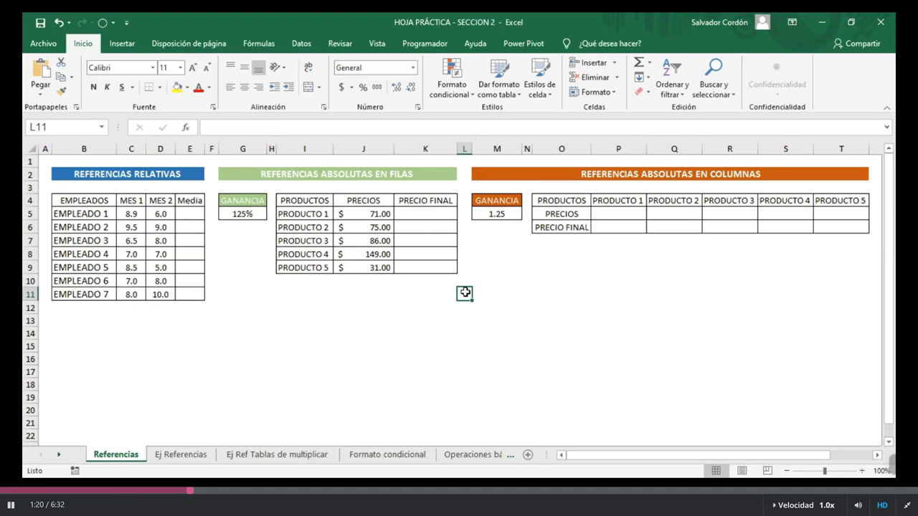
Start the PROMEDIO average function in cell E5
ctrl+scroll(465, 292, up, 6)
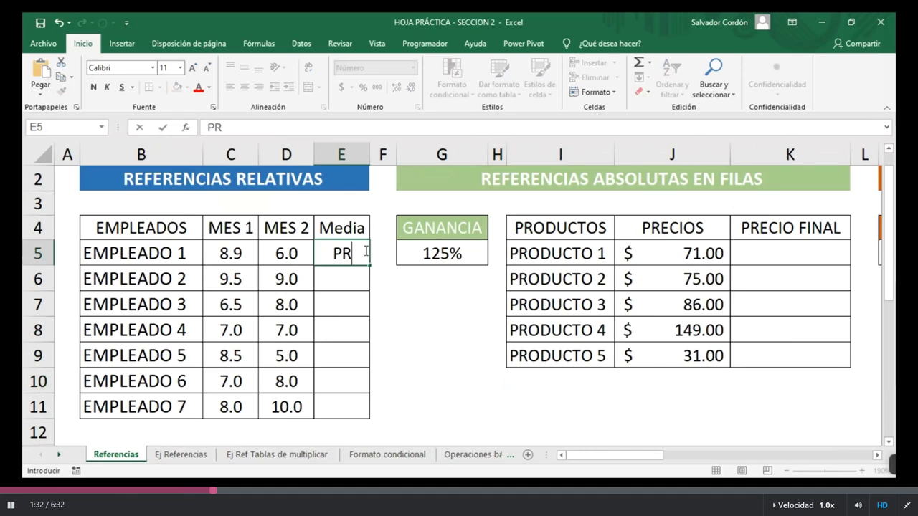
key(BackSpace)
key(BackSpace)
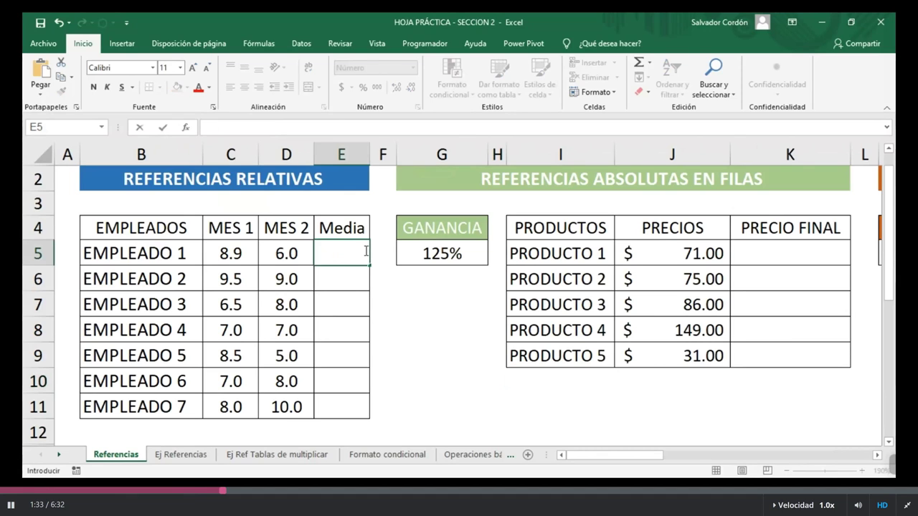
text(=PROD)
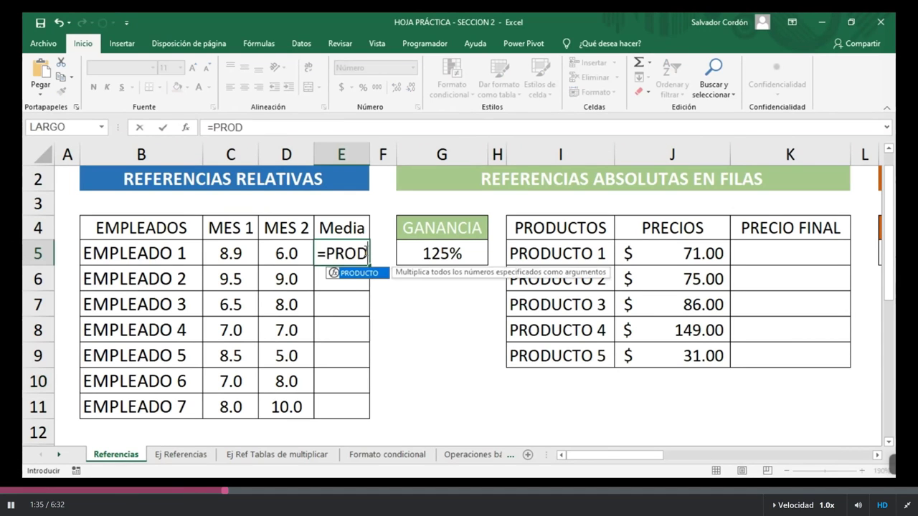
key(BackSpace)
text(med)
key(Tab)
Average the range C5:D5 in E5, showing 7.5 for EMPLEADO 1
drag(252, 257, 287, 255)
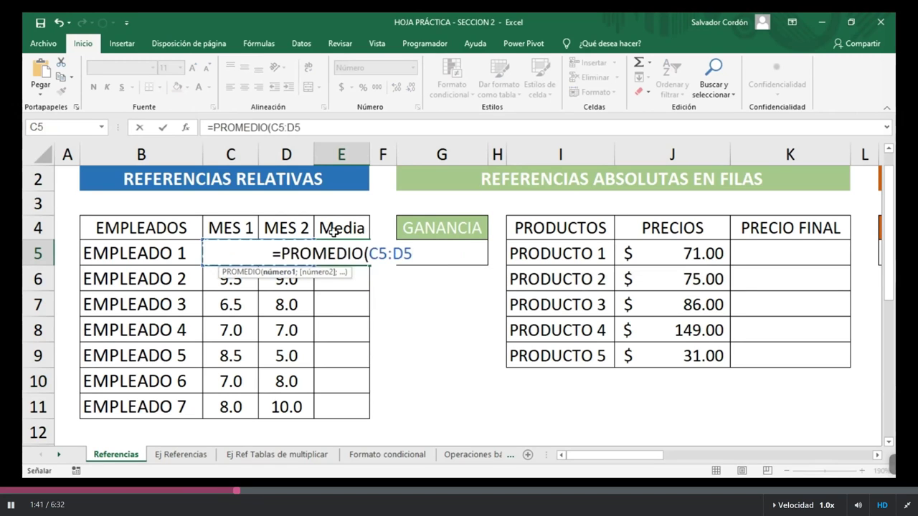
drag(368, 253, 413, 257)
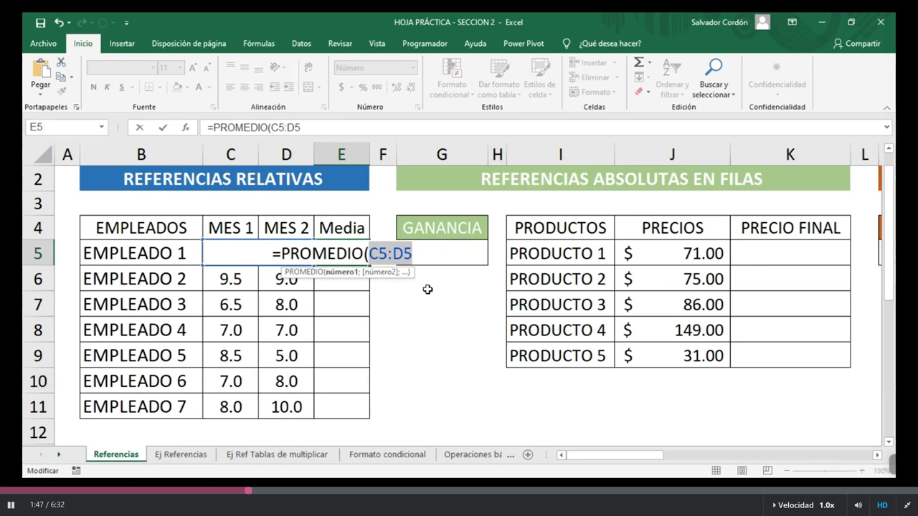
text())
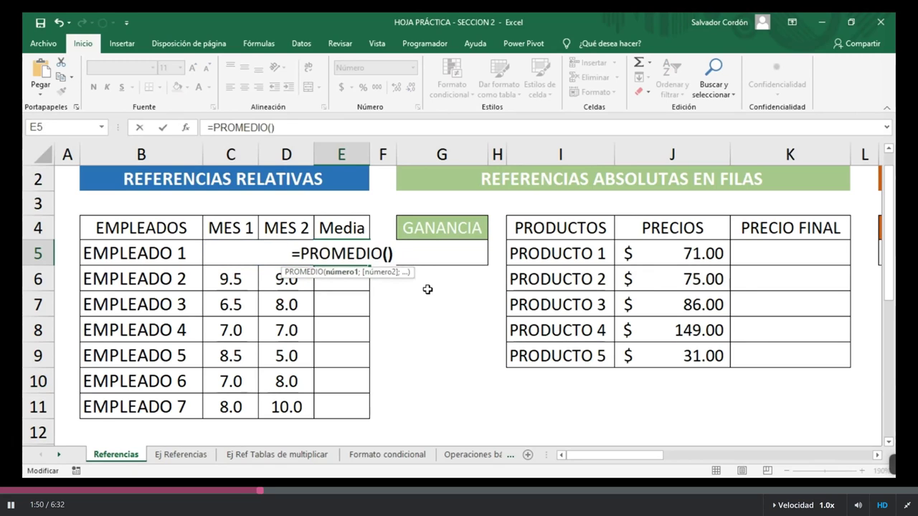
key(ctrl+z)
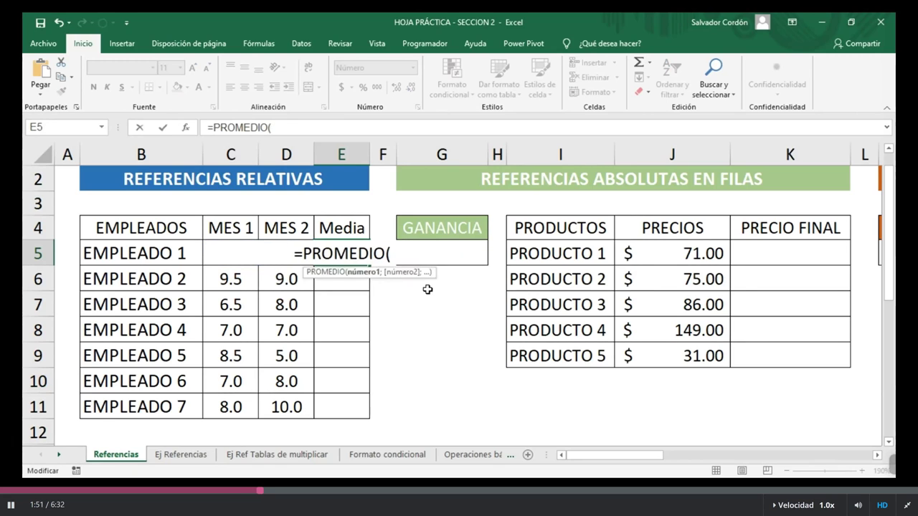
key(ctrl+z)
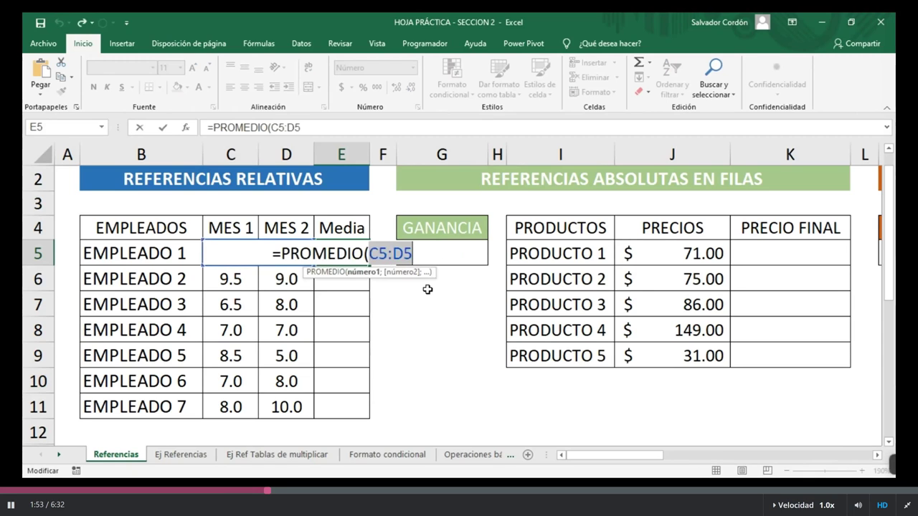
key(Return)
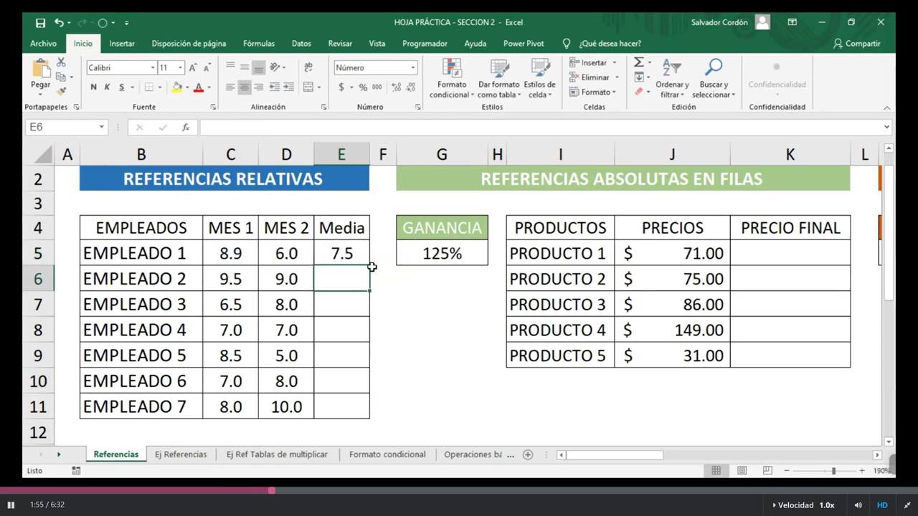
key(Up)
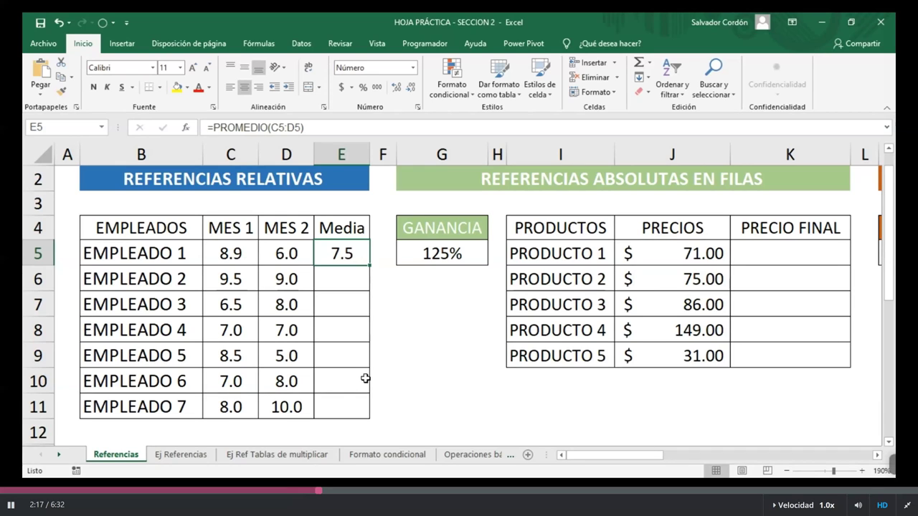
Fill E5's average formula down to E11, giving Media values 9.3, 7.3, 7.0, 6.8, 7.5, 9.0
drag(369, 265, 362, 414)
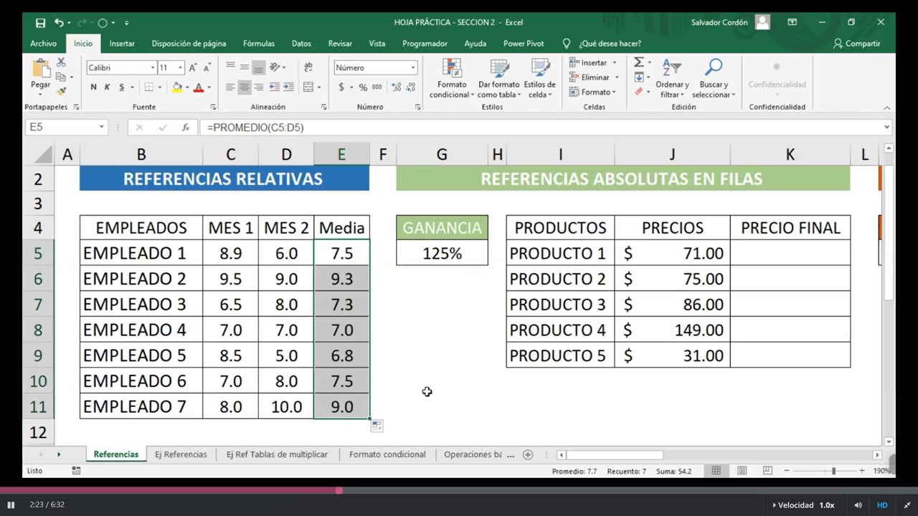
click(442, 304)
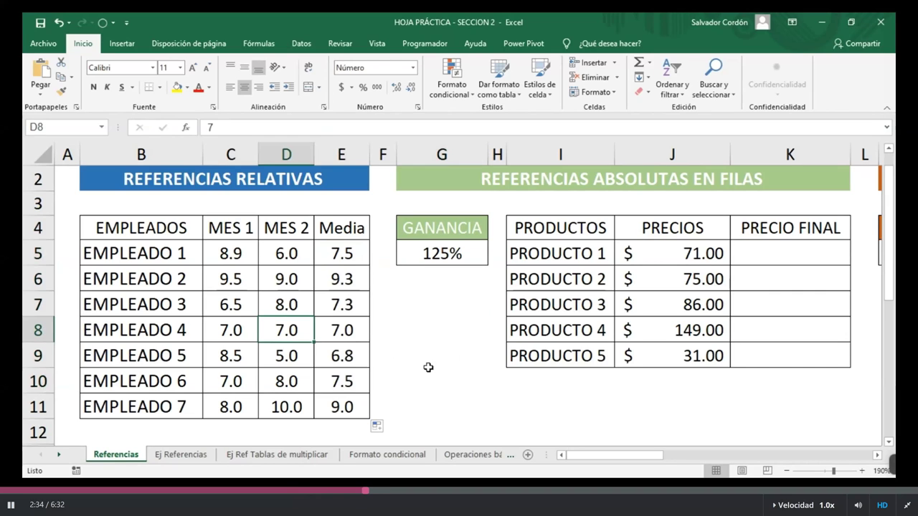
click(427, 364)
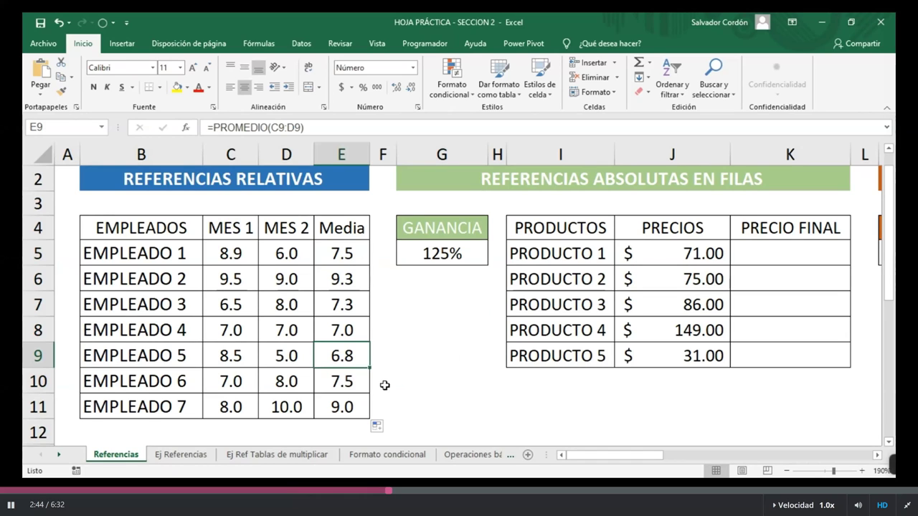
key(Left)
key(Left)
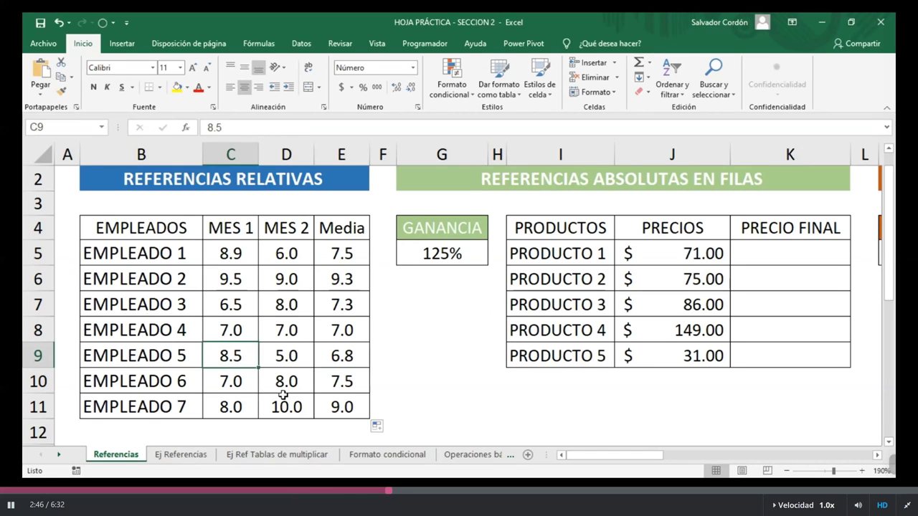
key(Right)
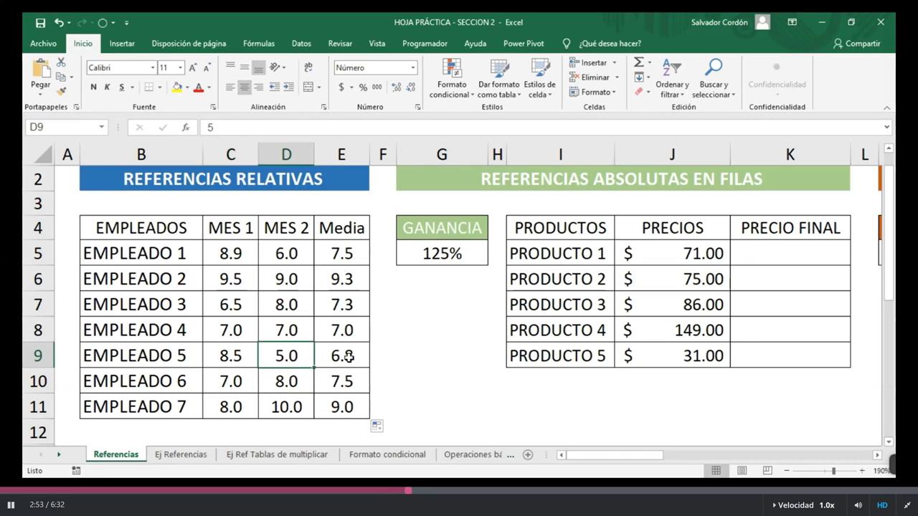
click(348, 358)
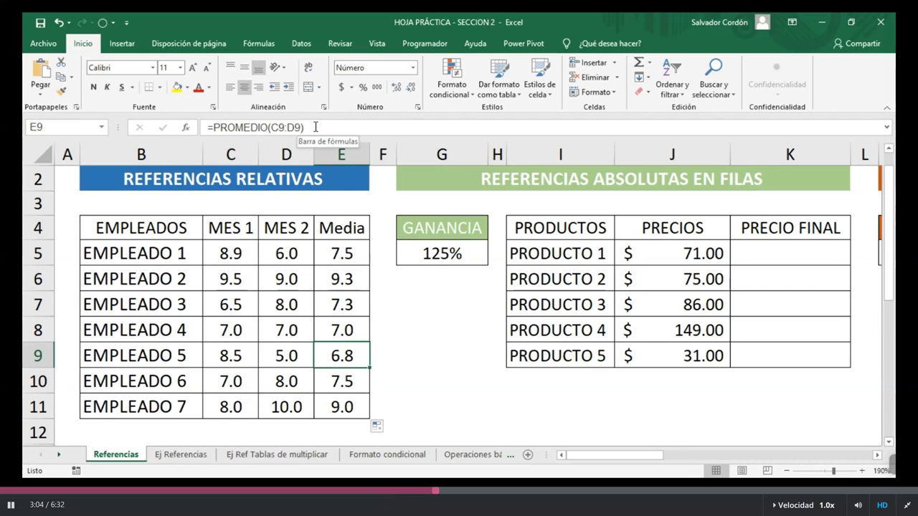
click(297, 127)
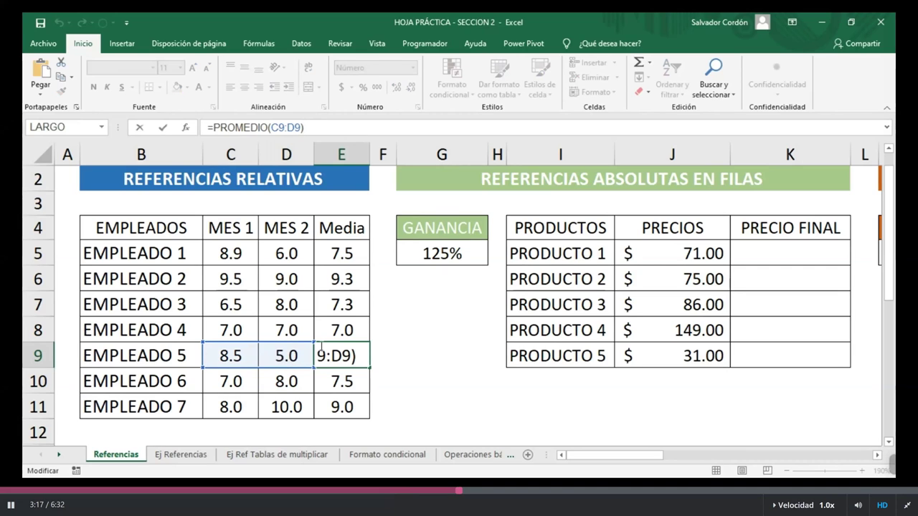
key(ctrl+Return)
click(347, 253)
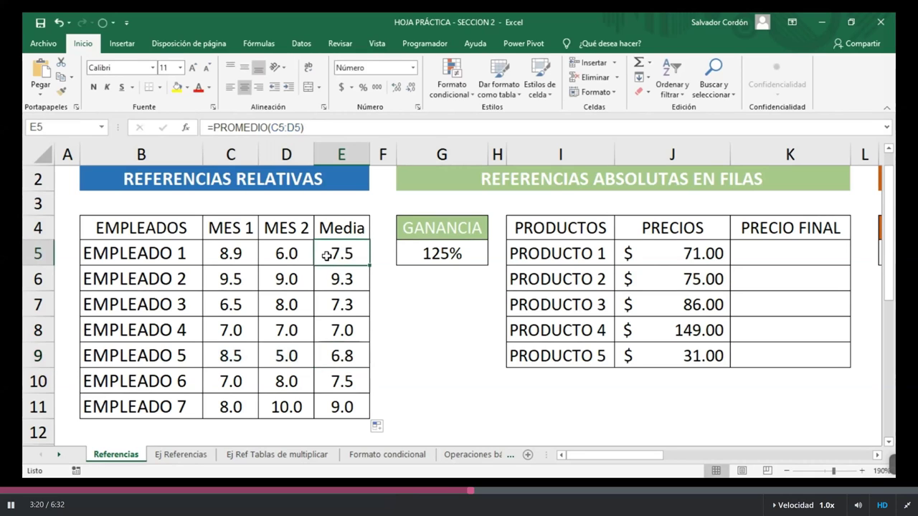
click(359, 299)
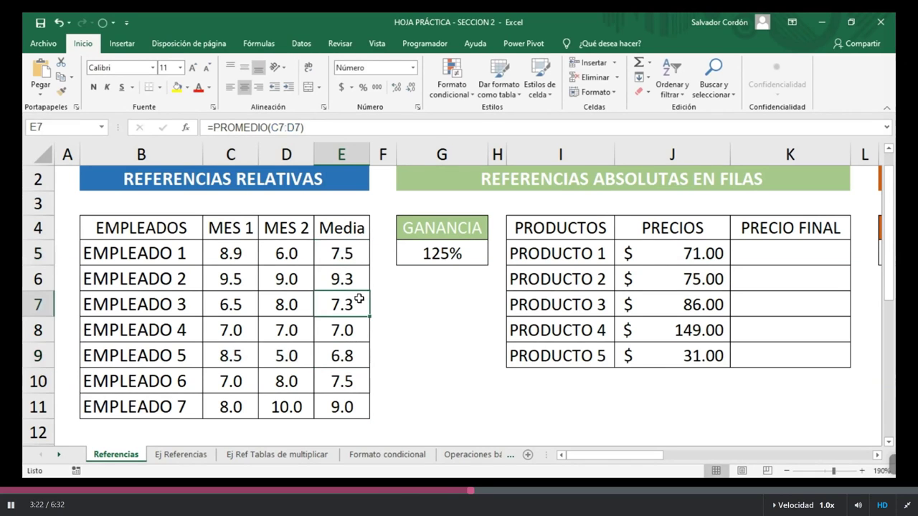
click(362, 259)
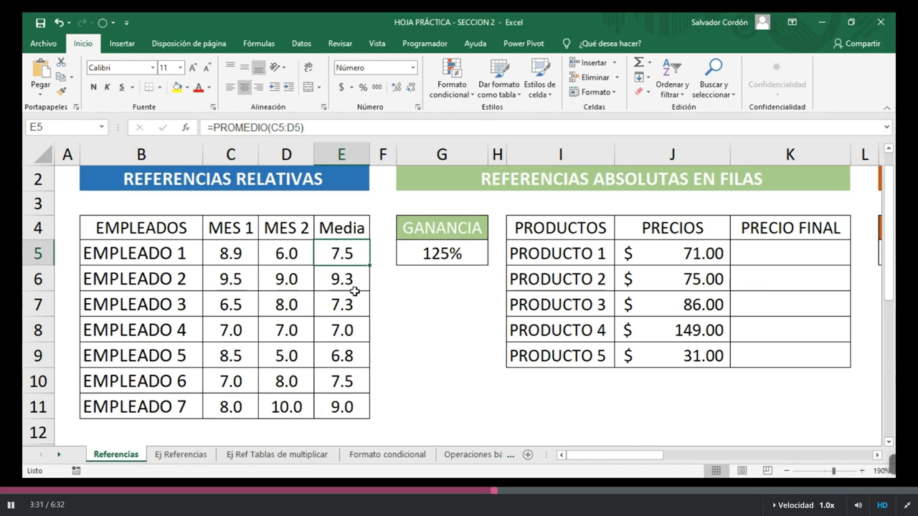
scroll(359, 309, up, 1)
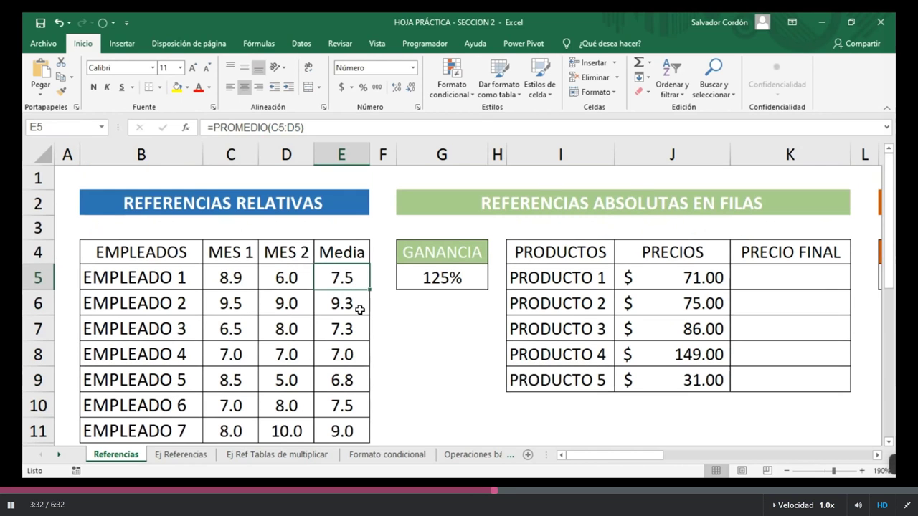
scroll(359, 309, down, 1)
Bring the PRECIO FINAL table into view and review its column and the 125% GANANCIA value
scroll(697, 413, up, 3)
click(739, 406)
drag(589, 455, 631, 459)
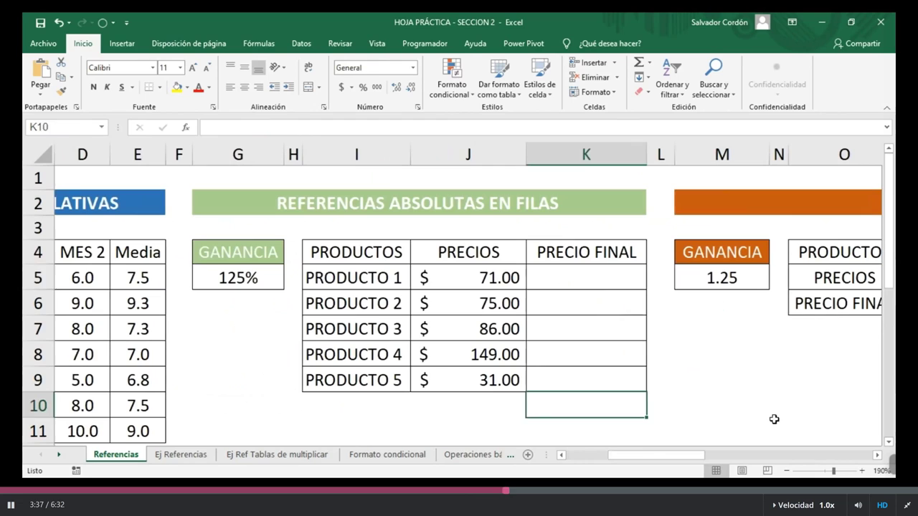
key(Up)
key(Up)
key(Up)
key(Up)
key(Up)
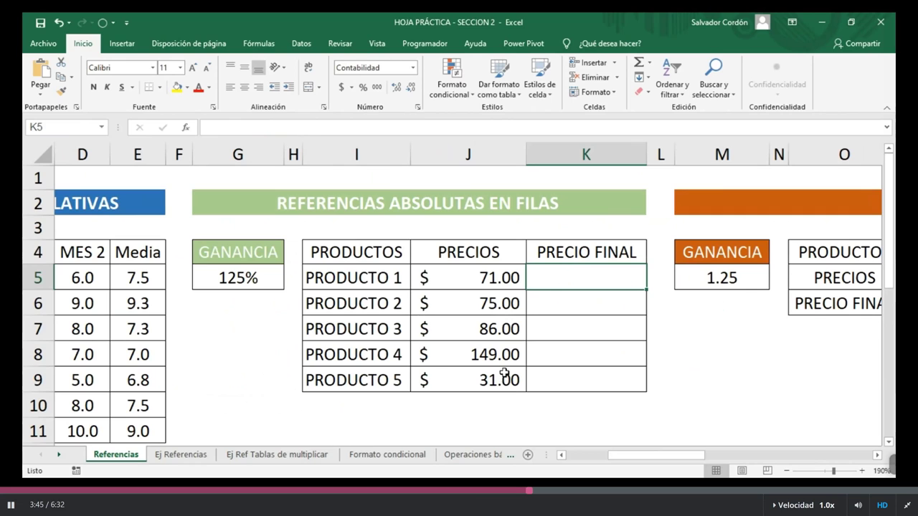
drag(589, 256, 584, 375)
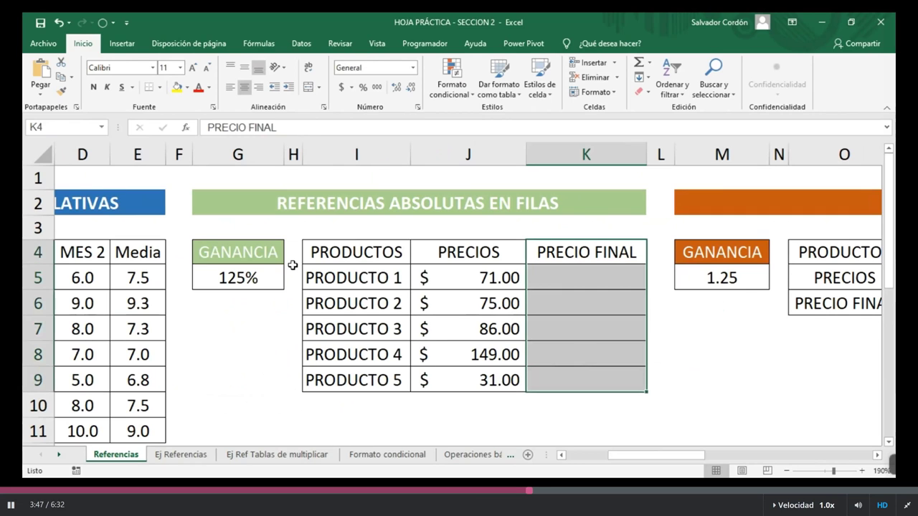
drag(259, 263, 263, 282)
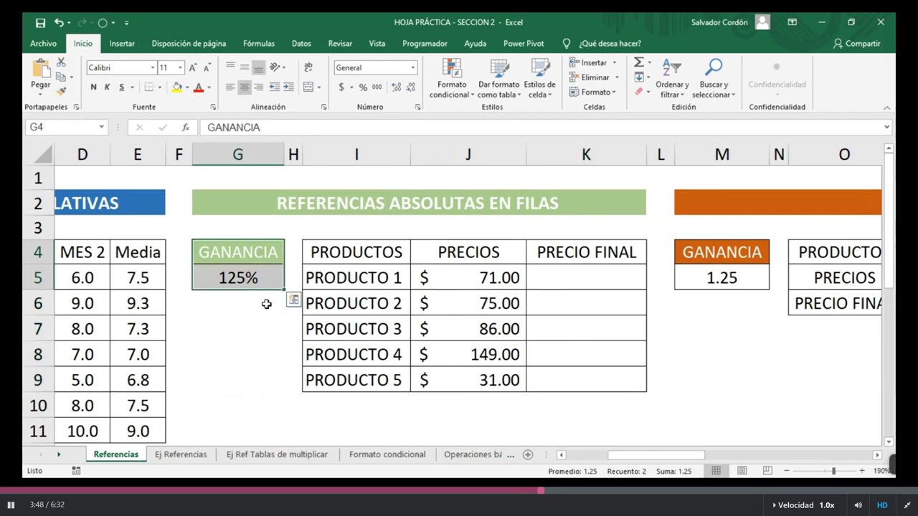
click(261, 324)
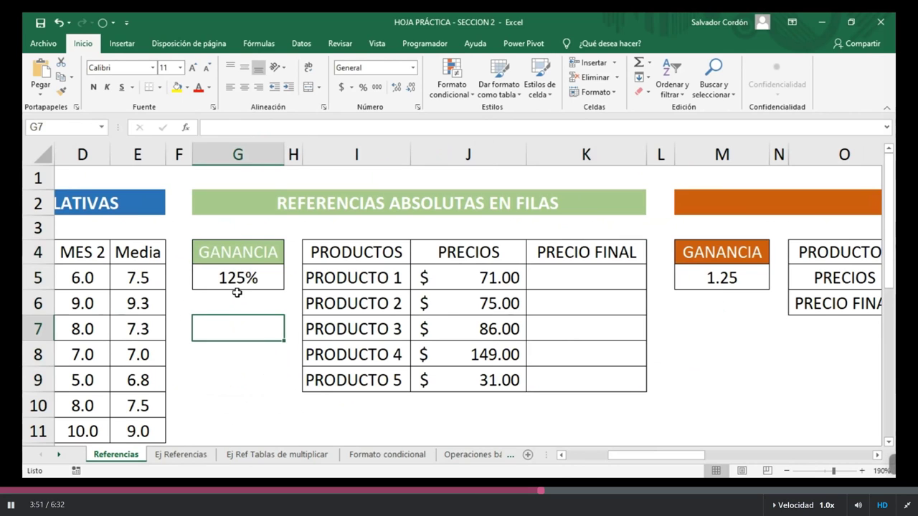
Enter =J5*G5 in K5, giving PRODUCTO 1 a final price of 88.75
click(588, 280)
text(=)
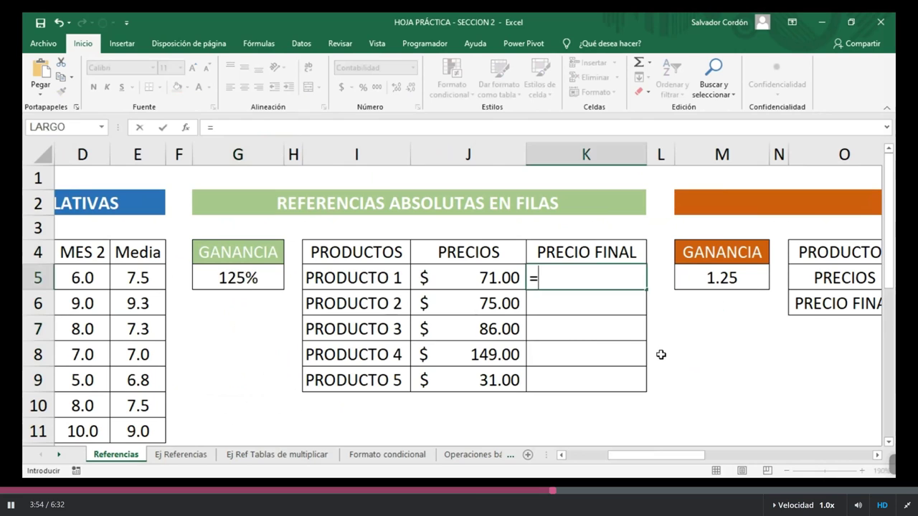
click(498, 273)
text(*)
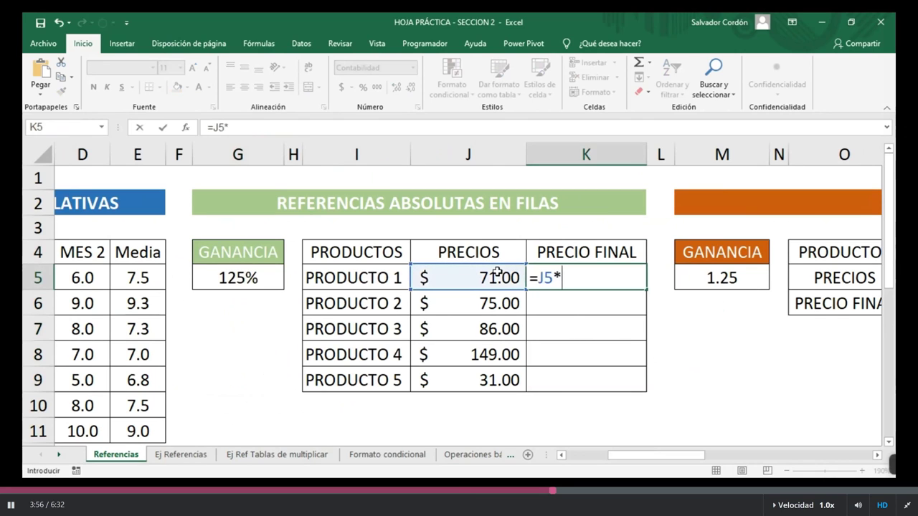
click(214, 277)
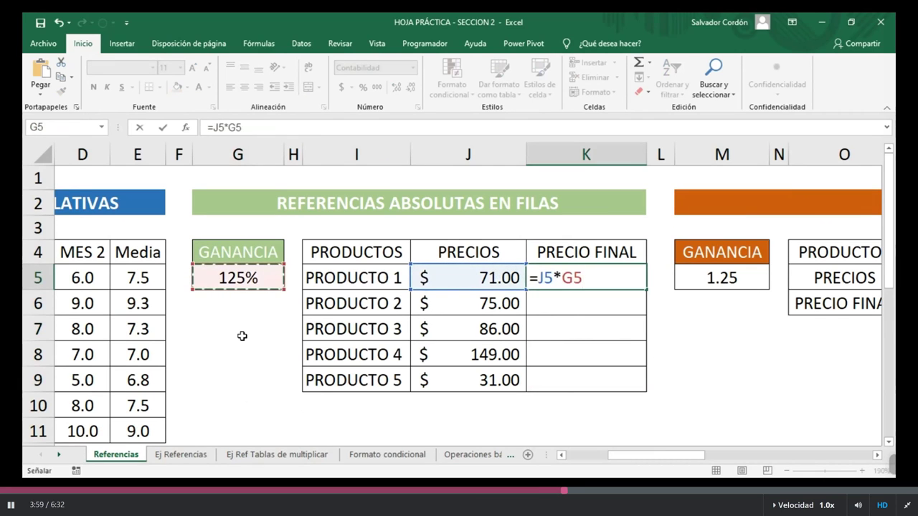
key(Return)
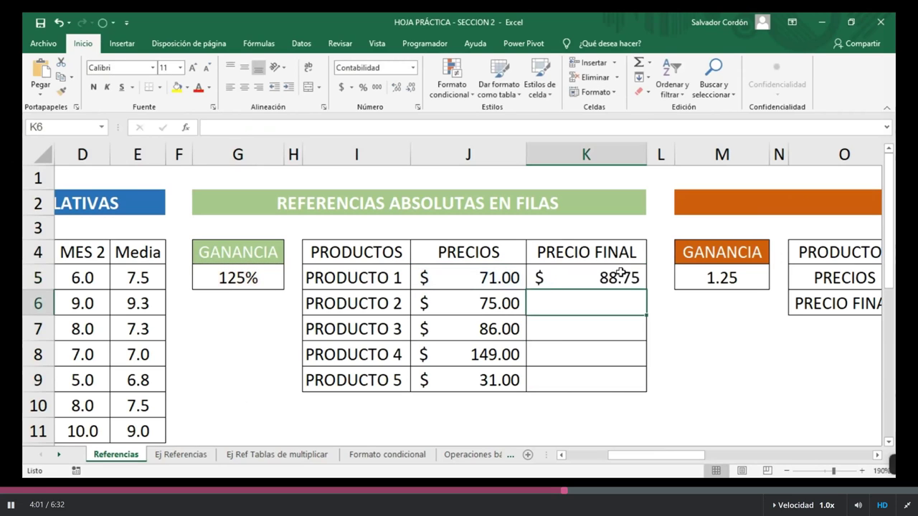
click(620, 275)
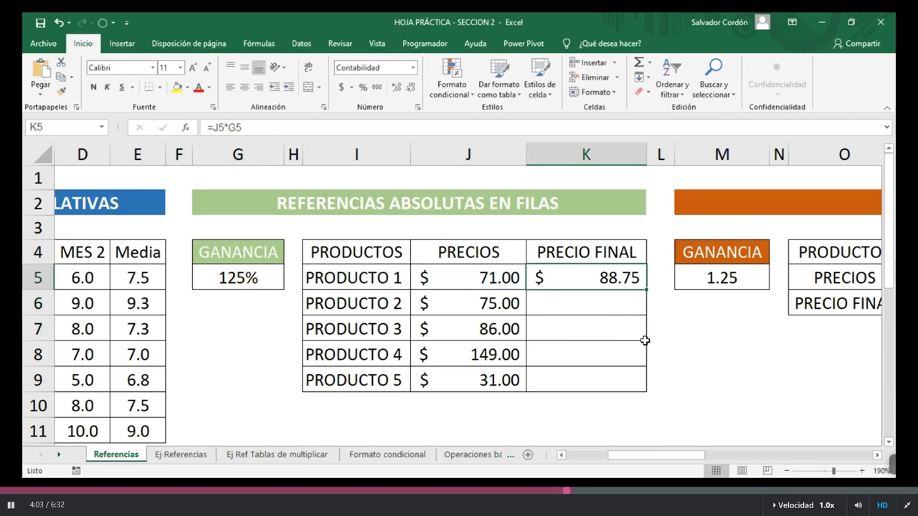
Copy the K5 formula down to K9 and inspect the copied formulas in K8 and K9
drag(646, 290, 639, 391)
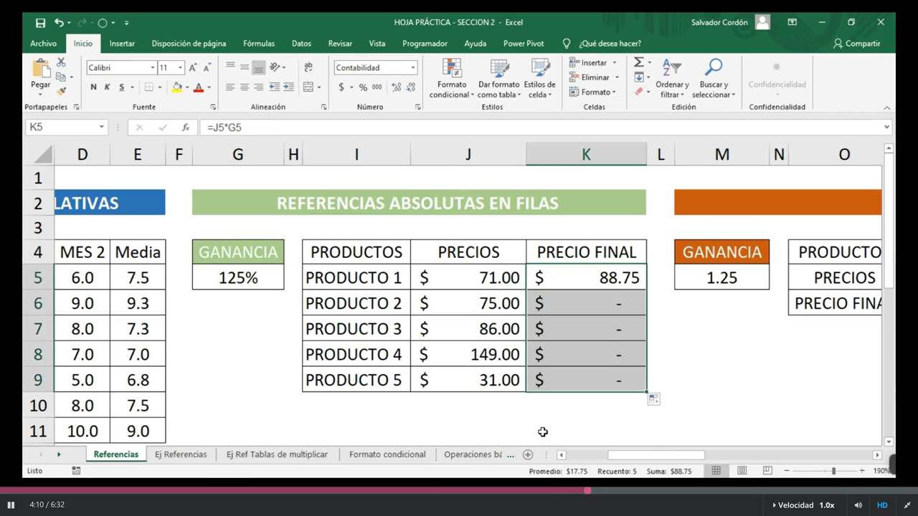
click(714, 336)
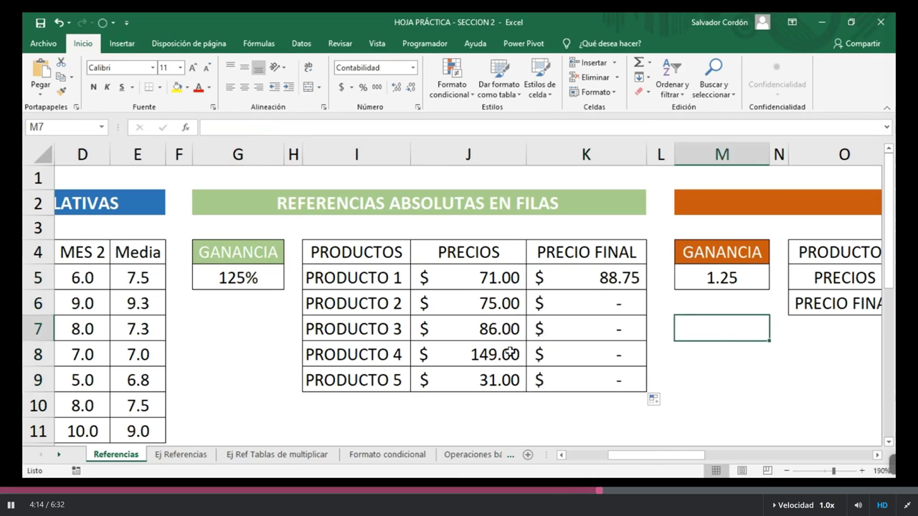
click(616, 353)
click(607, 379)
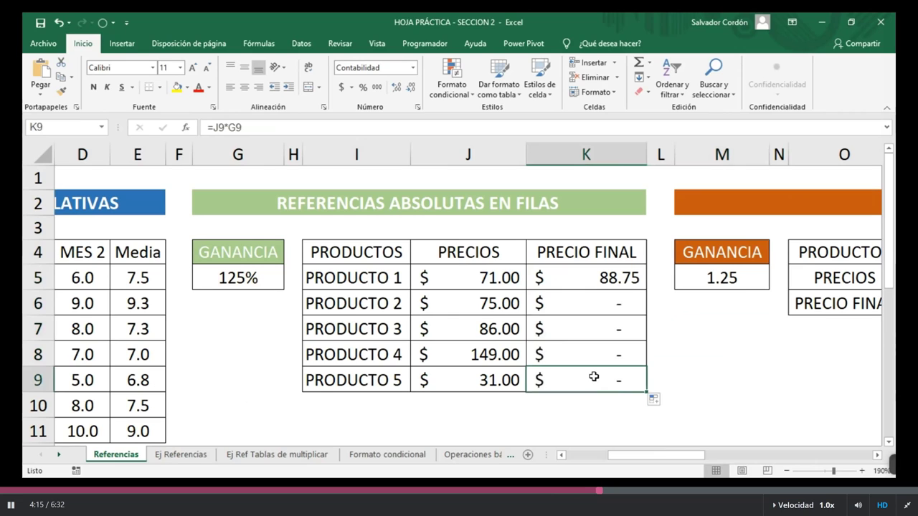
click(252, 129)
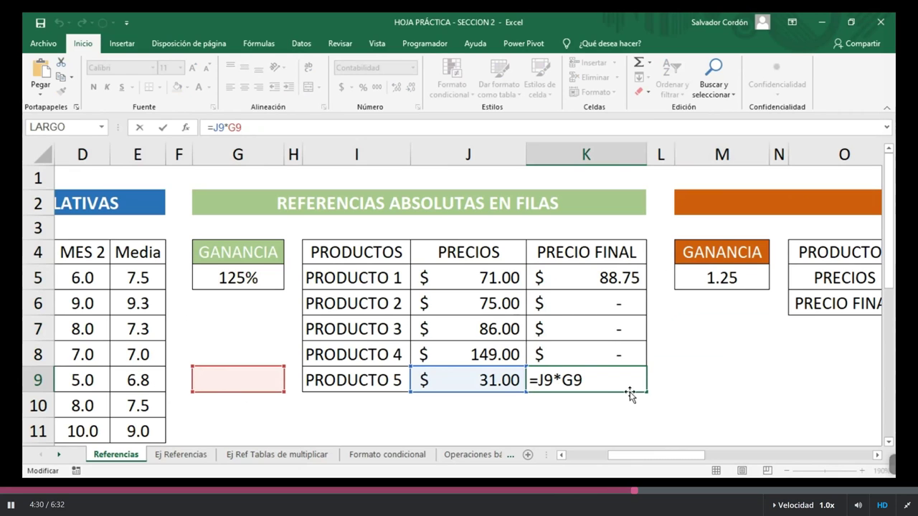
key(Return)
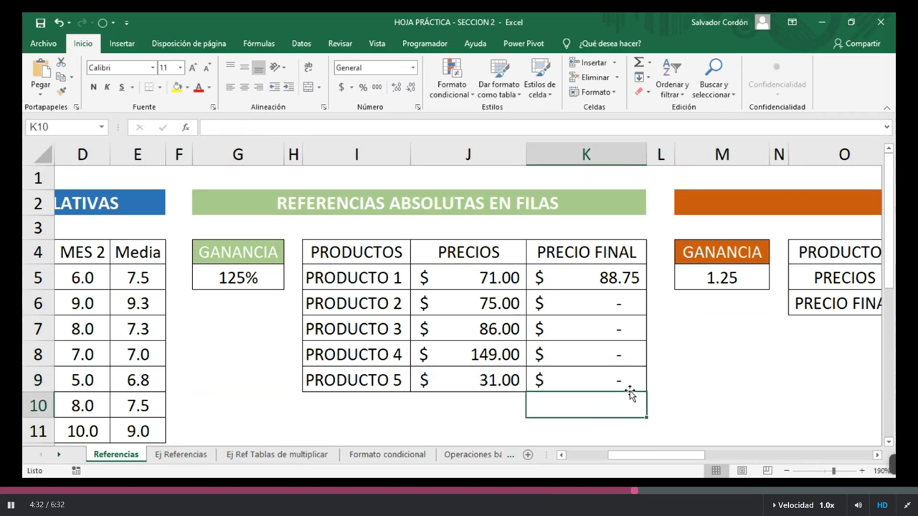
Clear the wrong results from K6:K9, keeping only K5
drag(622, 378, 618, 307)
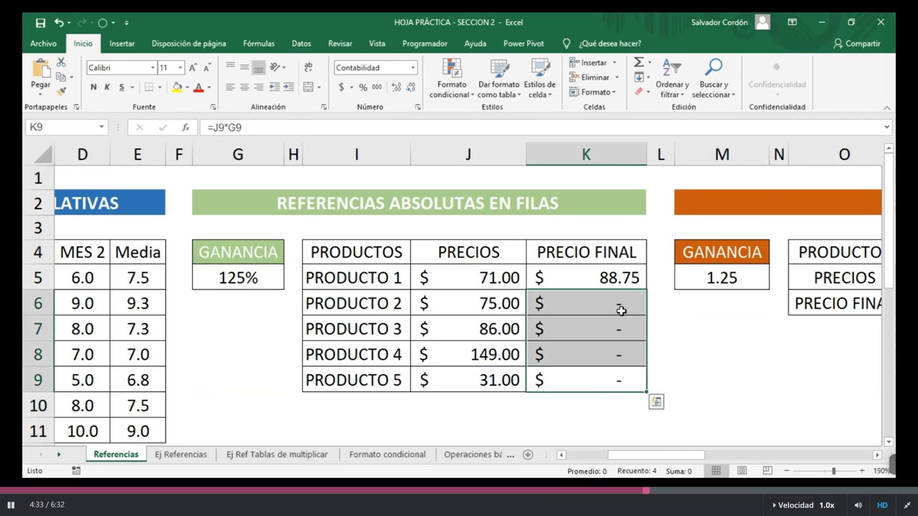
key(Delete)
click(628, 276)
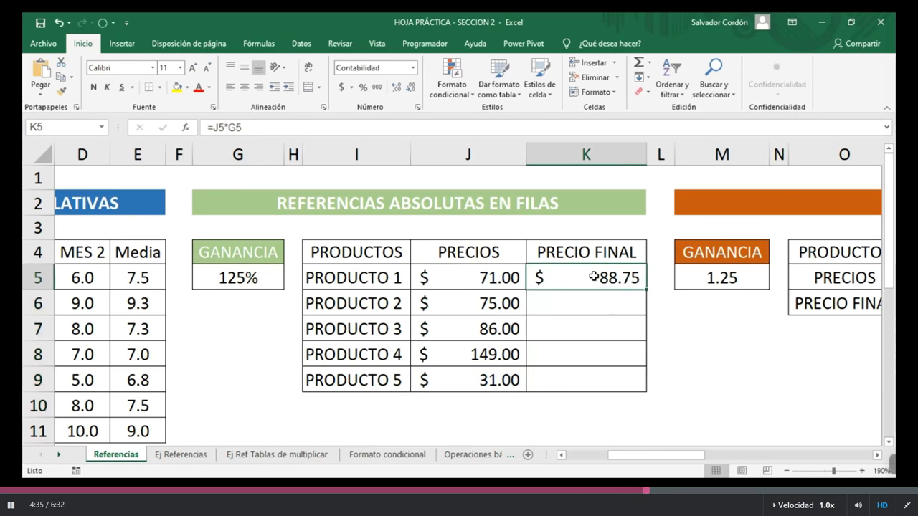
Change K5's formula to =J5*G$5 with F4, locking the Ganancia row
click(238, 127)
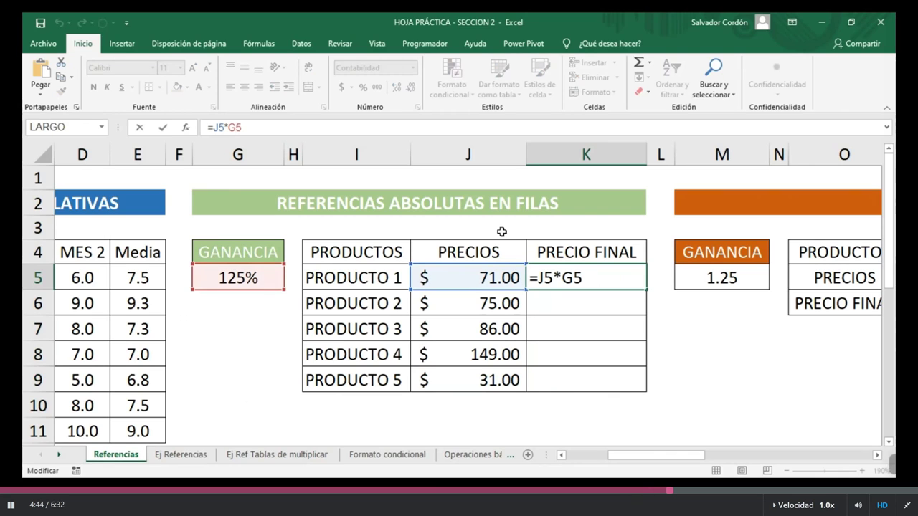
key(F4)
key(F4)
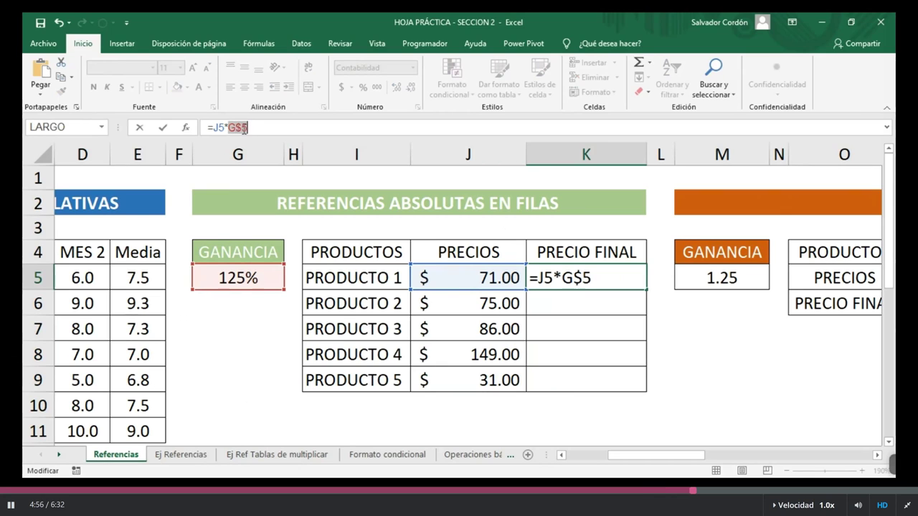
click(250, 127)
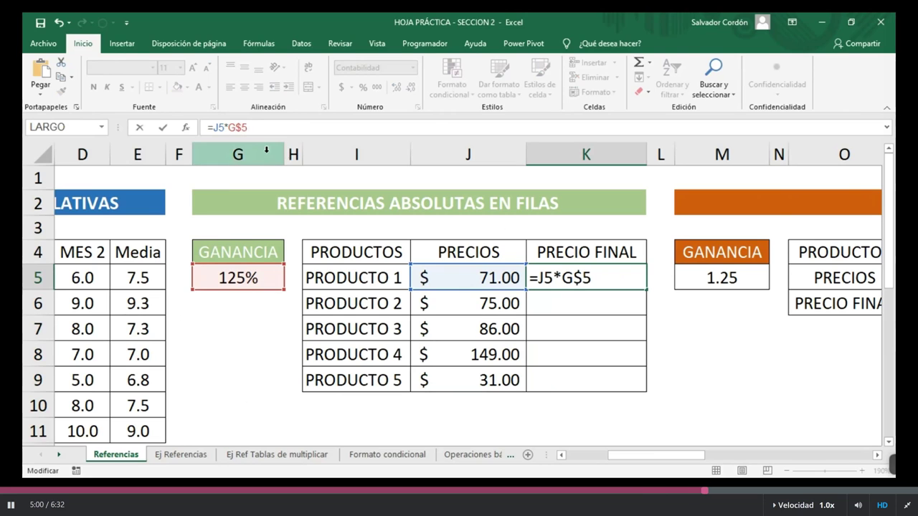
key(Return)
key(Up)
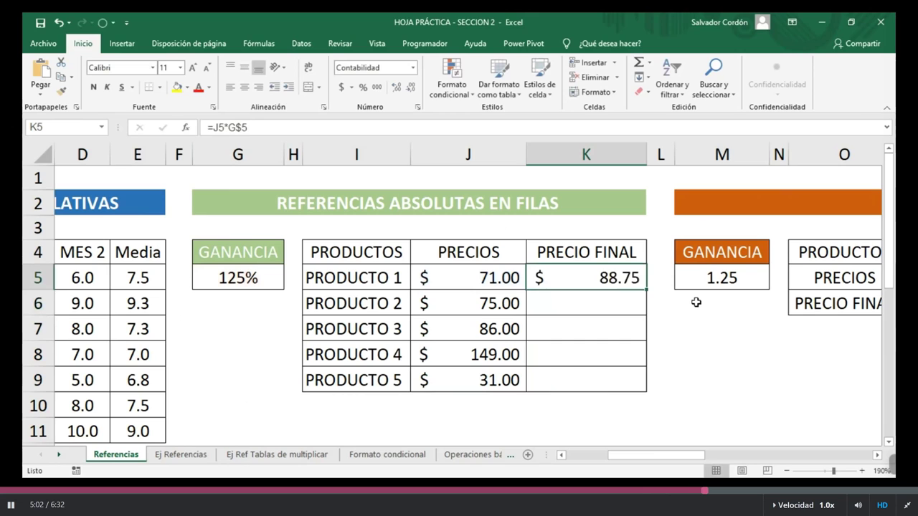
Fill the G$5 formula down to K9 (88.75, 93.75, 107.50, 186.25, 38.75) and check K8
drag(646, 289, 638, 388)
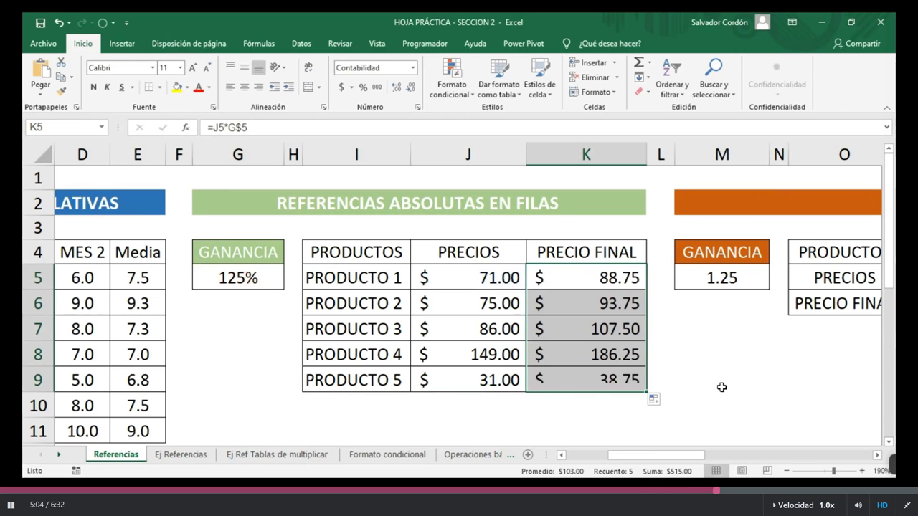
click(722, 408)
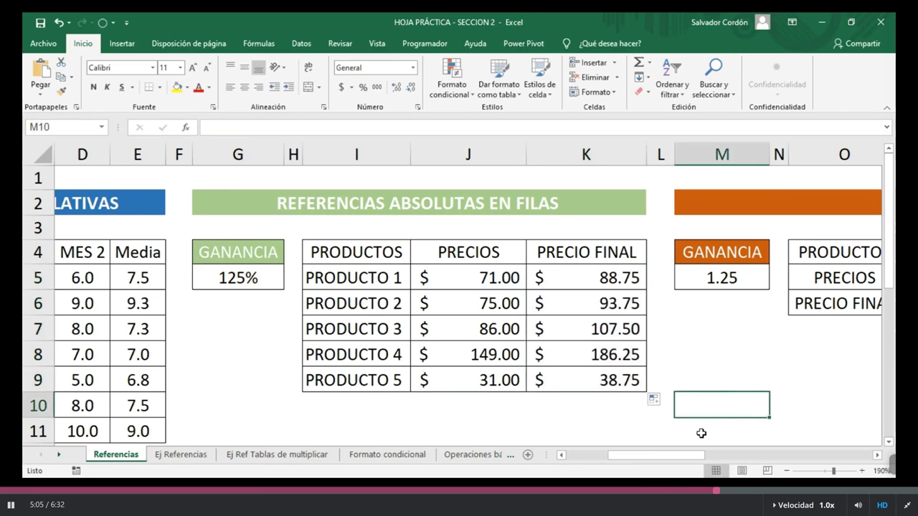
click(607, 352)
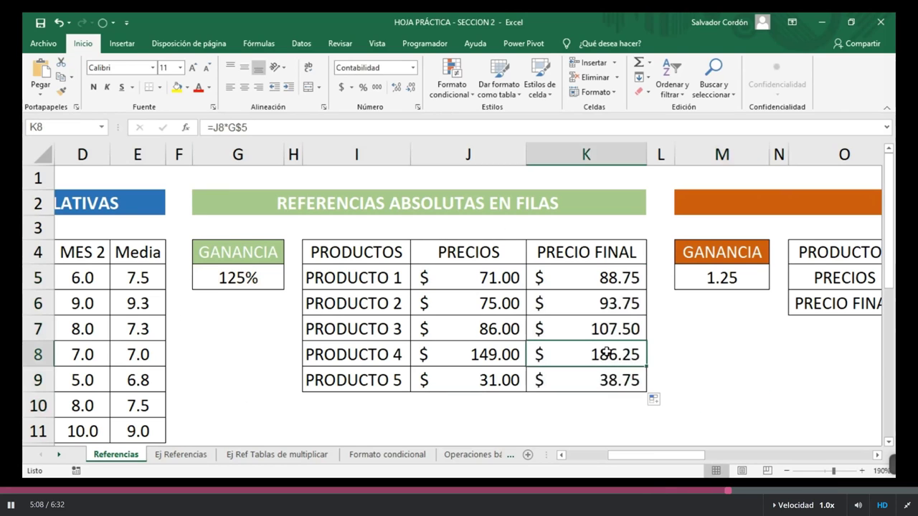
double_click(606, 352)
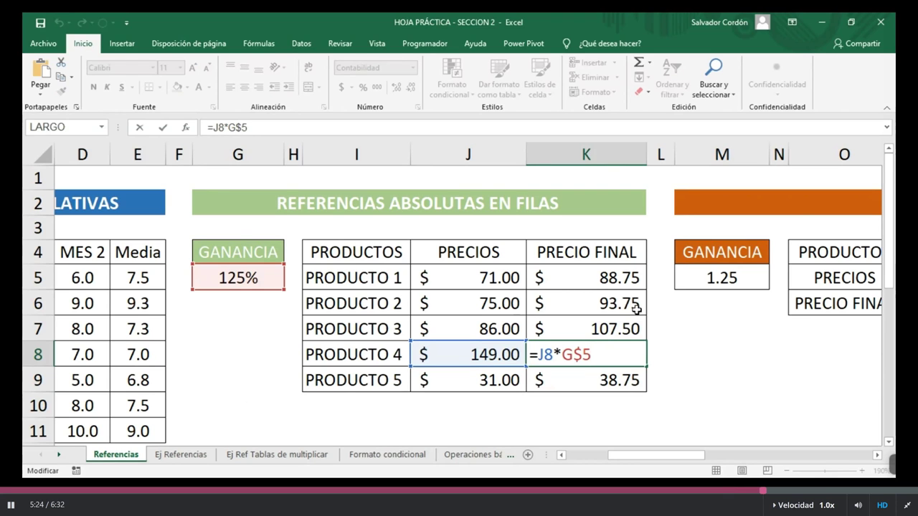
key(Return)
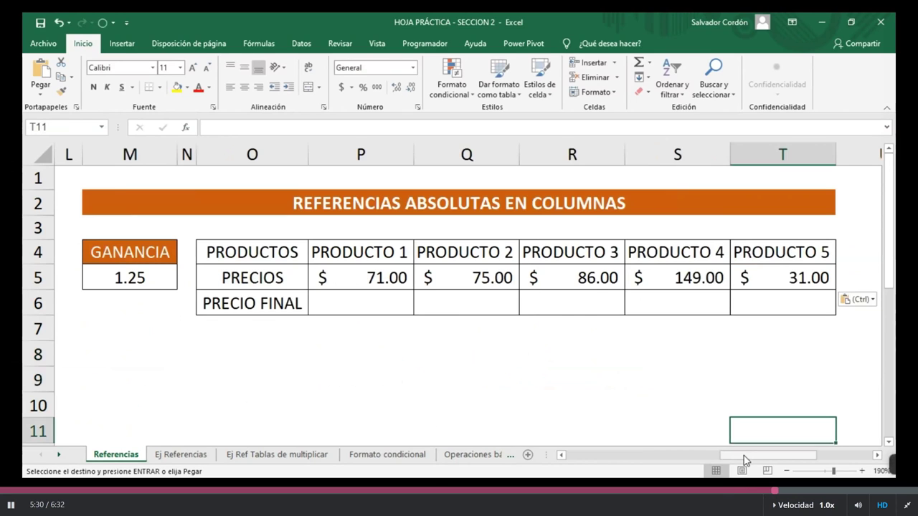
Enter =P5*M5 in P6, giving PRODUCTO 1 a final price of 88.75
click(369, 302)
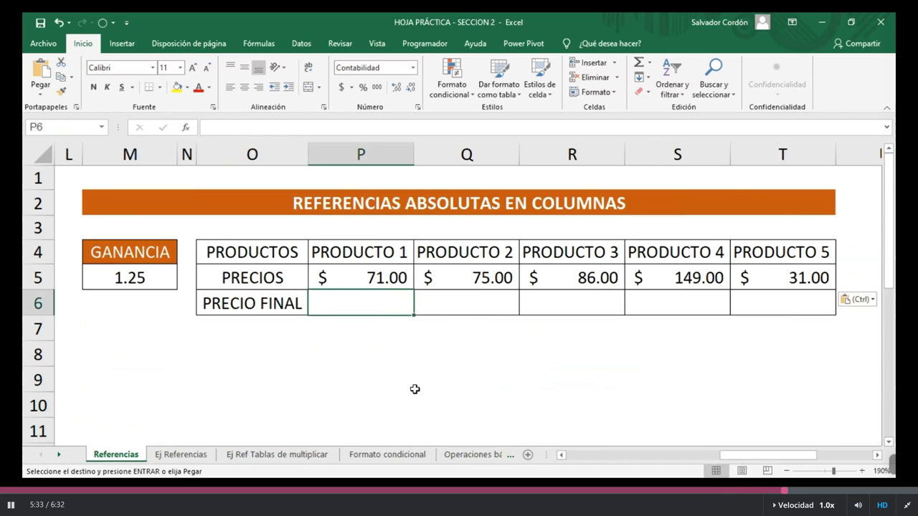
text(=)
click(358, 278)
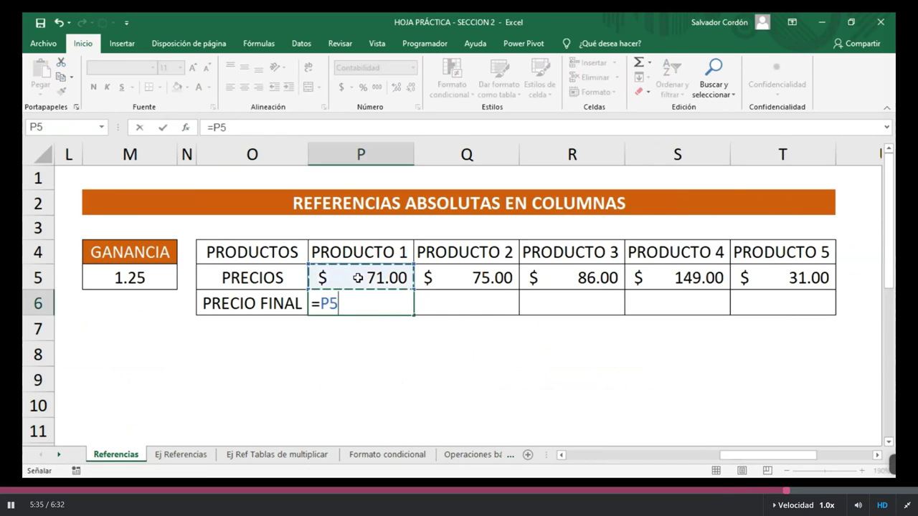
text(*)
click(128, 277)
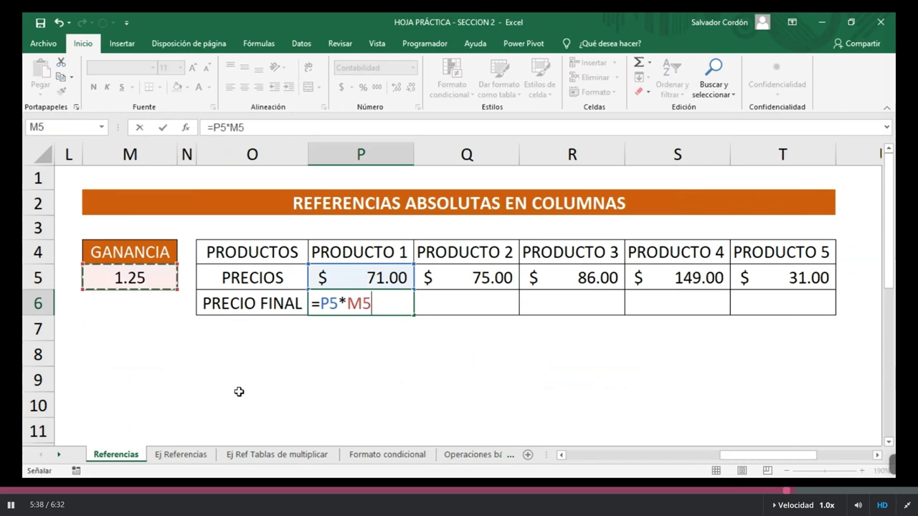
key(Return)
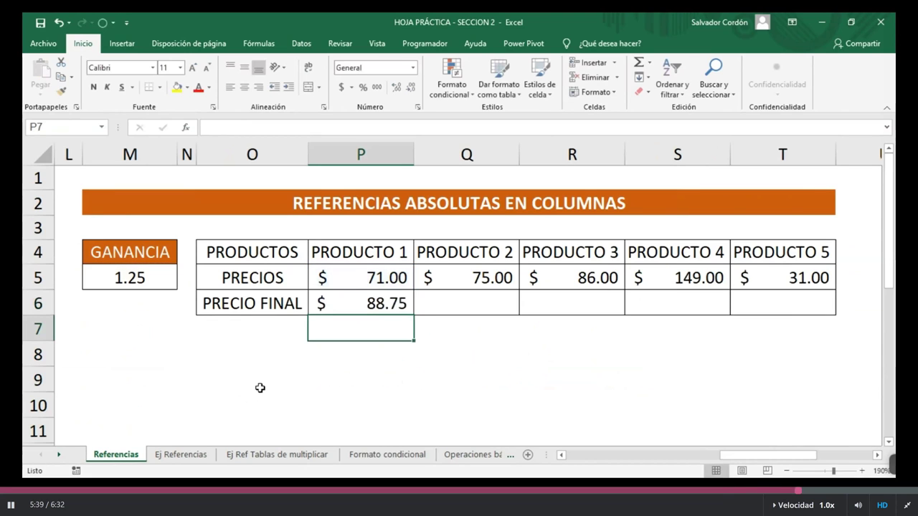
click(368, 305)
Copy P6 across the row, then clear the faulty results in Q6:S6
drag(414, 315, 728, 309)
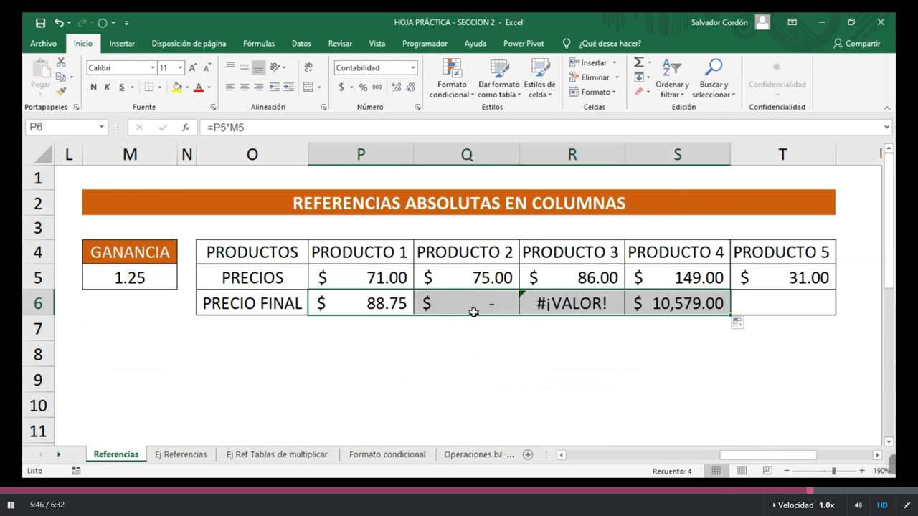
click(651, 302)
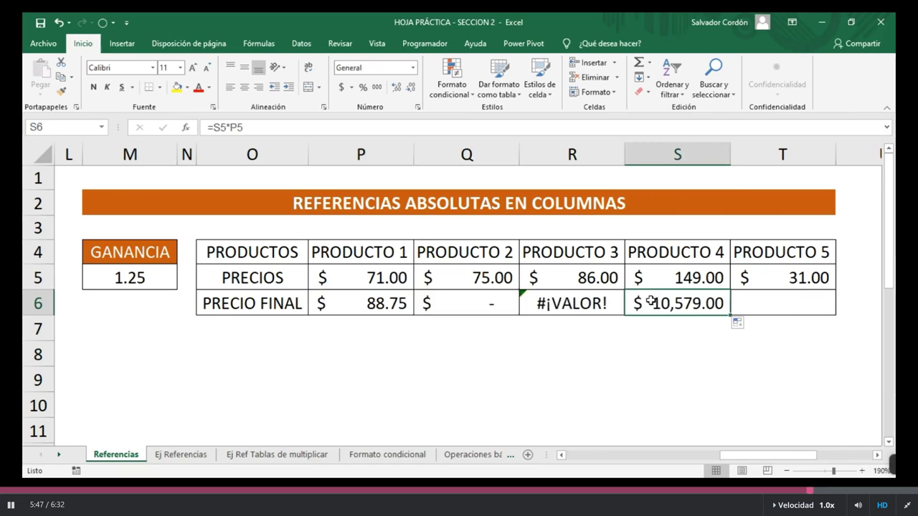
drag(651, 302, 498, 303)
key(Delete)
click(384, 309)
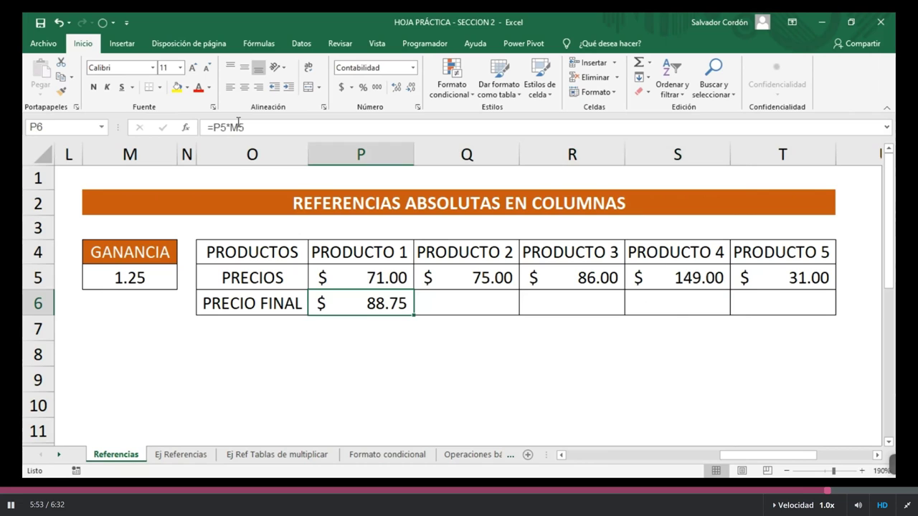
Change P6's formula to =P5*$M5 with F4, locking only the Ganancia column
click(238, 125)
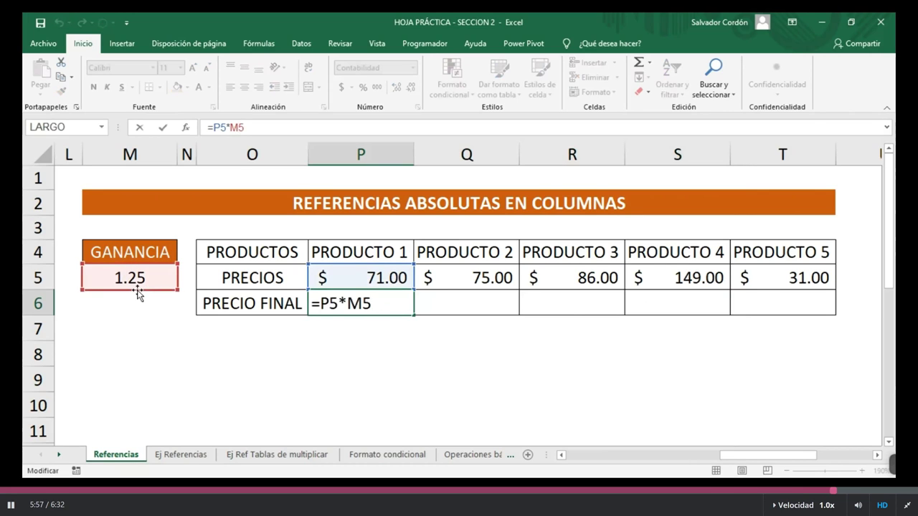
key(F4)
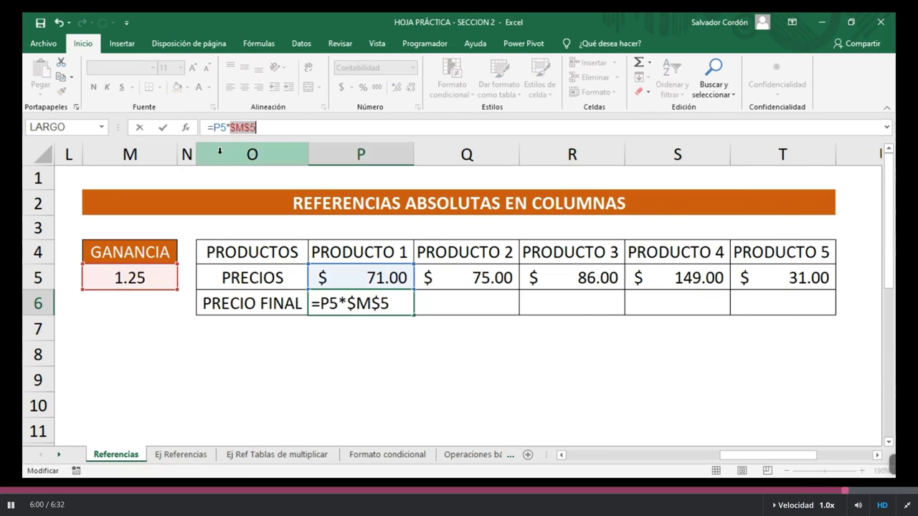
key(F4)
key(F4)
click(276, 131)
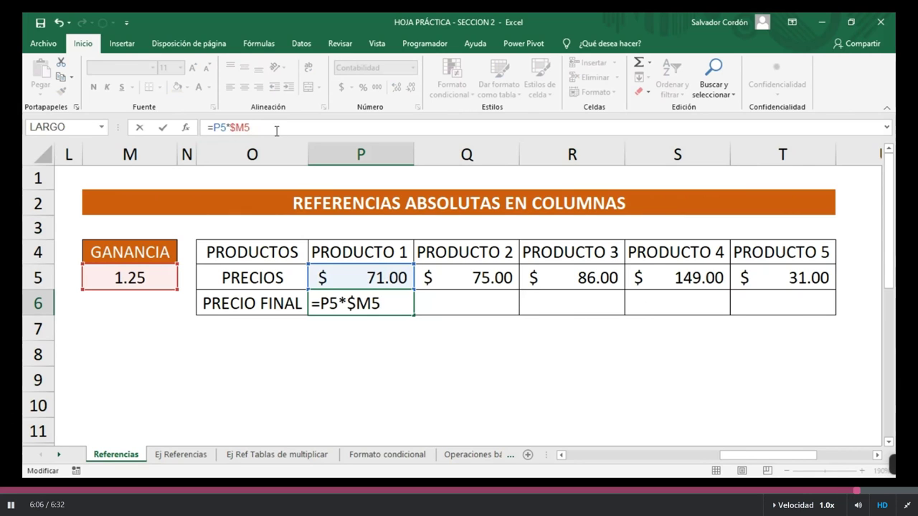
key(Return)
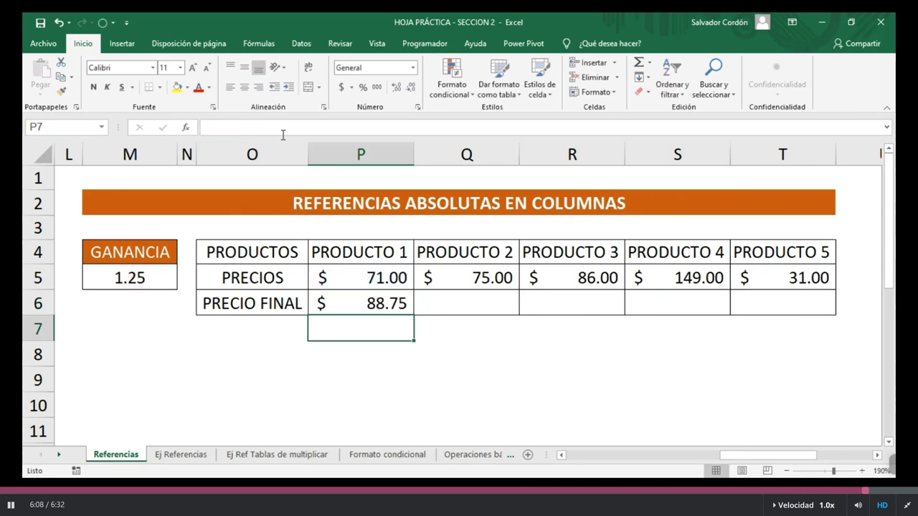
Fill the $M5 formula across to T6 and leave the fullscreen video view
drag(402, 324, 808, 318)
click(408, 307)
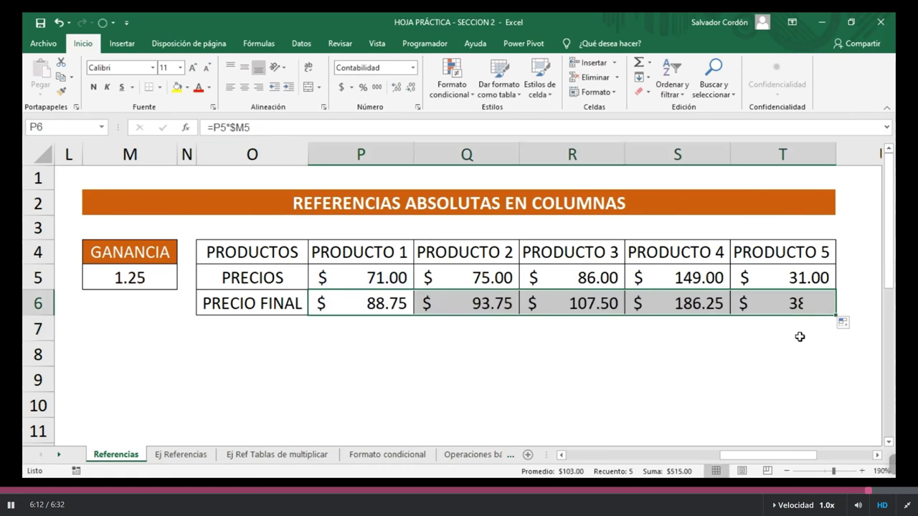
click(794, 344)
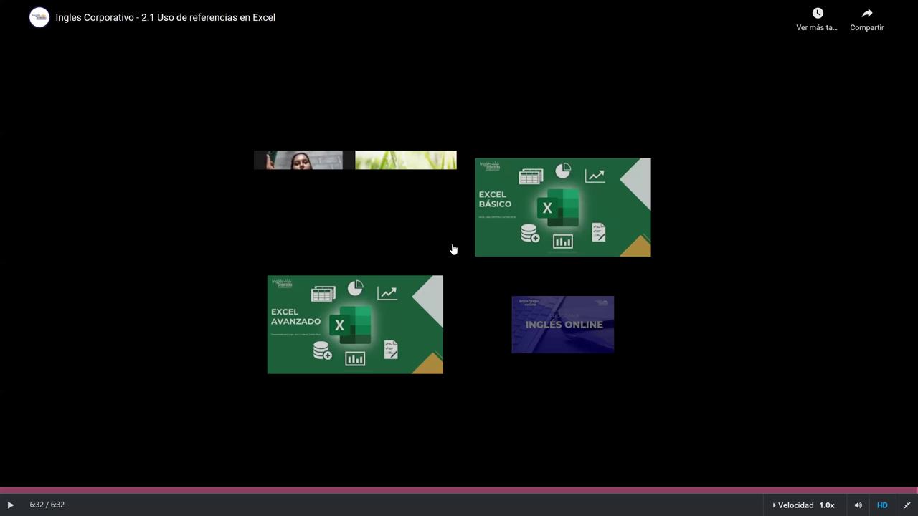
key(Escape)
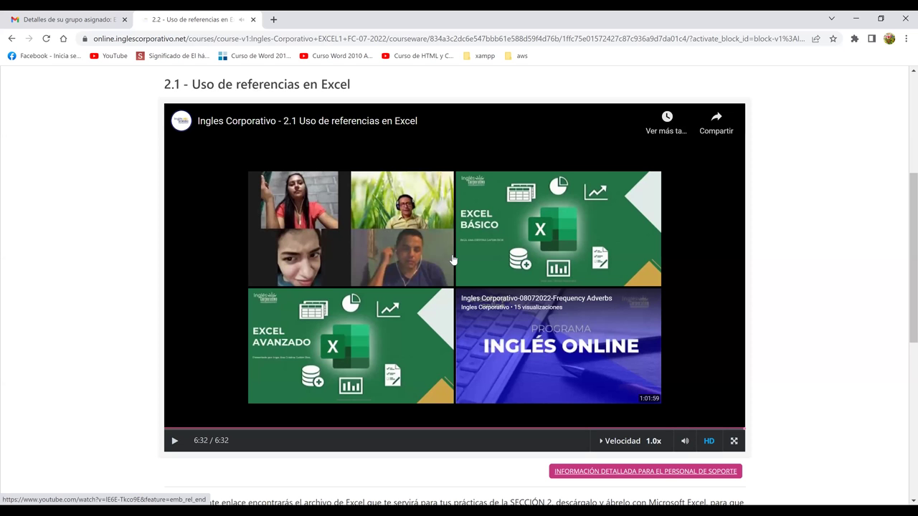
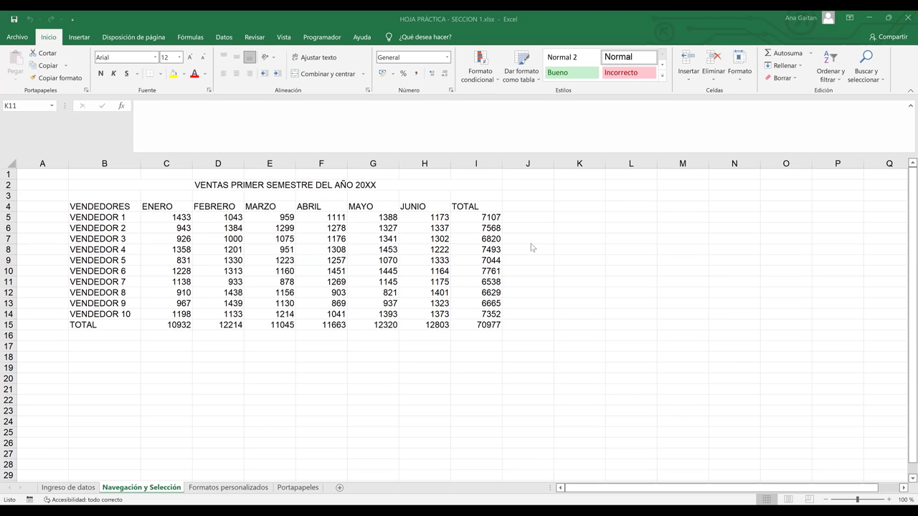
Browse the workbook's sheets, then return to the Navegación y Selección sheet
click(78, 489)
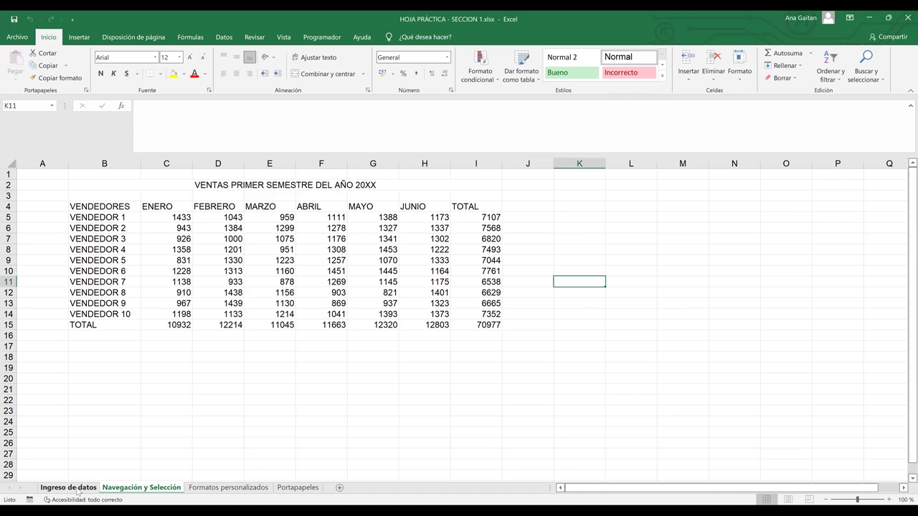
click(128, 490)
click(632, 295)
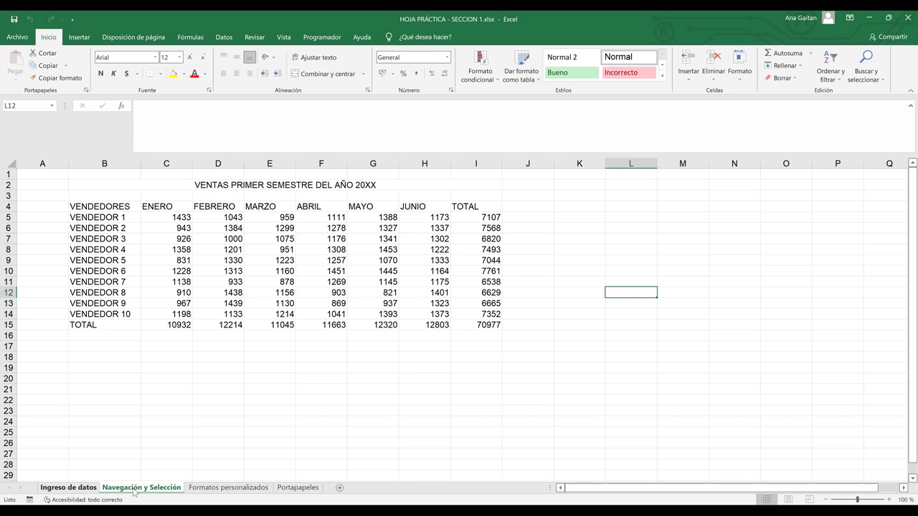
click(228, 487)
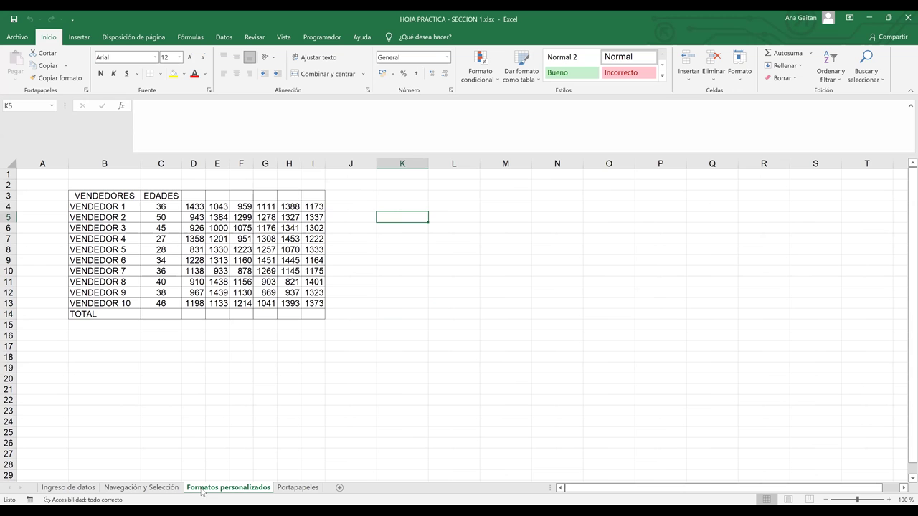
click(292, 489)
click(269, 490)
click(294, 489)
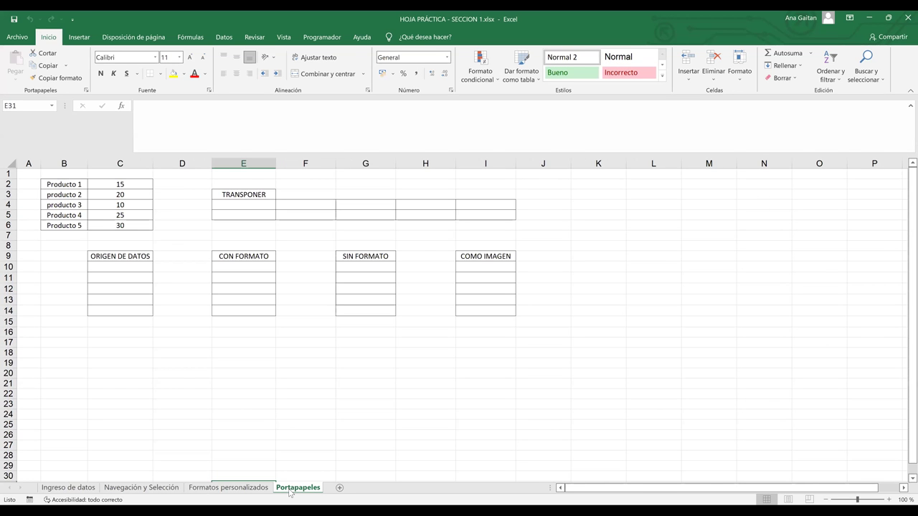
click(202, 489)
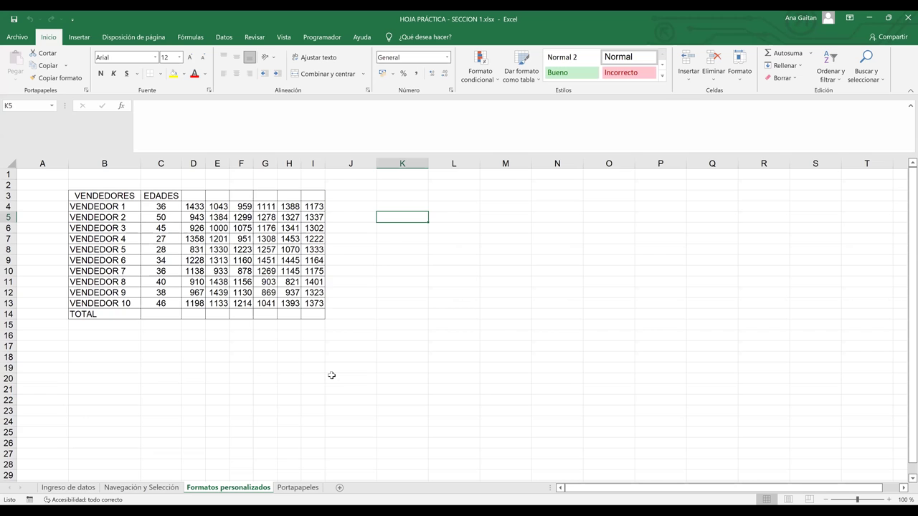
key(ctrl+Page_Up)
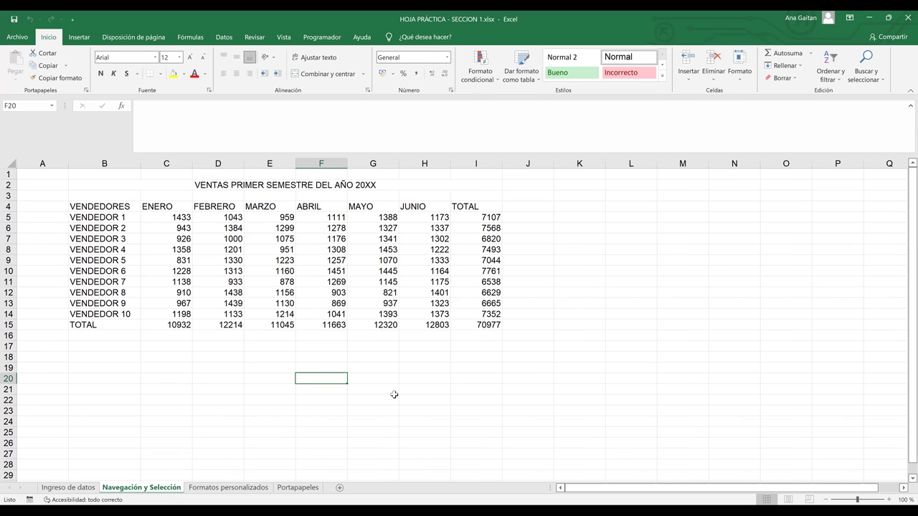
Select the sales table B4:I15 and pick a colour for the border lines
click(517, 328)
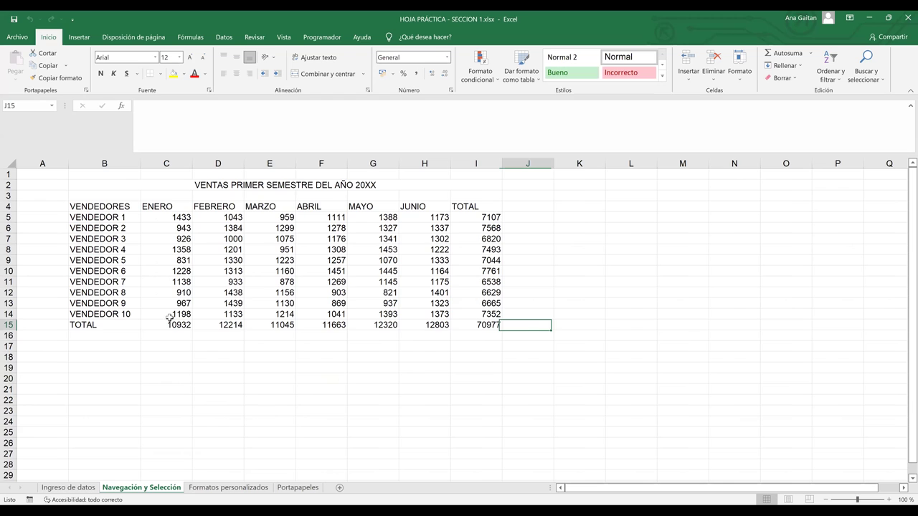
drag(91, 207, 291, 266)
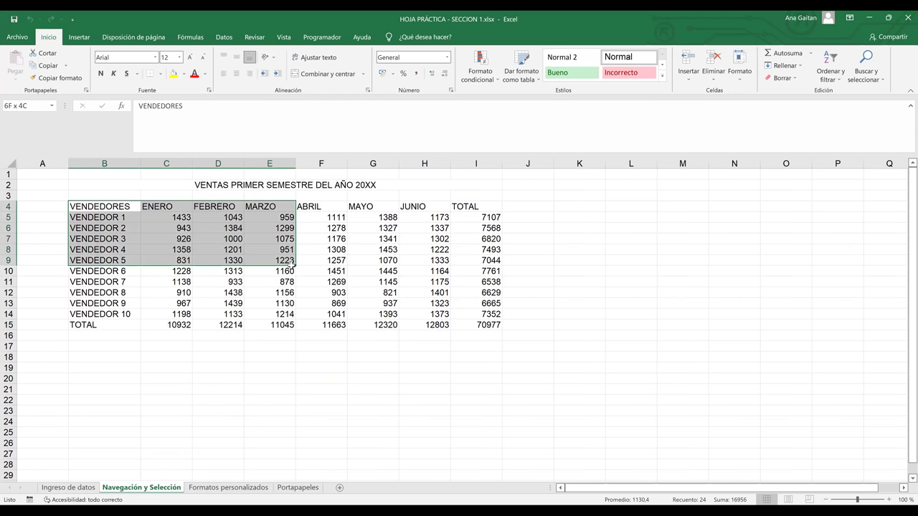
shift+click(478, 325)
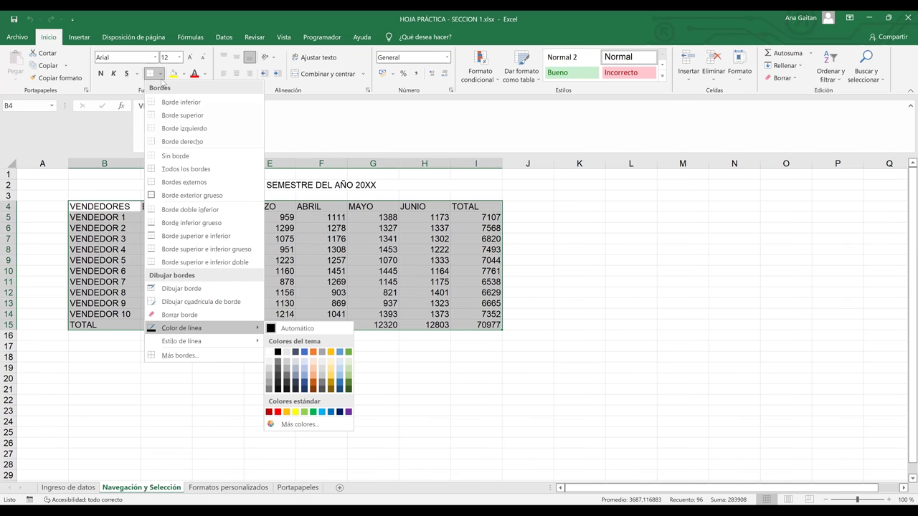
click(73, 198)
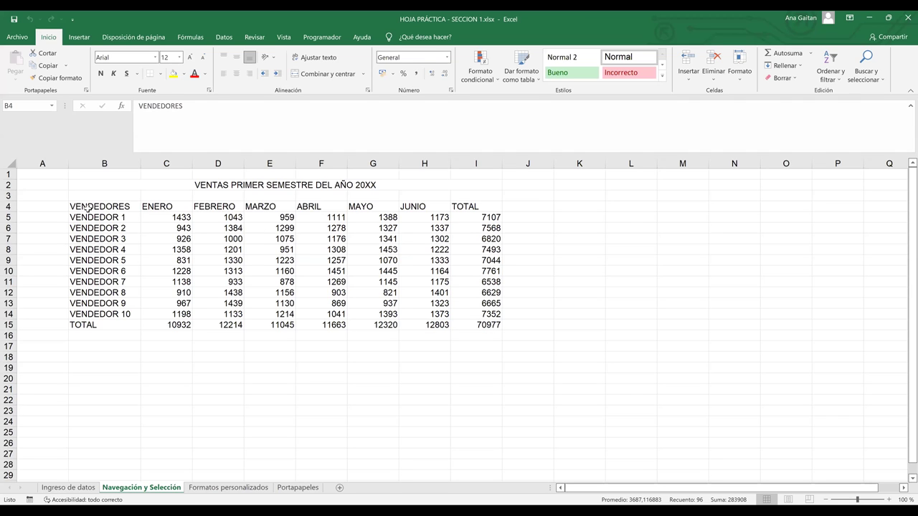
key(ctrl+shift+End)
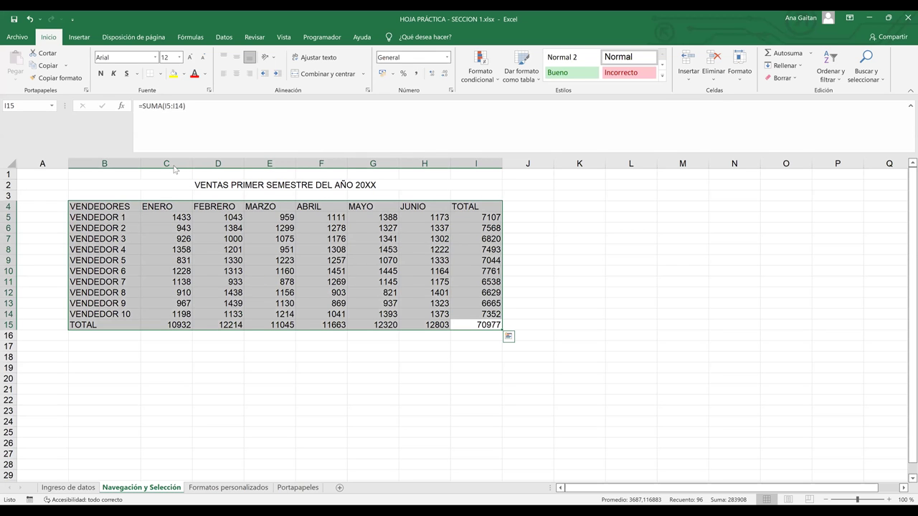
Apply All Borders to the sales table and set the border line style
key(alt+o)
key(b)
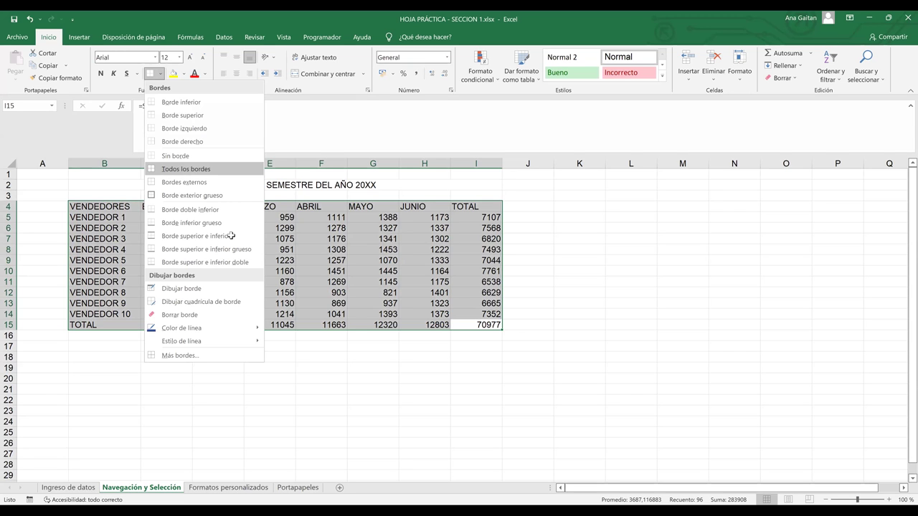
click(274, 284)
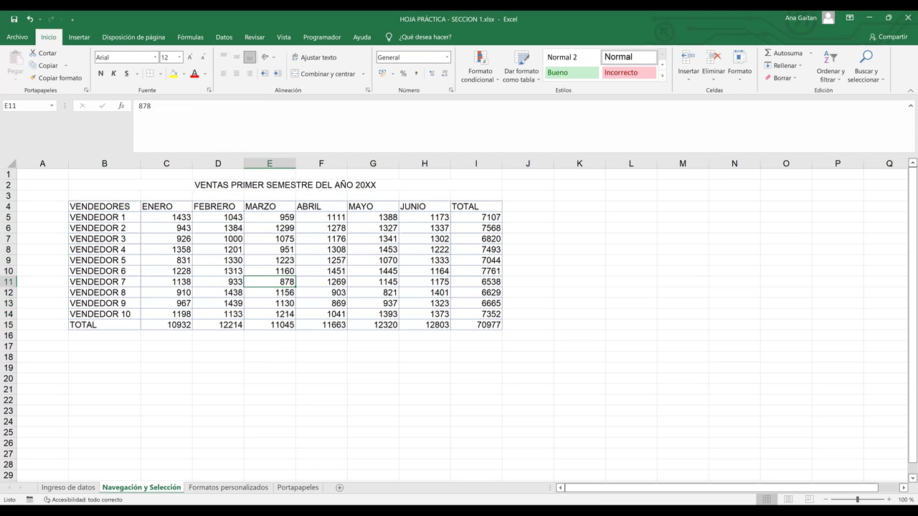
scroll(551, 436, up, 4)
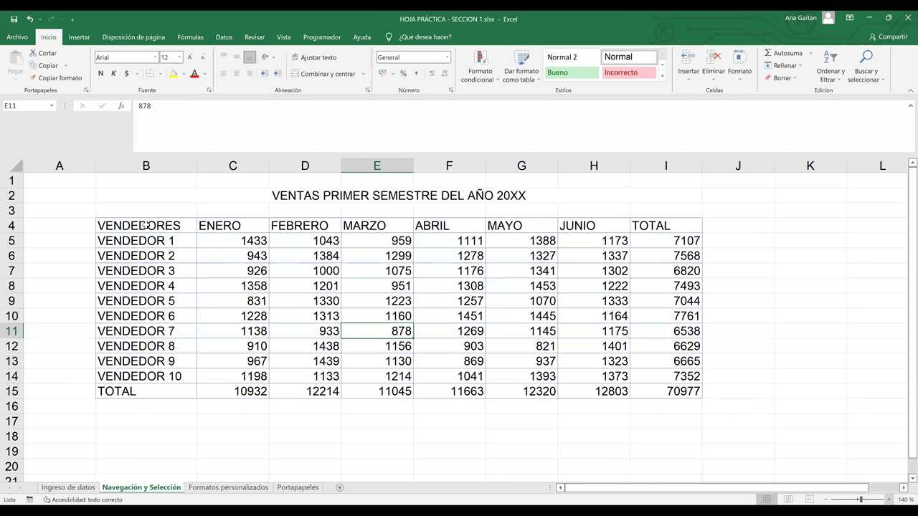
click(162, 73)
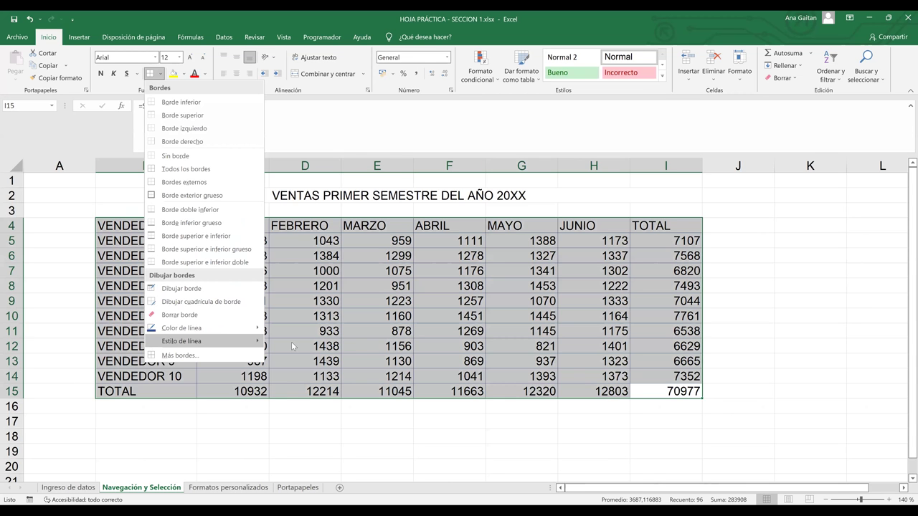
mouse_move(240, 342)
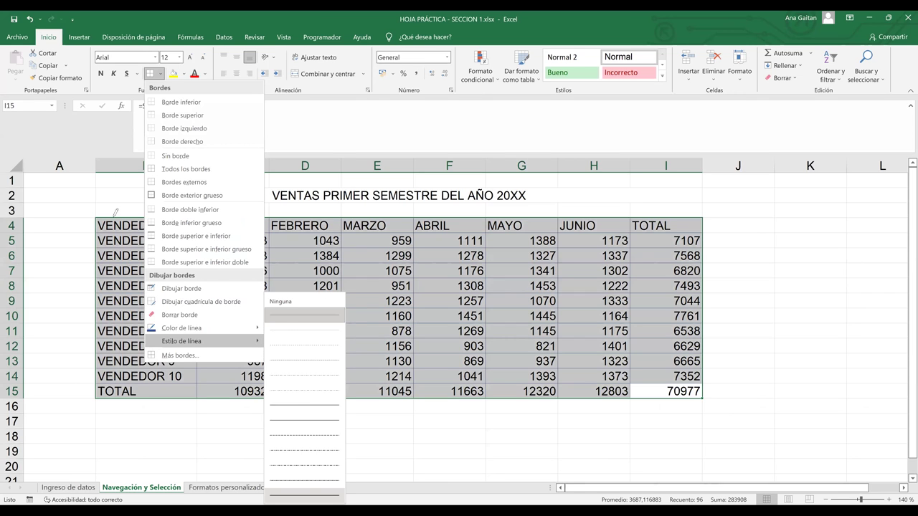
click(661, 385)
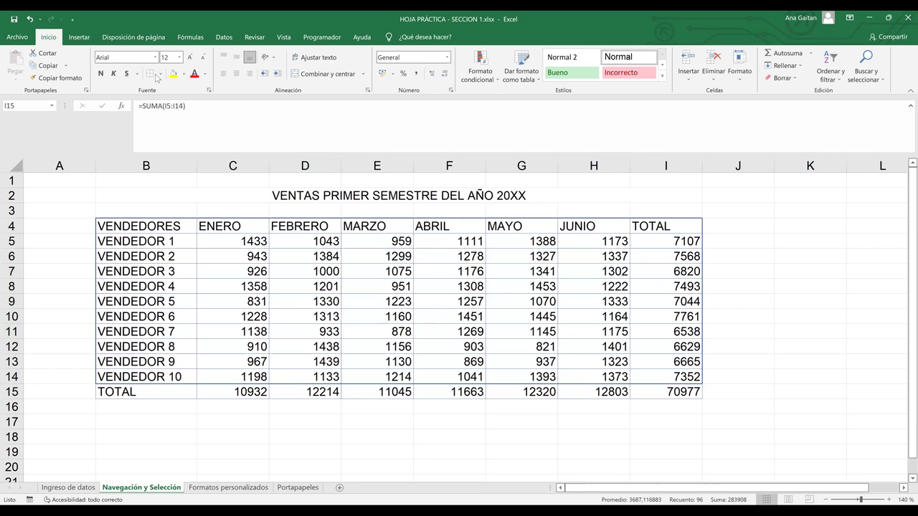
key(ctrl+a)
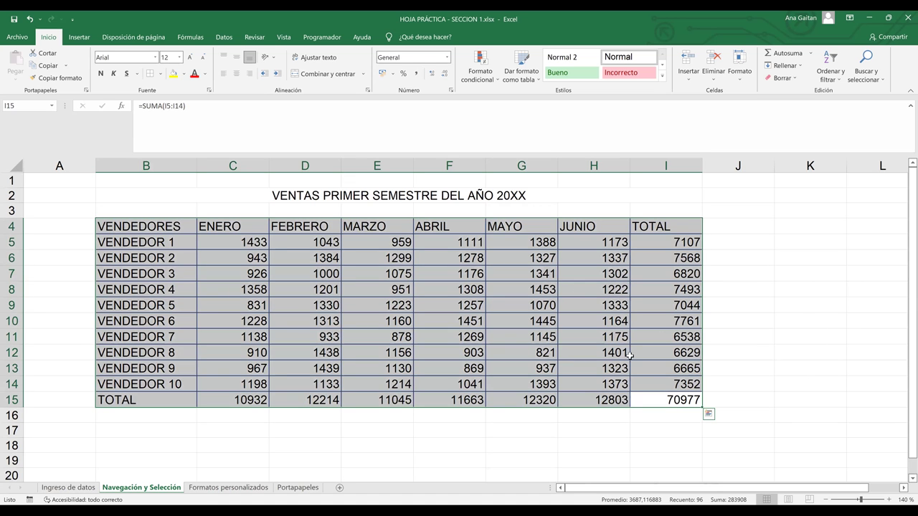
Inspect the I5 and I6 total formulas, undoing and restoring the I5 total of 7107
click(377, 242)
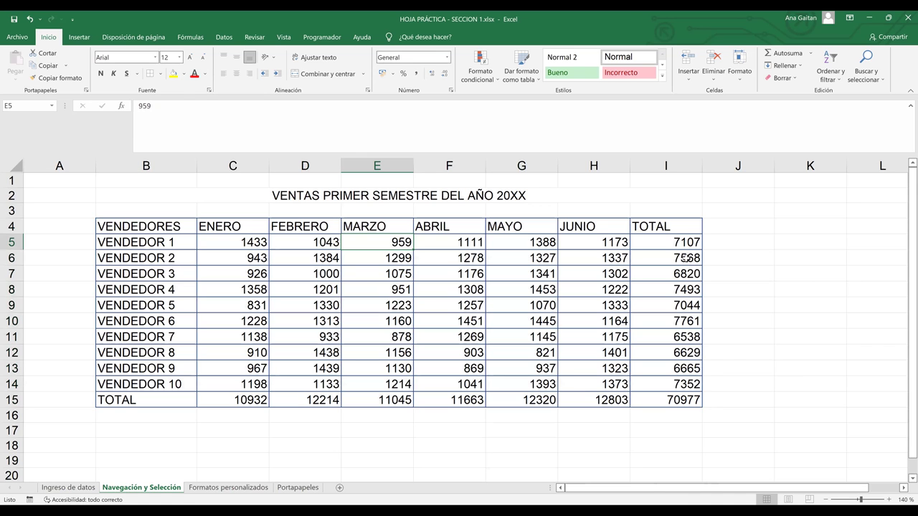
click(685, 258)
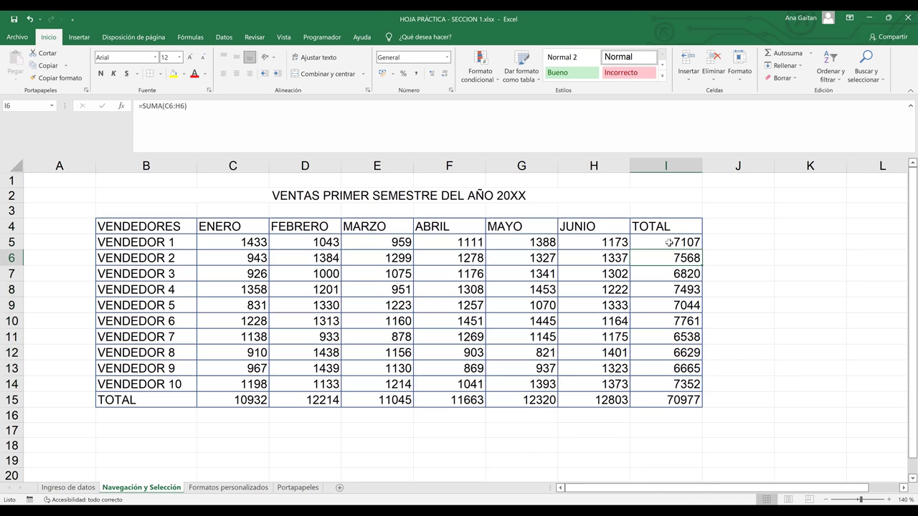
click(670, 244)
shift+click(689, 396)
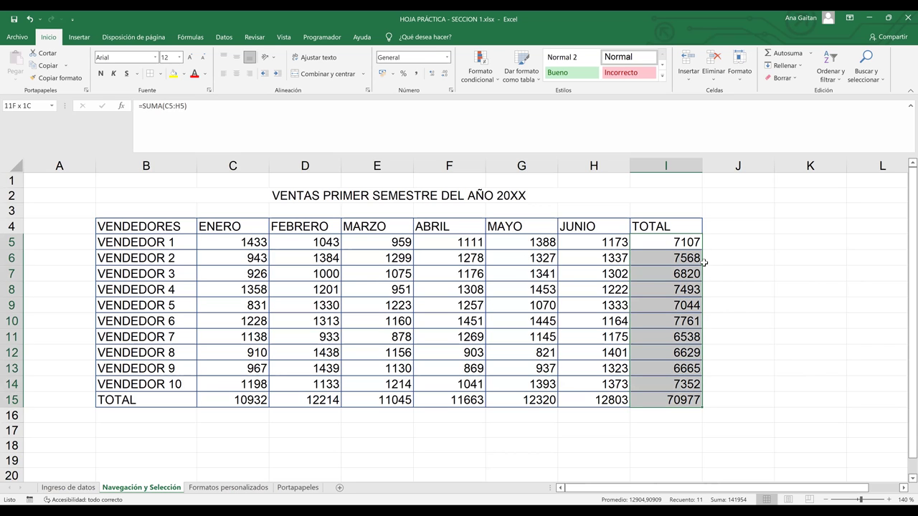
key(ctrl+z)
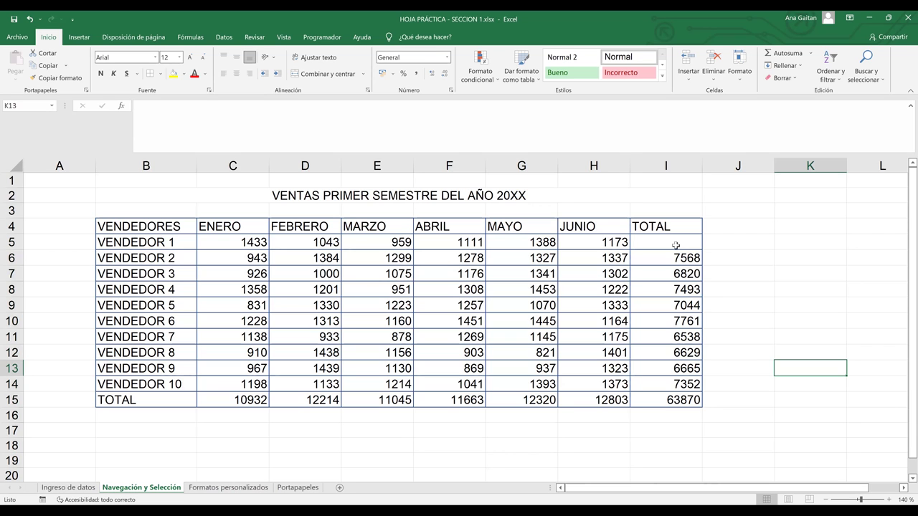
click(676, 245)
key(ctrl+y)
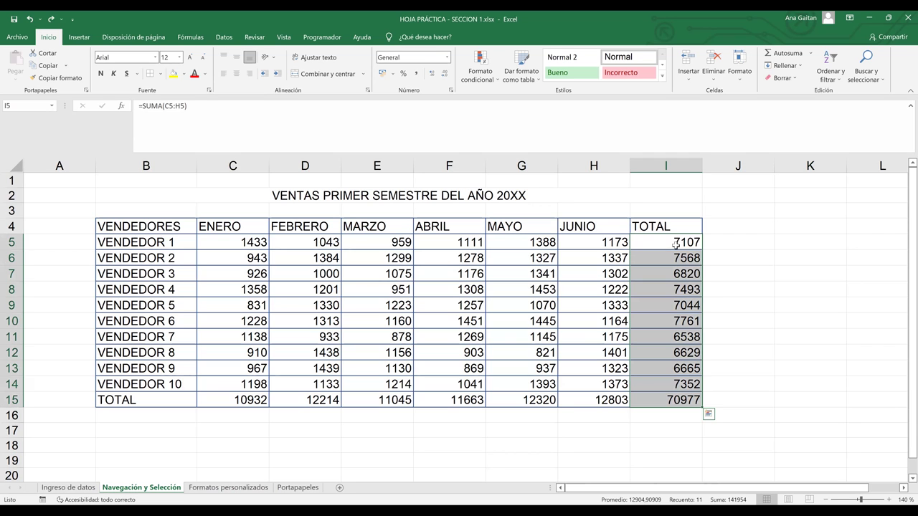
Select I5:I15, test-edit the I5 formula, restore it, and reselect the totals
click(753, 267)
drag(688, 241, 687, 274)
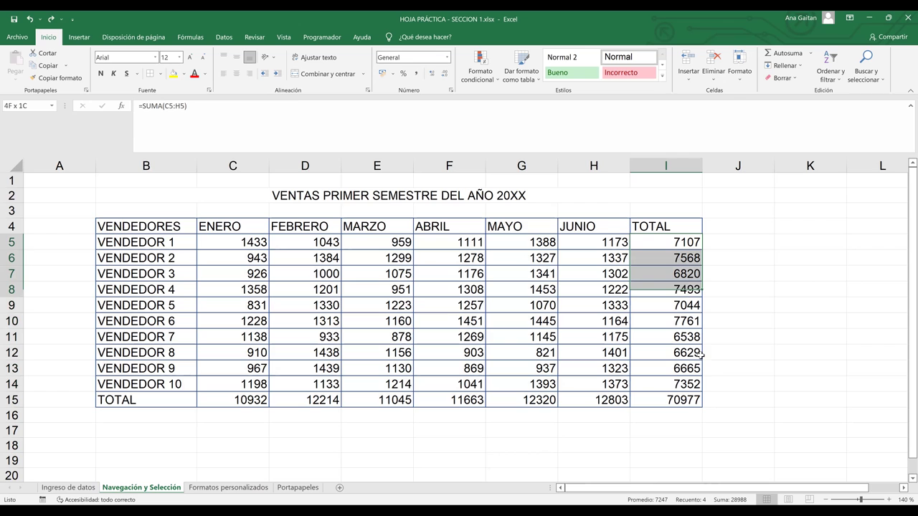
shift+click(689, 406)
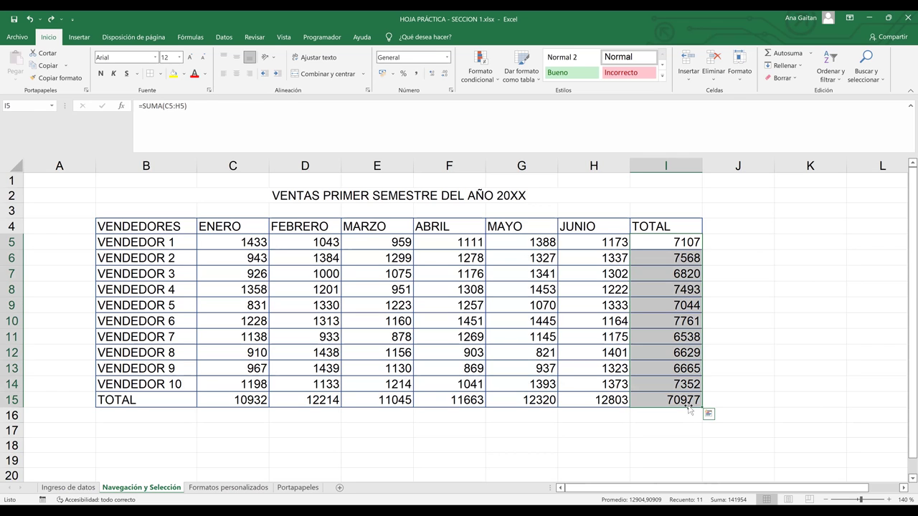
key(F2)
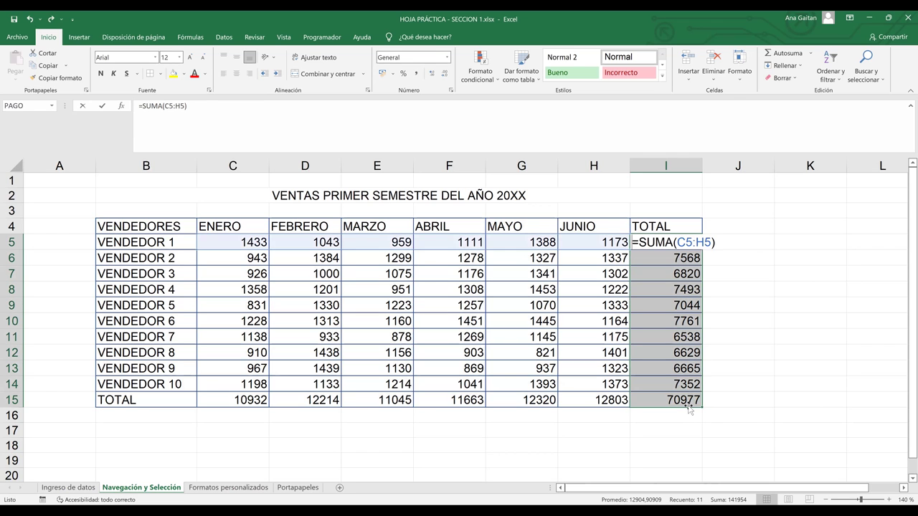
key(BackSpace)
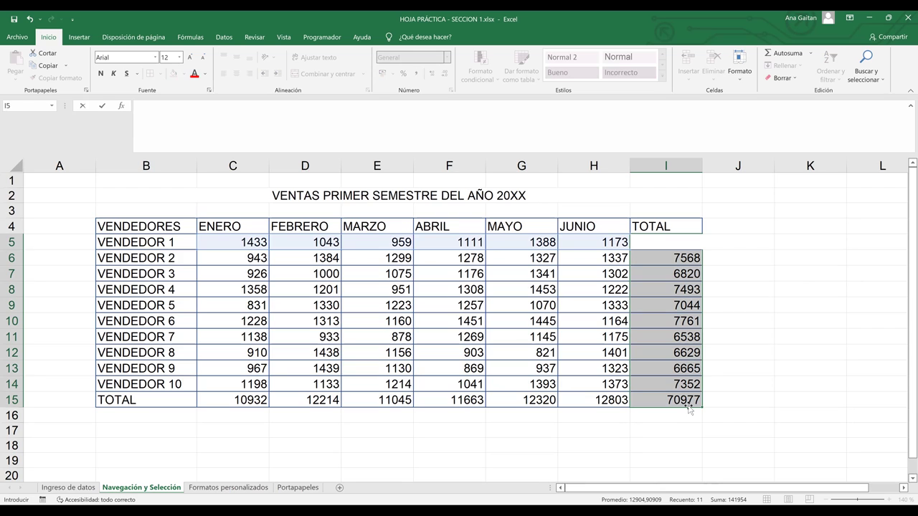
key(ctrl+z)
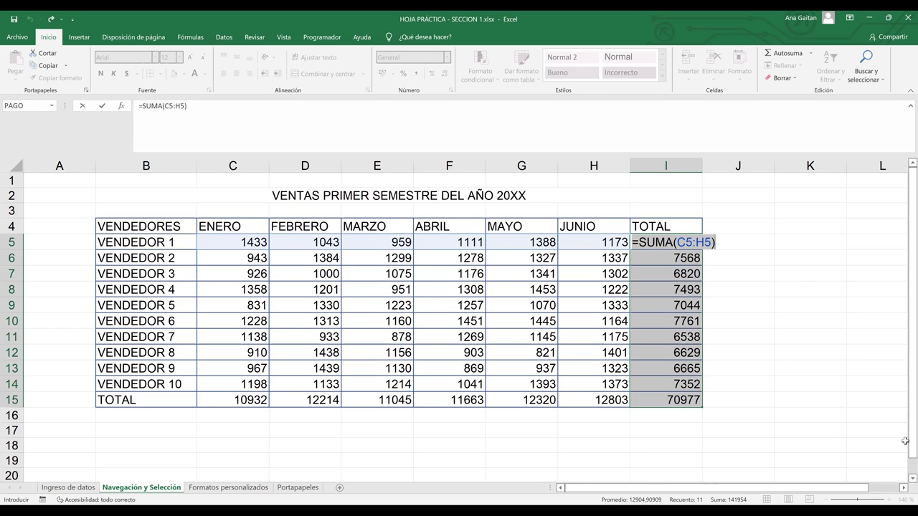
key(Escape)
click(815, 383)
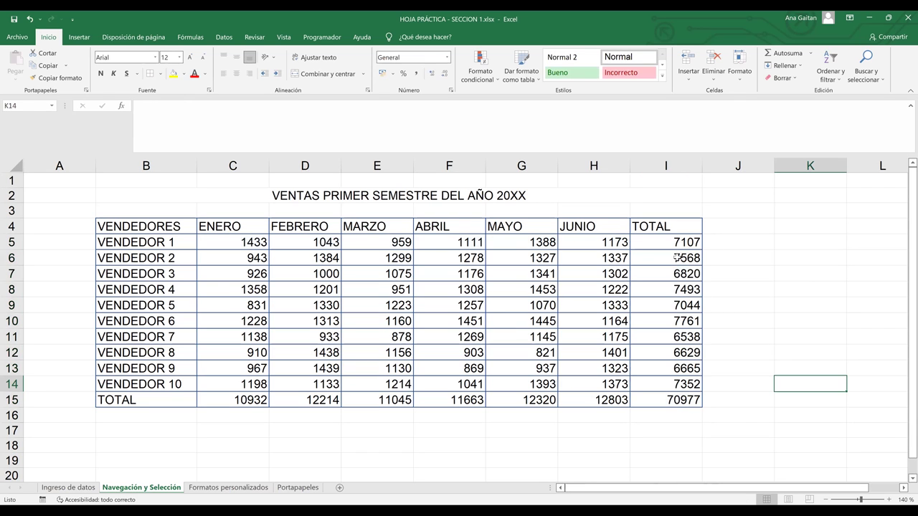
drag(674, 245, 681, 399)
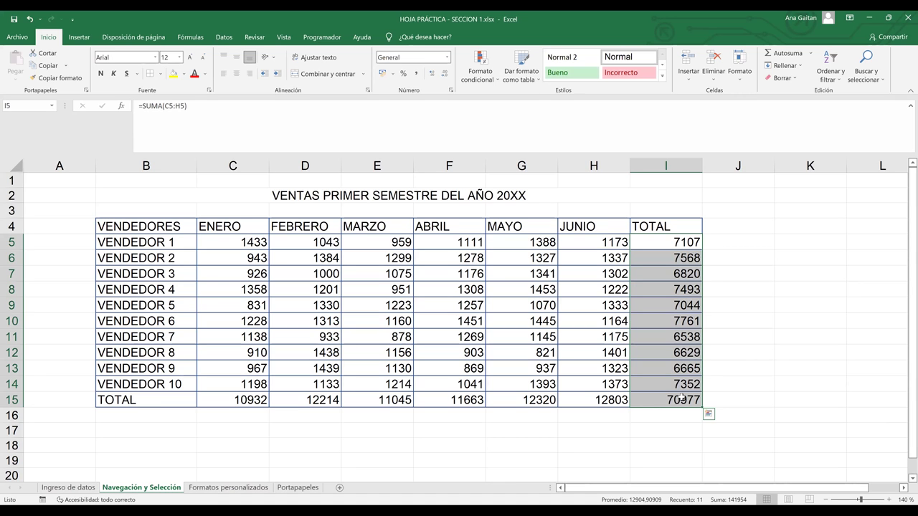
Delete the totals, restore them with AutoSum, then empty cell I5
key(Delete)
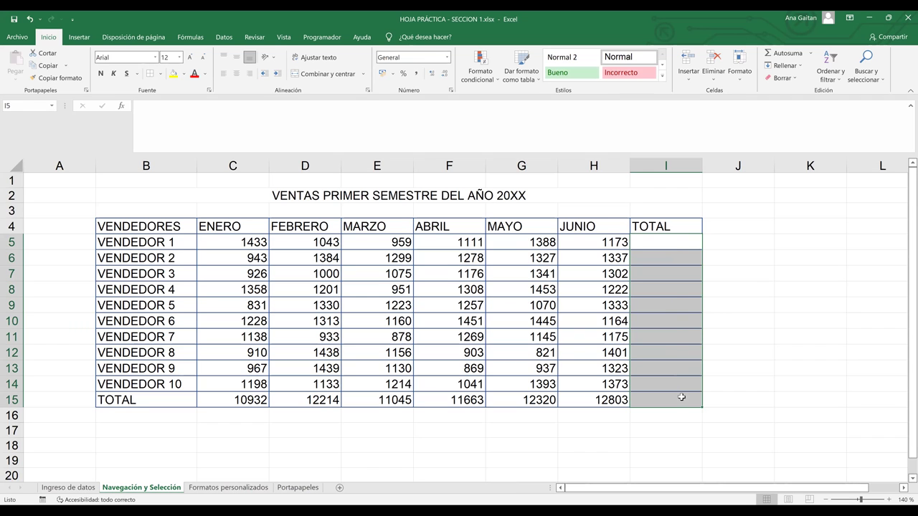
key(alt+equal)
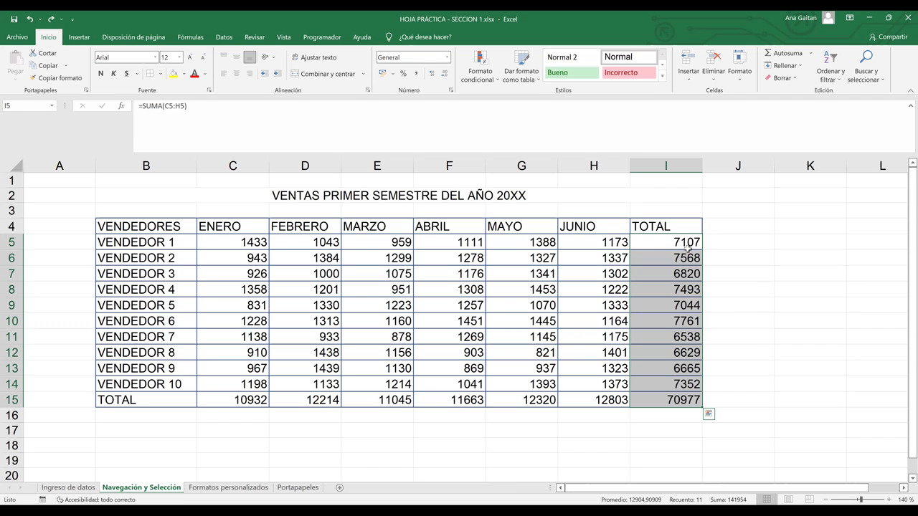
click(684, 244)
double_click(684, 243)
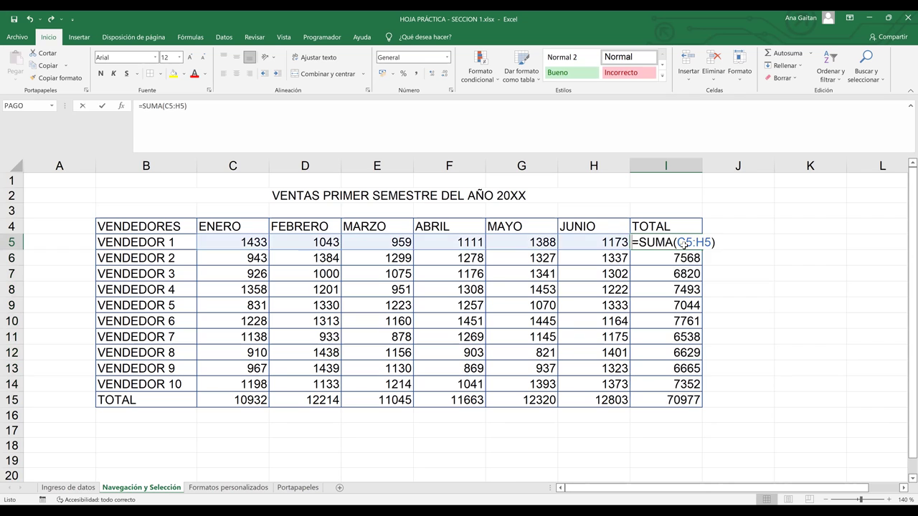
key(BackSpace)
key(BackSpace)
key(BackSpace)
key(BackSpace)
key(BackSpace)
key(BackSpace)
key(BackSpace)
key(BackSpace)
key(BackSpace)
key(BackSpace)
key(BackSpace)
key(BackSpace)
key(Return)
Clear the totals in I6 through I9, then undo the last two deletions
key(BackSpace)
key(Return)
key(BackSpace)
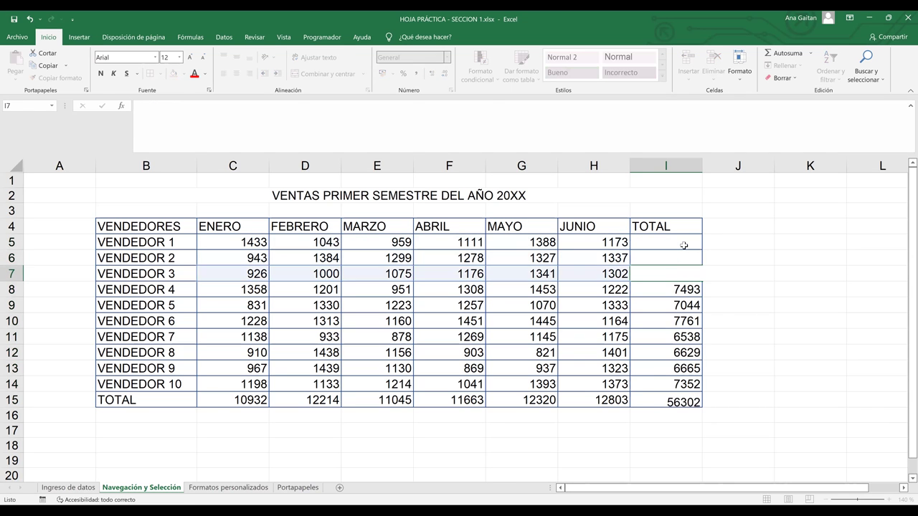
key(Return)
key(BackSpace)
key(Return)
key(BackSpace)
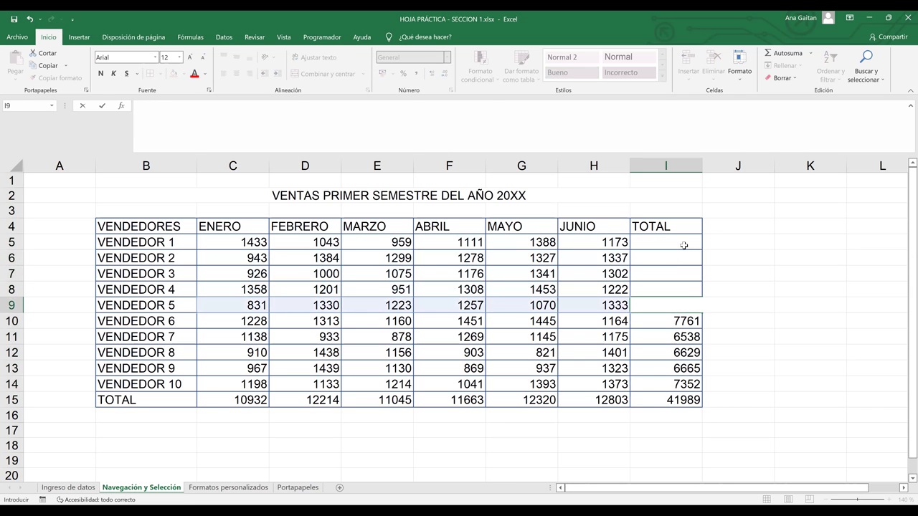
key(Return)
key(ctrl+z)
key(ctrl+z)
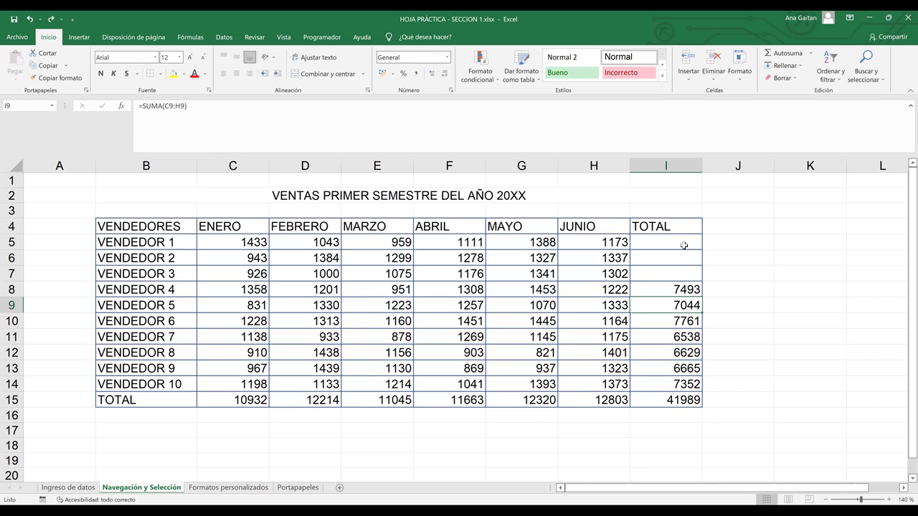
key(ctrl+z)
key(ctrl+z)
key(ctrl+z)
Delete every total in I5:I15 and select I5
drag(684, 246, 685, 394)
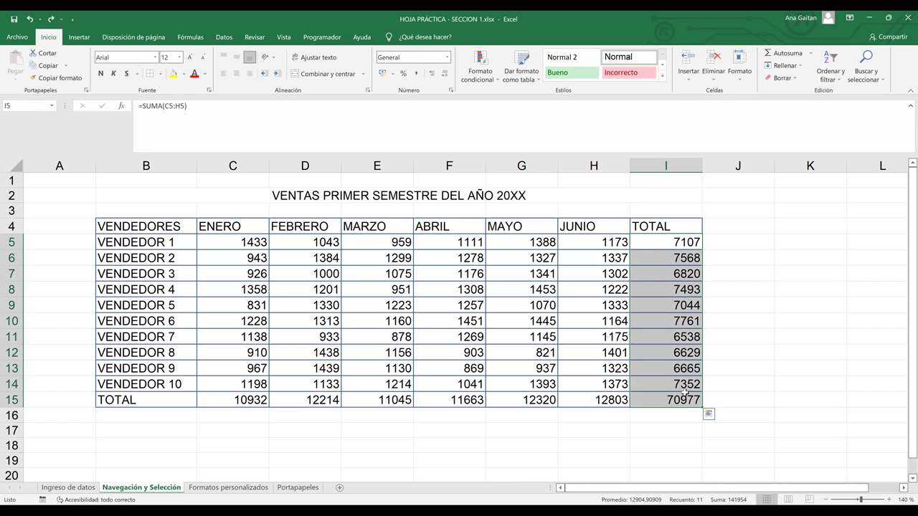
key(Delete)
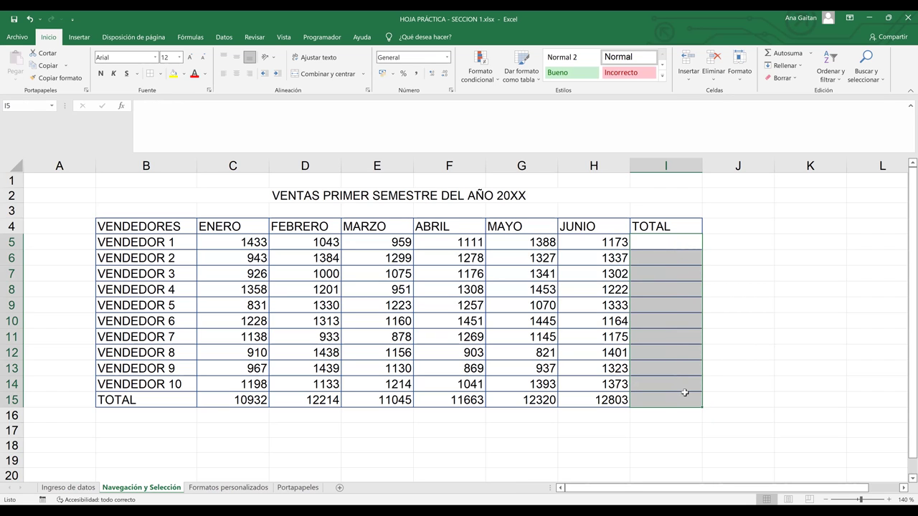
click(709, 367)
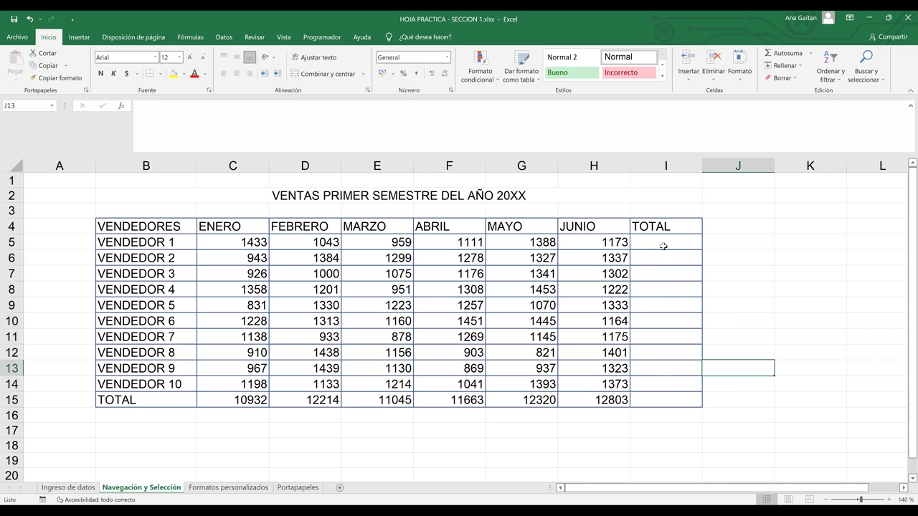
click(663, 246)
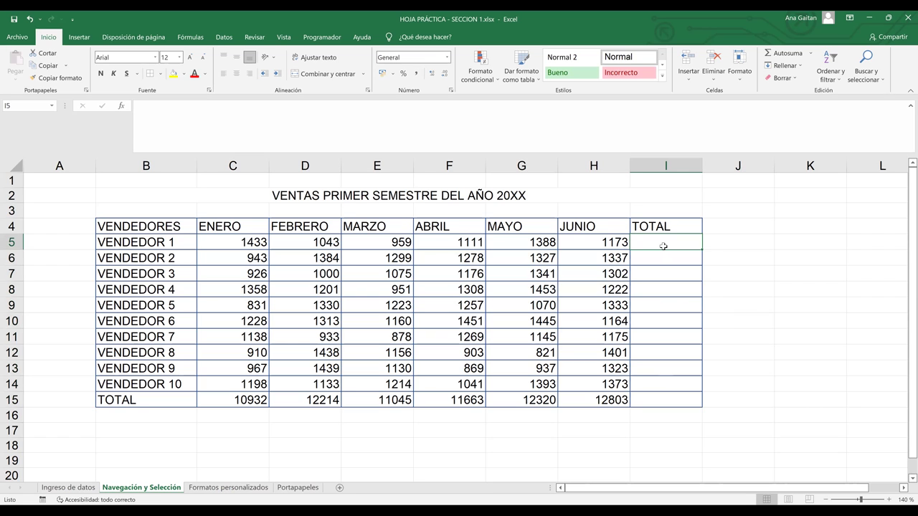
Make several false starts on a formula in I5, erasing each attempt
text(=)
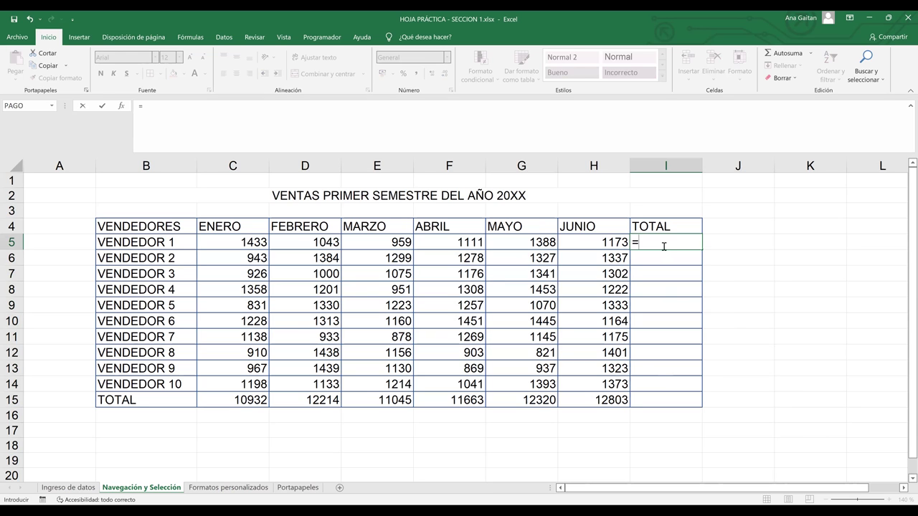
key(Escape)
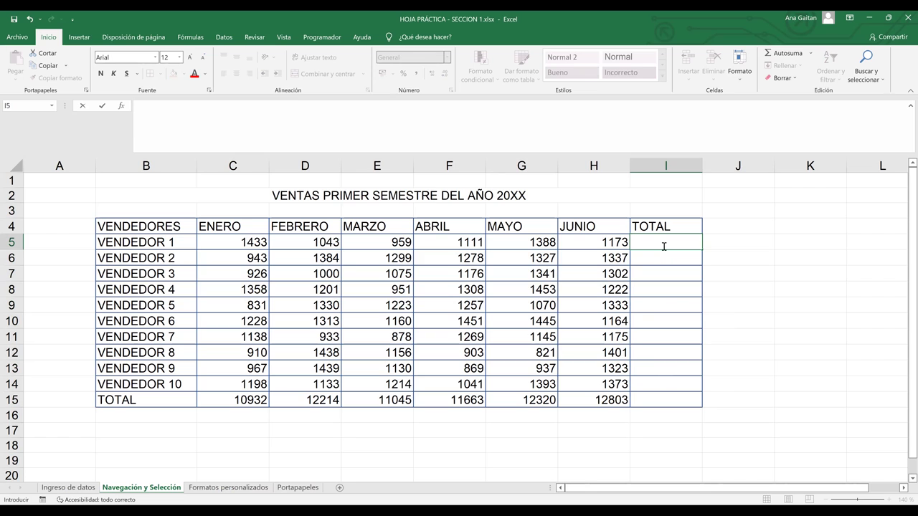
text(=)
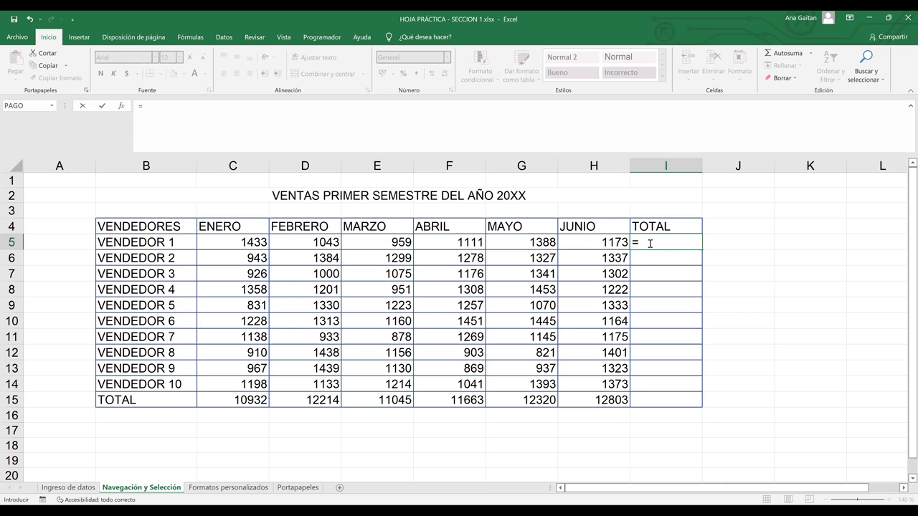
click(650, 244)
key(BackSpace)
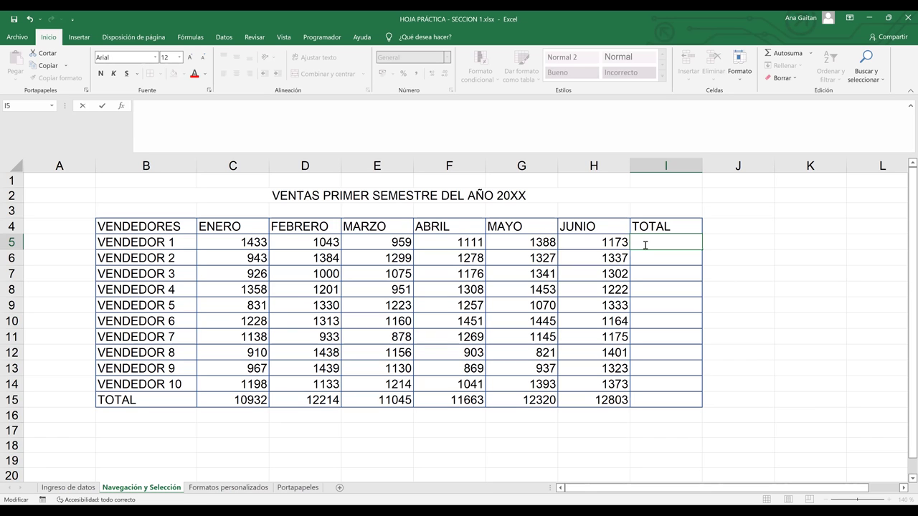
text(=)
key(BackSpace)
text(=)
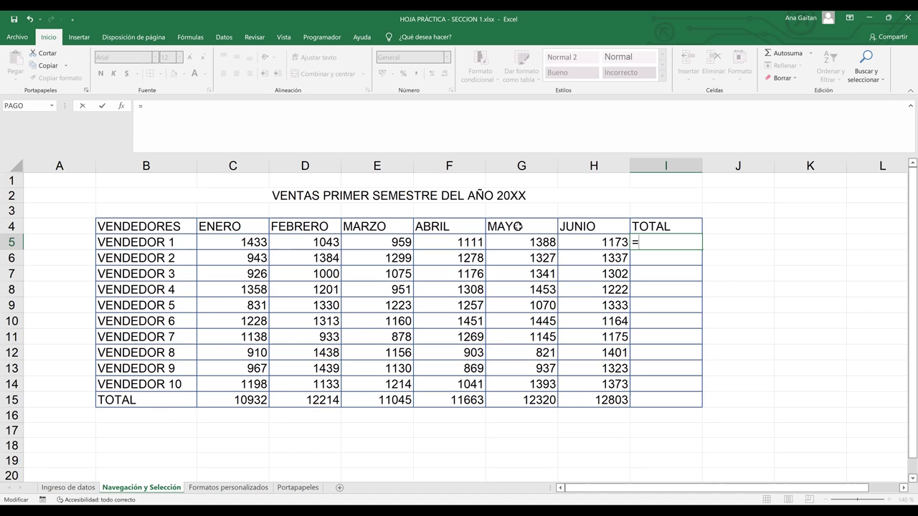
click(260, 243)
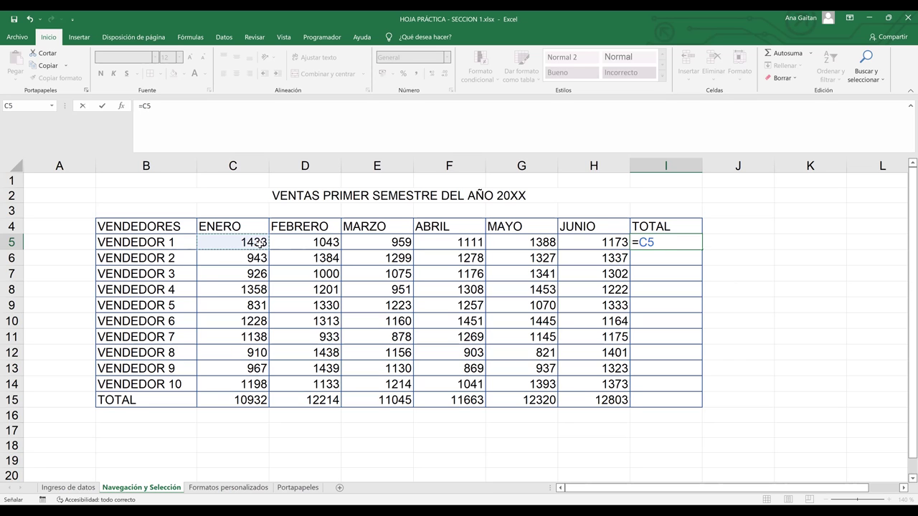
key(BackSpace)
key(BackSpace)
text(1)
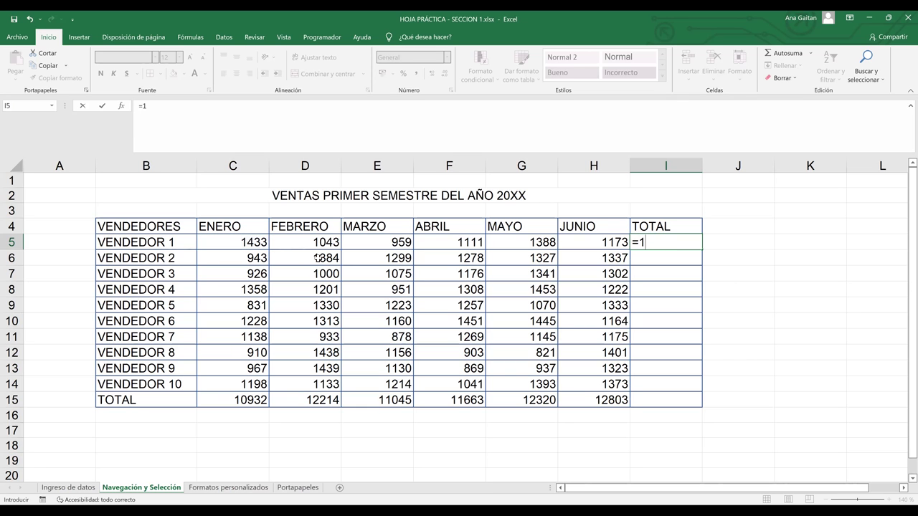
text(433)
key(BackSpace)
key(BackSpace)
key(BackSpace)
key(BackSpace)
Enter =C5+D5+E5+F5+G5+H5 in I5, giving VENDEDOR 1's total of 7107
click(246, 244)
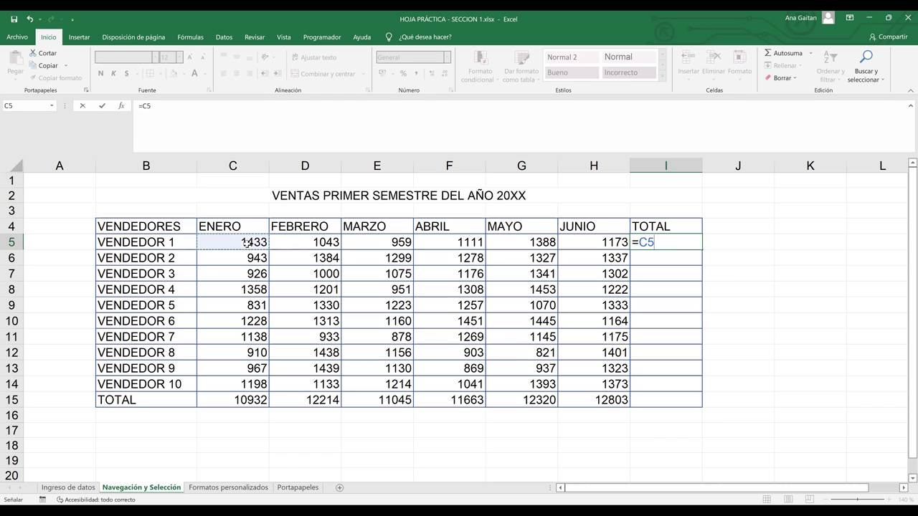
text(+)
click(304, 244)
text(+)
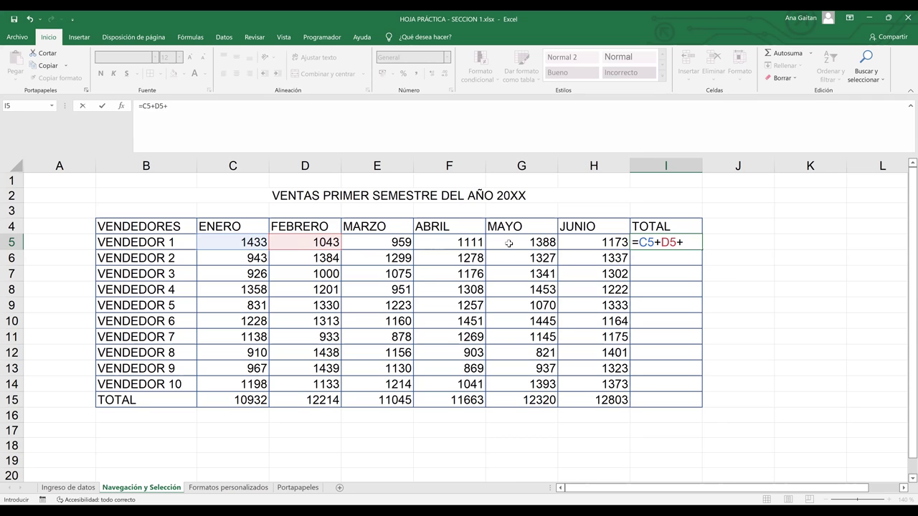
text(E5+F5+G5+)
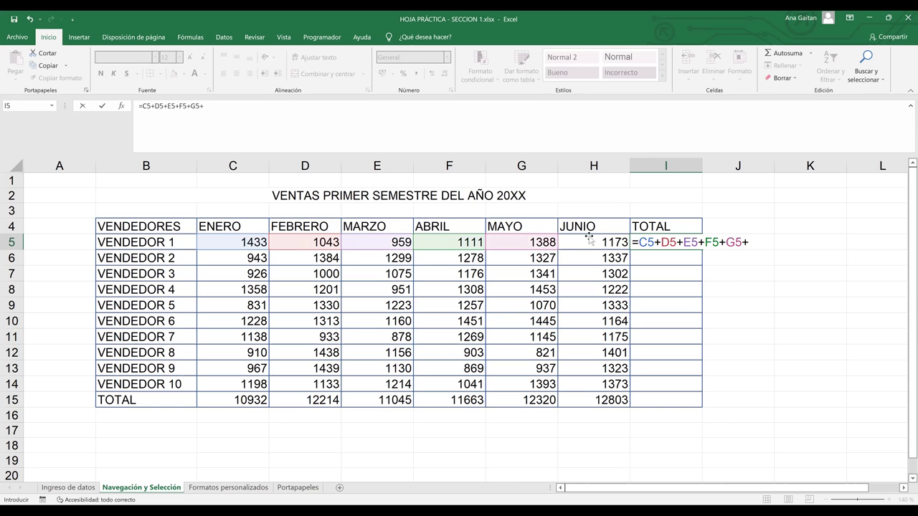
click(588, 239)
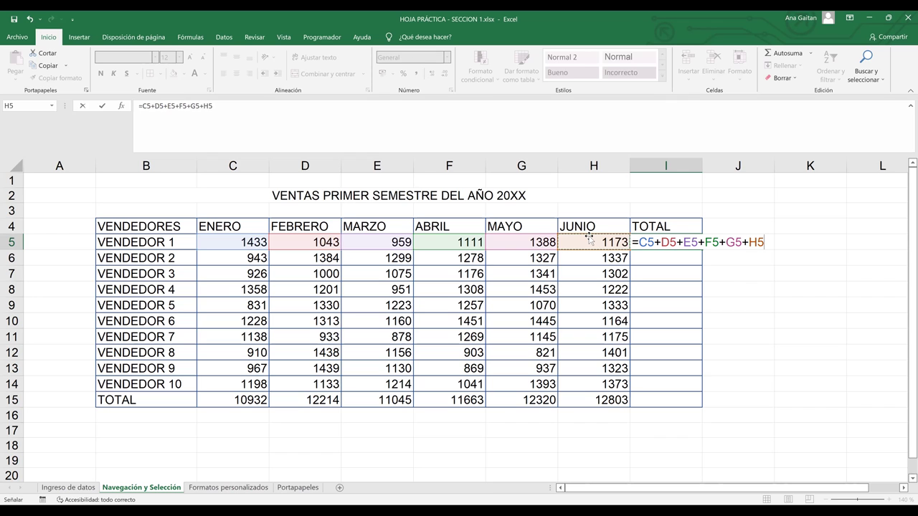
key(Return)
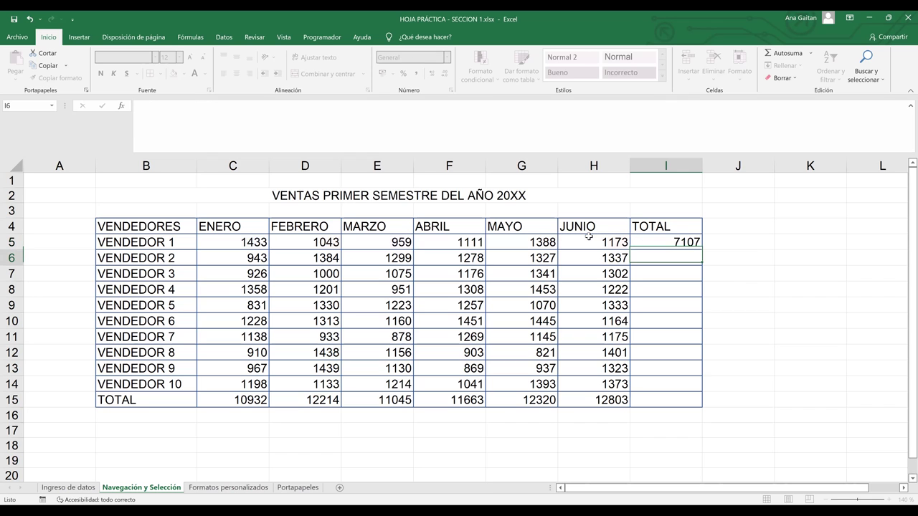
Format C5:I15 as € Español (España) Accounting, e.g. 1.433,00 €, then open Format Cells
click(670, 246)
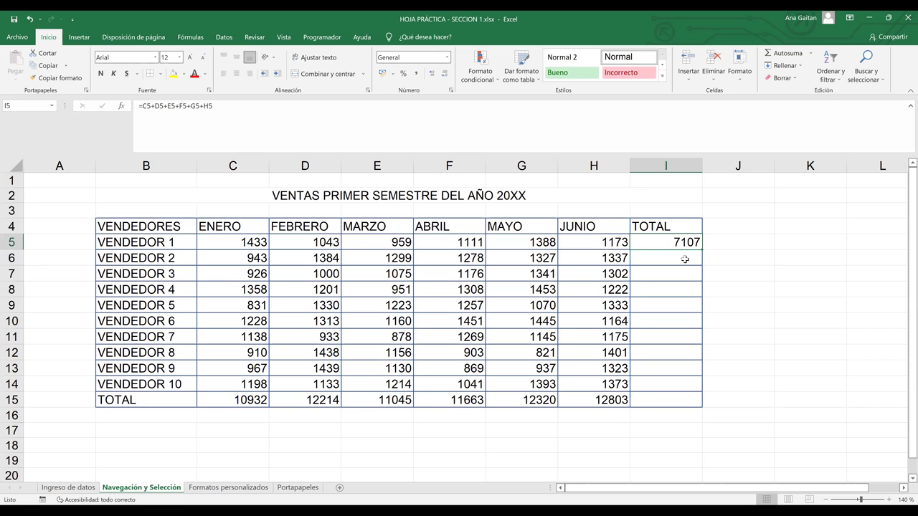
key(Return)
drag(237, 241, 654, 401)
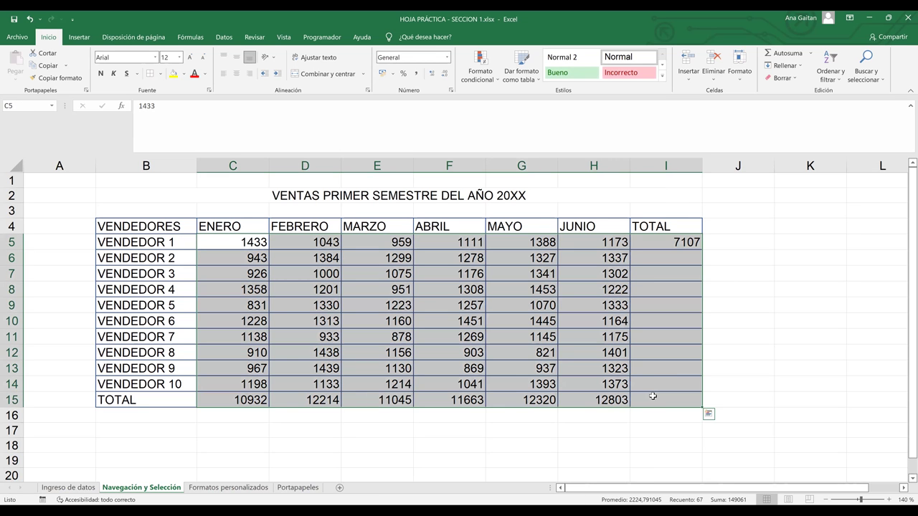
click(393, 73)
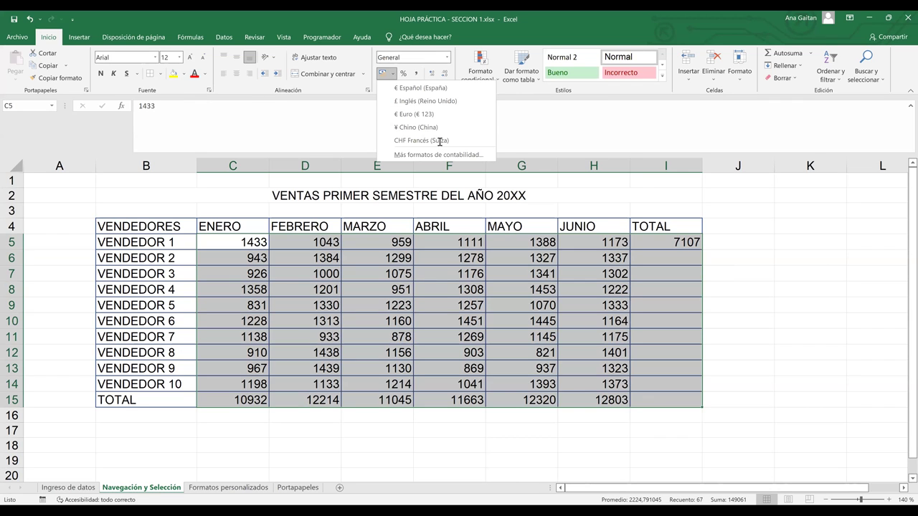
click(451, 89)
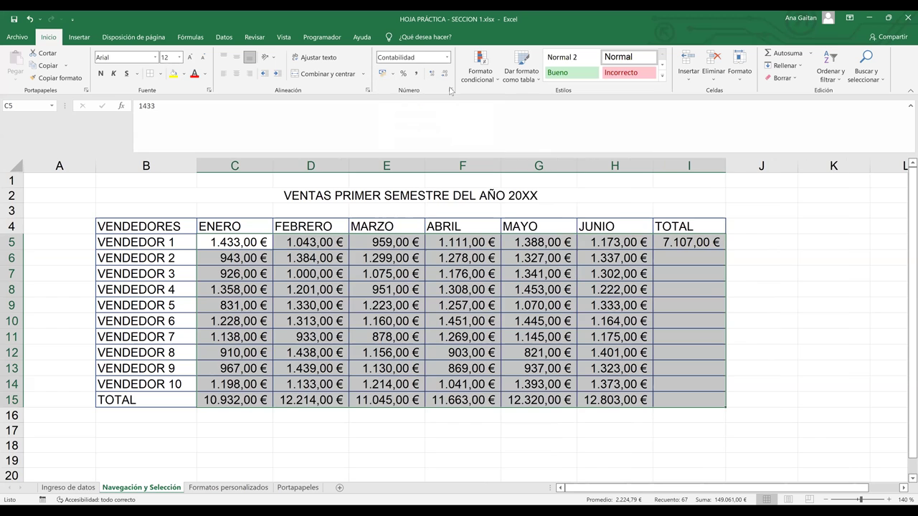
click(451, 91)
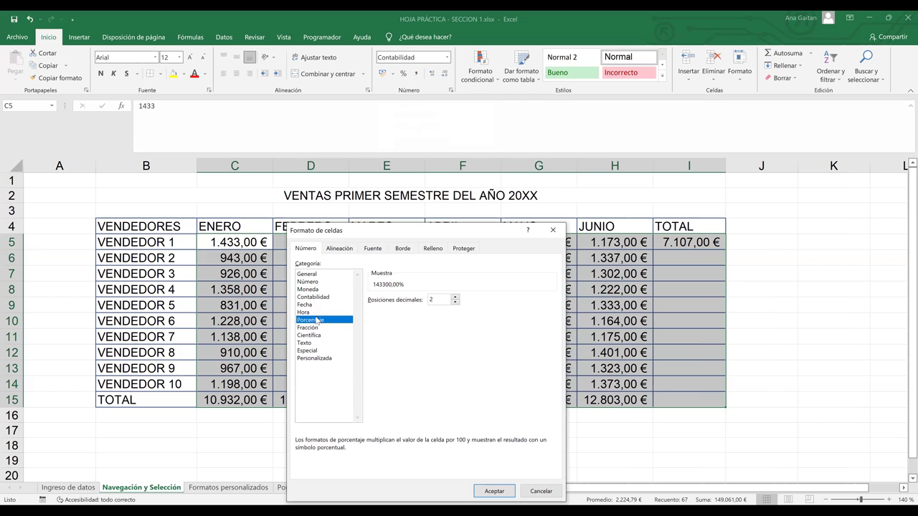
Change the Accounting symbol to $ Español (El Salvador) and clear the range selection
click(443, 314)
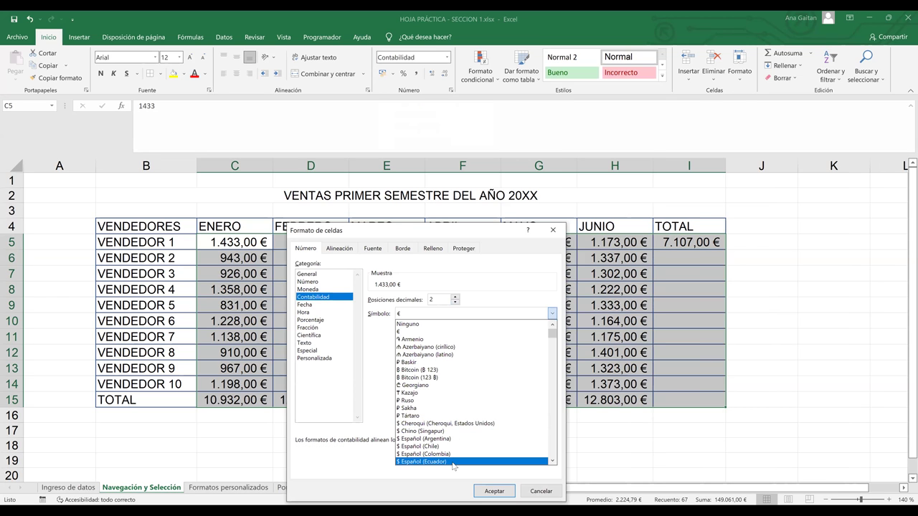
scroll(453, 463, down, 2)
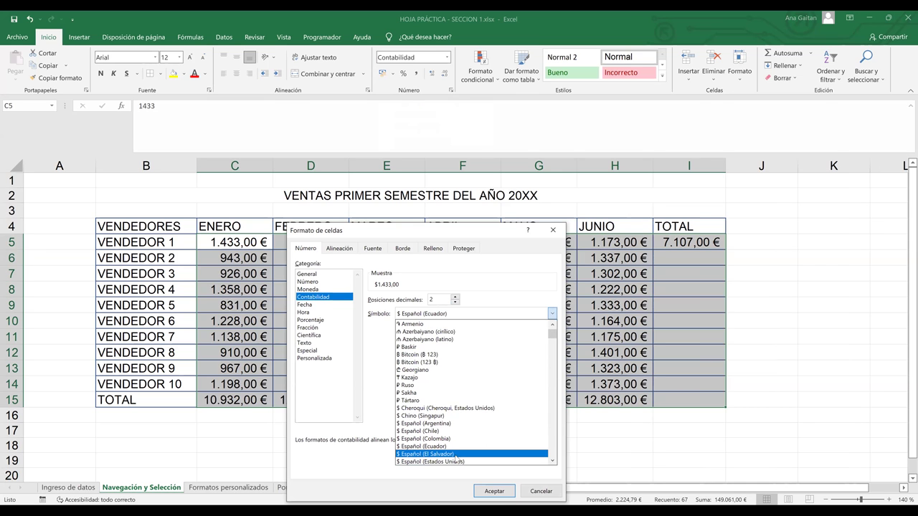
click(455, 459)
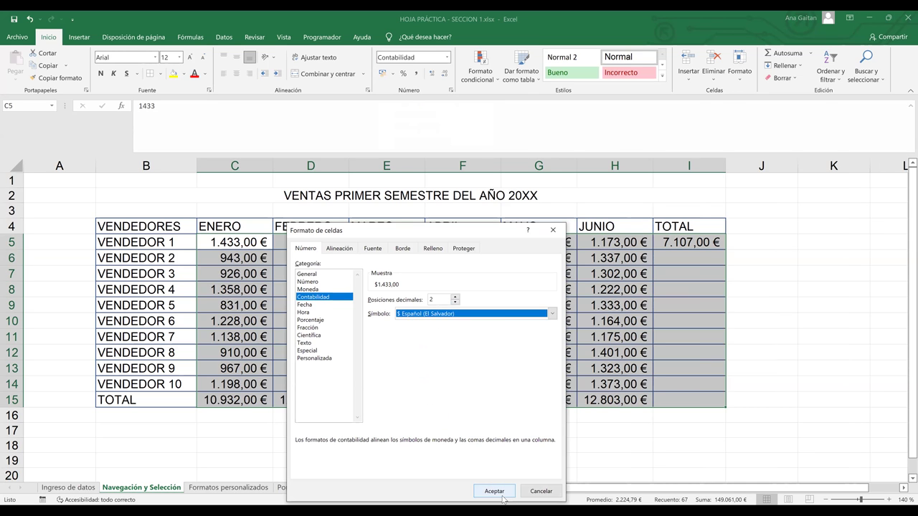
click(494, 491)
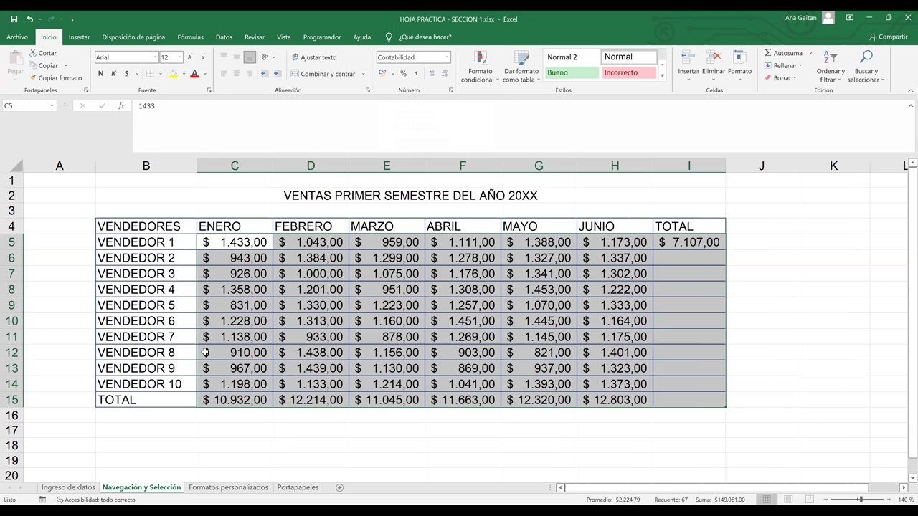
key(ctrl+Down)
key(ctrl+Right)
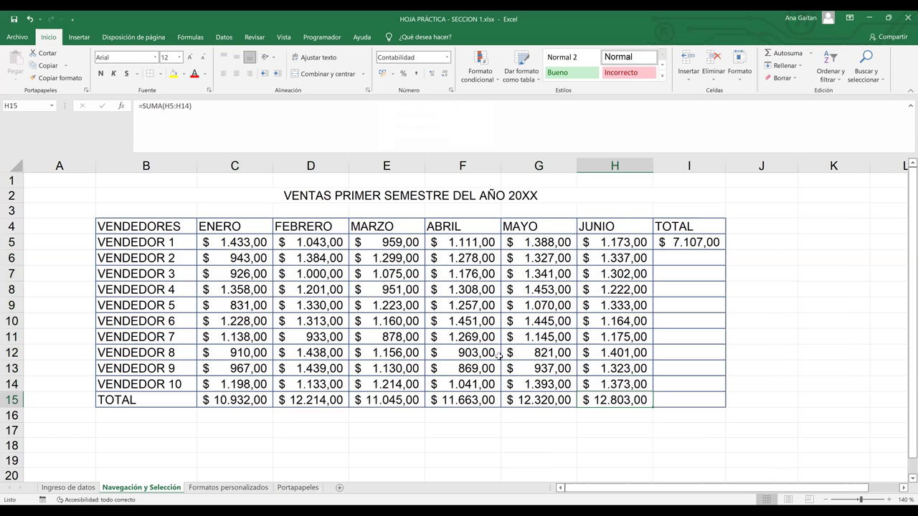
click(698, 244)
key(Return)
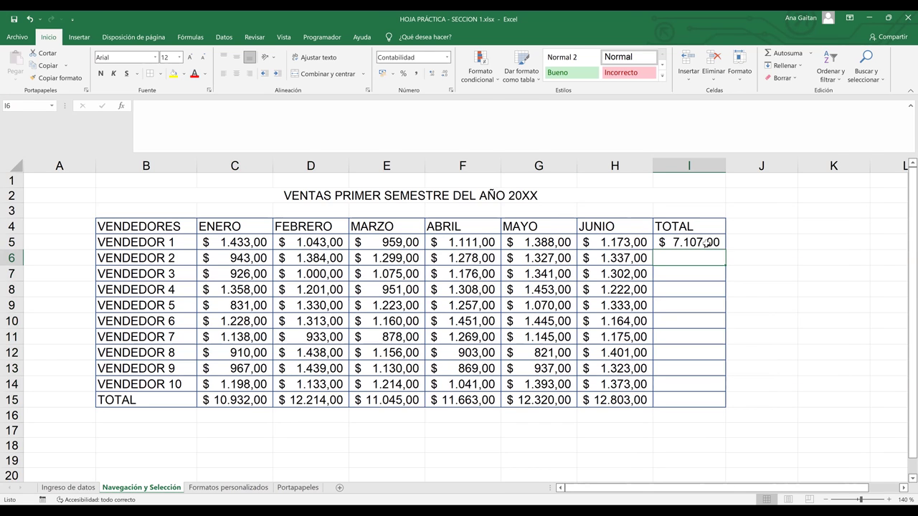
click(706, 244)
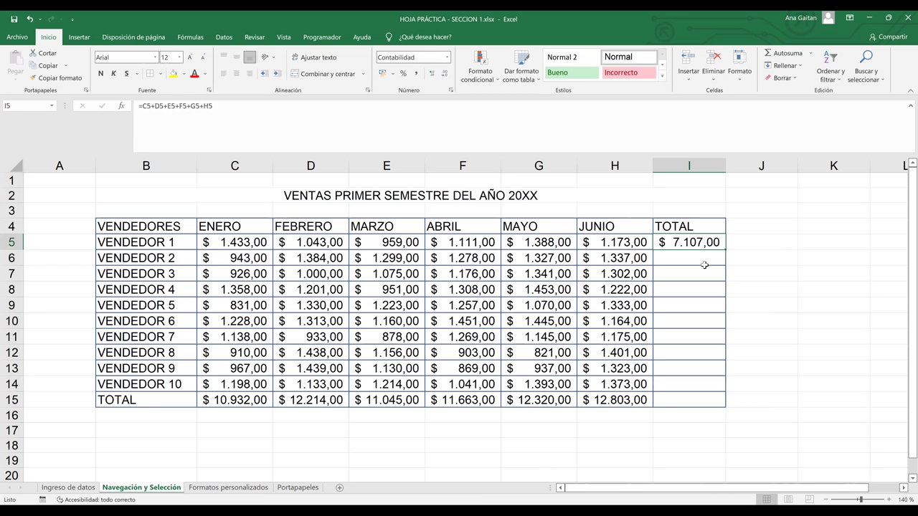
click(692, 254)
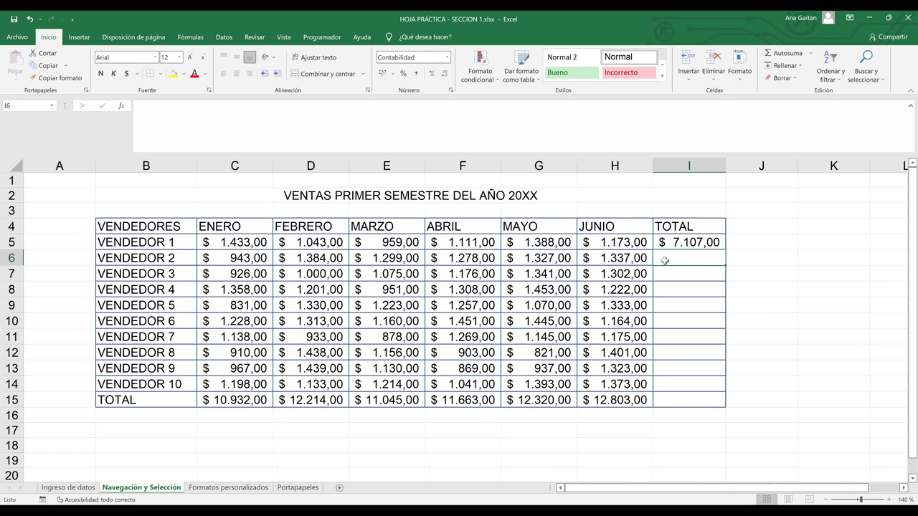
click(694, 243)
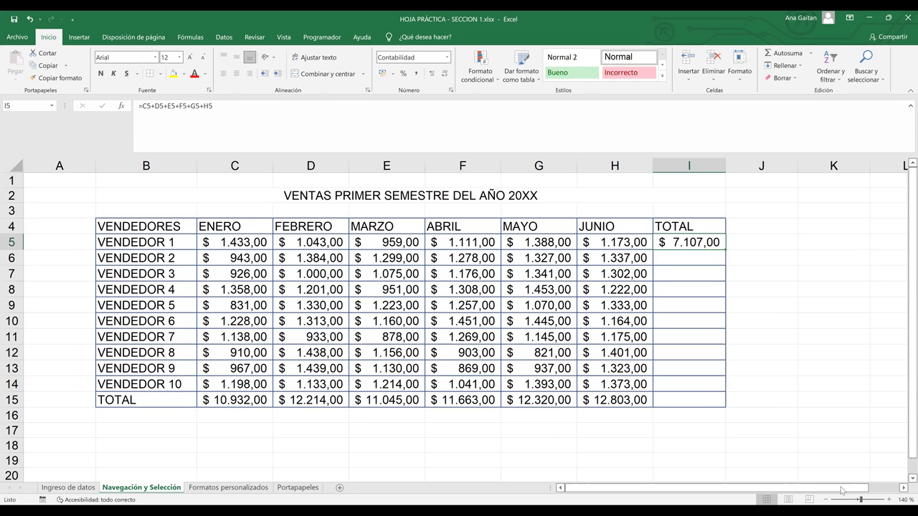
scroll(896, 500, up, 2)
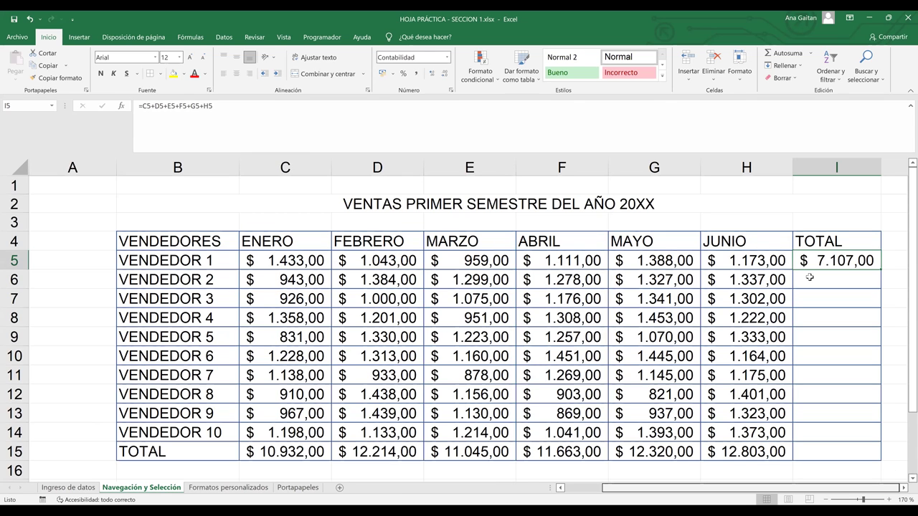
click(893, 293)
scroll(892, 293, up, 2)
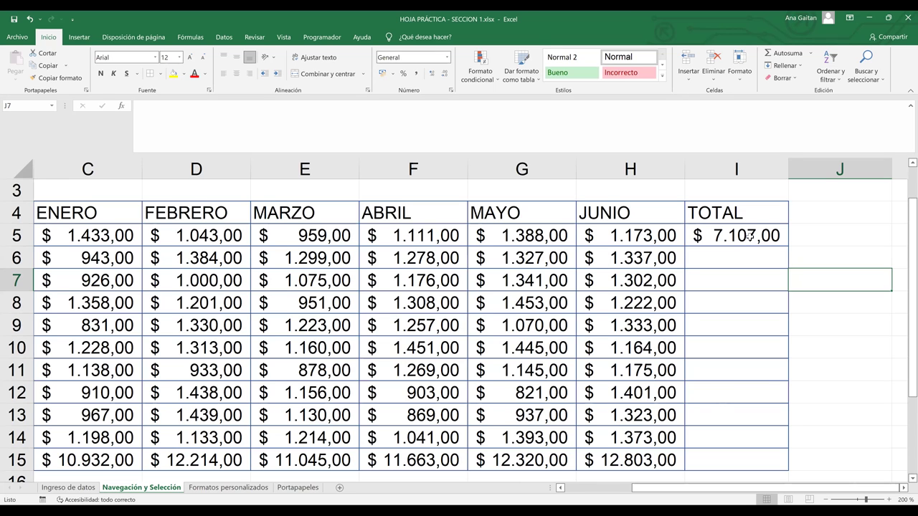
click(748, 237)
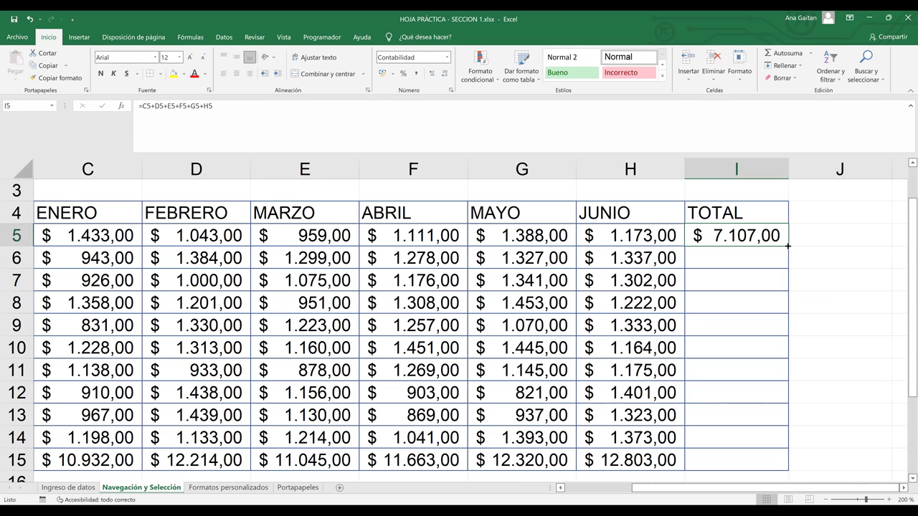
Fill I5's total down to I15 and check that I6 holds =C6+D6+E6+F6+G6+H6
drag(788, 246, 768, 466)
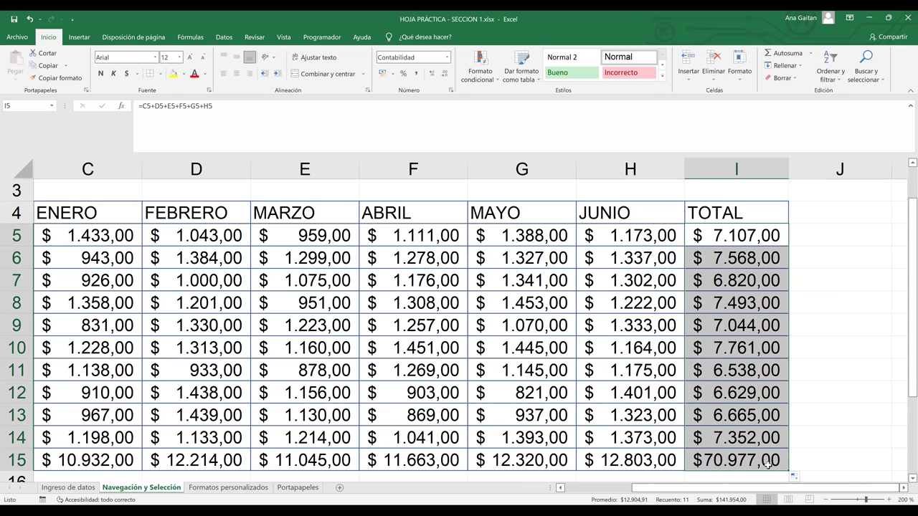
drag(822, 413, 760, 258)
click(759, 258)
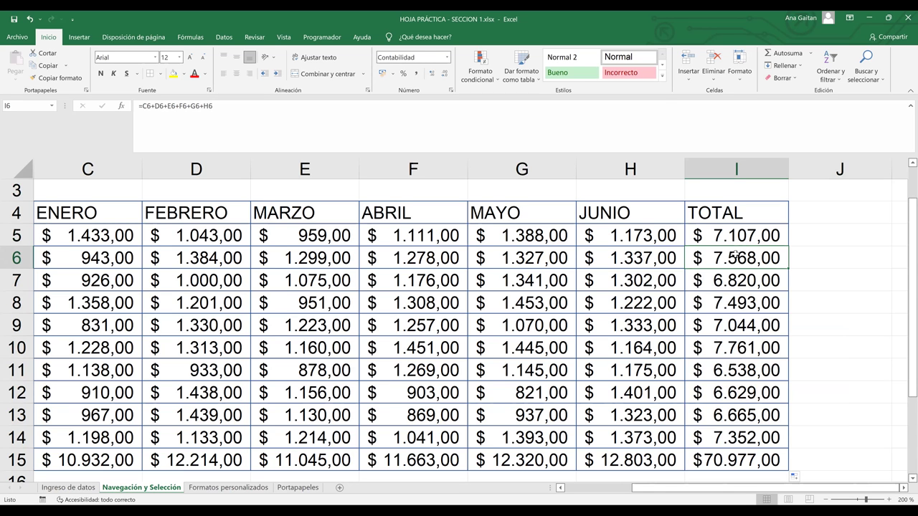
double_click(736, 254)
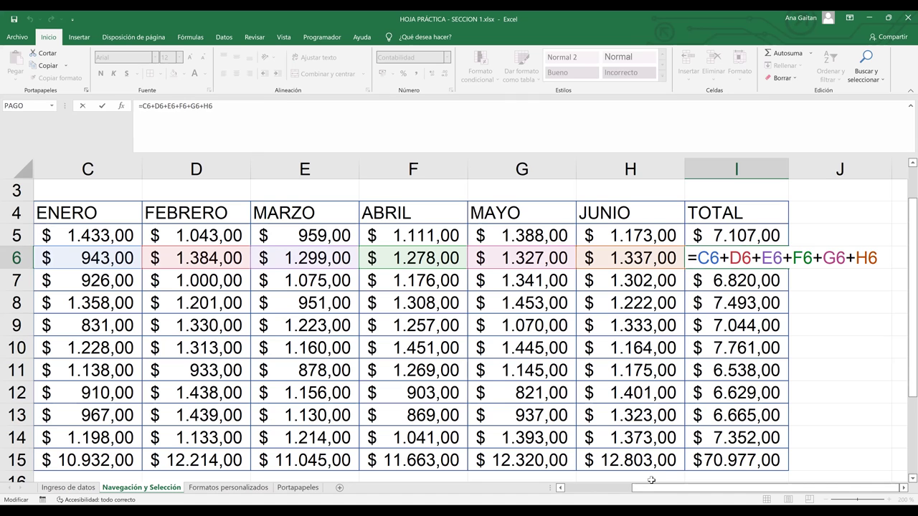
Check I14's total formula, then select the VENDEDOR 1 total cell I5
double_click(733, 445)
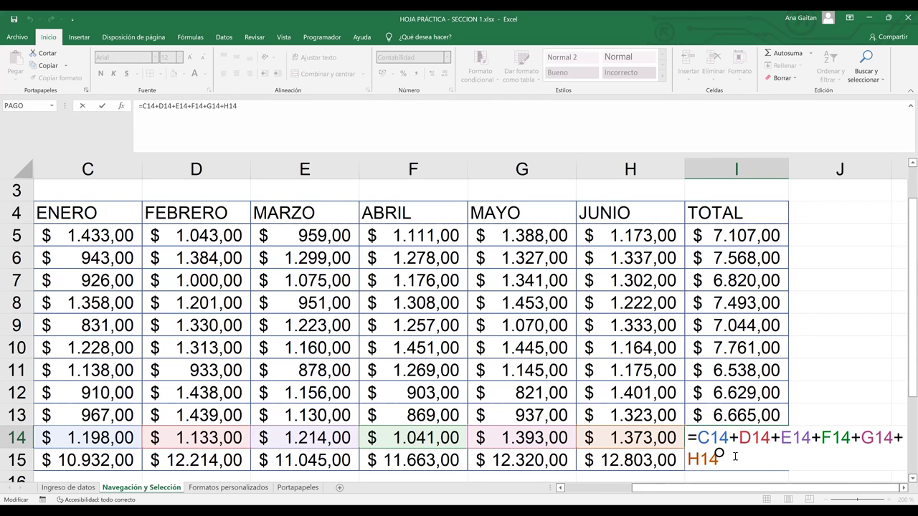
key(Return)
key(Return)
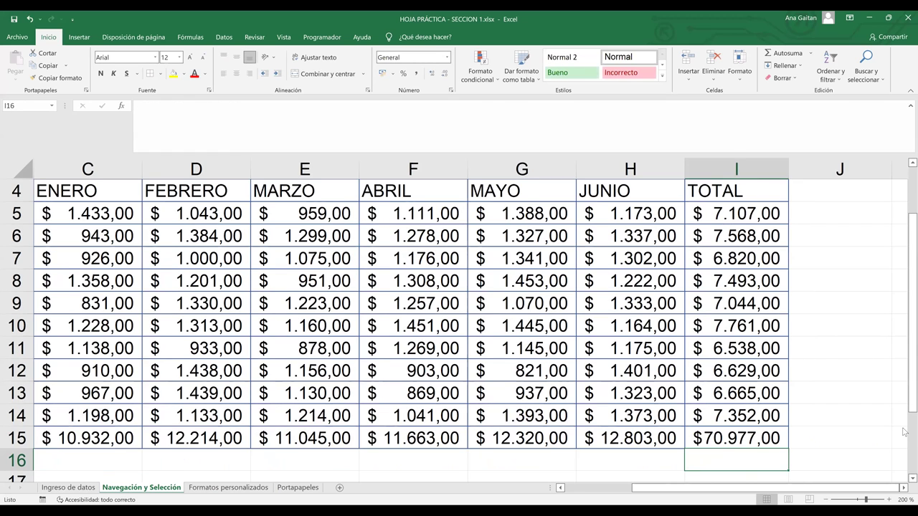
scroll(905, 341, up, 1)
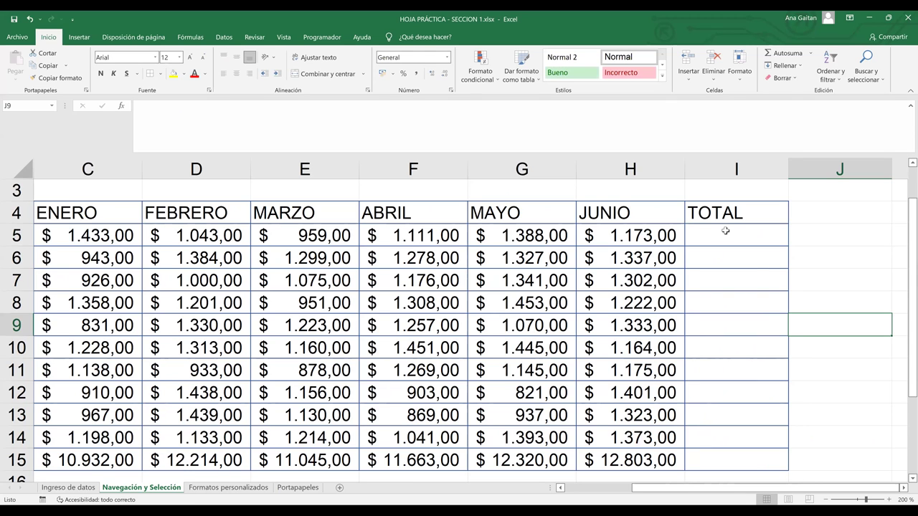
click(726, 231)
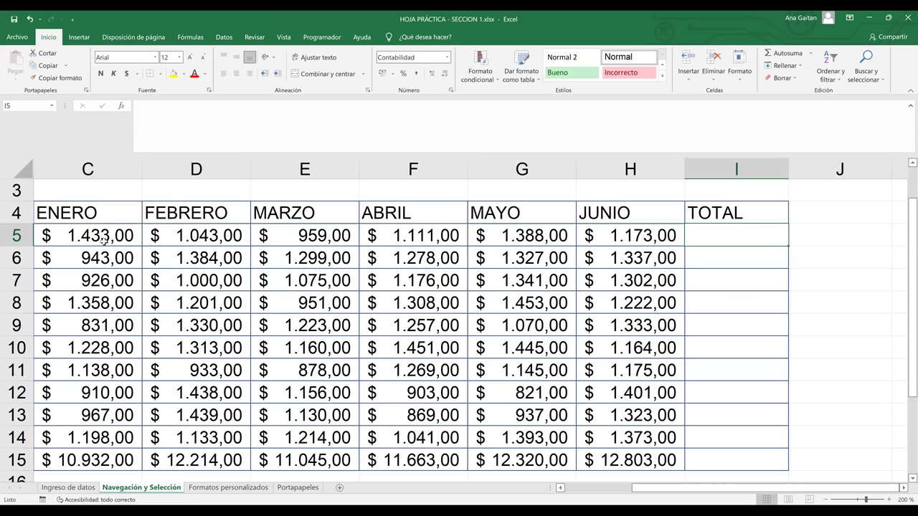
Enter =SUMA(C5:H5) in I5 via arrow-key range selection, showing 7.107,00
text(=SUMA()
key(Left)
key(Left)
key(Left)
key(Left)
key(Left)
key(Left)
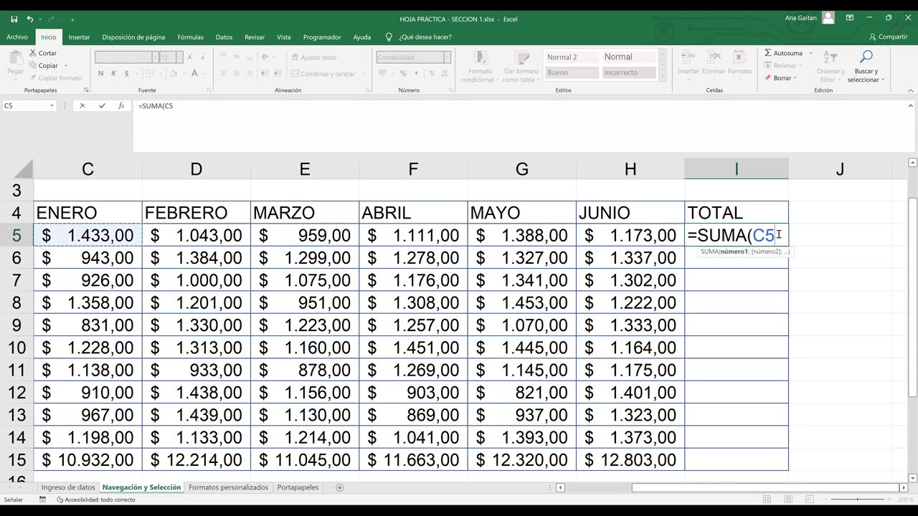
key(ctrl+shift+Right)
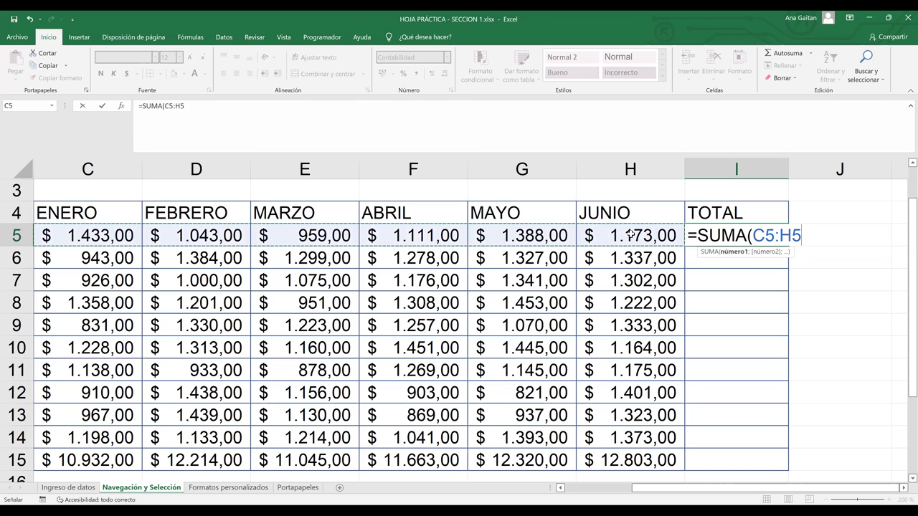
key(Return)
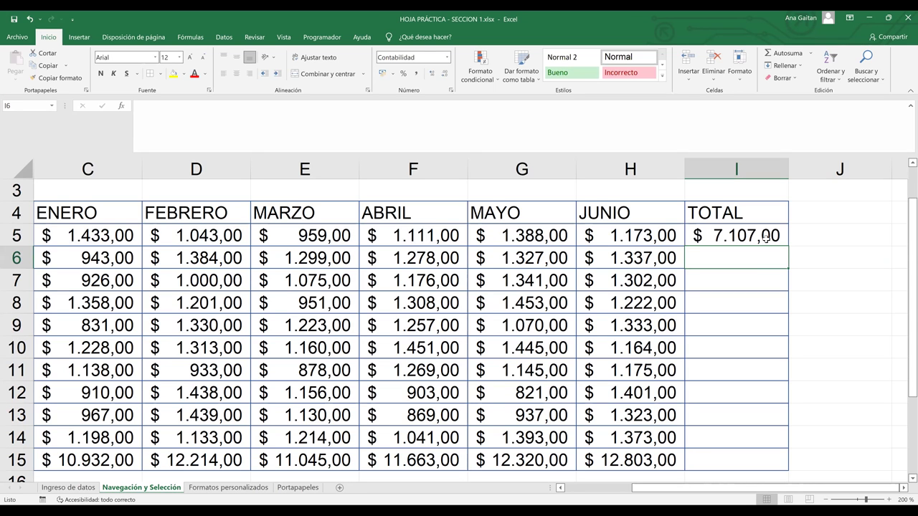
Fill the SUMA formula from I5 down to I15 and verify I14 reads =SUMA(C14:H14)
click(781, 242)
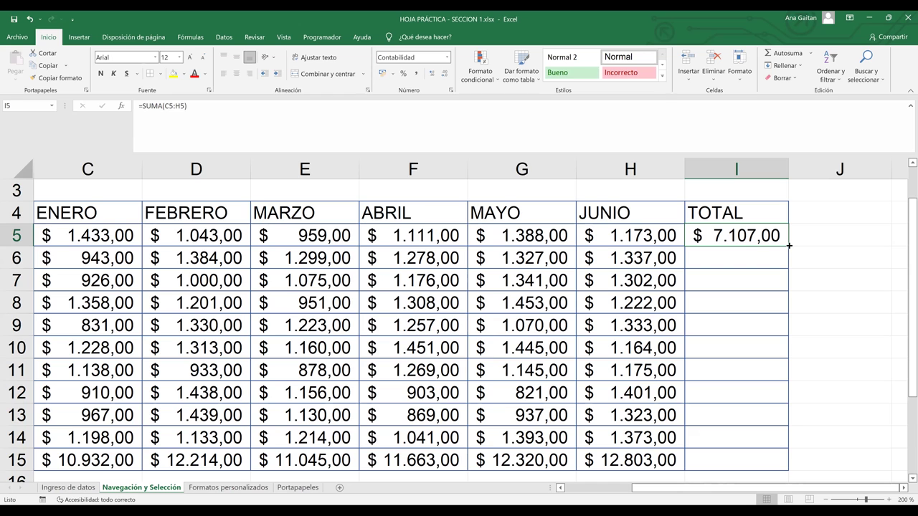
drag(789, 246, 764, 470)
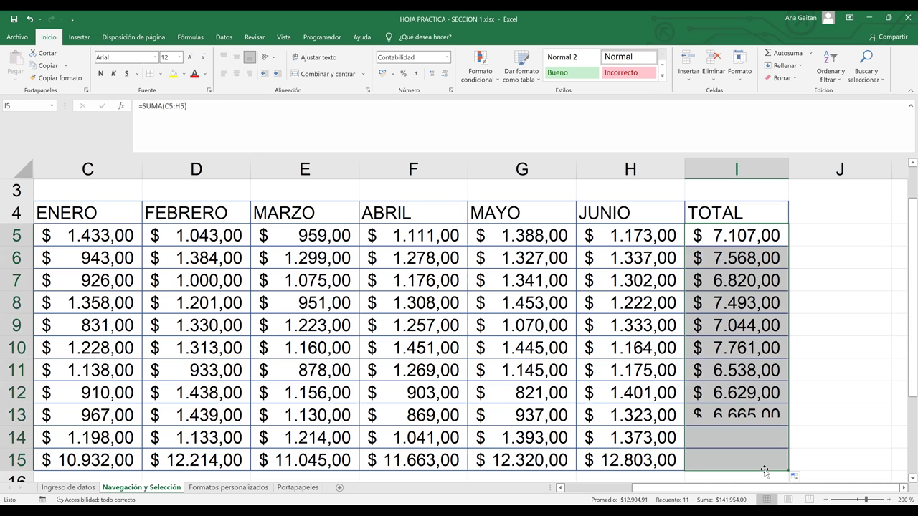
click(811, 459)
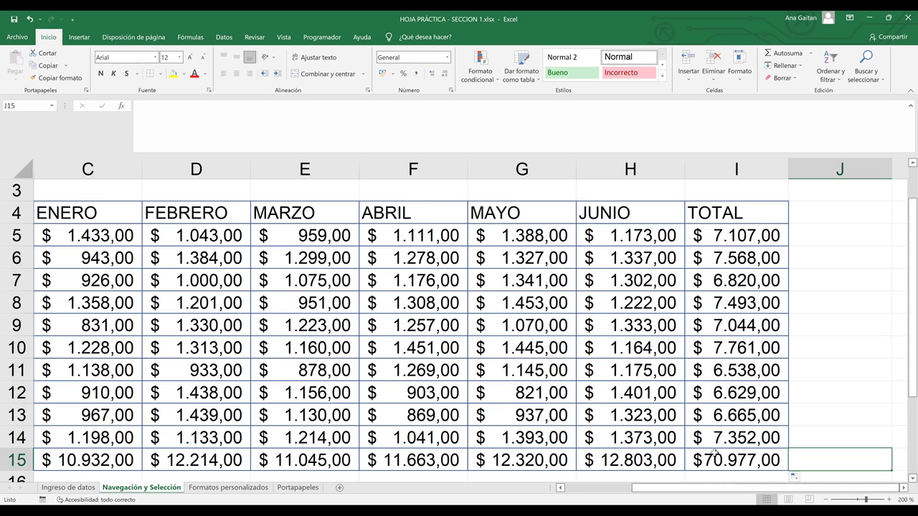
double_click(756, 438)
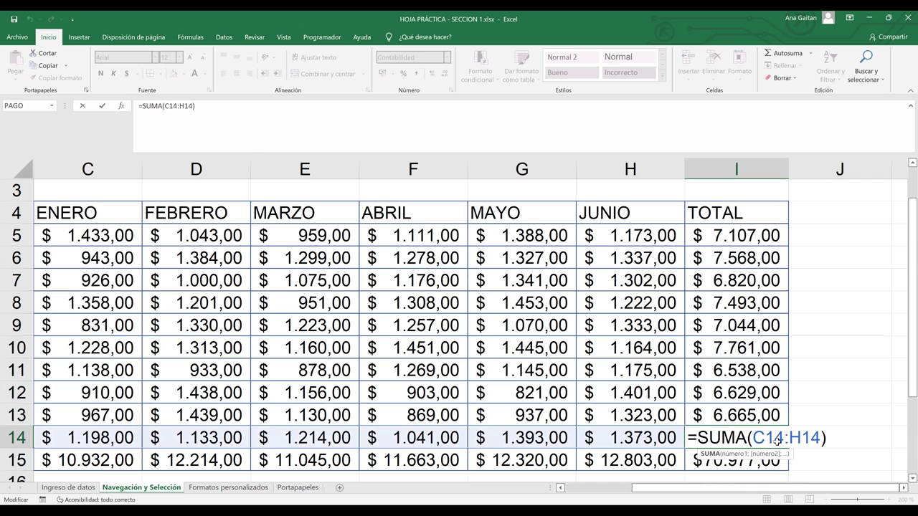
key(Return)
click(860, 339)
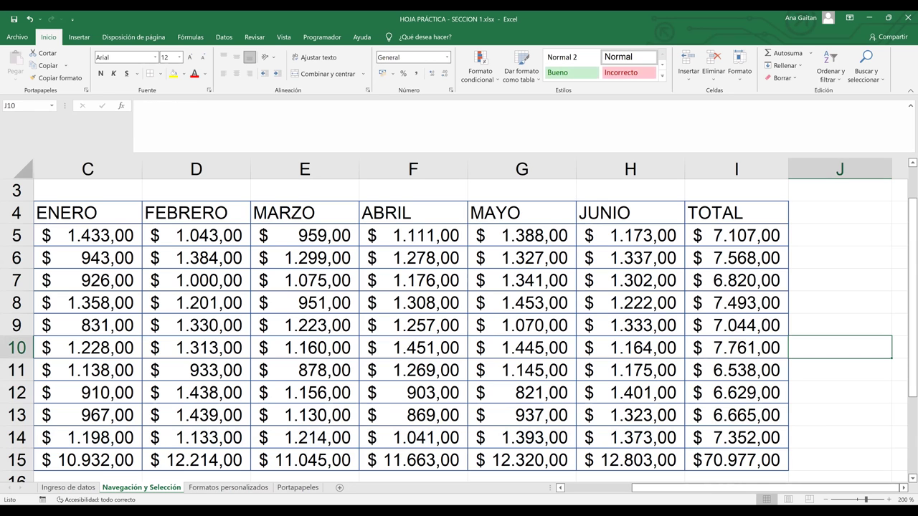
click(890, 500)
click(890, 499)
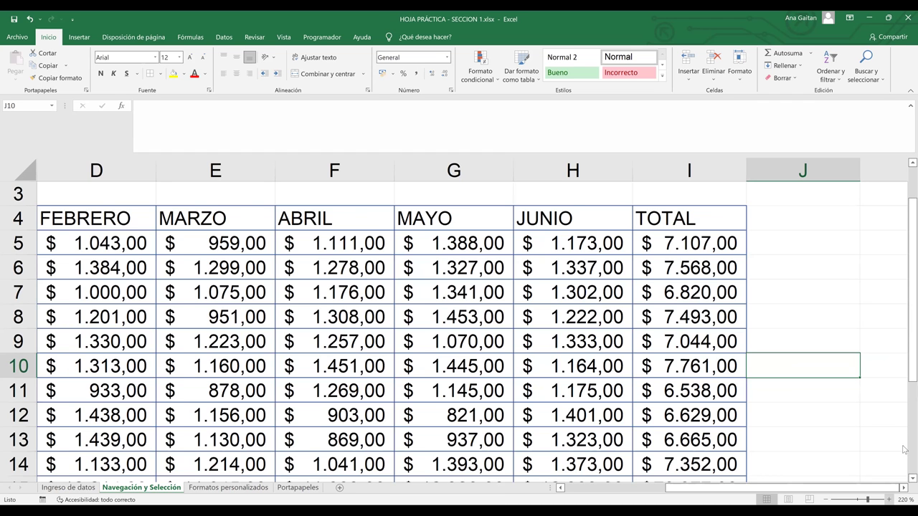
scroll(904, 450, down, 5)
key(ctrl+End)
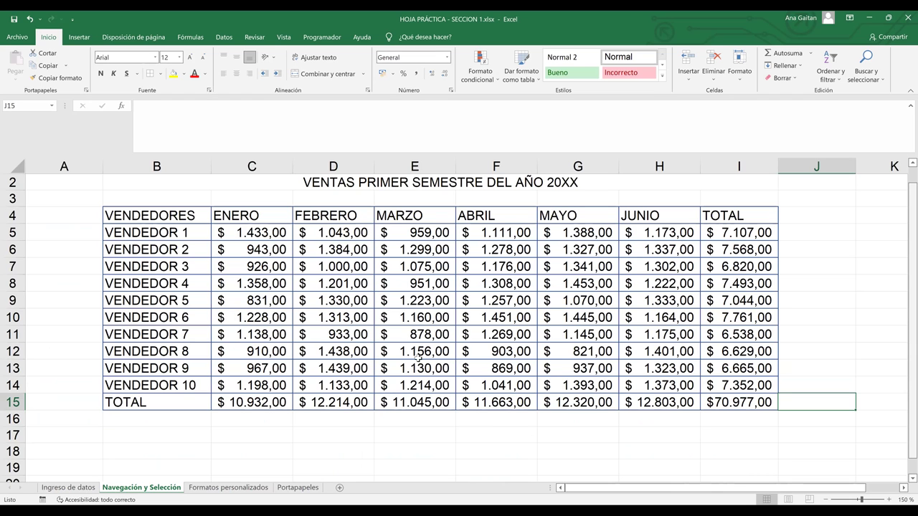
scroll(180, 336, down, 2)
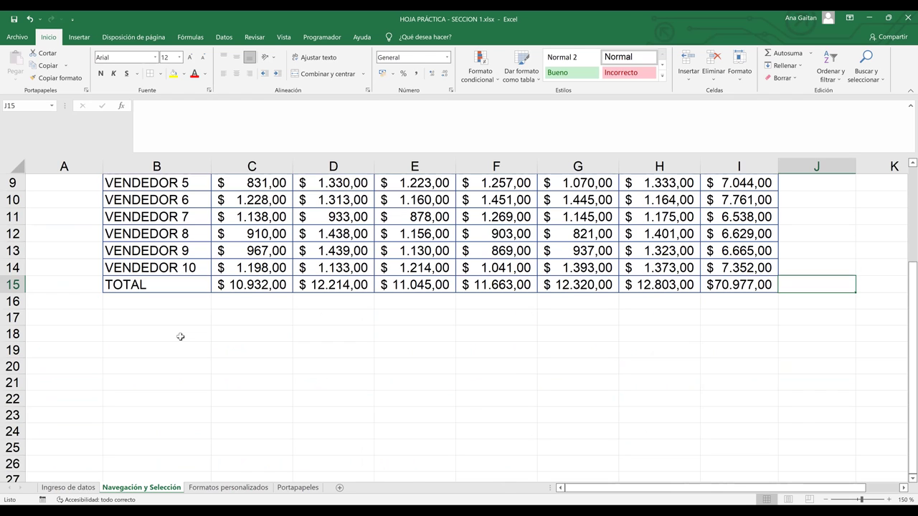
Type the headings Valor 1, Valor 2 and Total in B21, C21 and D21
click(180, 336)
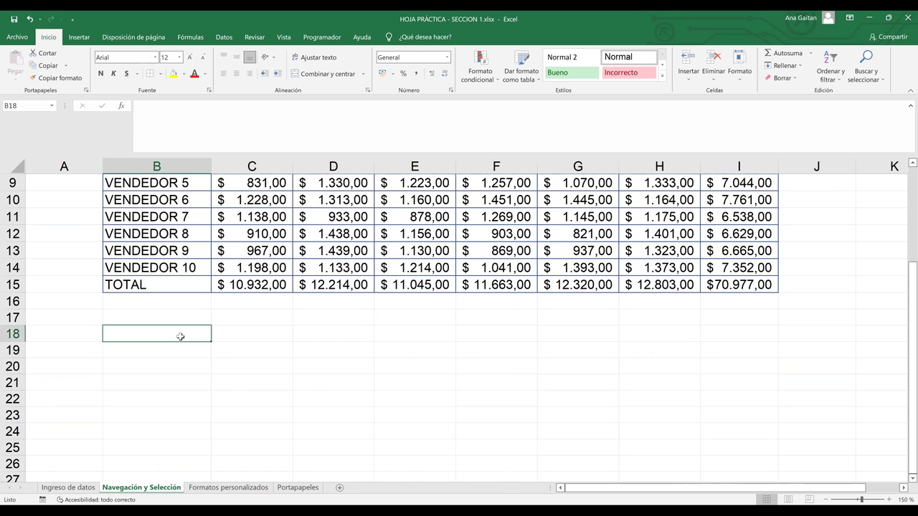
key(Down)
key(Down)
key(Down)
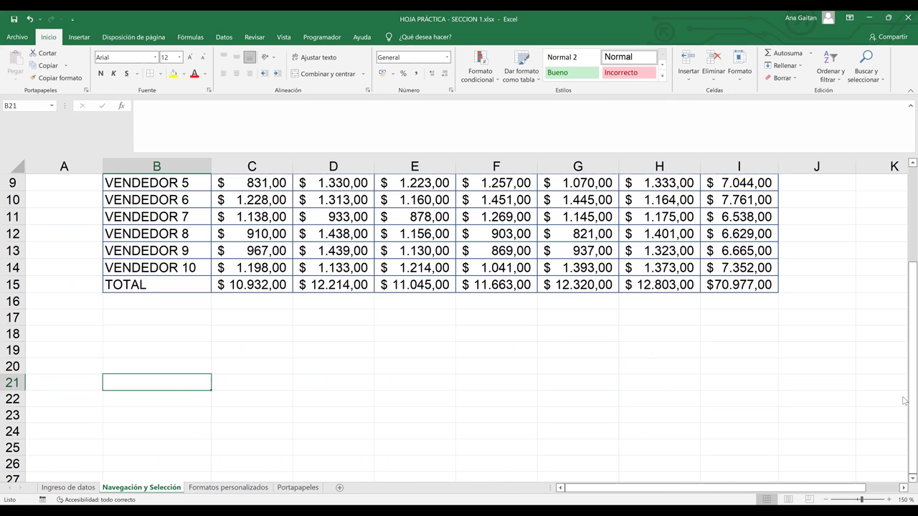
text(Val)
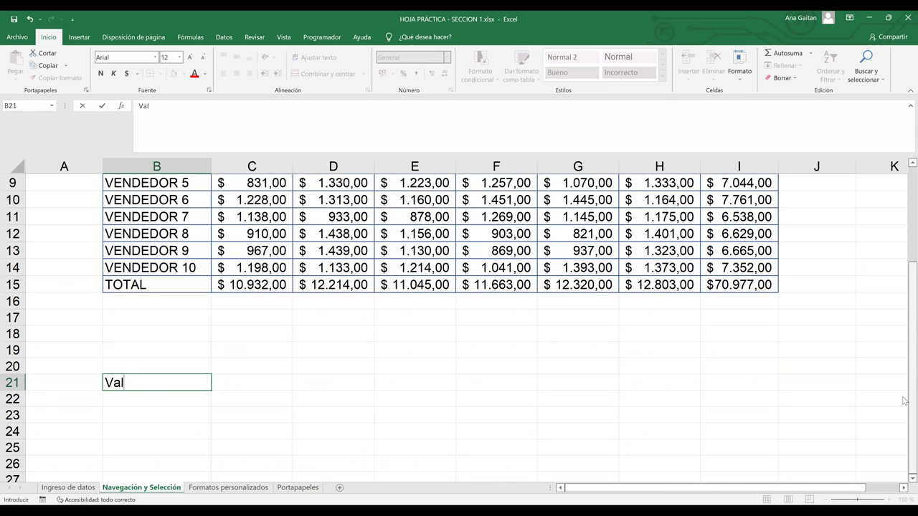
text(or 1)
key(Tab)
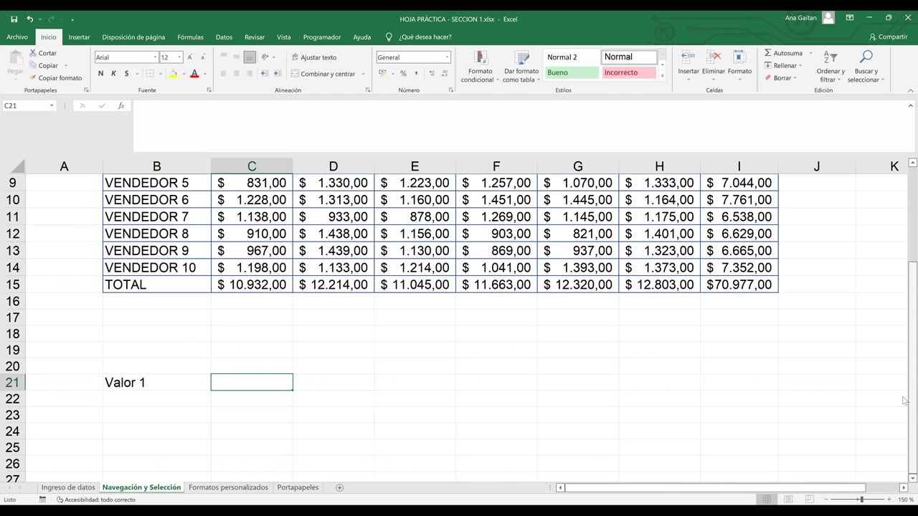
text(Valor)
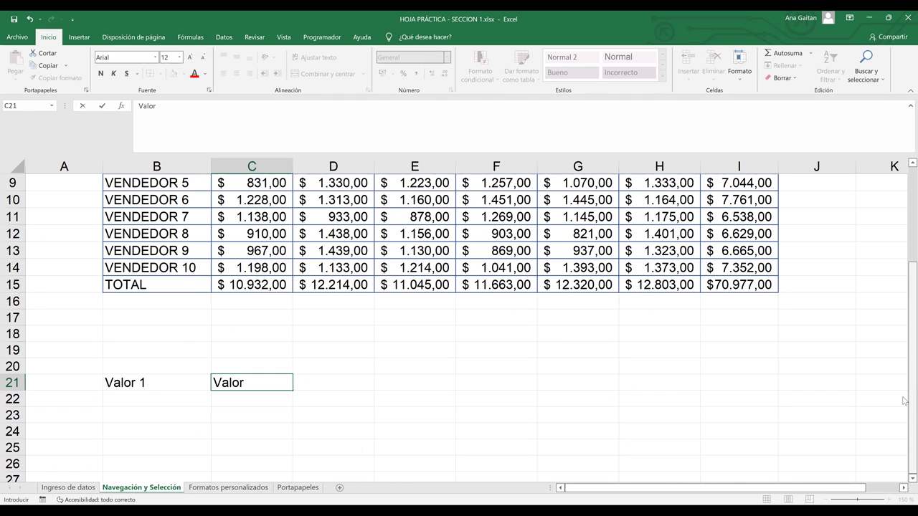
text( 2)
key(Tab)
key(Down)
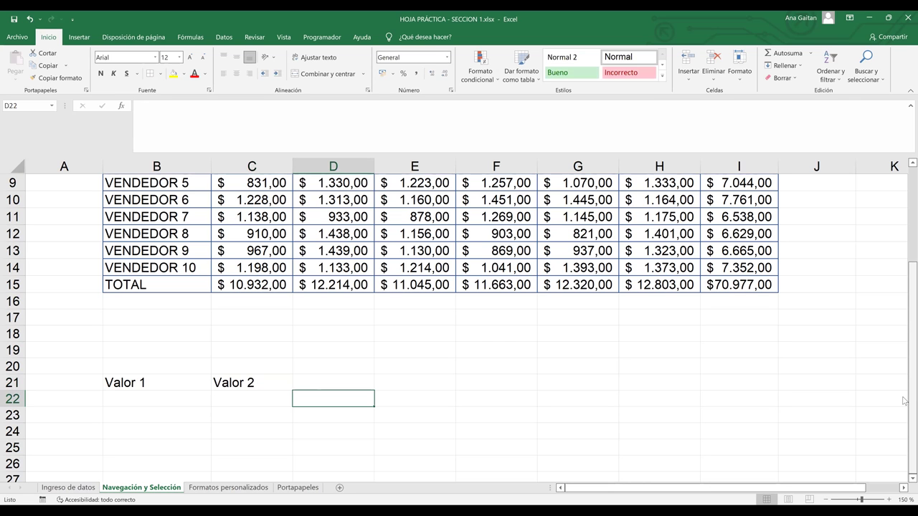
key(Up)
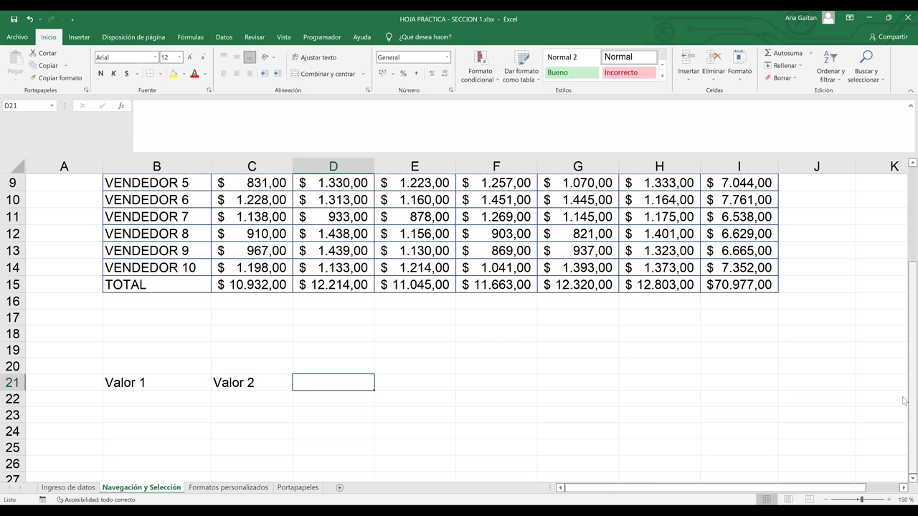
text(Total)
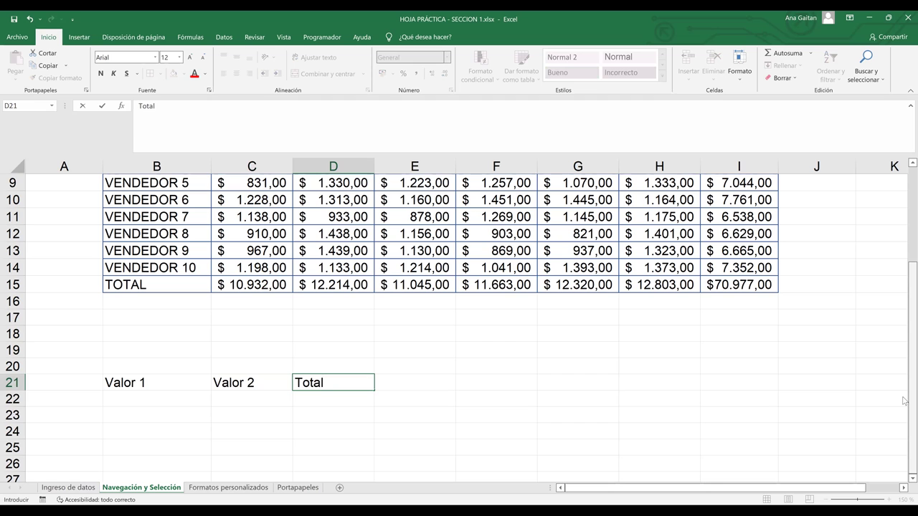
key(Return)
key(Right)
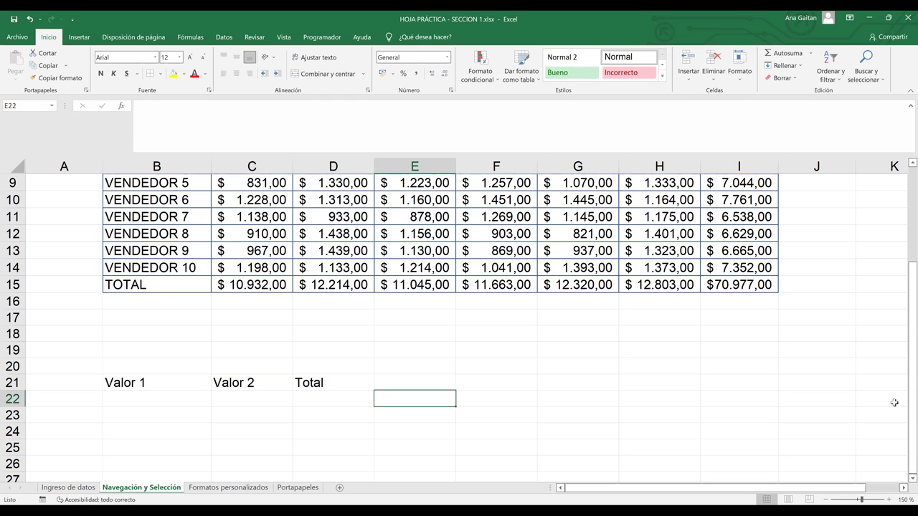
Enter 5 under Valor 1 and 7 under Valor 2 in row 22
click(163, 398)
text(5)
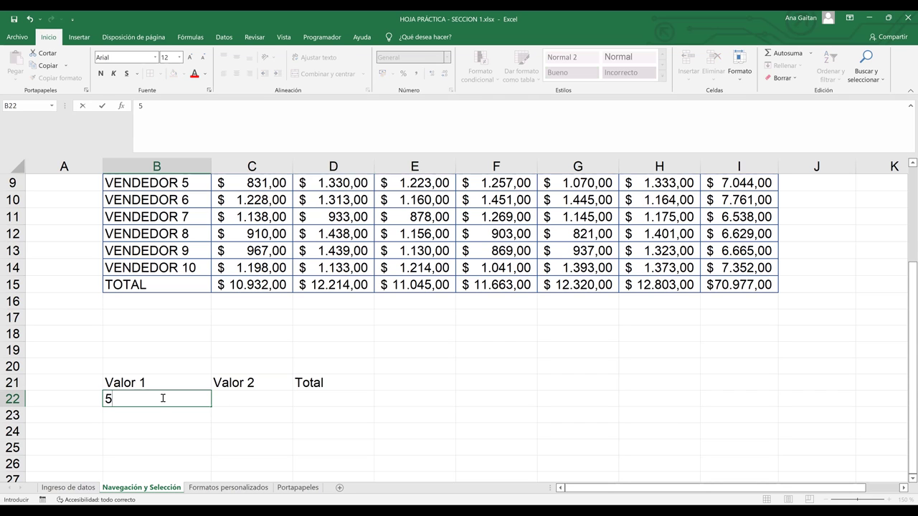
key(Tab)
text(7)
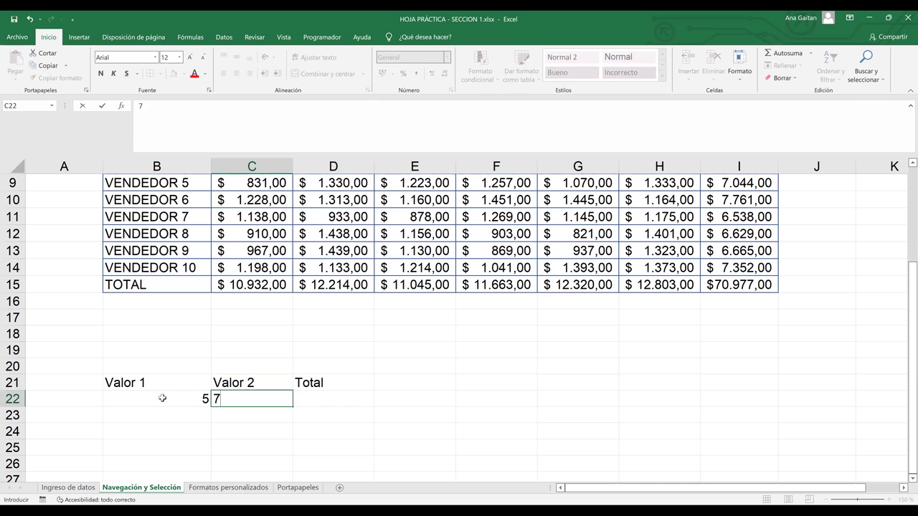
key(Tab)
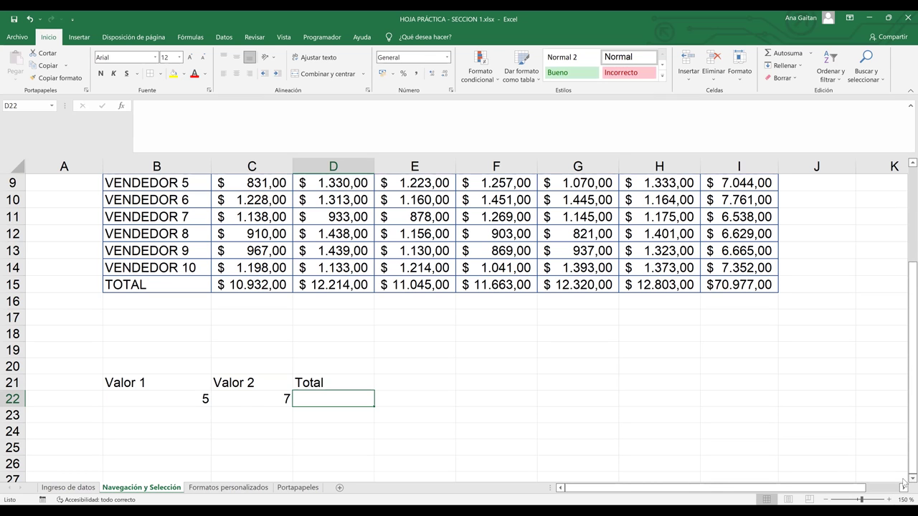
Enter 3 under Valor 1 and 5 under Valor 2 in row 23
scroll(344, 380, down, 2)
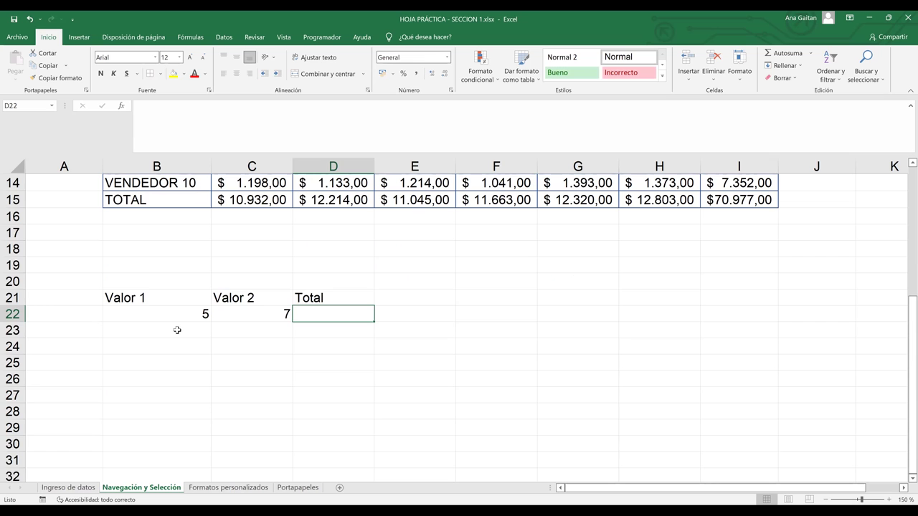
click(178, 330)
text(3)
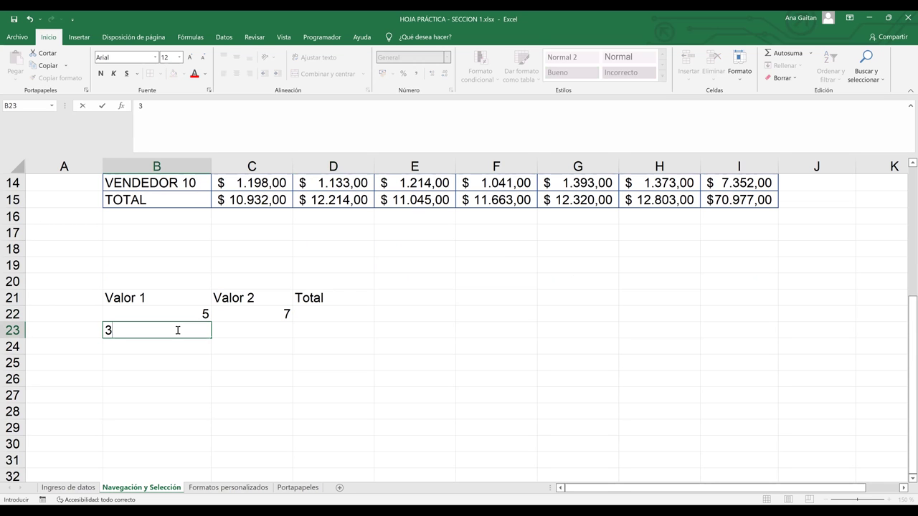
key(Return)
key(Up)
key(Right)
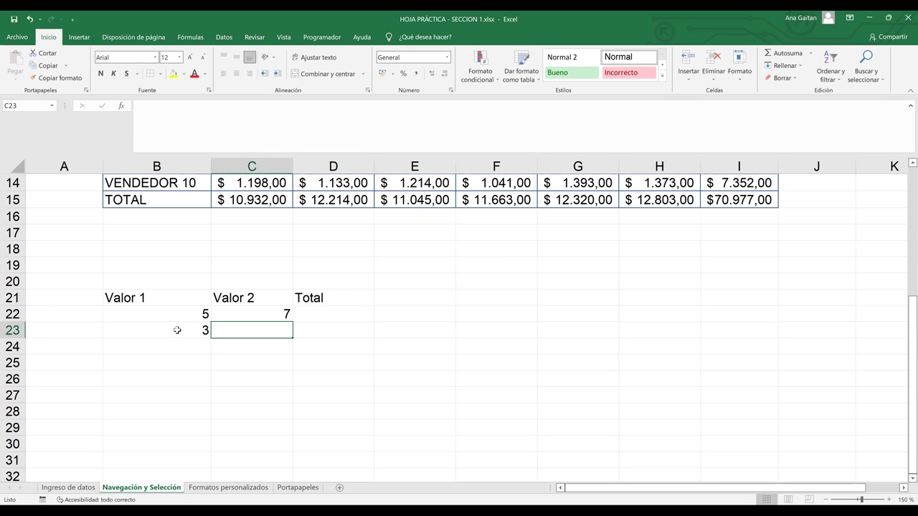
text(5)
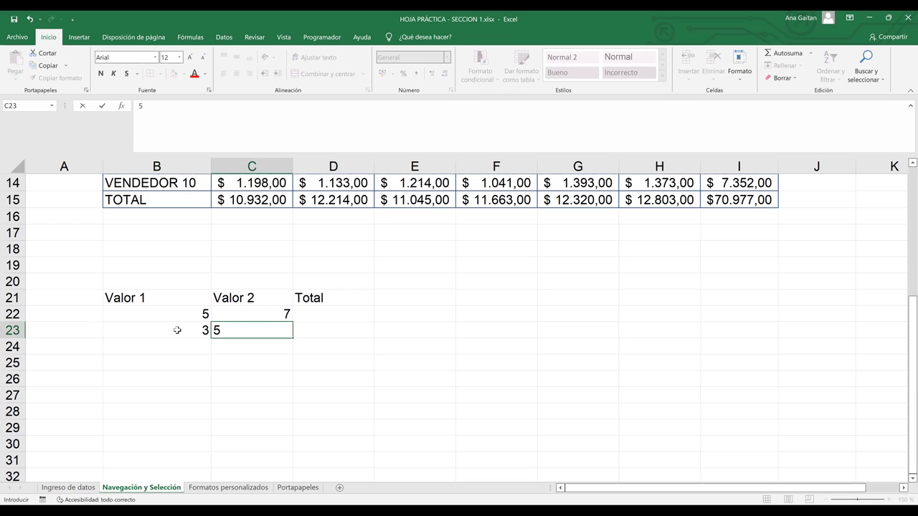
key(Tab)
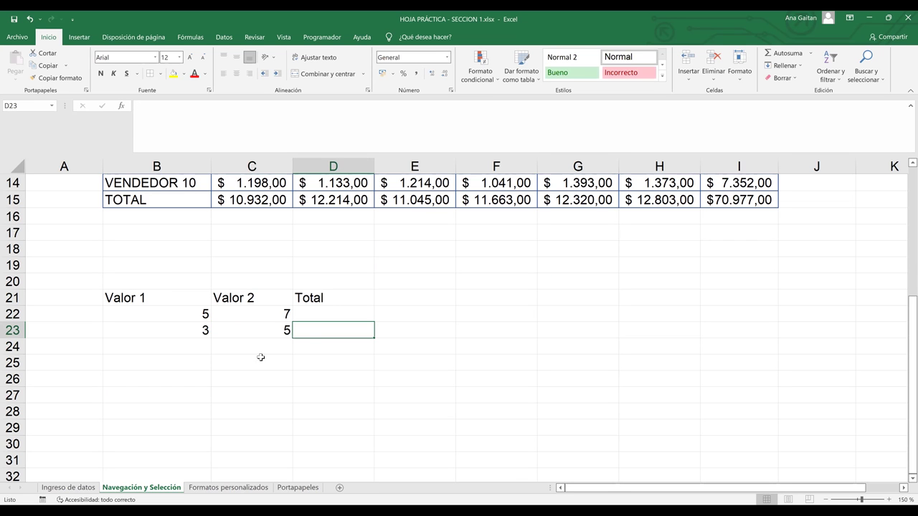
click(317, 316)
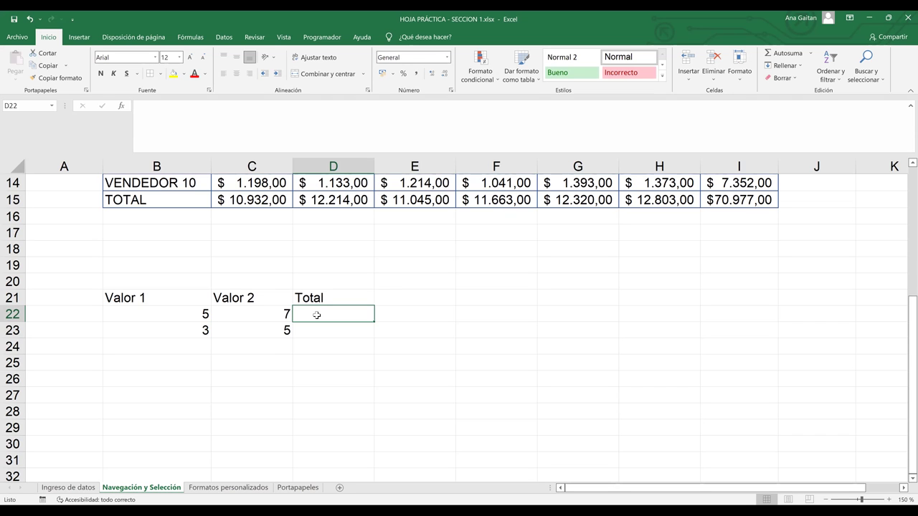
Build the formula =B22+C22 in D22 so the Total shows 12
text(0)
key(BackSpace)
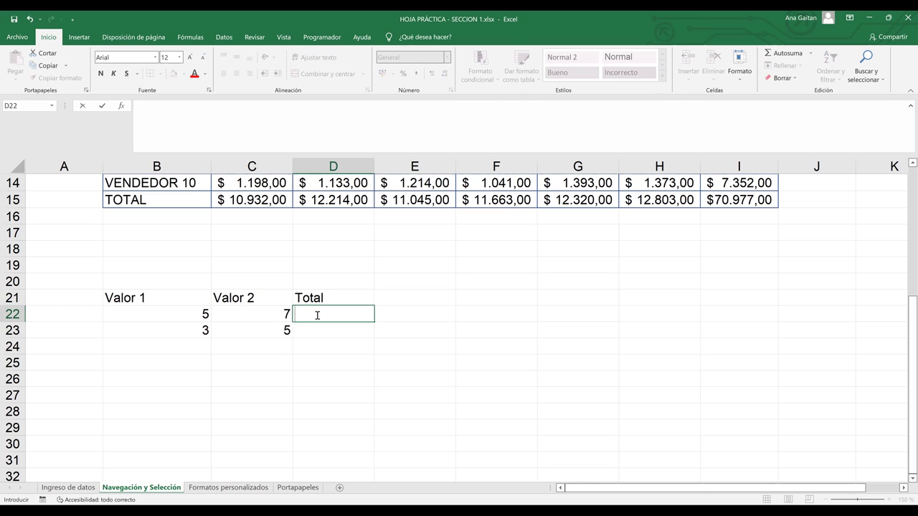
text(¿)
key(BackSpace)
text(=)
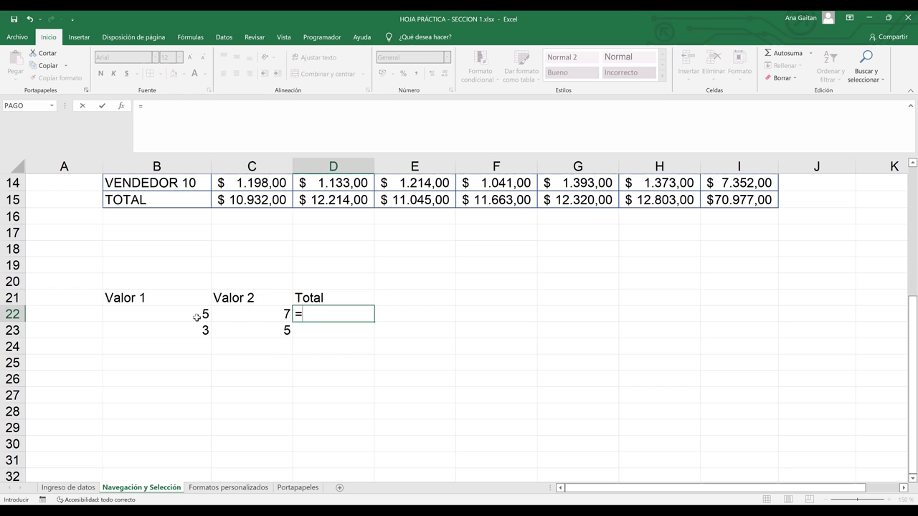
click(193, 315)
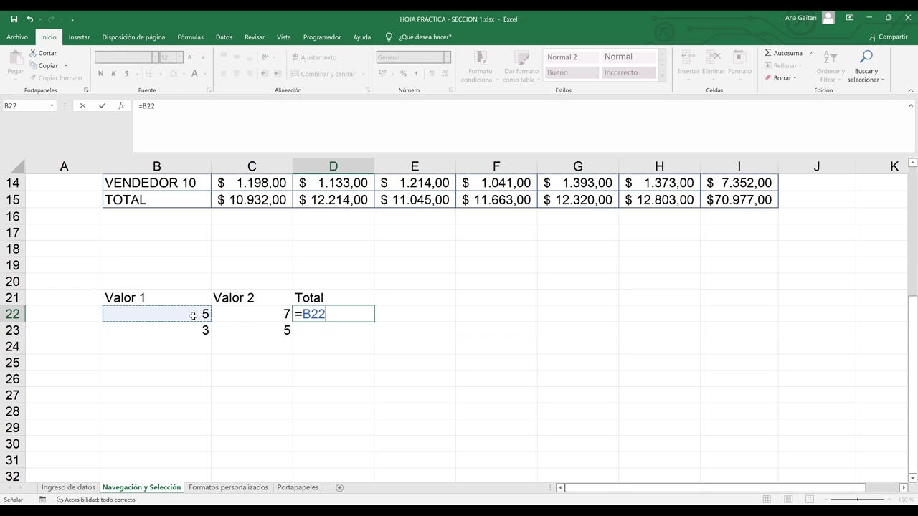
text(ç)
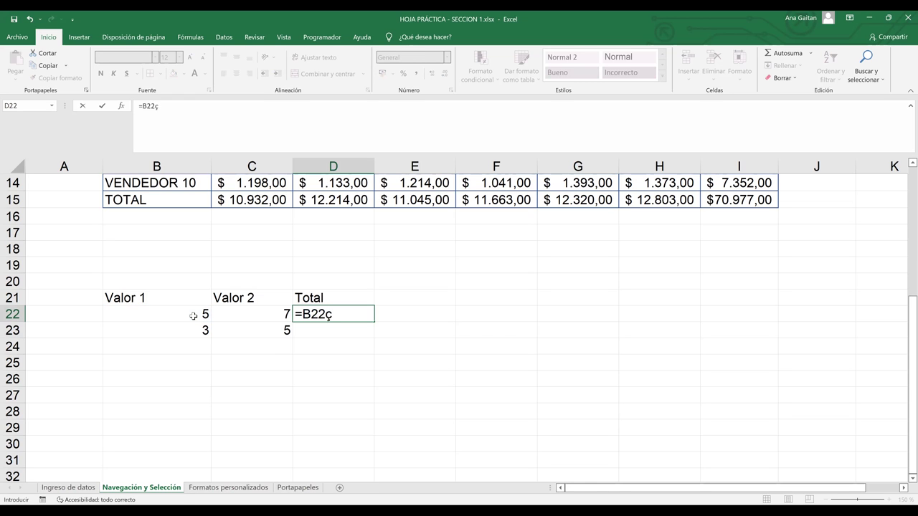
key(BackSpace)
text(+)
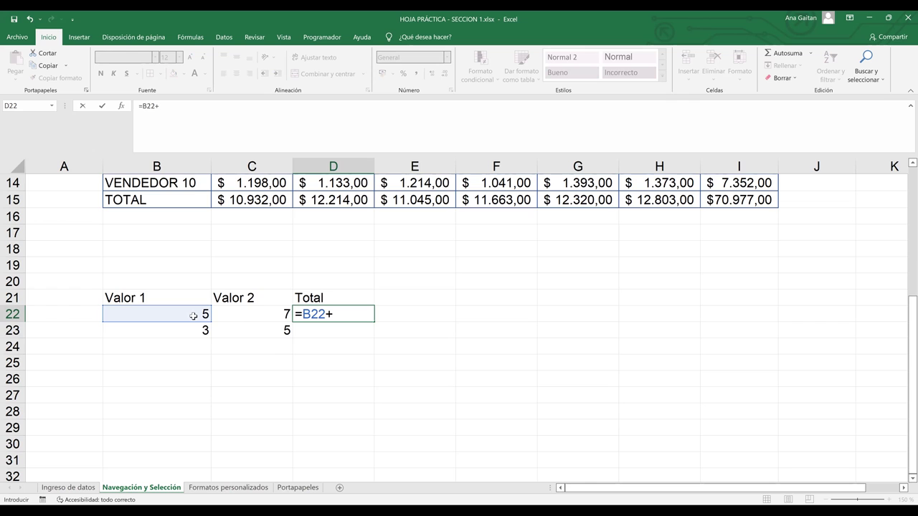
click(238, 319)
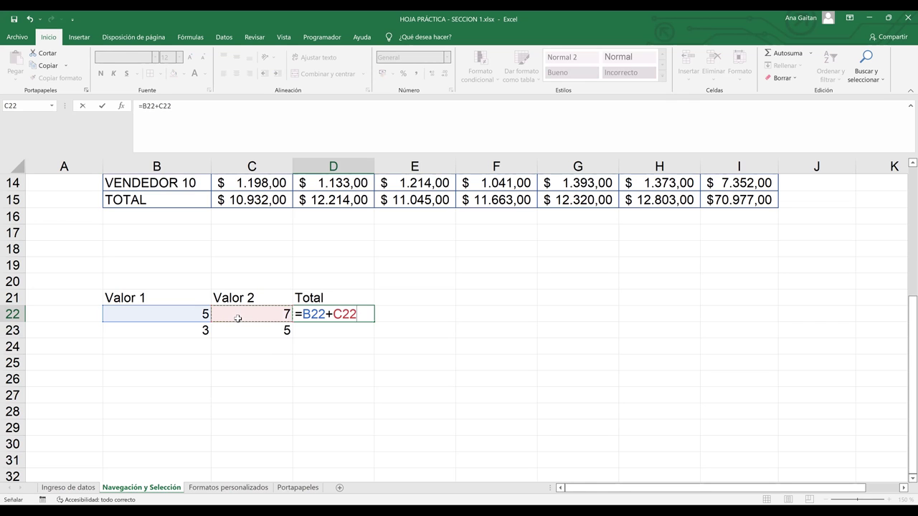
key(Return)
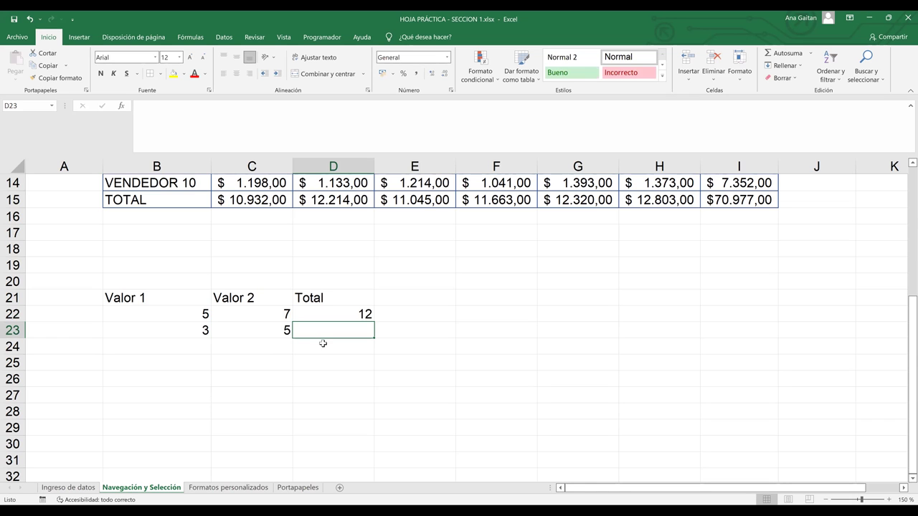
double_click(345, 313)
Add the values 2, 4 and 5 to the Valor 2 column in C24:C26
key(Return)
click(274, 344)
text(2)
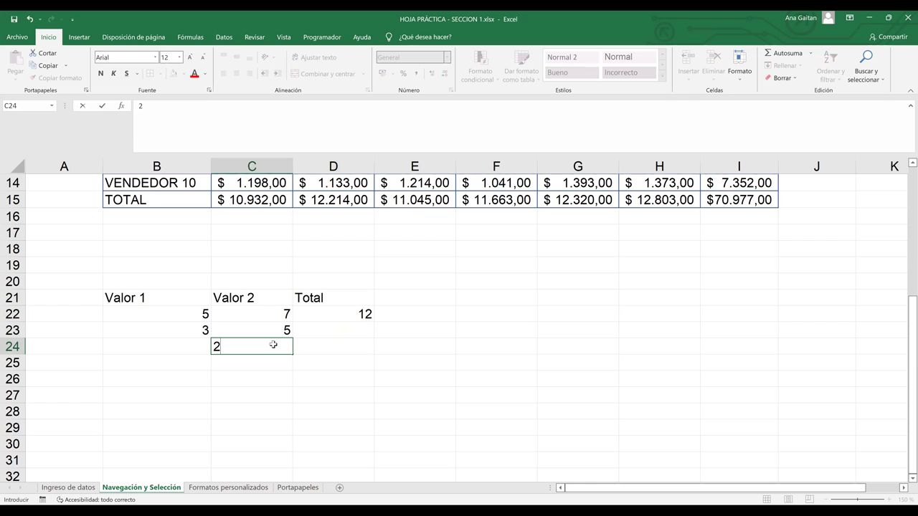
key(Return)
text(4)
key(Return)
text(5)
click(330, 361)
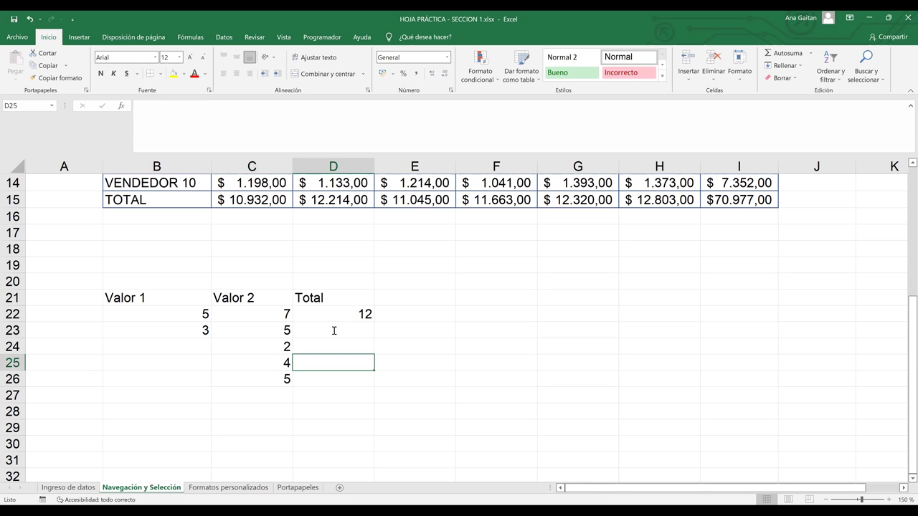
Clear the stray parenthesis from D23 and begin a new formula there with =
click(334, 331)
text())
key(Up)
key(F2)
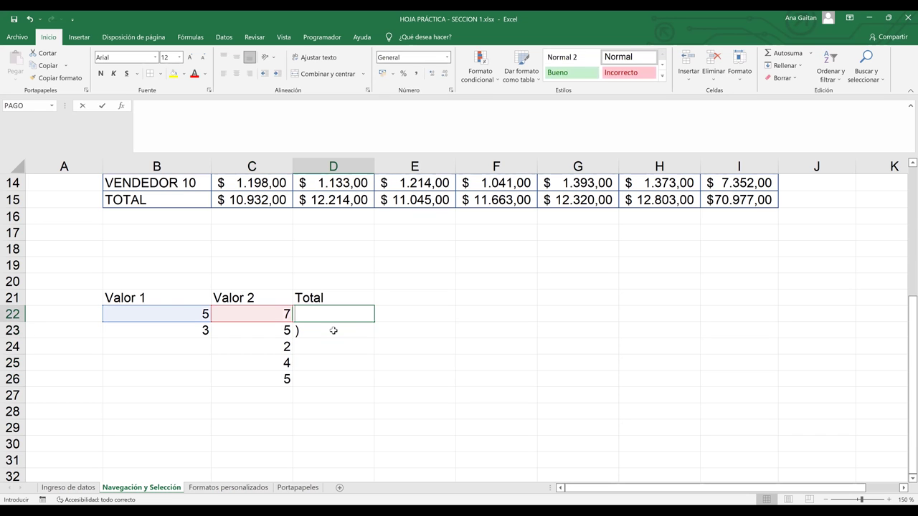
key(Escape)
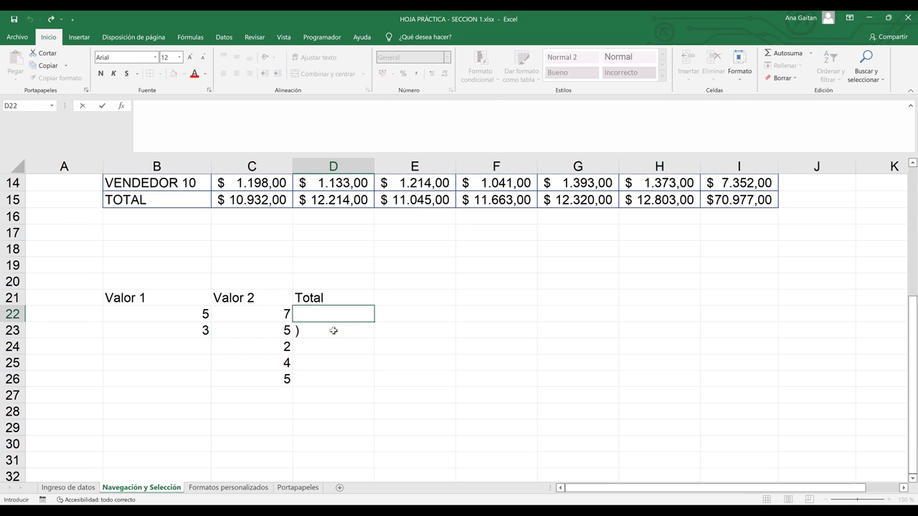
key(Return)
key(Up)
key(Down)
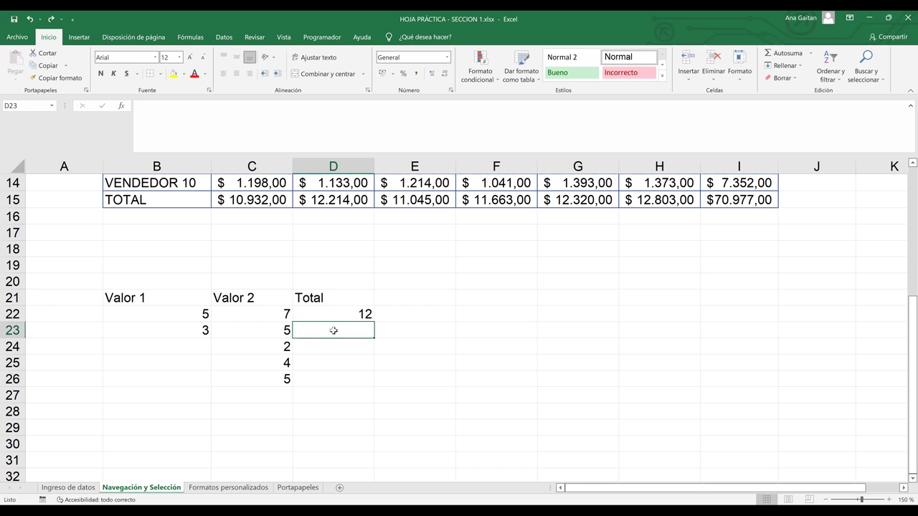
key(Up)
key(Down)
text(=)
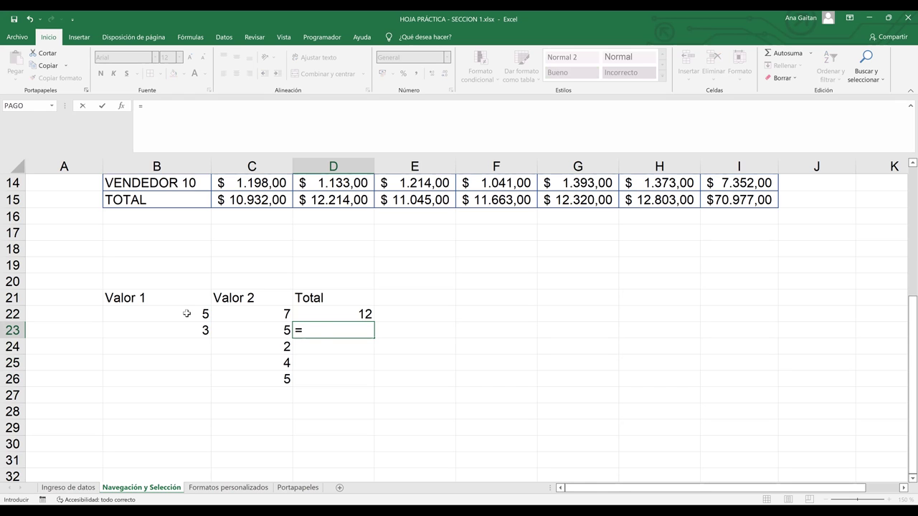
Build =B22+C22 in D23 and select the B22 reference inside the formula
click(186, 314)
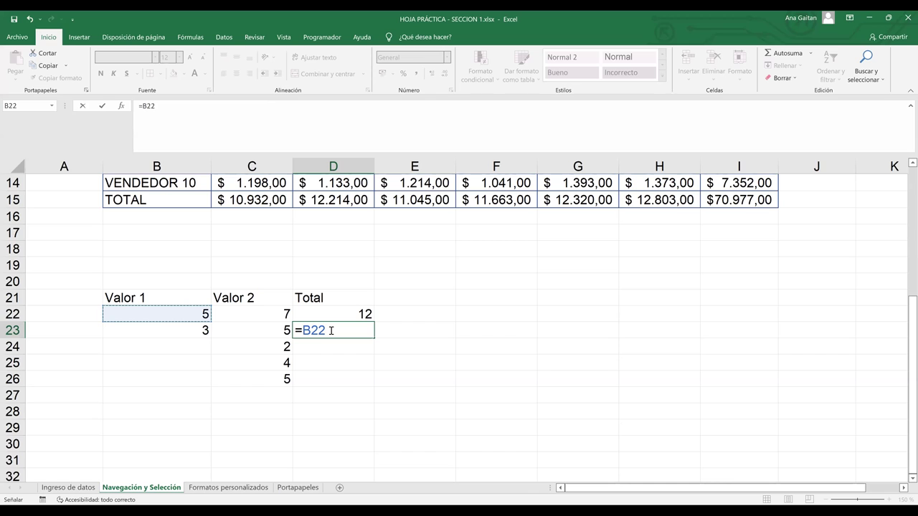
text(ç)
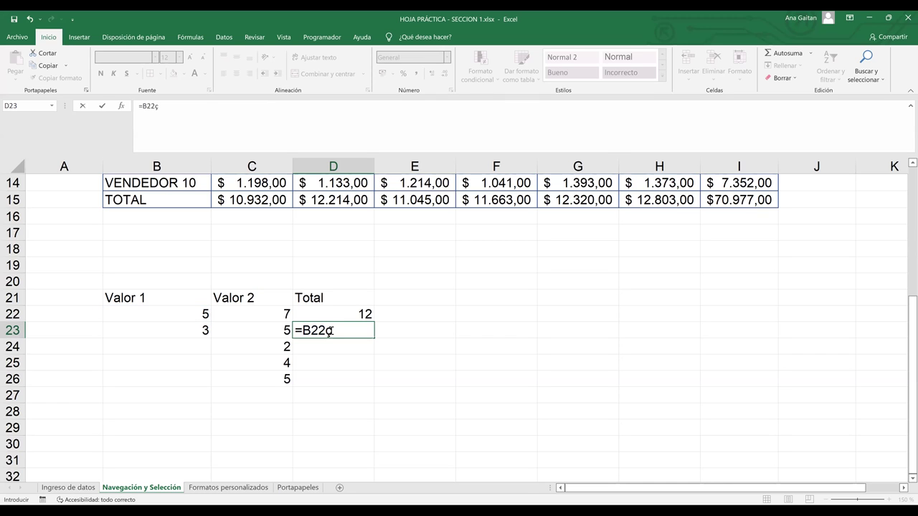
key(BackSpace)
text(*)
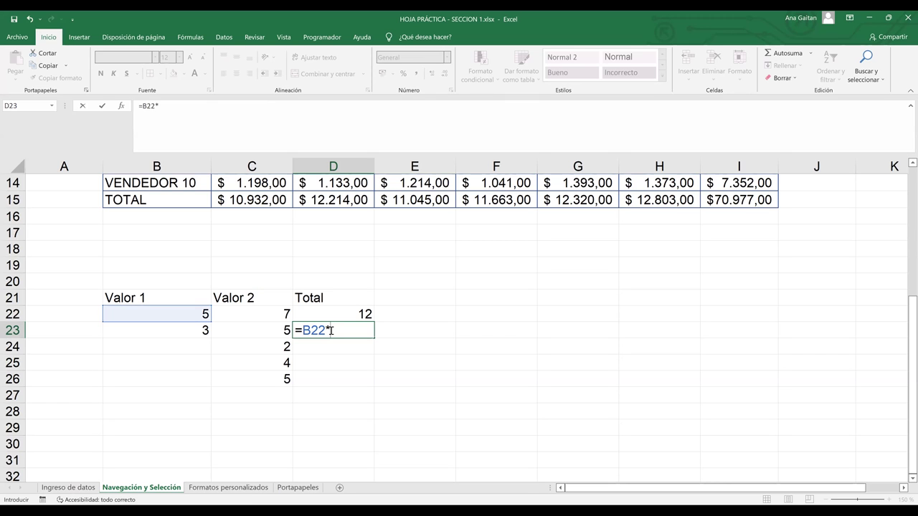
key(BackSpace)
text(ç)
key(BackSpace)
text(+)
click(283, 315)
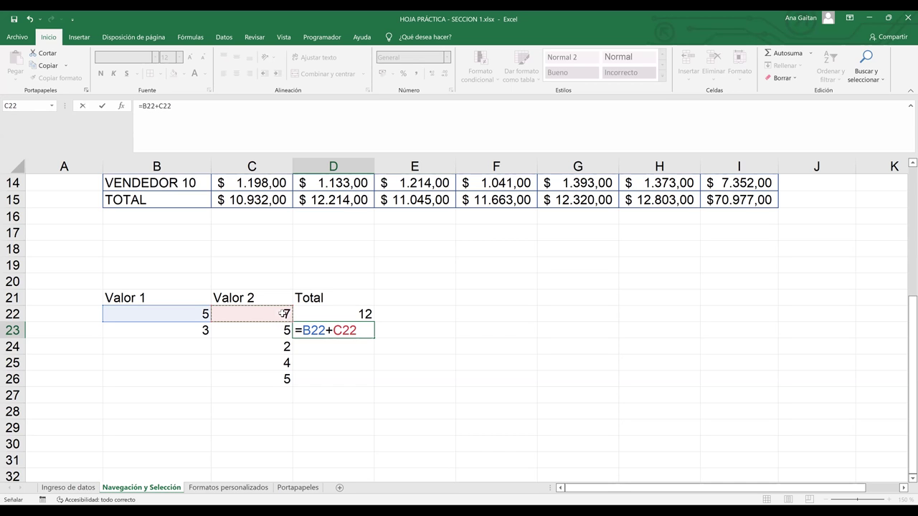
click(315, 332)
drag(315, 332, 310, 332)
Use F4 to lock the B22 reference in D23's formula as $B$22
key(shift+Home)
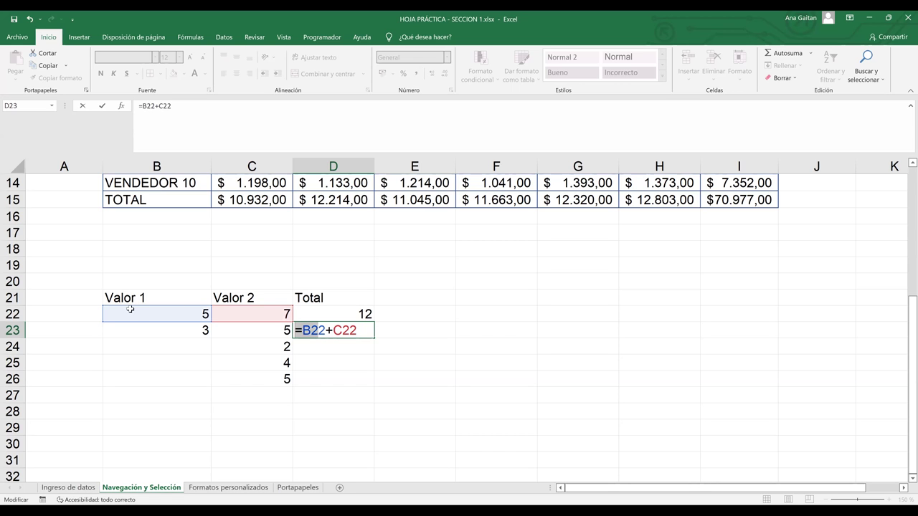
click(315, 332)
key(F4)
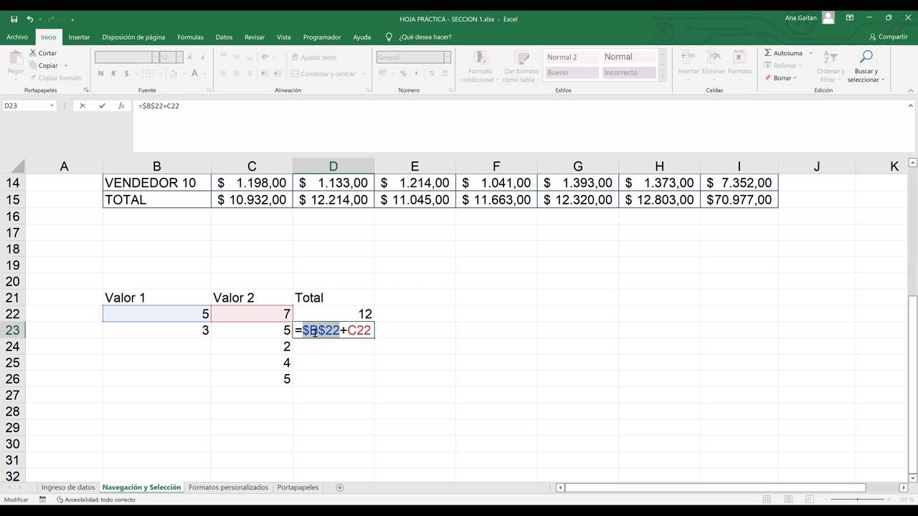
key(Return)
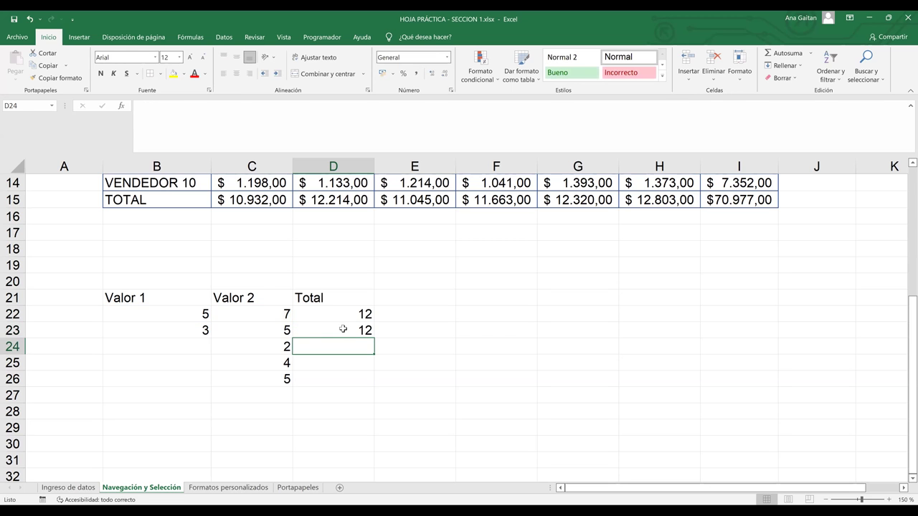
Restore C22 as the second reference so D23 reads =$B$22+C22
double_click(344, 330)
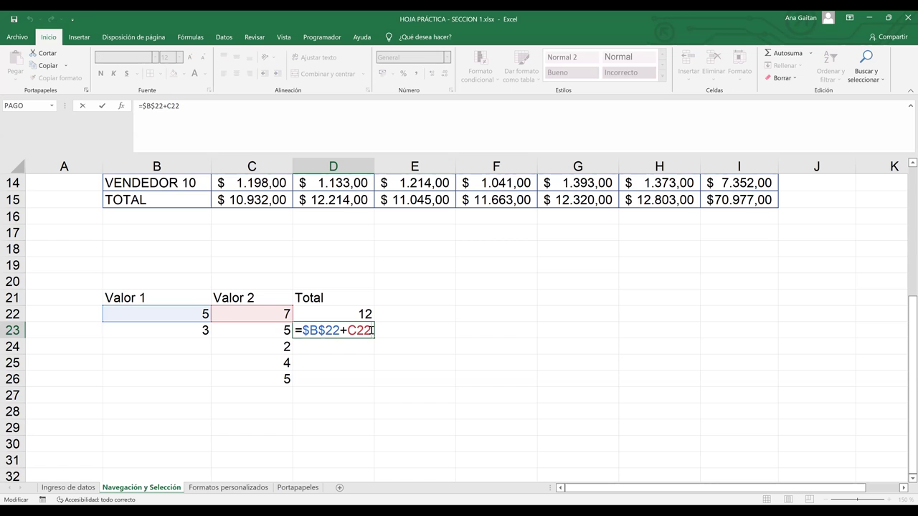
key(BackSpace)
key(BackSpace)
key(BackSpace)
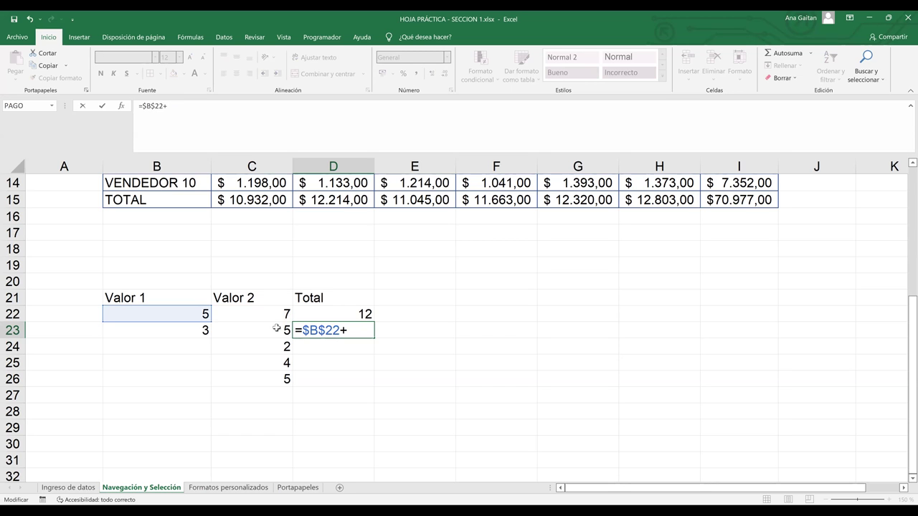
click(276, 328)
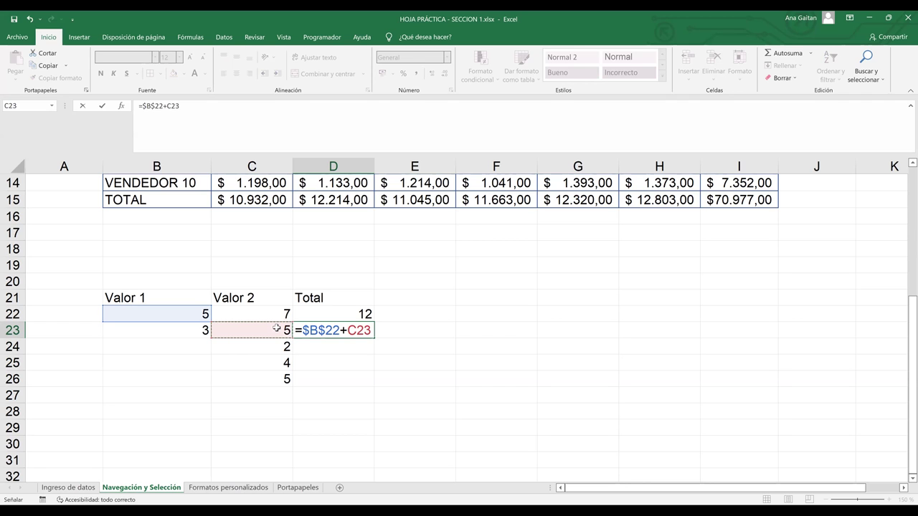
key(BackSpace)
key(BackSpace)
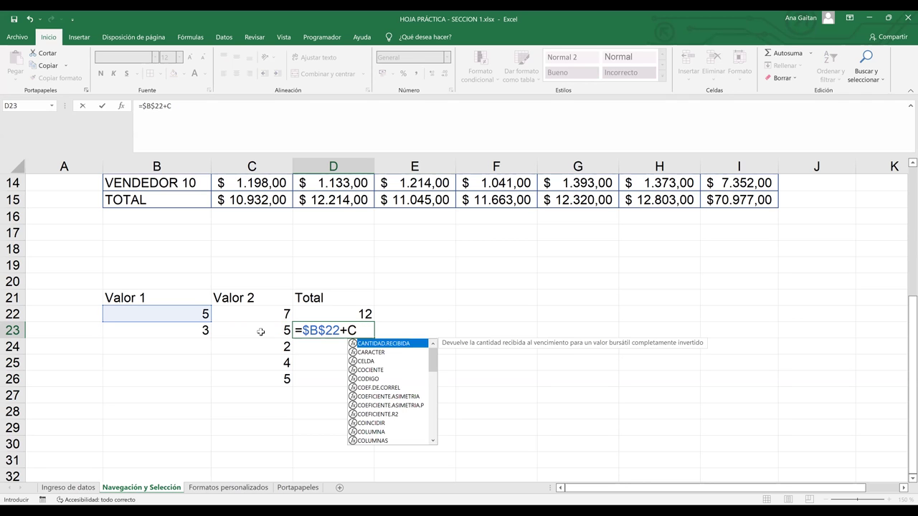
key(BackSpace)
click(265, 307)
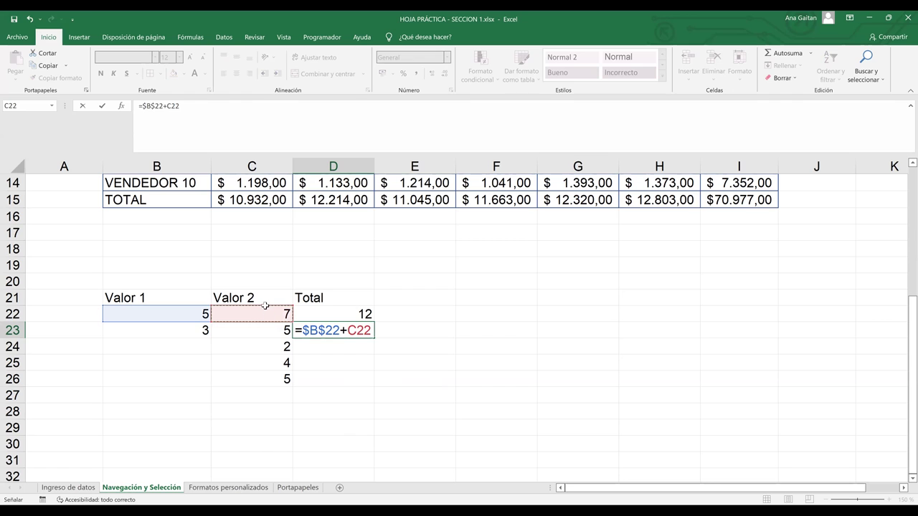
key(Return)
click(359, 334)
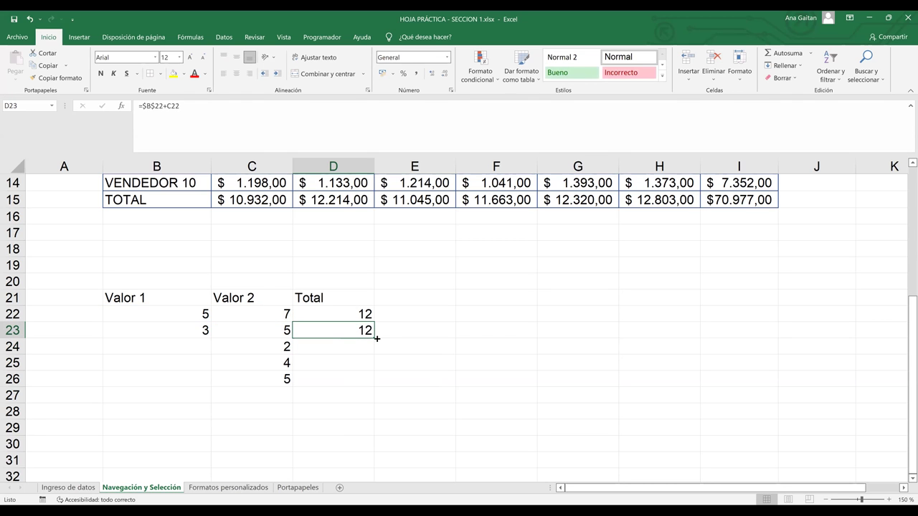
Fill D23's formula down to D26, then check the copied formulas in D24 and D23
drag(372, 341, 372, 384)
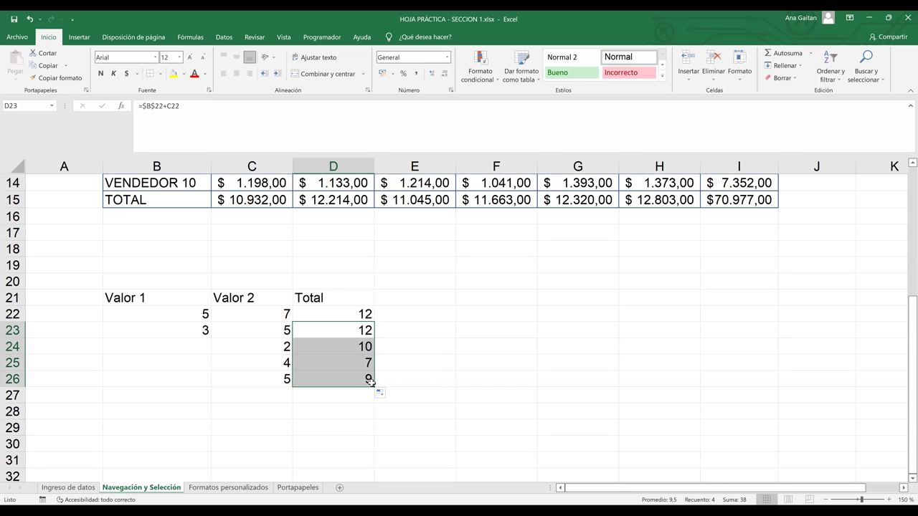
click(429, 336)
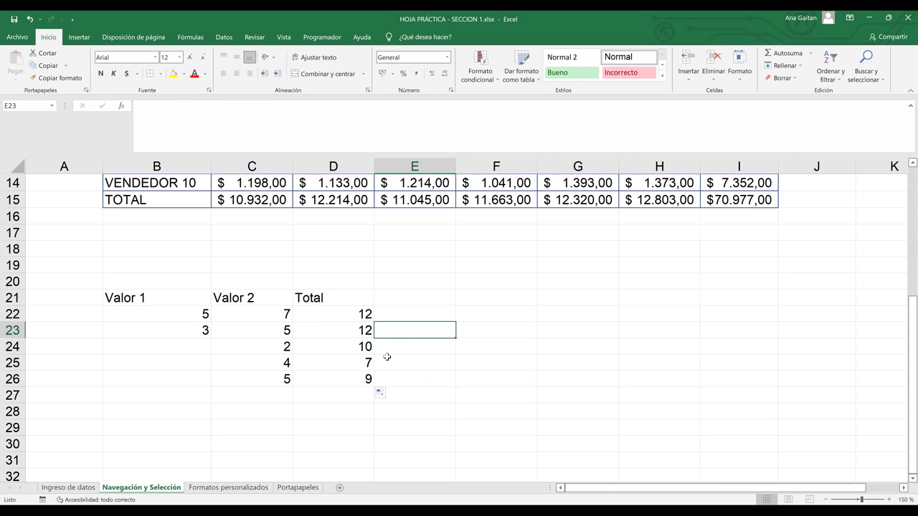
click(367, 346)
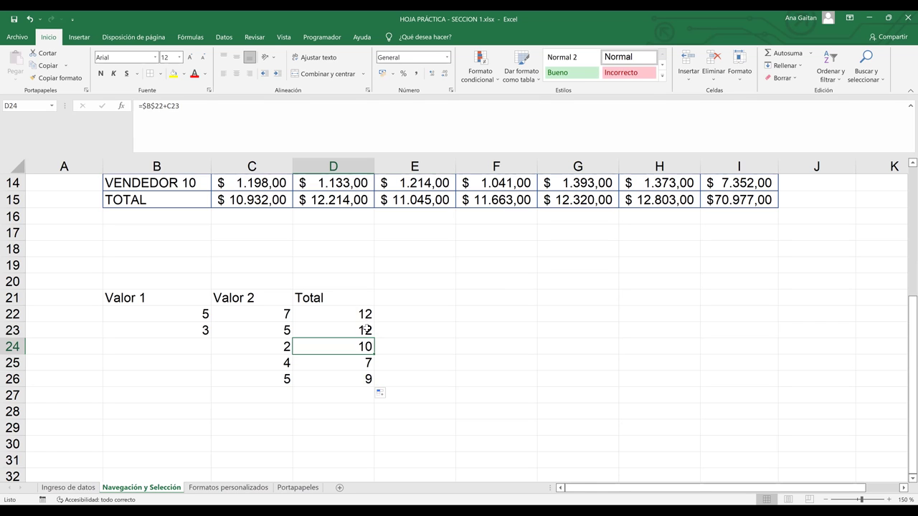
click(366, 330)
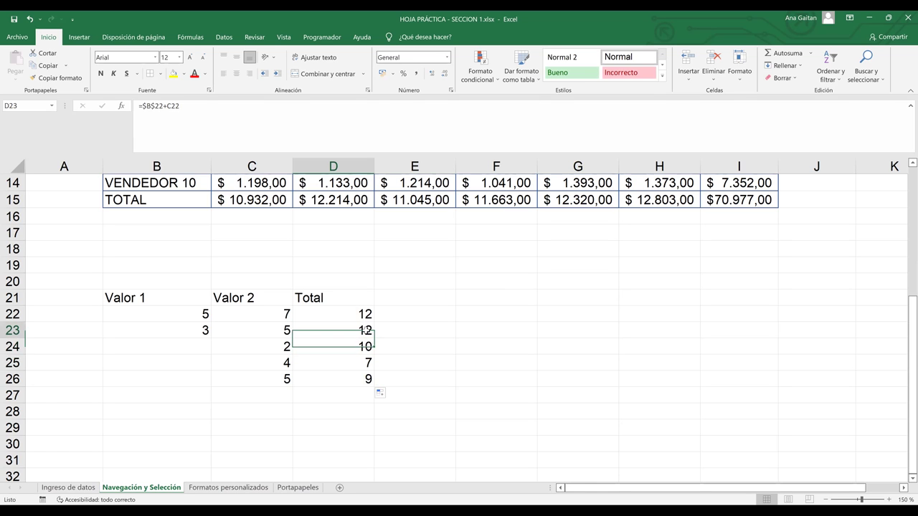
double_click(366, 330)
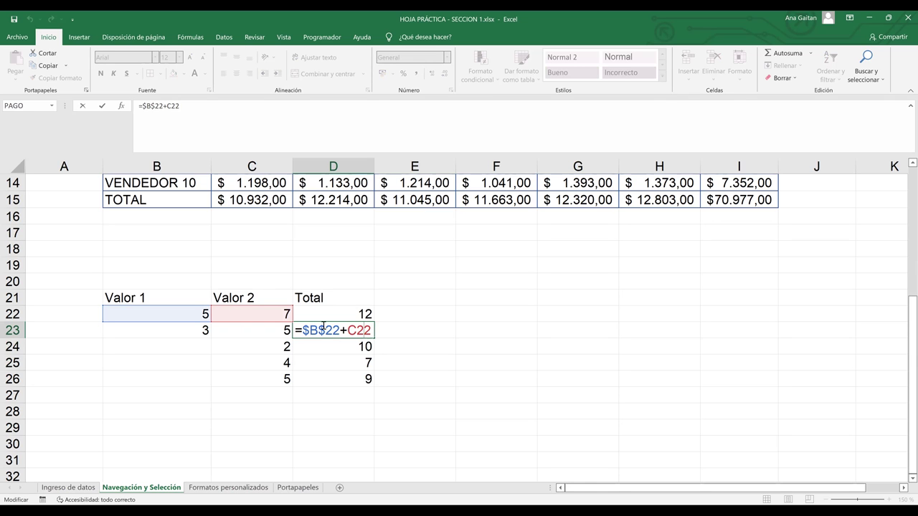
Review how the totals use fixed B22 with C23, checking the formulas in D24 and D25
key(Return)
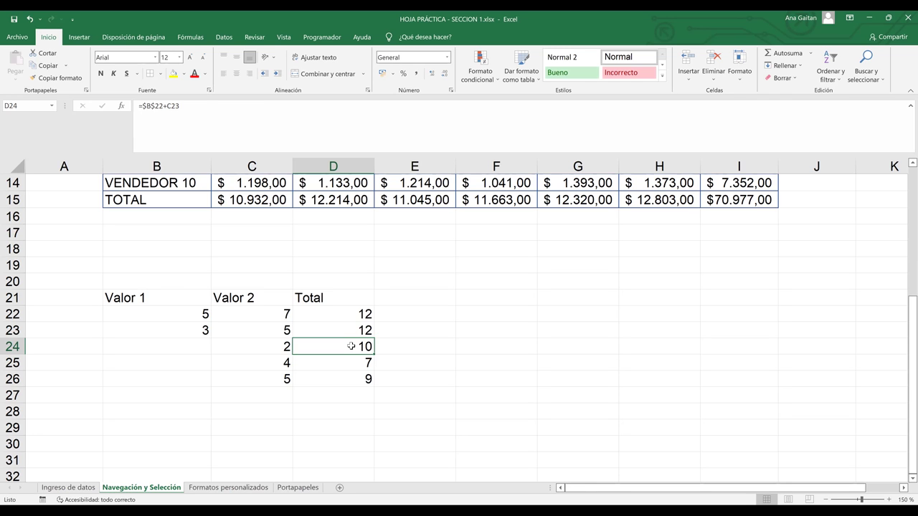
click(186, 312)
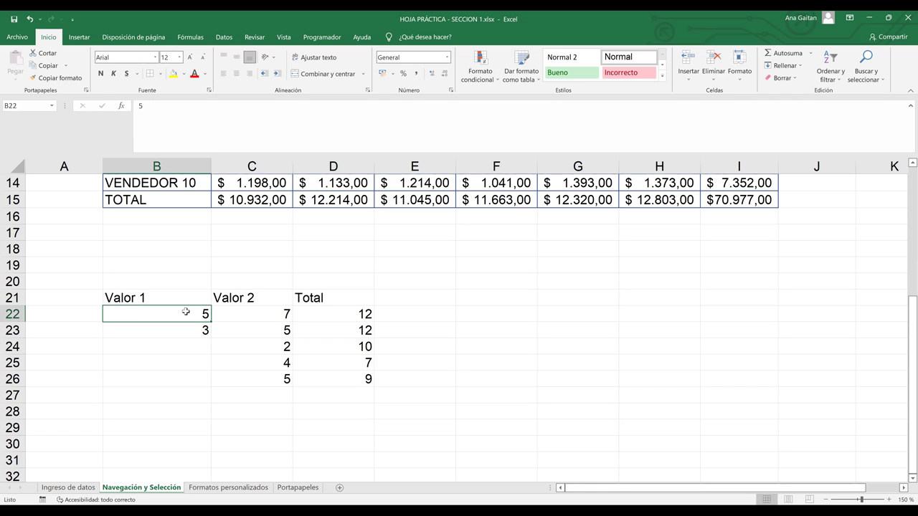
click(273, 333)
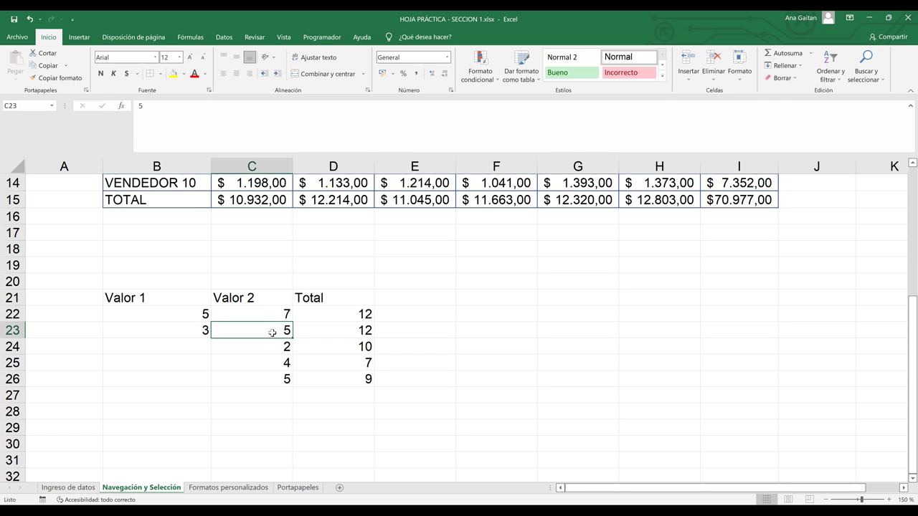
click(195, 317)
click(242, 329)
click(353, 348)
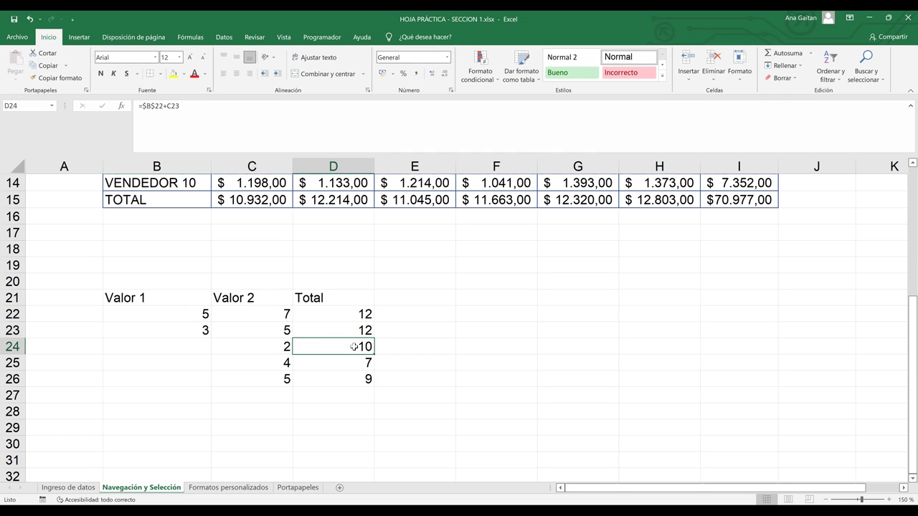
click(361, 365)
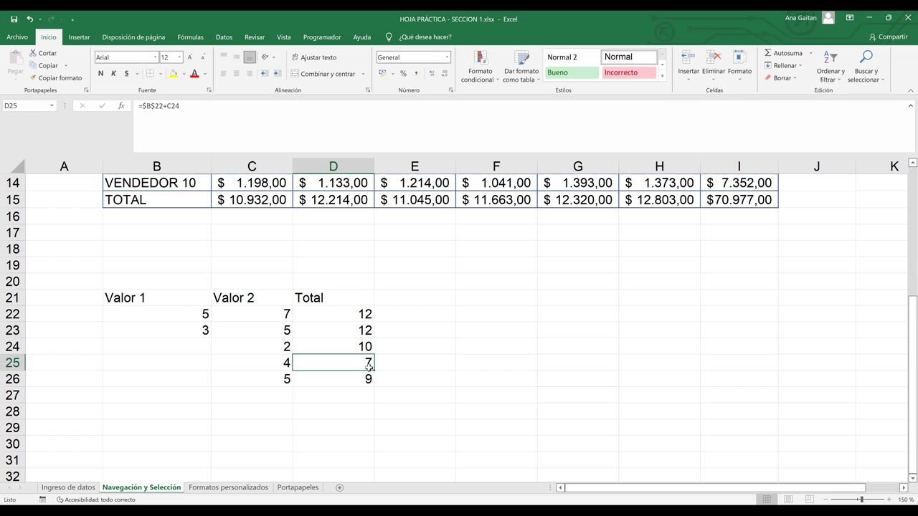
double_click(367, 363)
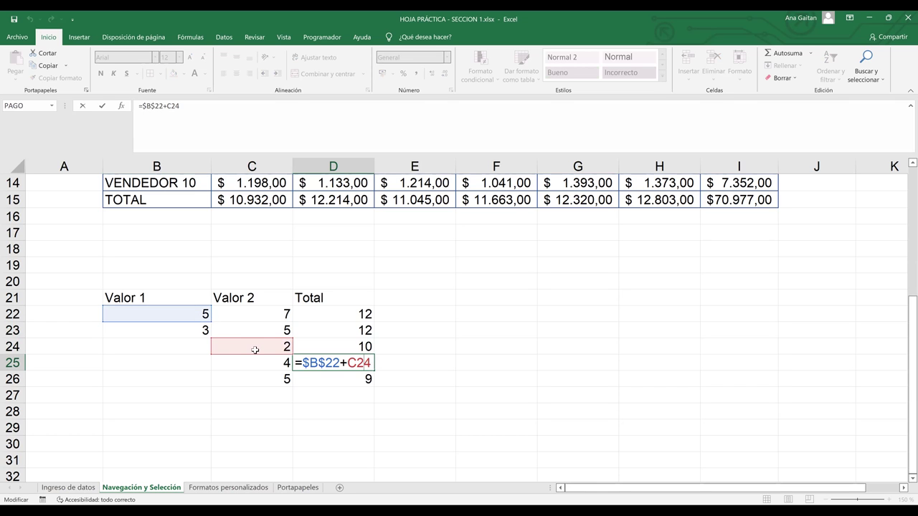
key(Return)
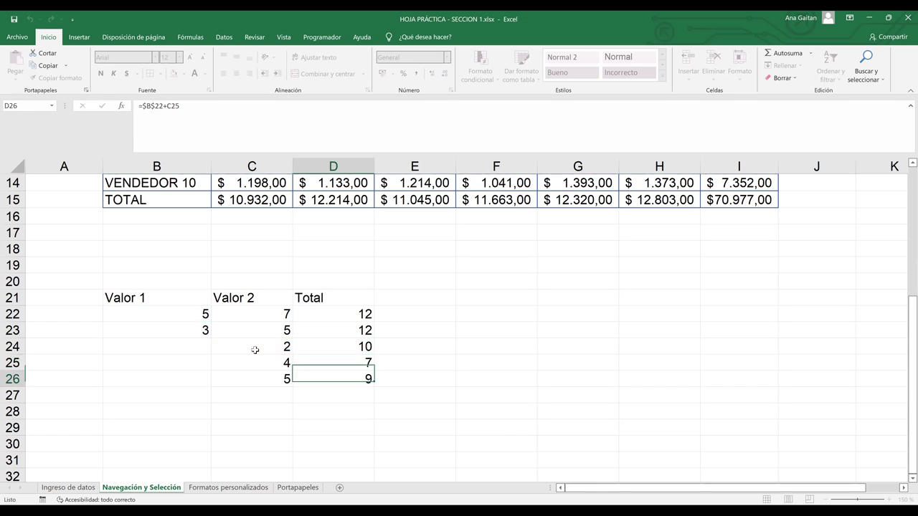
Recheck D25's formula, then add a new blank worksheet Hoja1
click(341, 366)
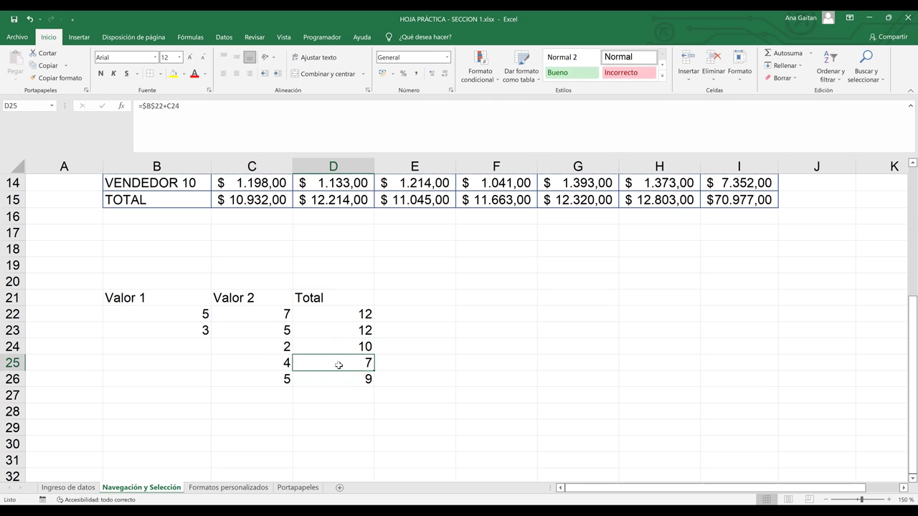
double_click(340, 363)
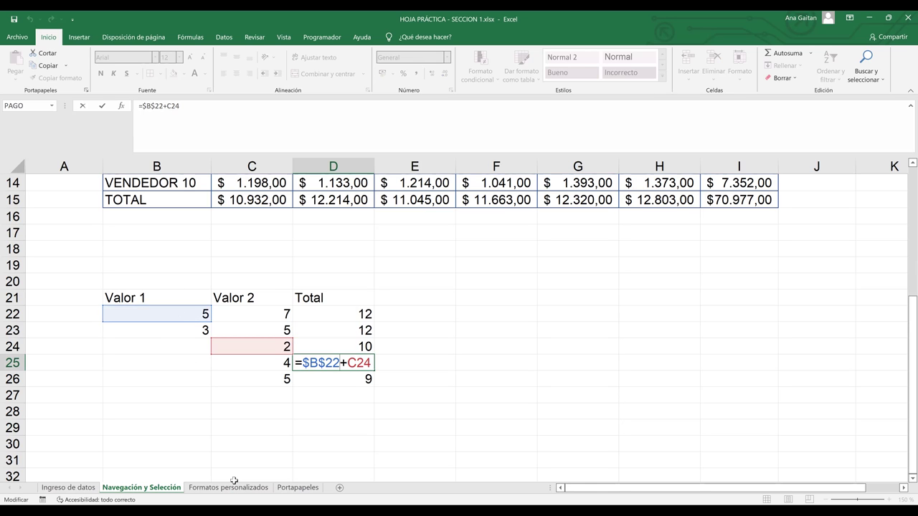
key(Return)
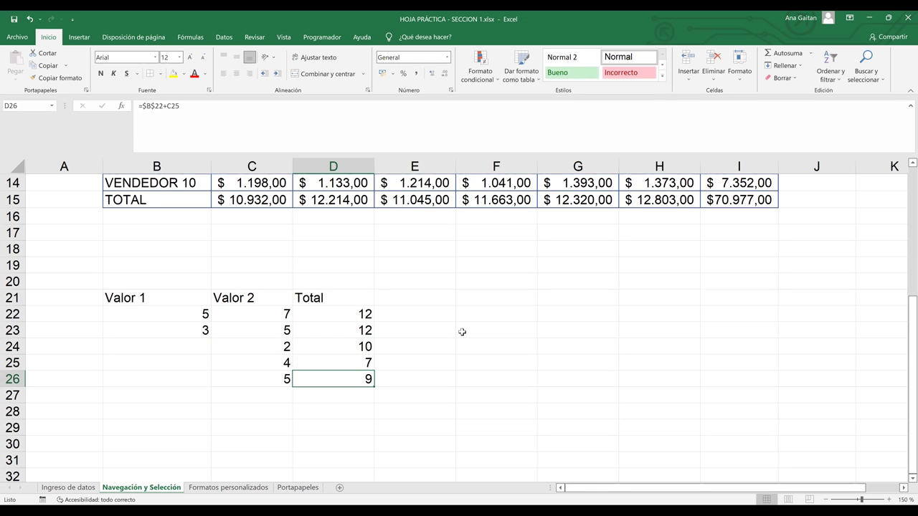
click(472, 327)
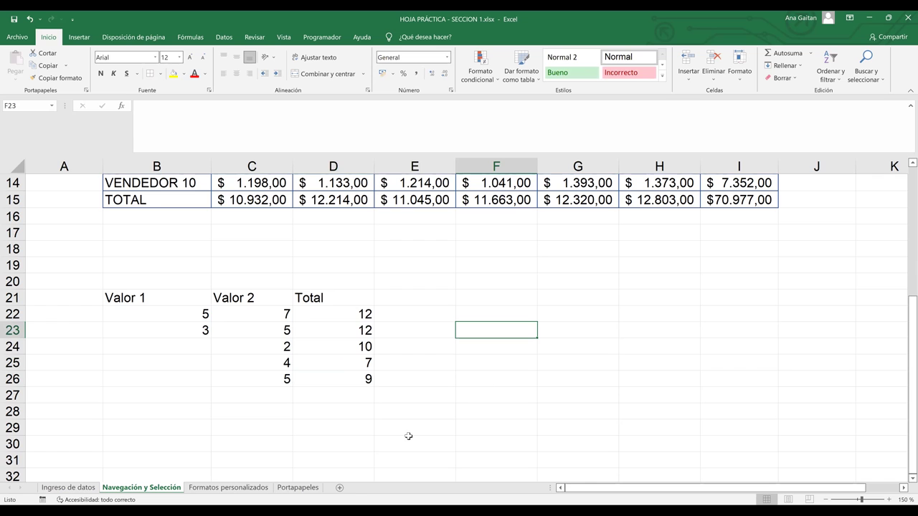
click(340, 490)
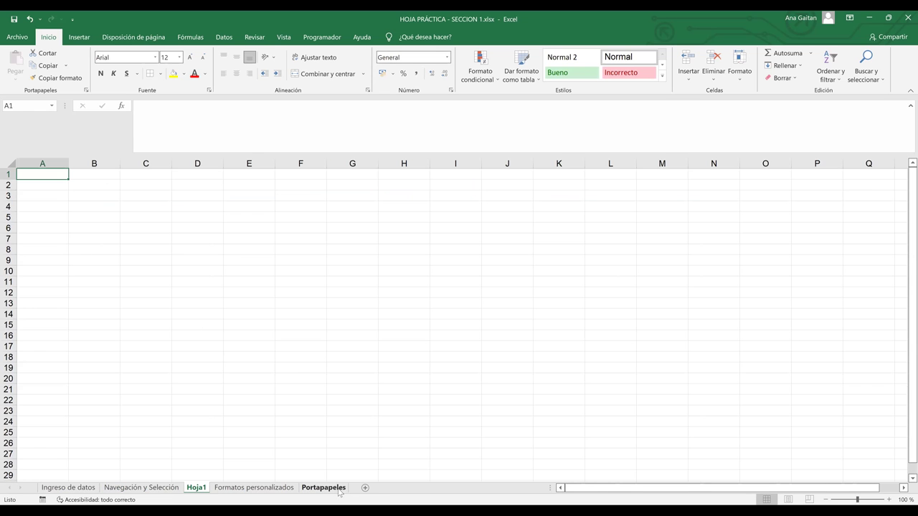
Enter the headings Nº in C6 and Nombre Completo in D6 of Hoja1
click(195, 227)
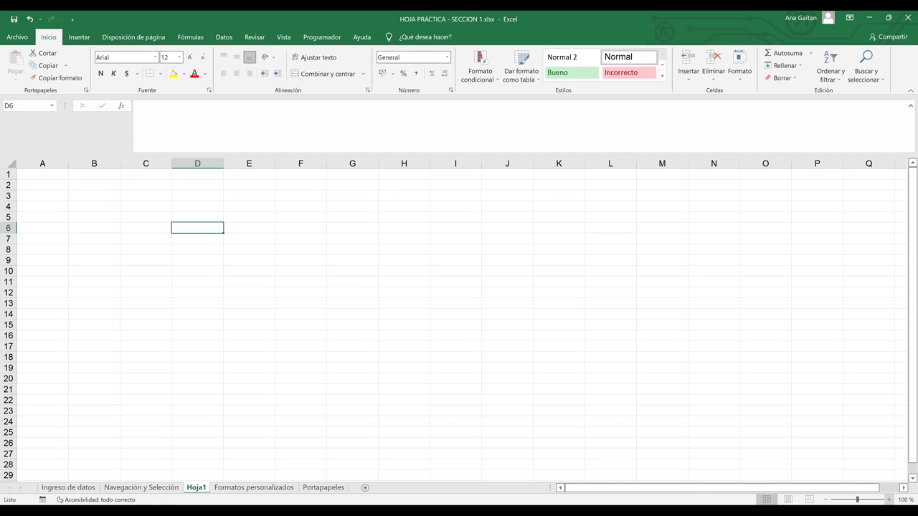
scroll(207, 265, up, 5)
click(198, 256)
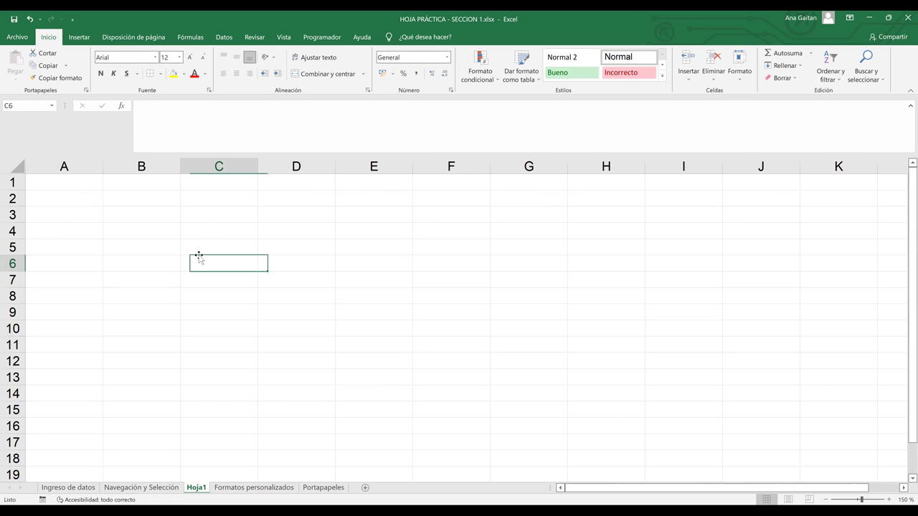
text(N)
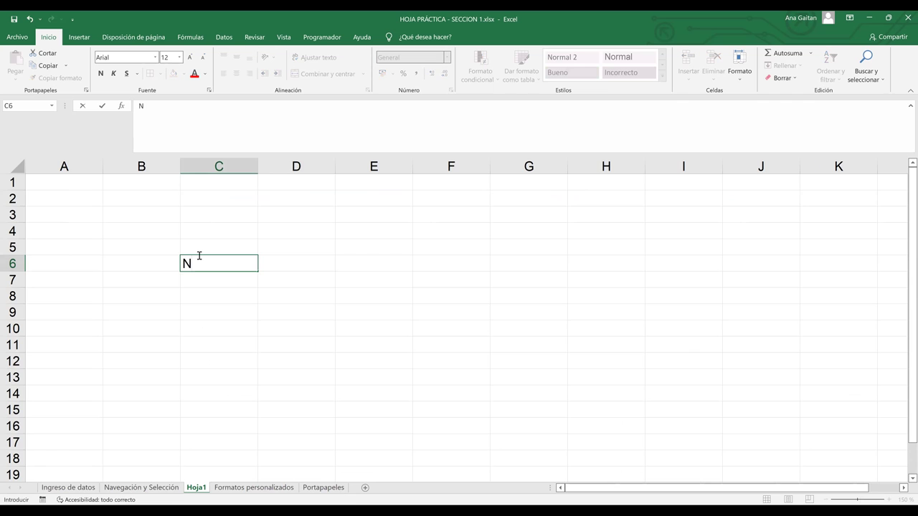
text(ª)
key(BackSpace)
text(º)
key(Tab)
text(Com)
key(BackSpace)
key(BackSpace)
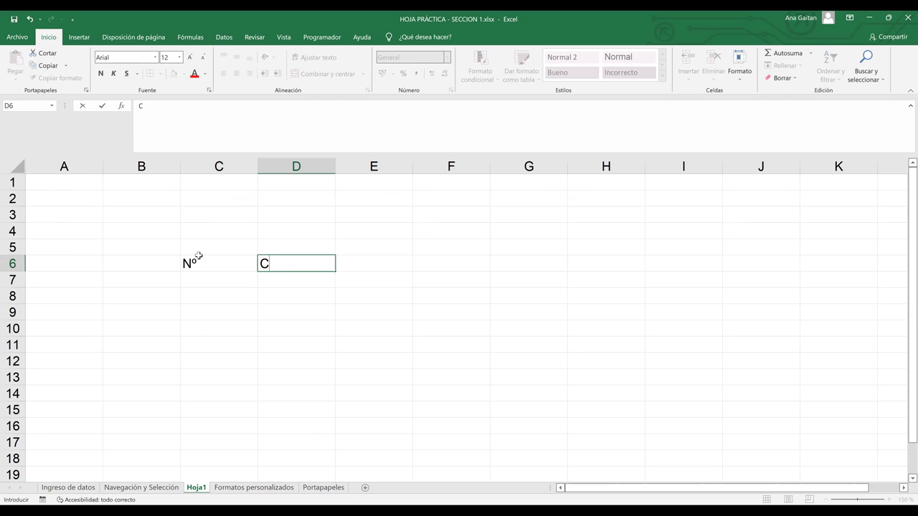
key(BackSpace)
text(Nombre Completo)
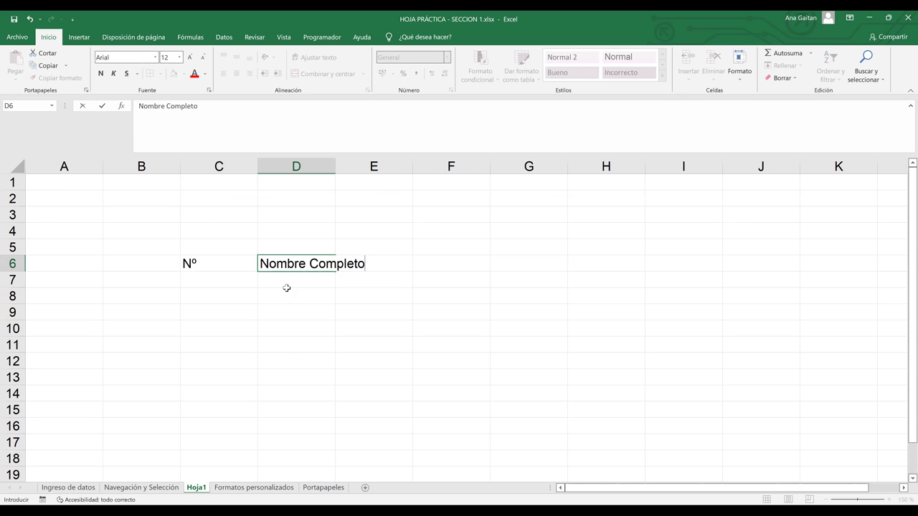
key(Return)
key(Return)
Widen column D and add the headings Act 1, 30%, Act 2, 30% in E6:H6
key(Up)
key(Right)
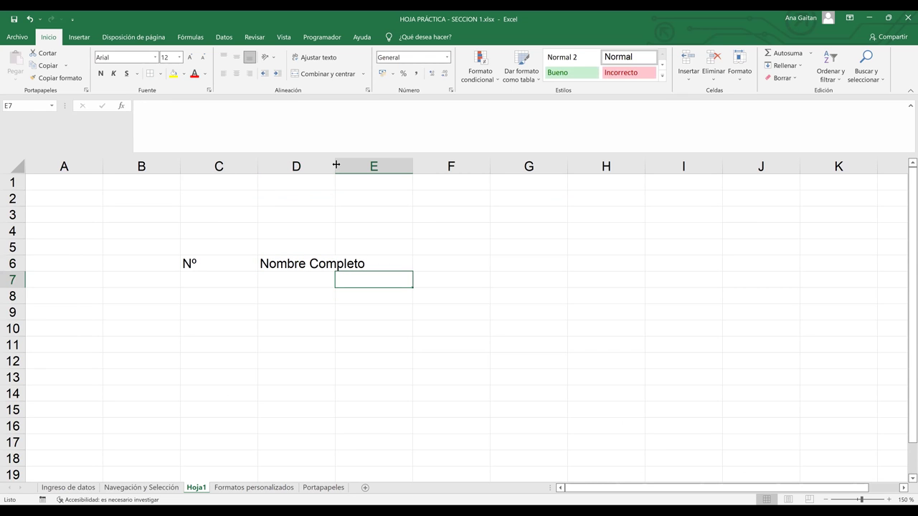
drag(336, 165, 393, 170)
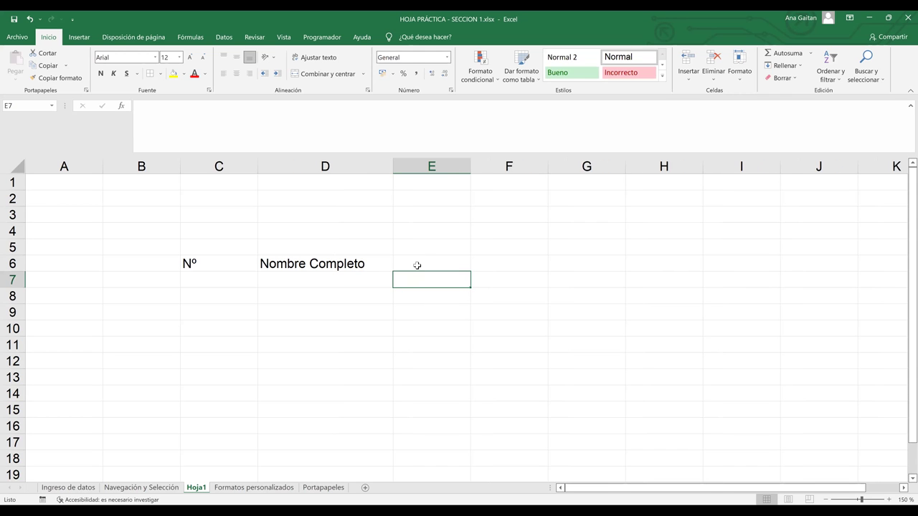
double_click(416, 266)
text(Act 1)
key(Tab)
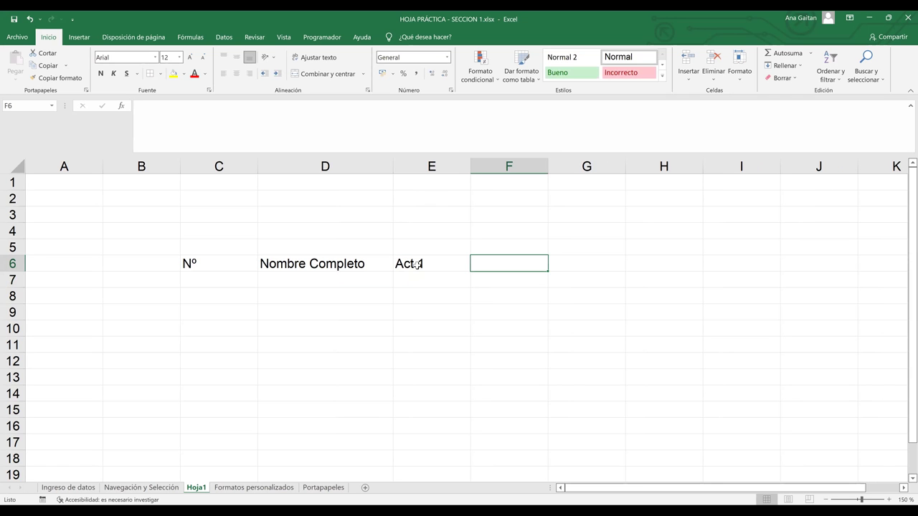
text(30)
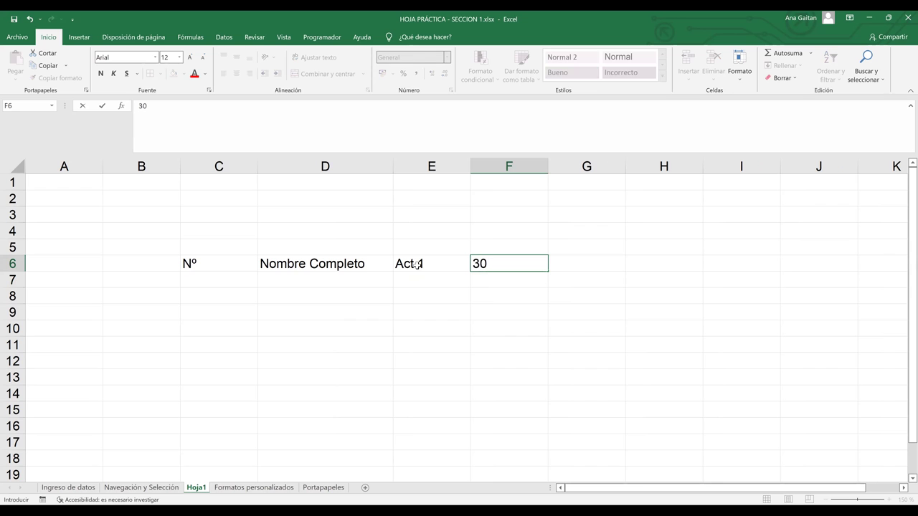
text(%)
key(Tab)
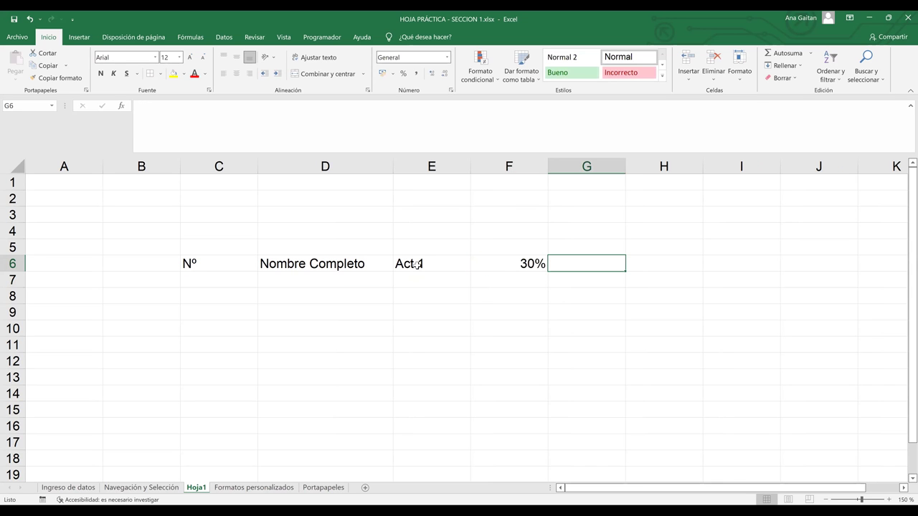
text(Act )
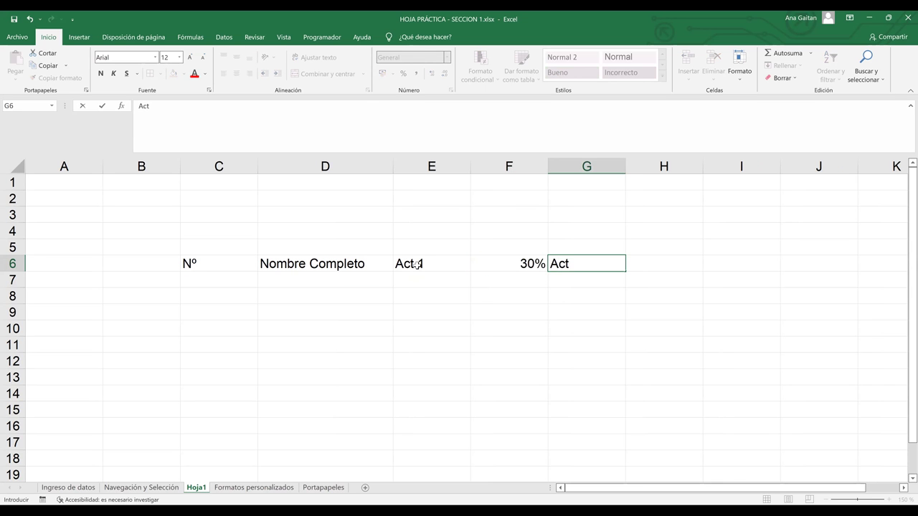
text(2)
key(BackSpace)
text(2)
key(Tab)
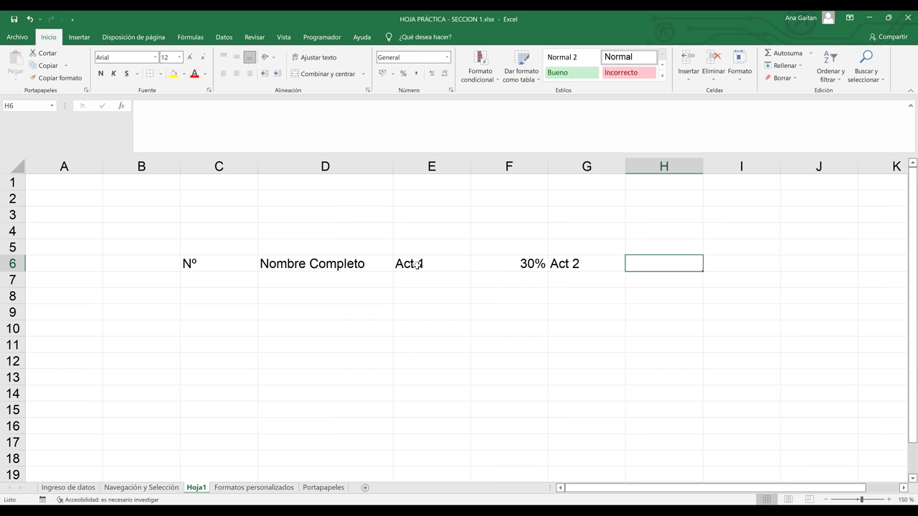
text(30%)
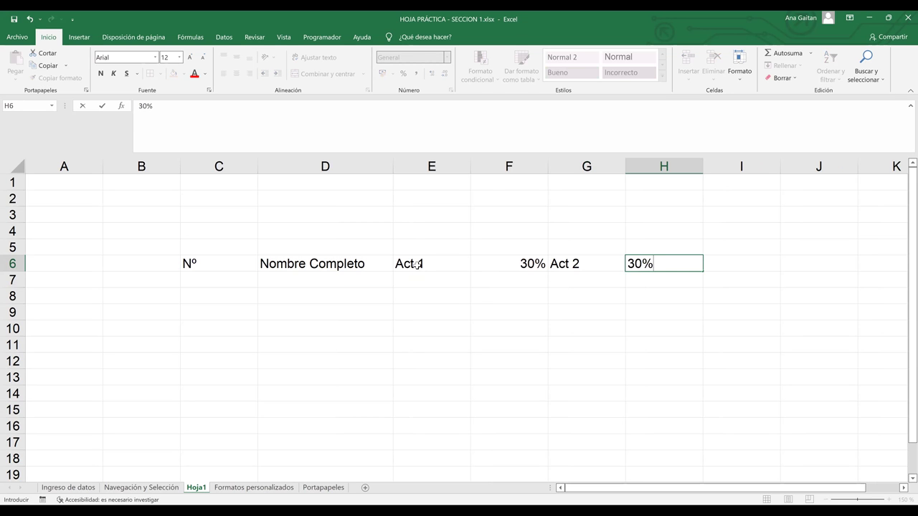
key(Tab)
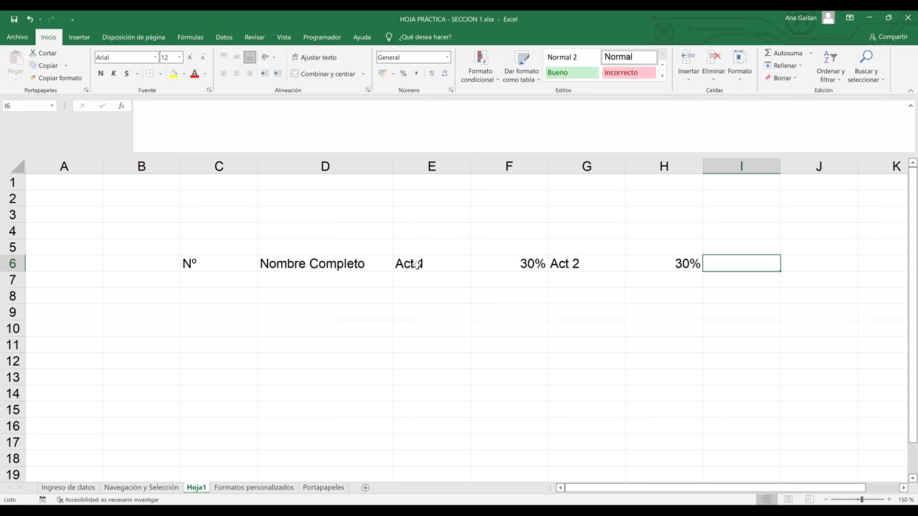
Add the Examen heading and its 40% weight in I6 and J6
text(ex)
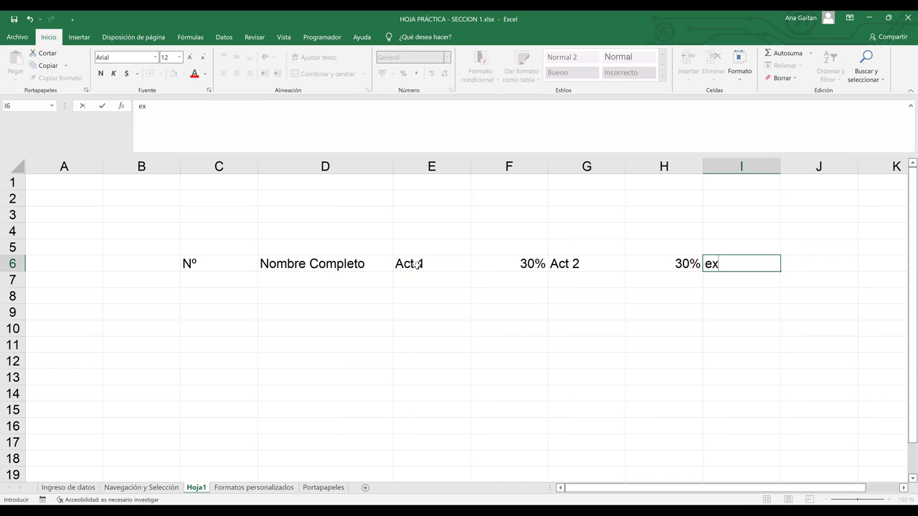
text(a)
key(BackSpace)
key(BackSpace)
key(BackSpace)
text(Examen)
click(799, 266)
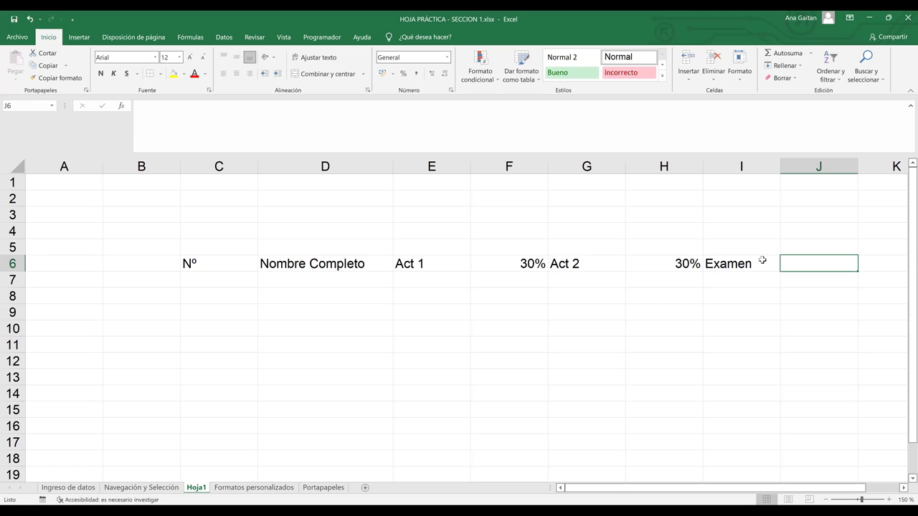
text(40)
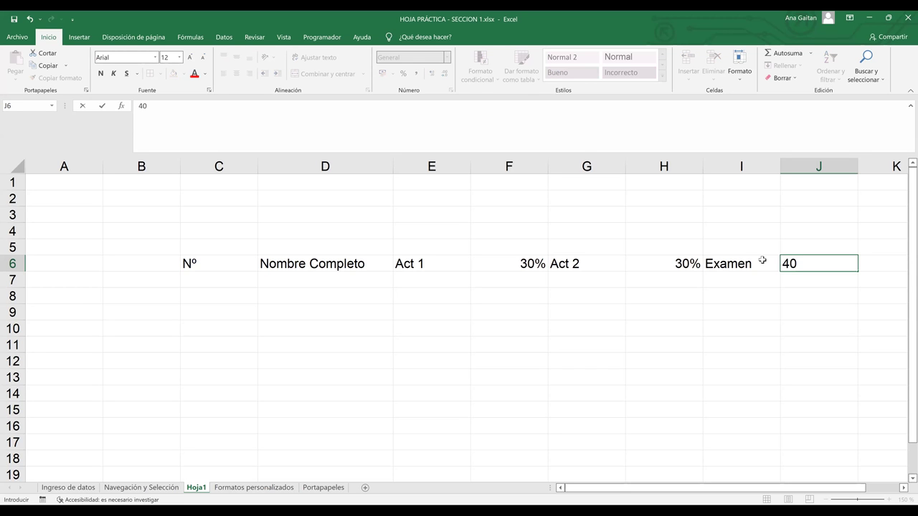
text(%)
click(741, 331)
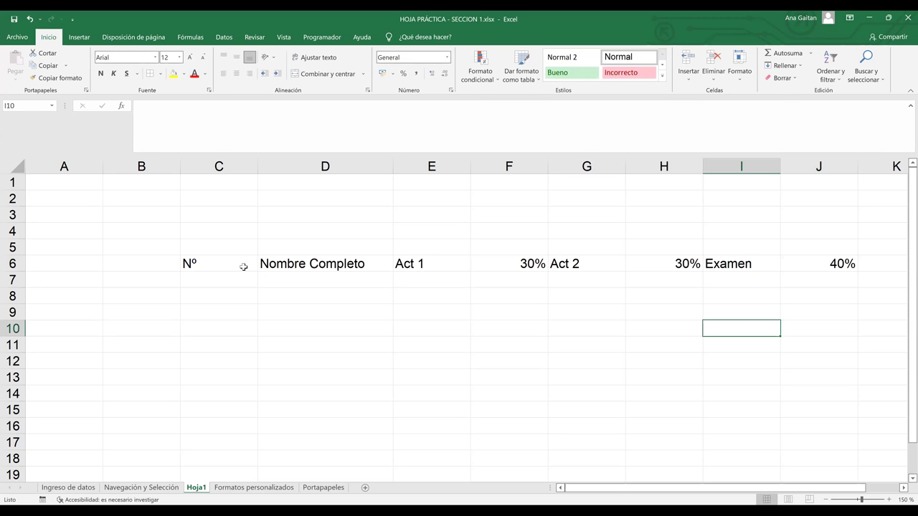
Apply All Borders to the table range C6:J10
drag(219, 263, 828, 328)
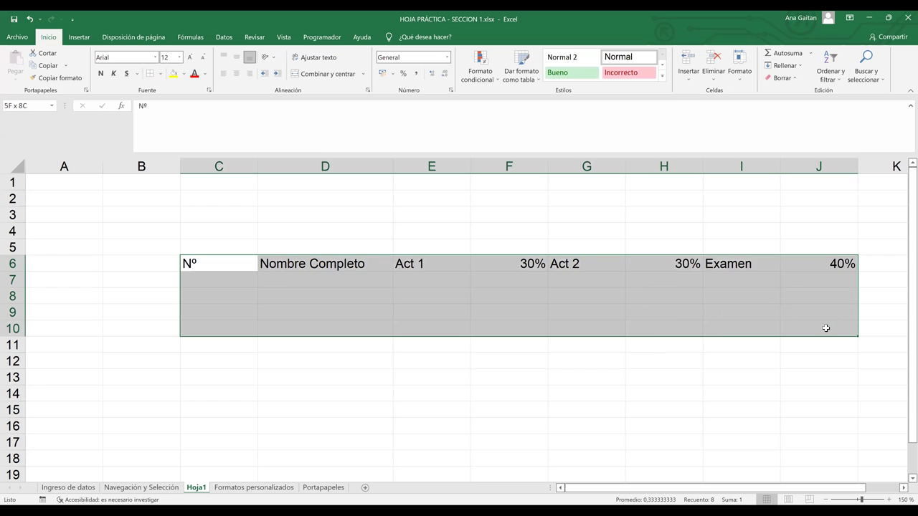
click(163, 74)
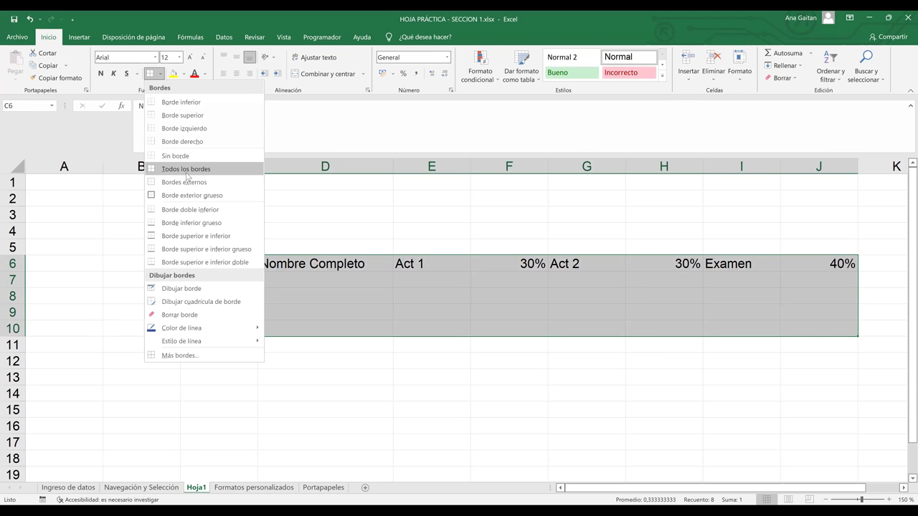
click(187, 172)
Number the student rows 1, 2, 3 and 4 in C7:C10
click(236, 284)
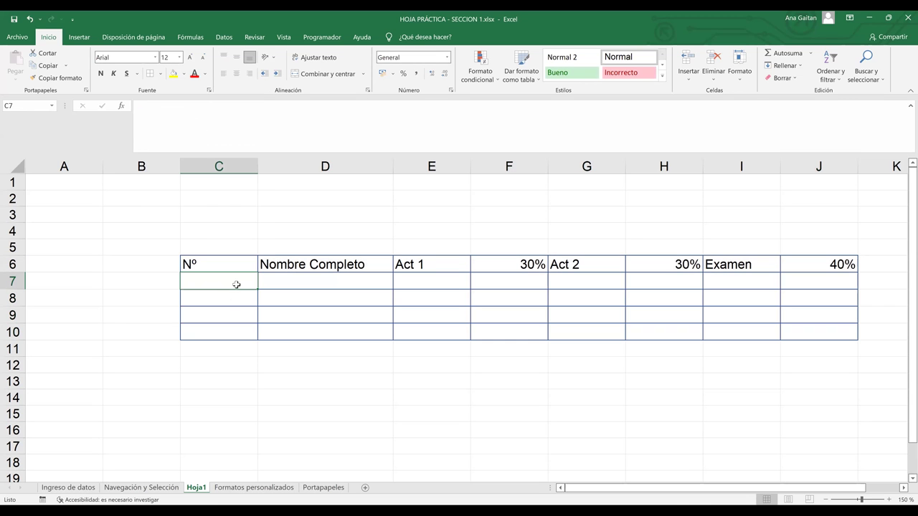
text(1)
key(Return)
text(3)
key(Return)
text(4)
key(Up)
text(2)
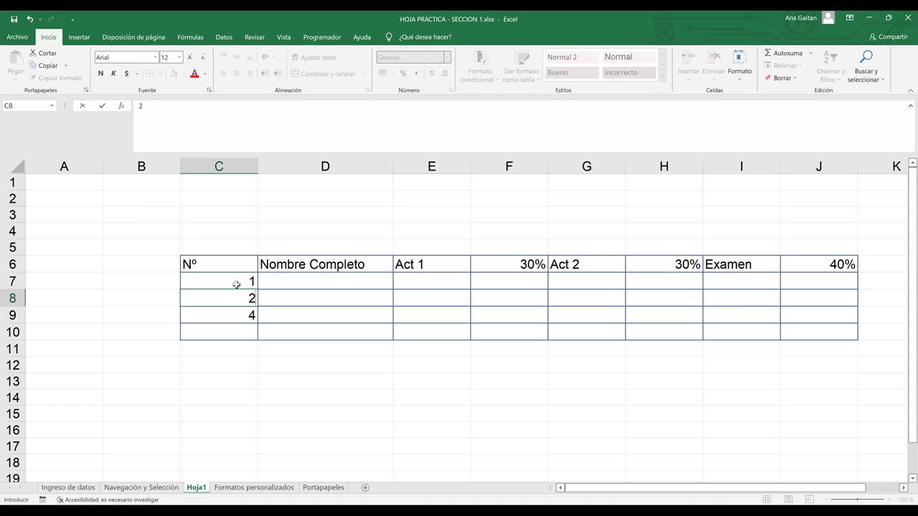
key(Return)
text(3)
key(Return)
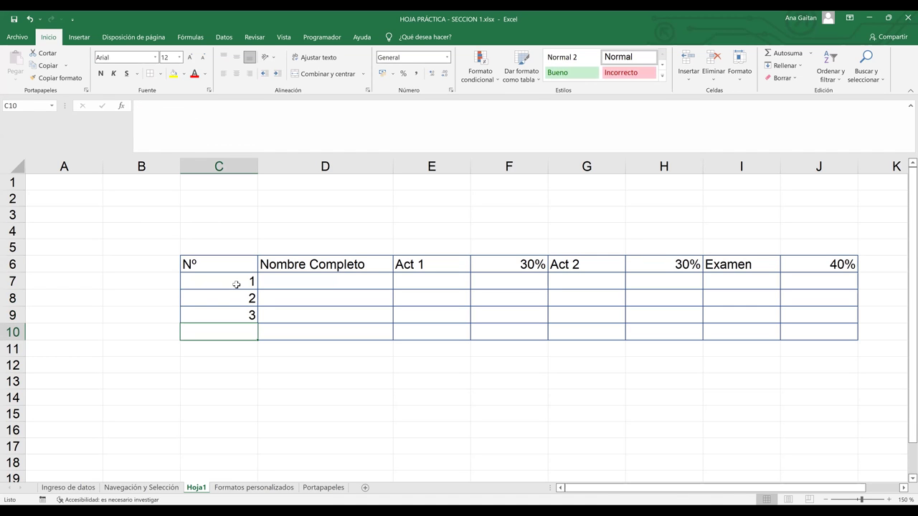
text(4)
click(283, 280)
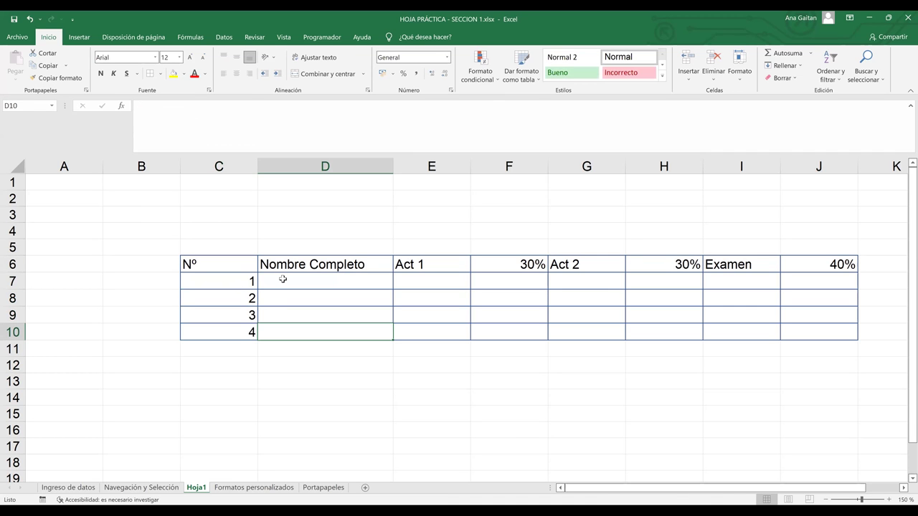
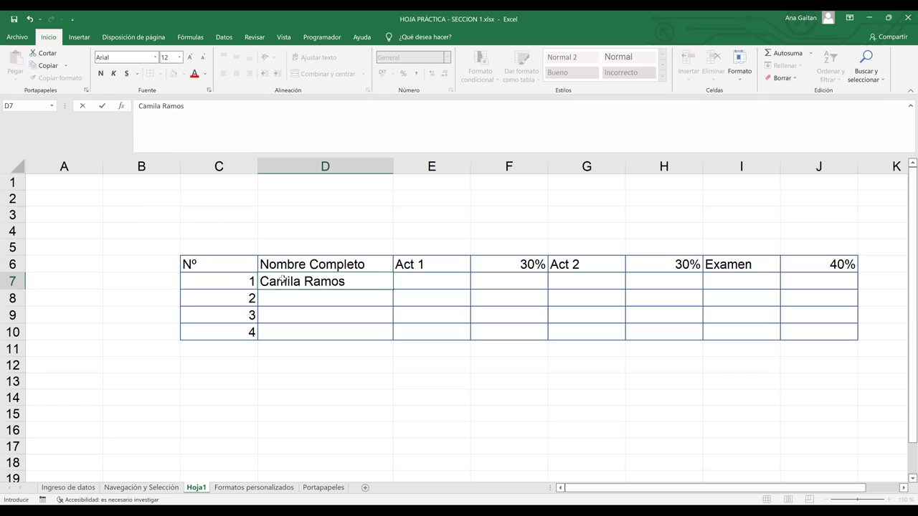
Enter the four students' full names in the Nombre Completo column, D7:D10
key(Return)
text(C)
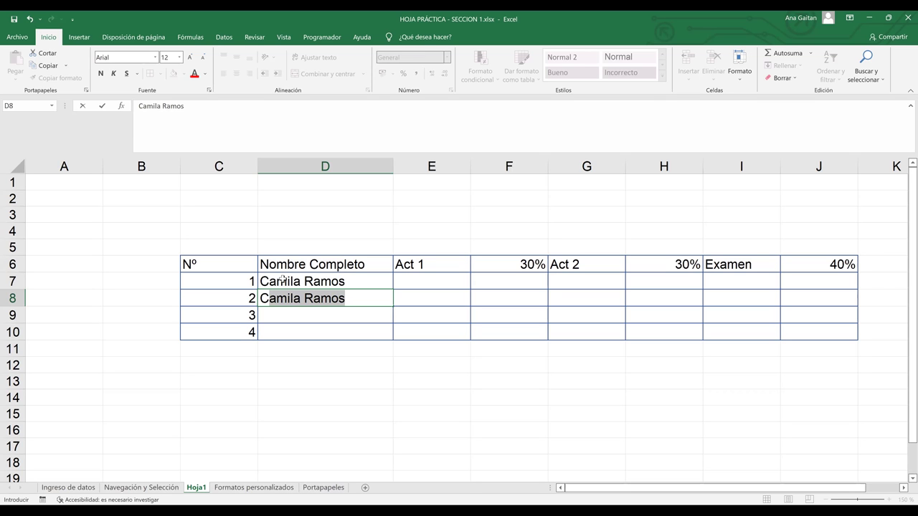
key(BackSpace)
key(BackSpace)
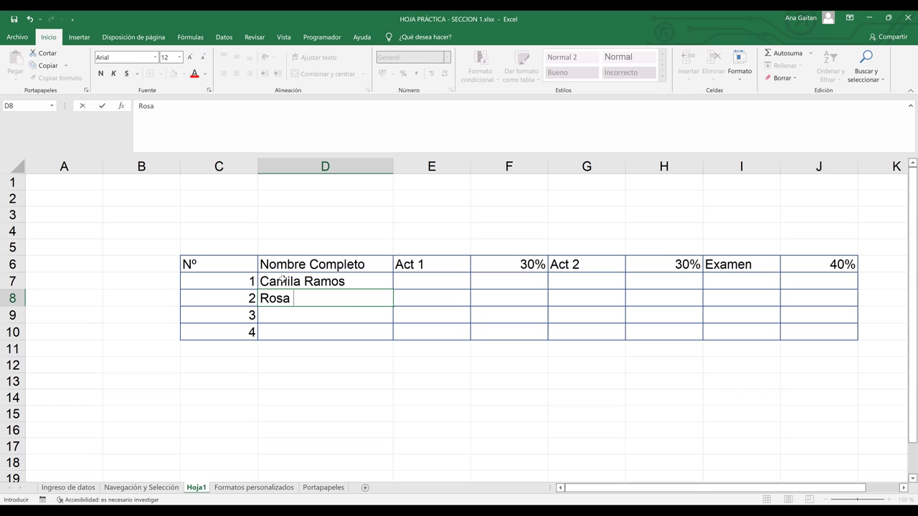
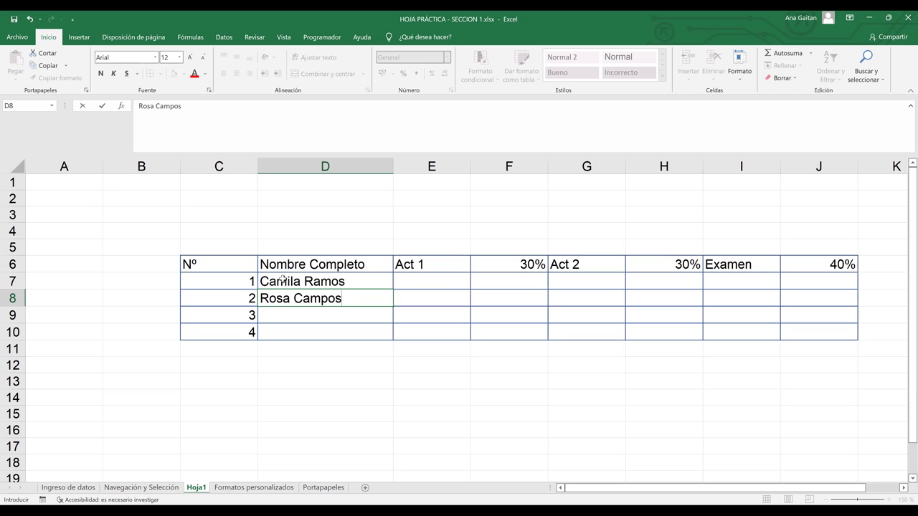
key(Return)
text(Luis)
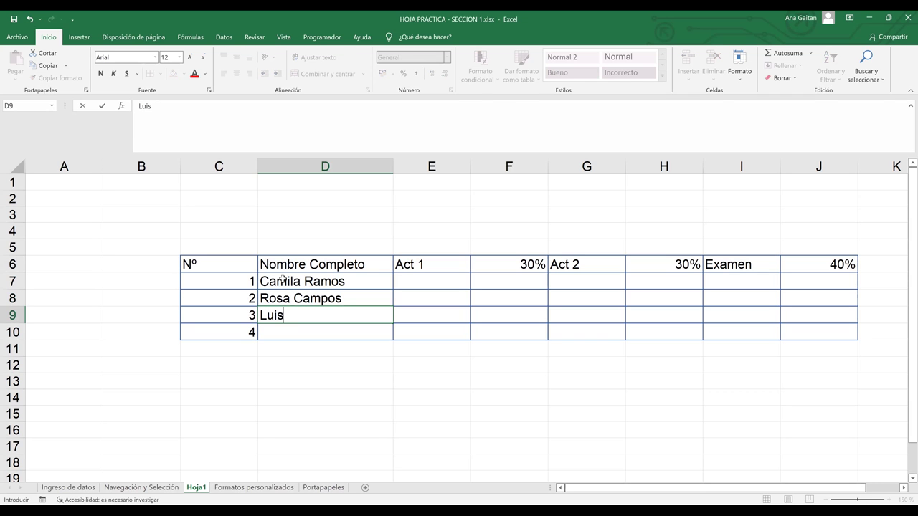
key(Tab)
key(Left)
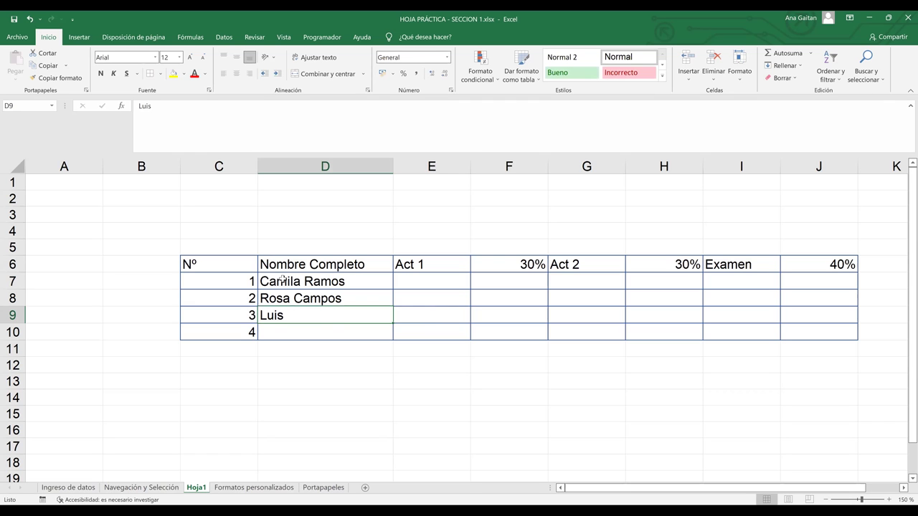
double_click(312, 309)
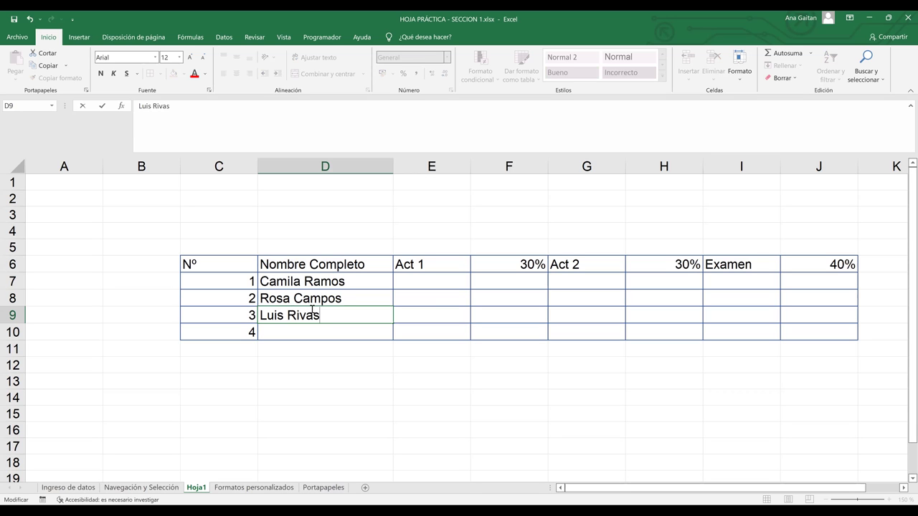
key(Return)
key(BackSpace)
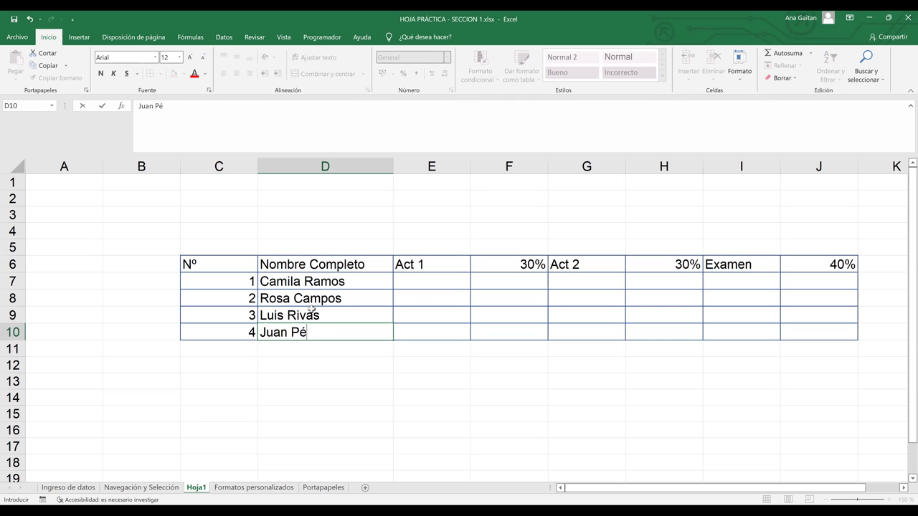
Format the Act 1 cells E7:E10 as numbers with two decimals
click(544, 345)
click(434, 279)
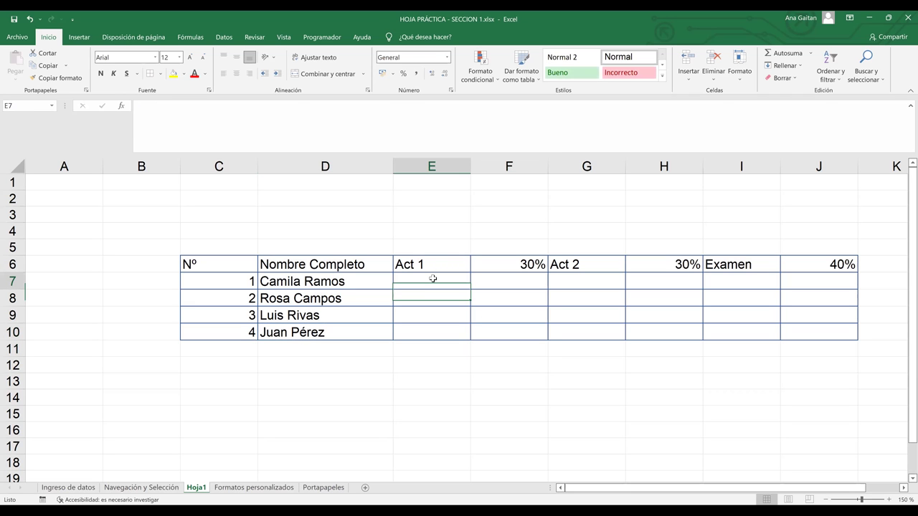
drag(433, 279, 430, 334)
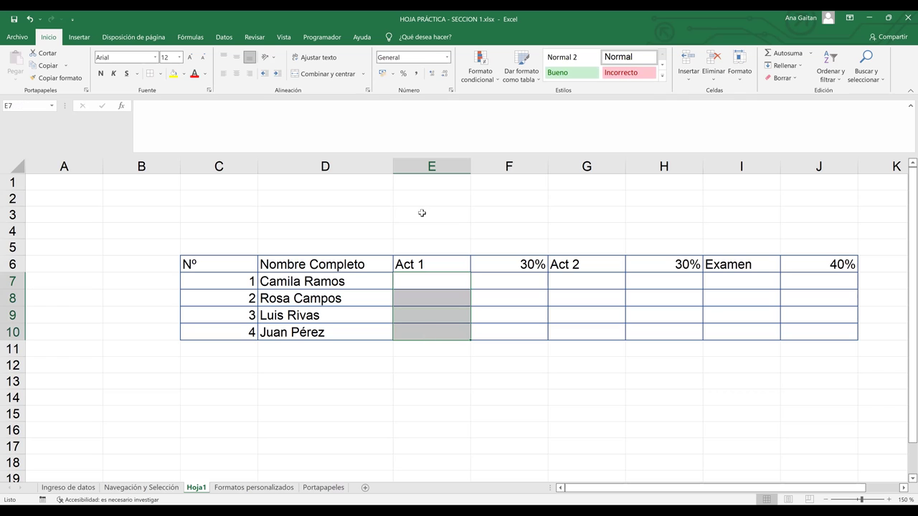
key(ctrl+shift+1)
Enter the Act 1 scores 10, 5, 4 and 7 in E7:E10
click(425, 277)
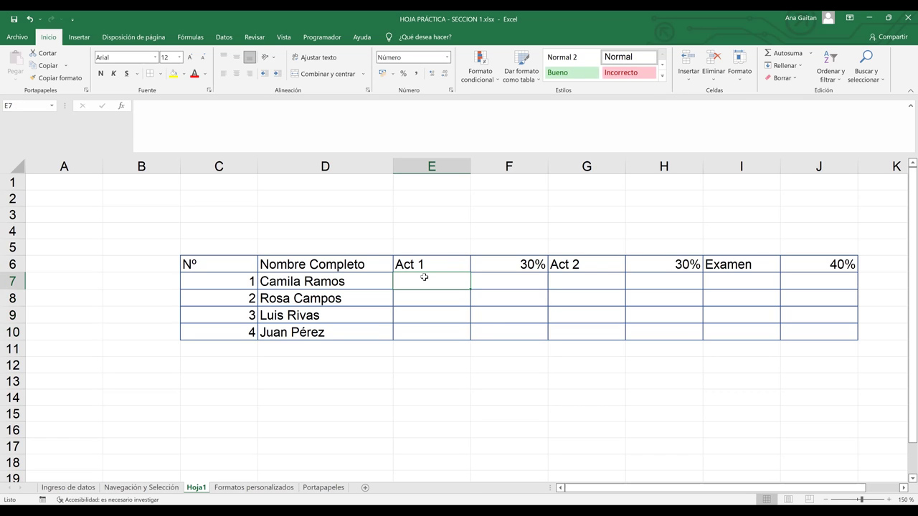
text(1)
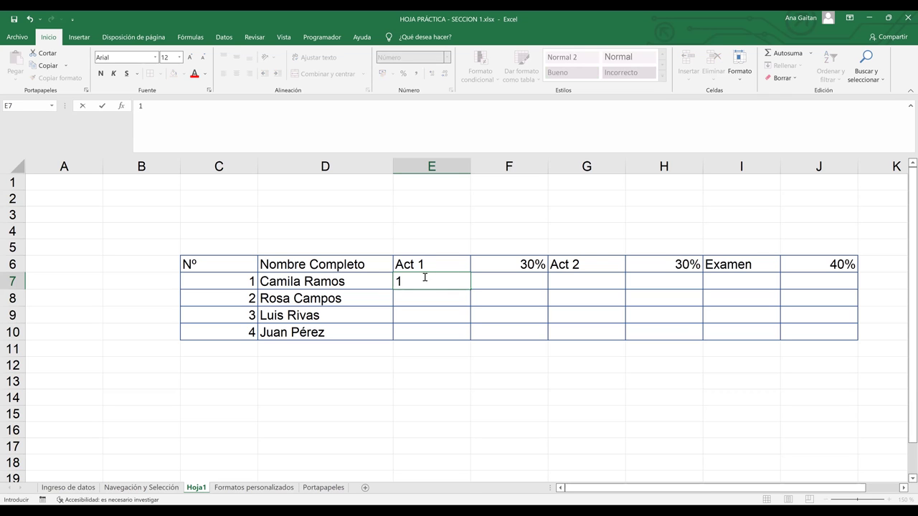
text(0)
key(Return)
text(5)
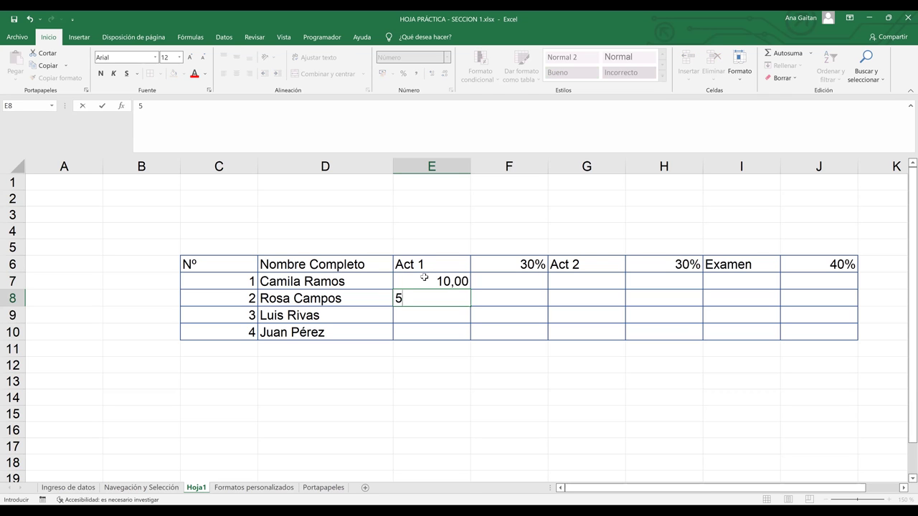
key(Return)
text(4)
key(Return)
text(7)
key(Return)
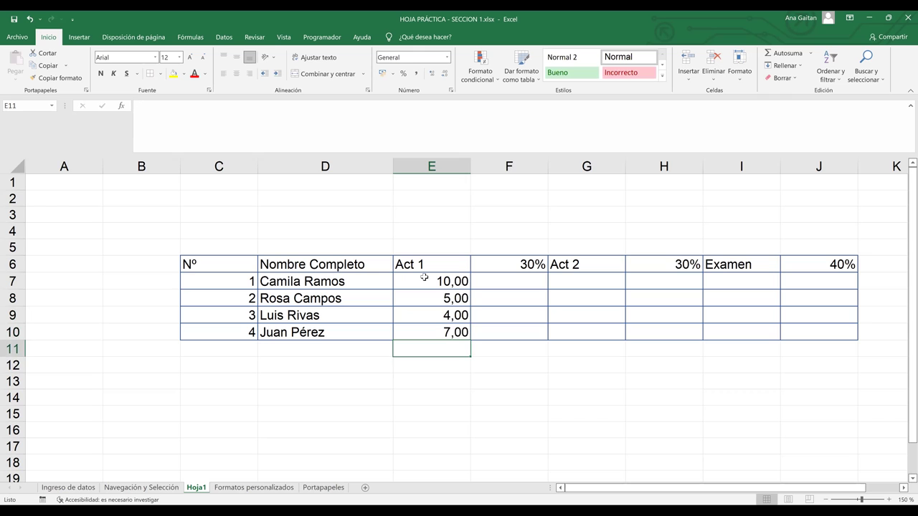
key(Up)
key(Up)
key(Up)
key(Up)
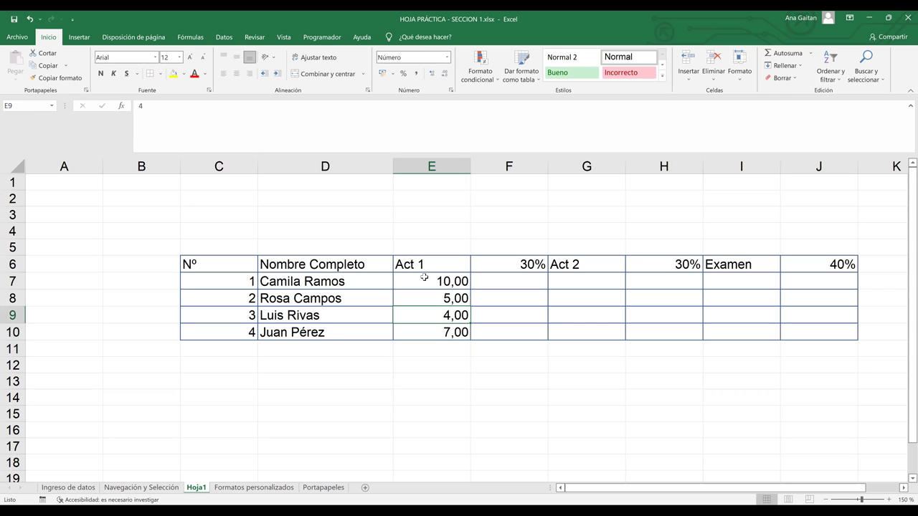
In F7, enter the weighted score formula =E7*F6
click(499, 284)
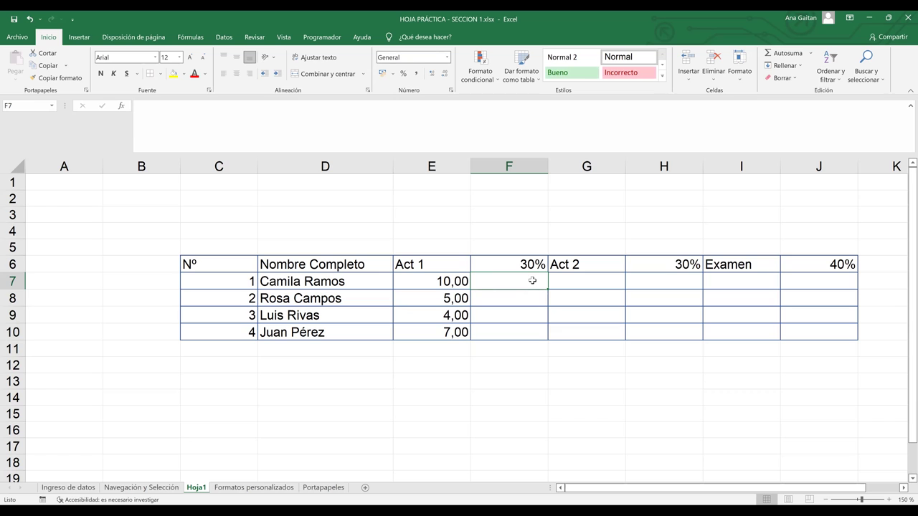
click(448, 282)
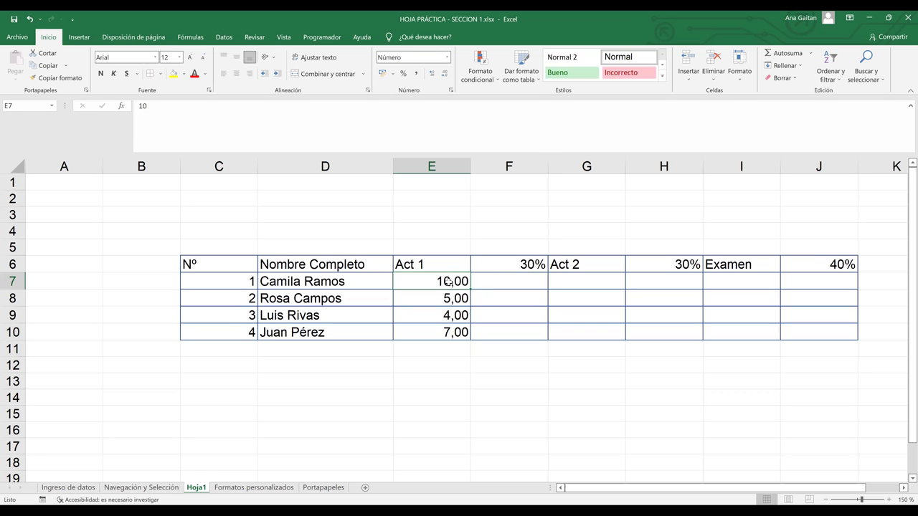
click(525, 264)
click(520, 277)
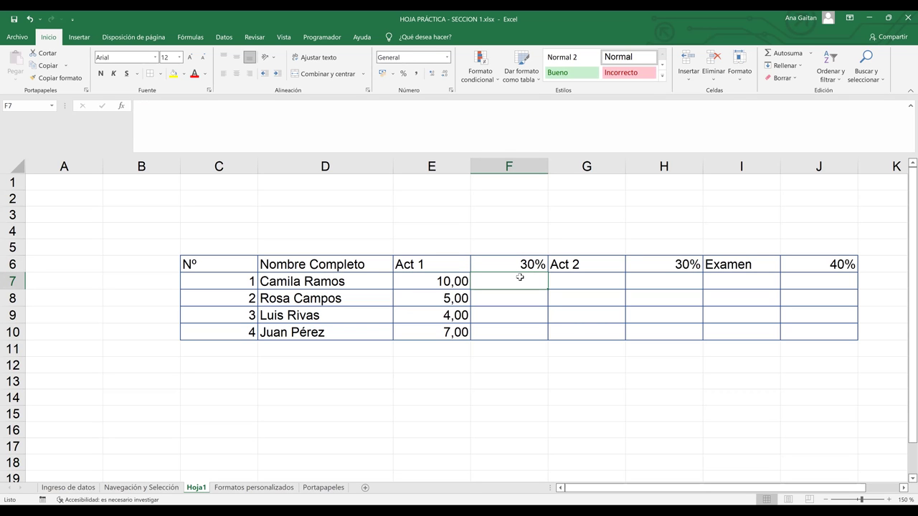
text(=)
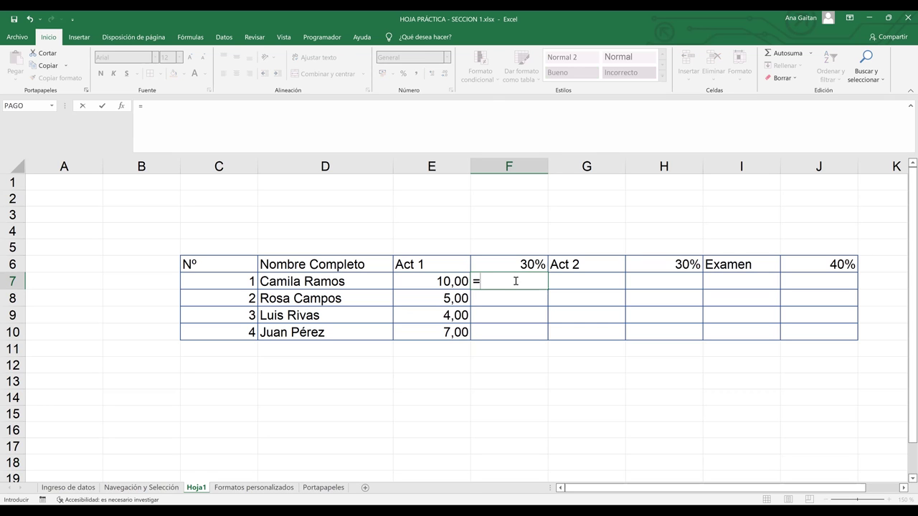
click(443, 283)
text(*)
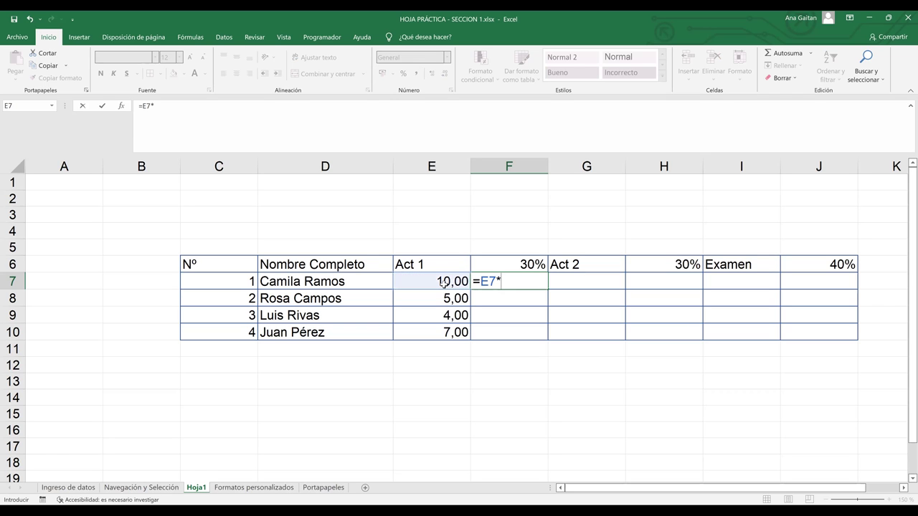
click(522, 265)
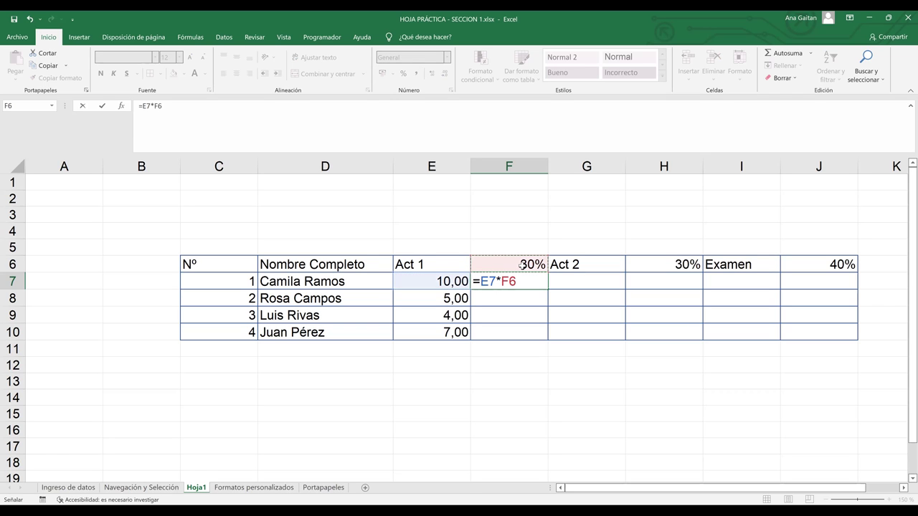
key(Return)
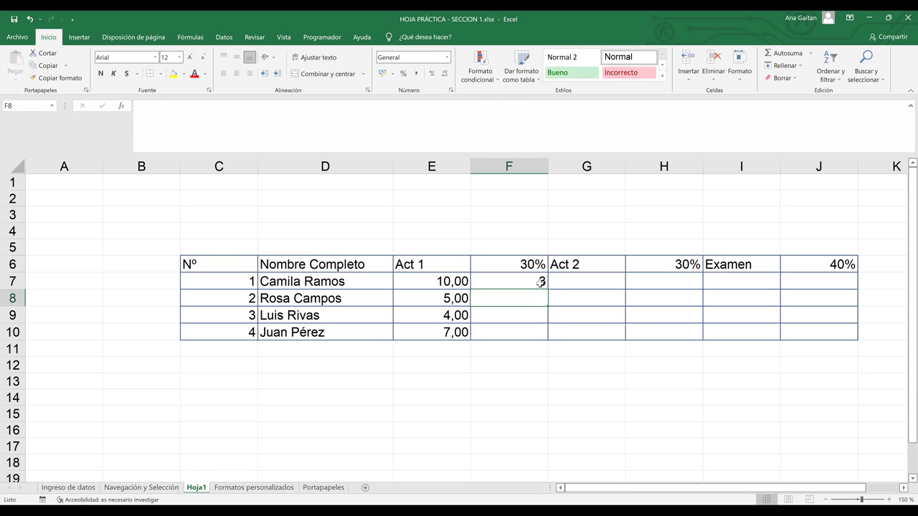
Format the weighted cells F7:F10 as Número
drag(541, 283, 535, 331)
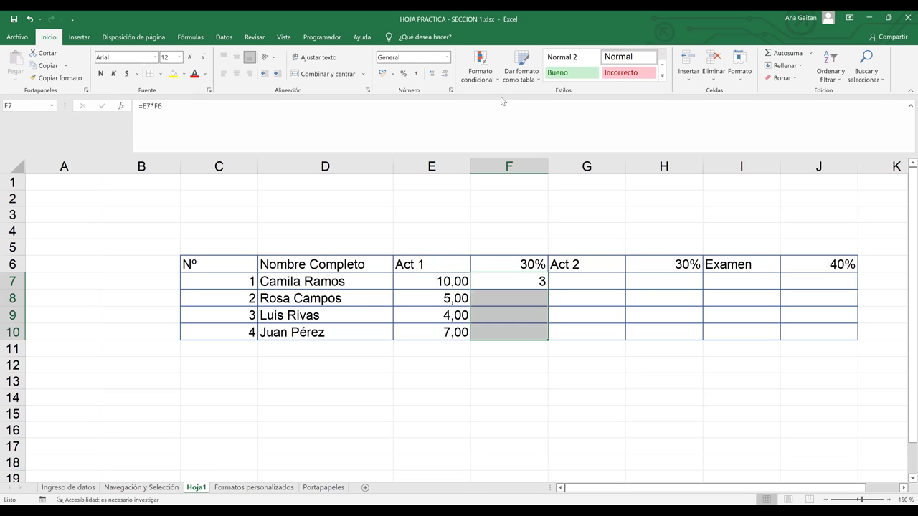
click(446, 57)
click(433, 106)
click(537, 281)
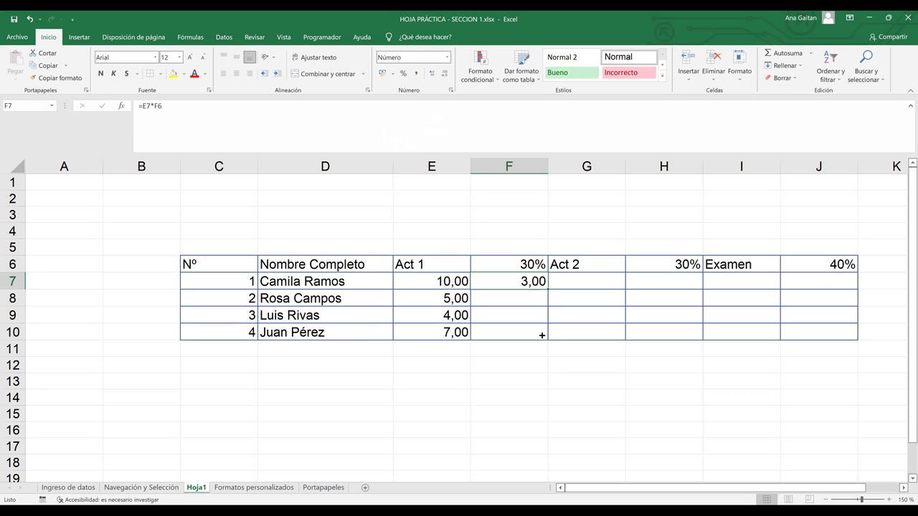
Fill the F7 formula down to F10
drag(540, 336, 542, 337)
click(564, 349)
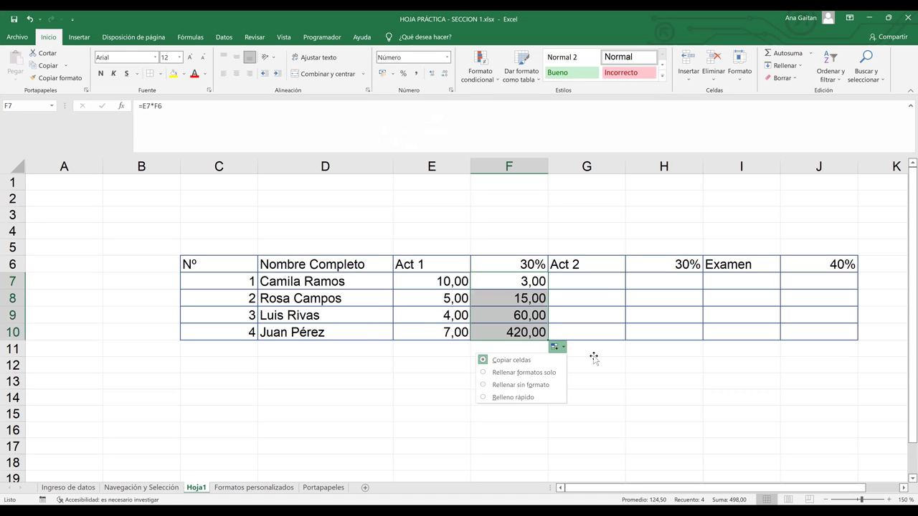
click(594, 355)
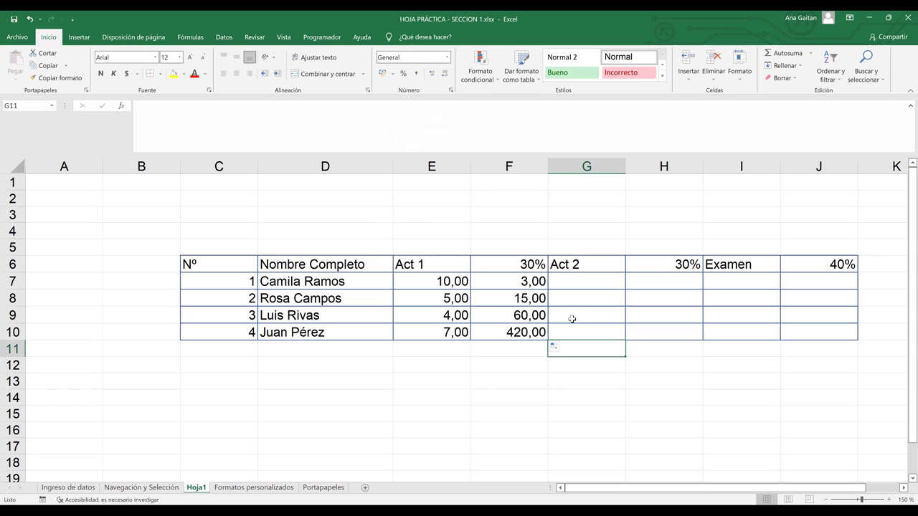
Inspect the copied formulas in F8 and F10 to see the shifted weight reference
click(532, 285)
click(529, 300)
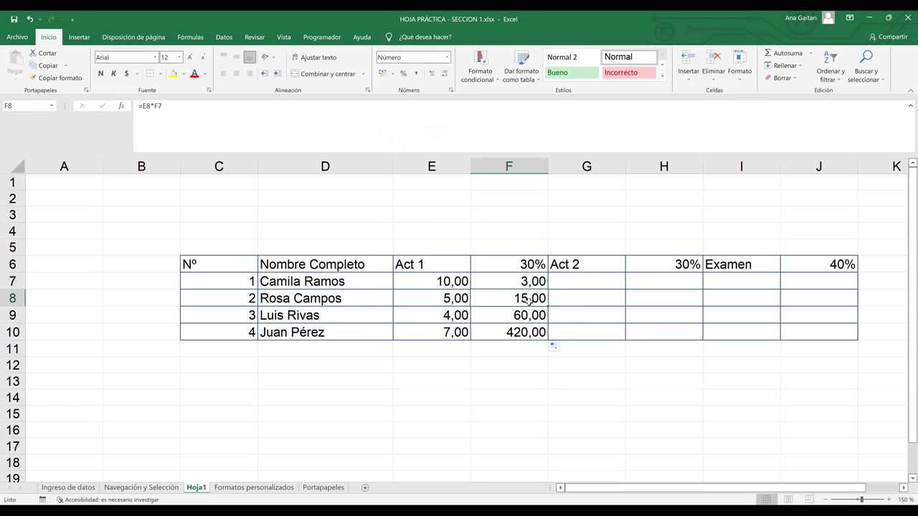
double_click(529, 300)
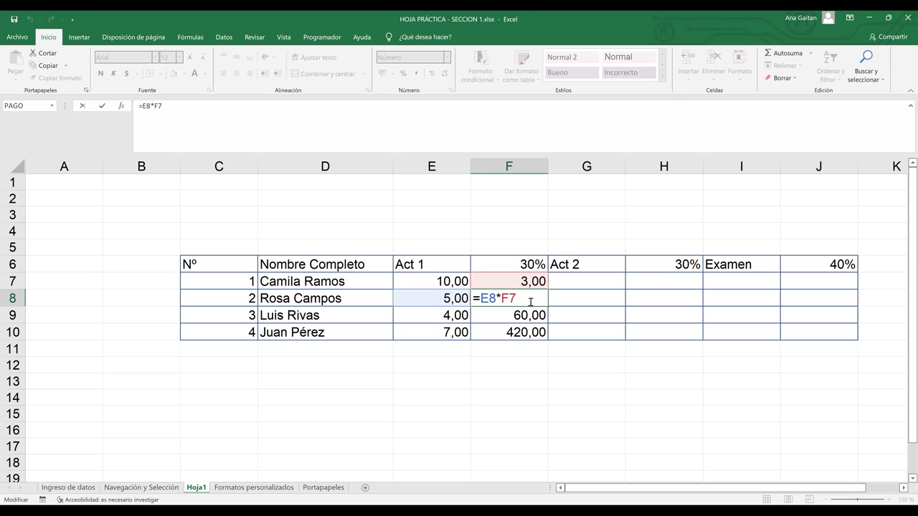
key(Return)
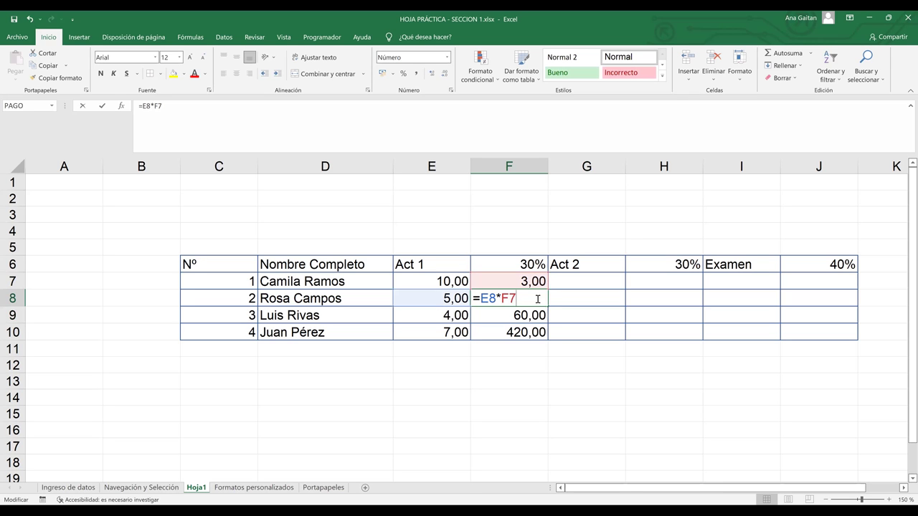
double_click(538, 298)
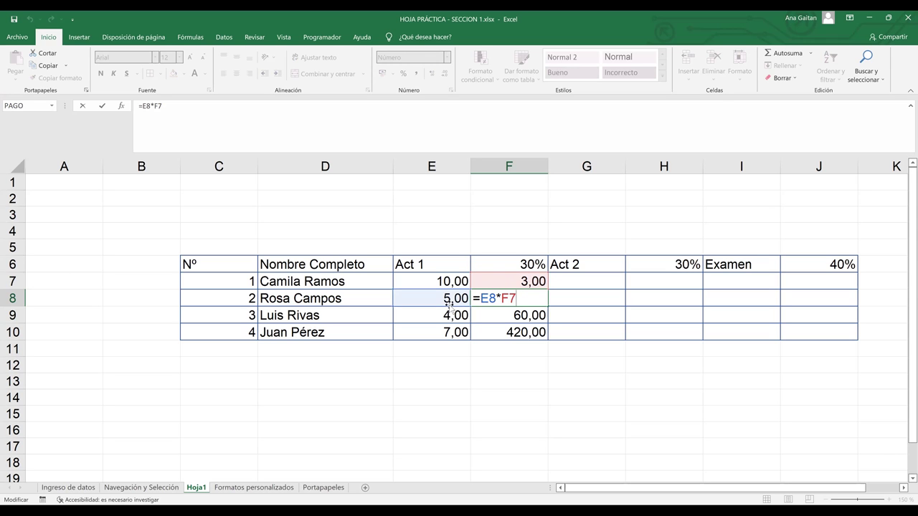
key(Return)
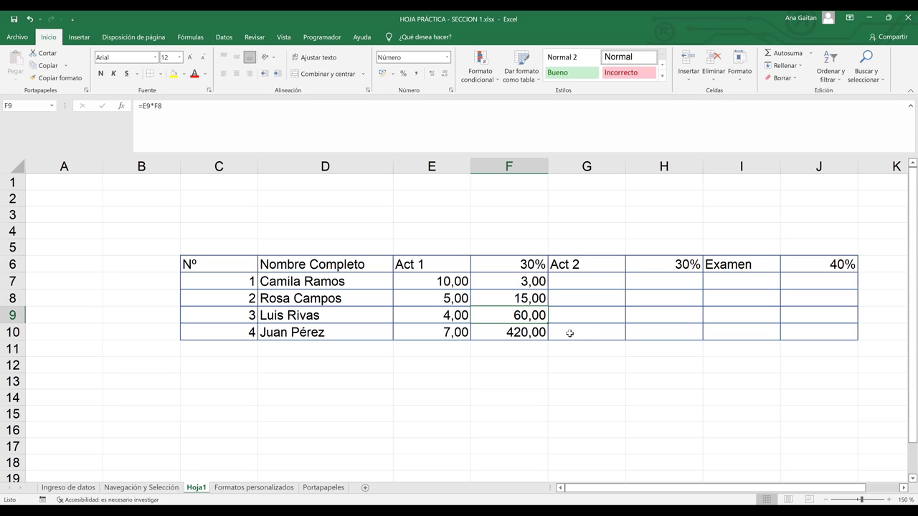
double_click(536, 332)
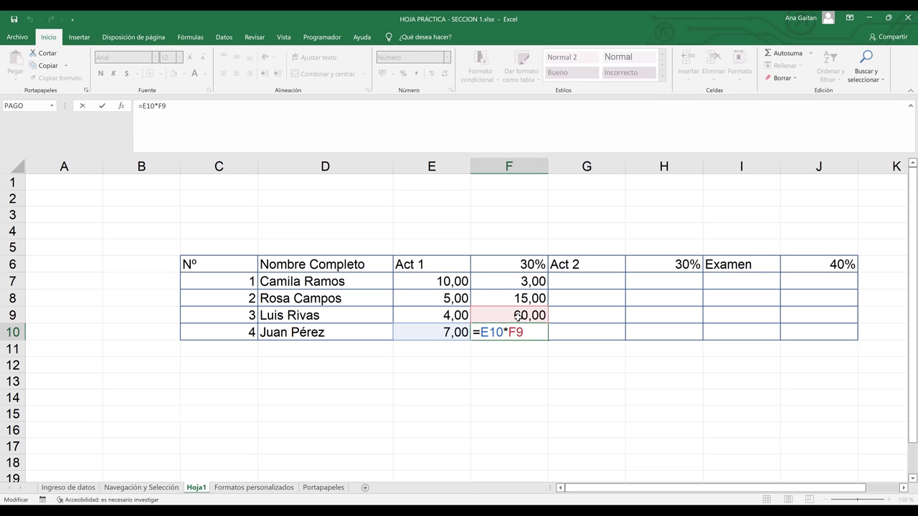
key(Return)
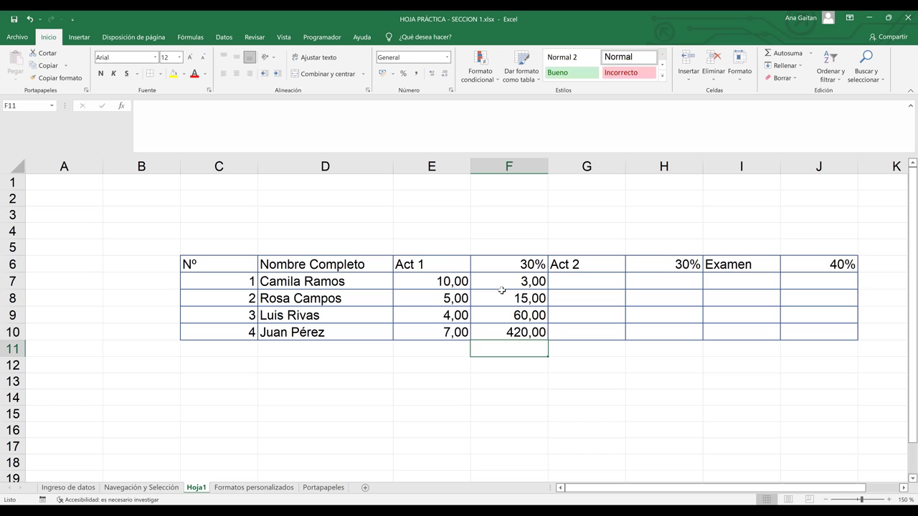
click(527, 298)
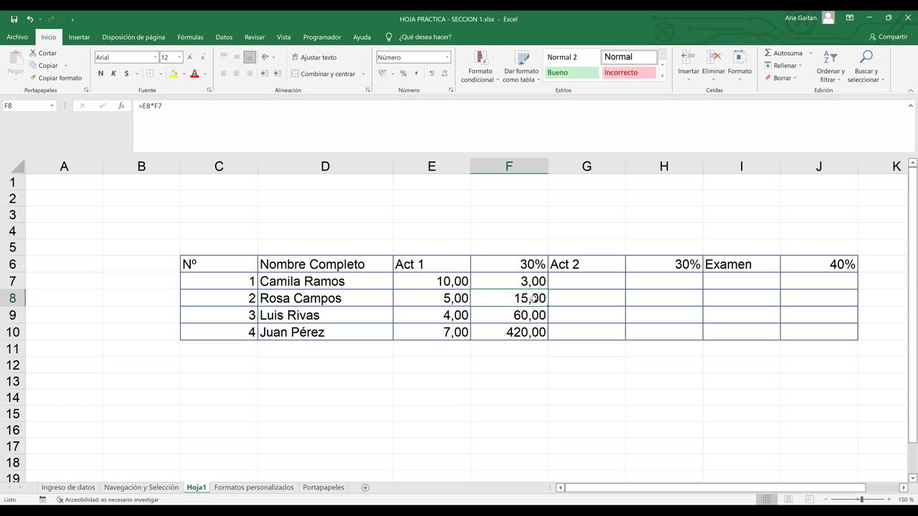
Undo the fill and the F7 formula with Ctrl+Z, clearing F7:F10
drag(536, 300, 538, 334)
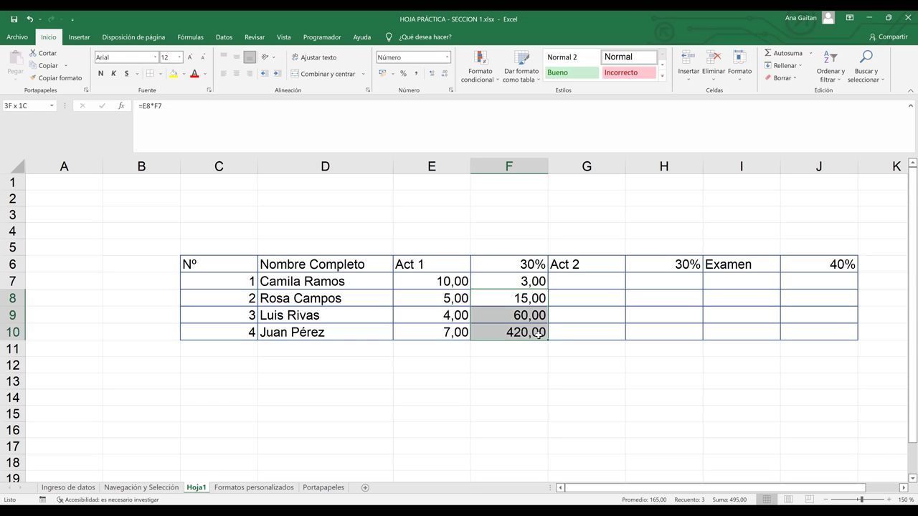
key(ctrl+z)
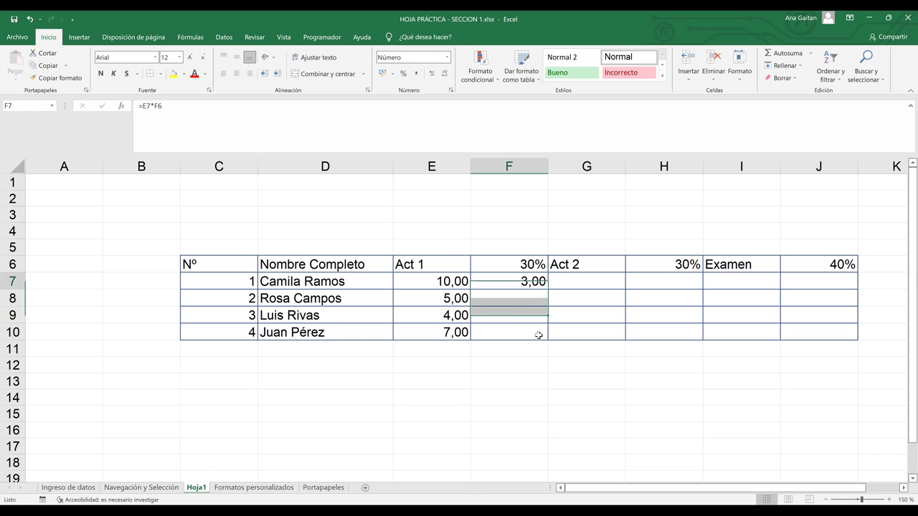
key(Up)
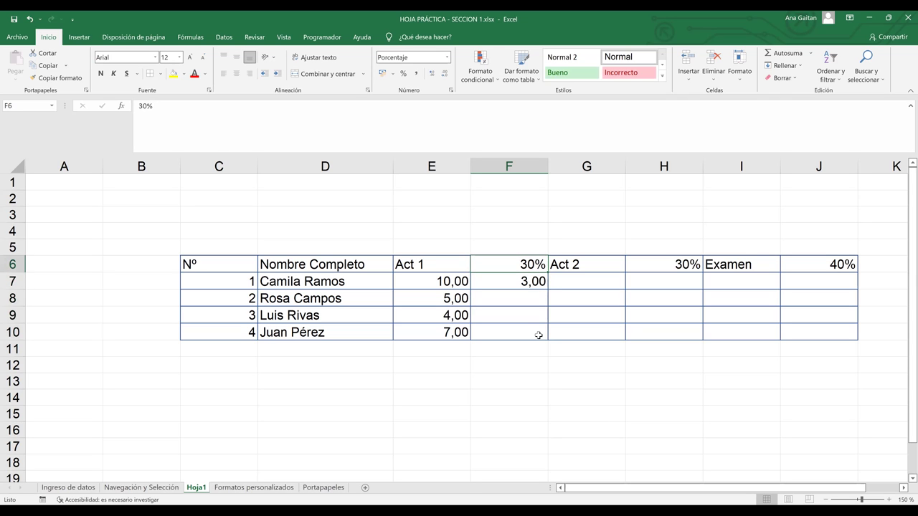
key(Down)
key(Down)
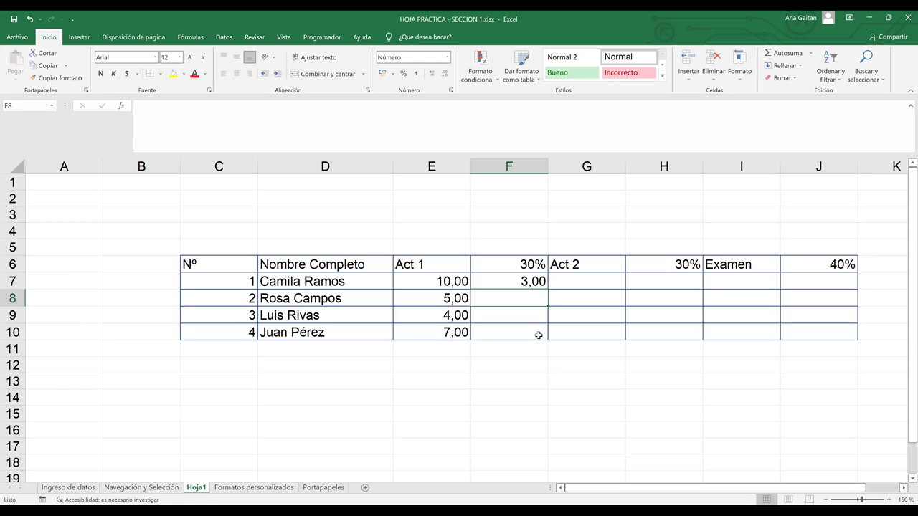
key(ctrl+z)
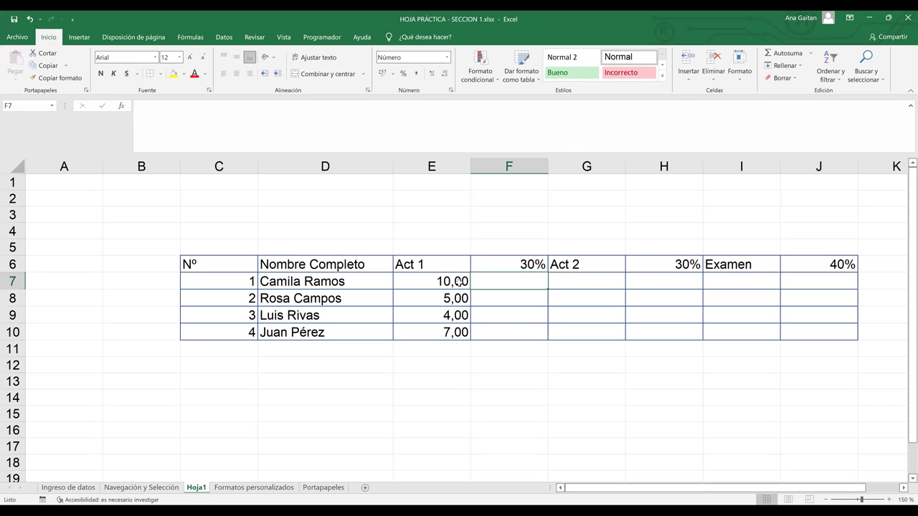
Build the formula =E7*F$6 in F7, locking the weight's row with F4
text(=)
click(459, 281)
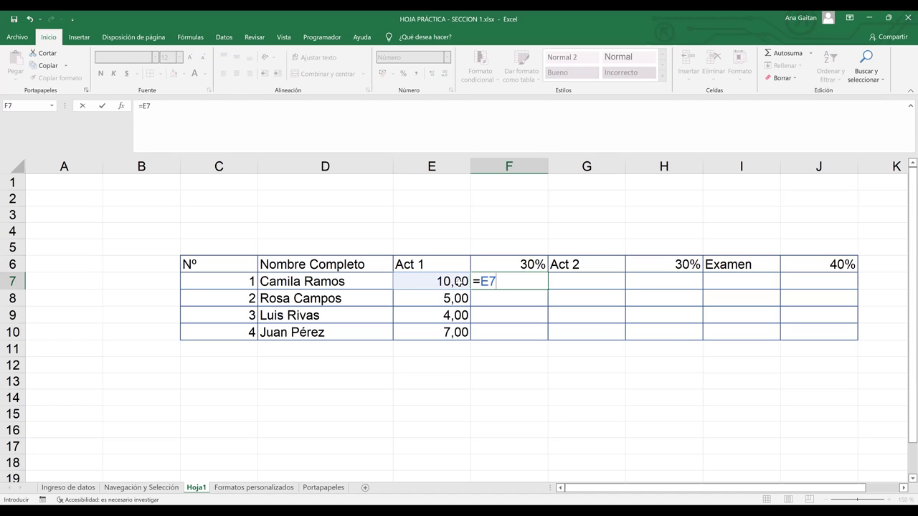
text(*)
click(523, 264)
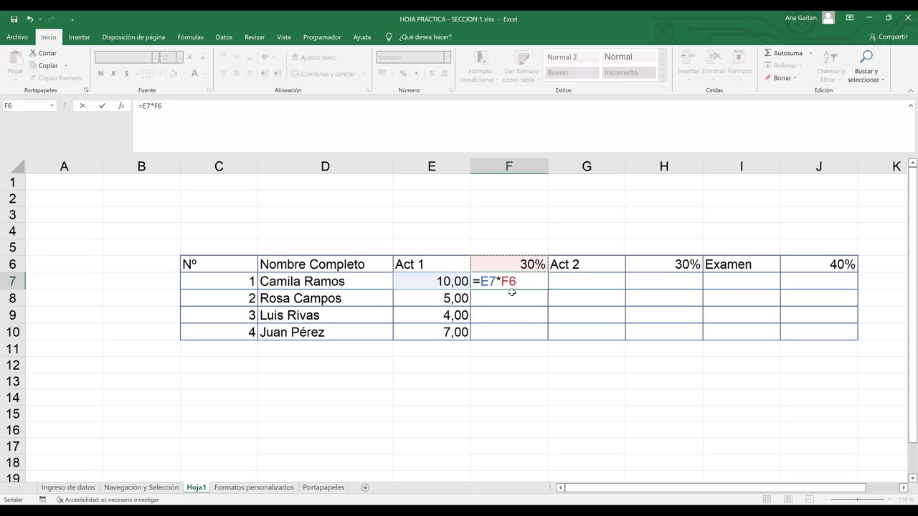
key(F4)
key(F4)
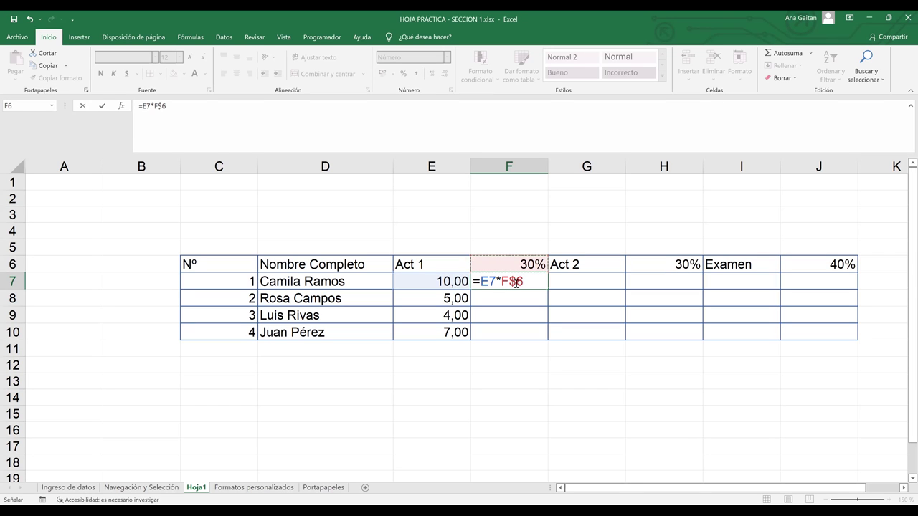
Anchor F7's weight reference so it reads =E7*$F$6, giving 3,00
key(F4)
key(F4)
key(F4)
key(Return)
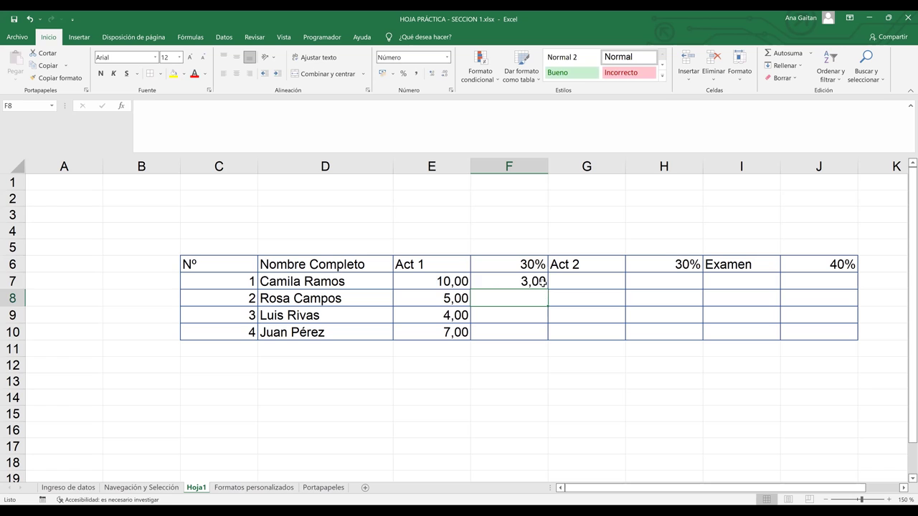
click(545, 284)
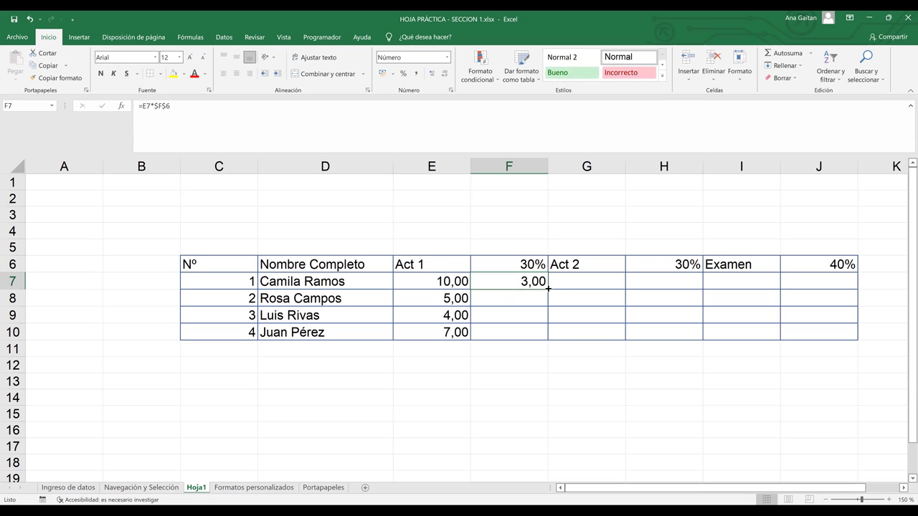
Fill F7's formula down to F10 and inspect the copied formulas in F8, F9 and F10
drag(548, 289, 547, 336)
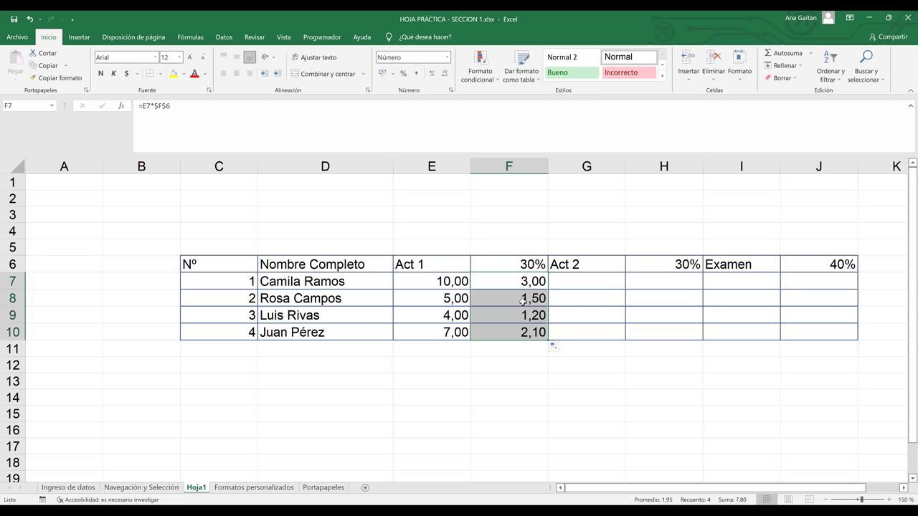
double_click(522, 302)
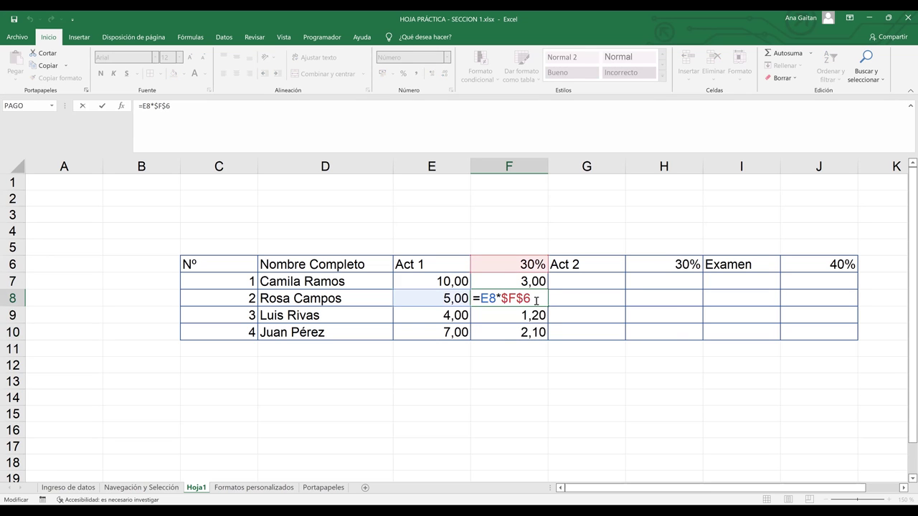
key(Return)
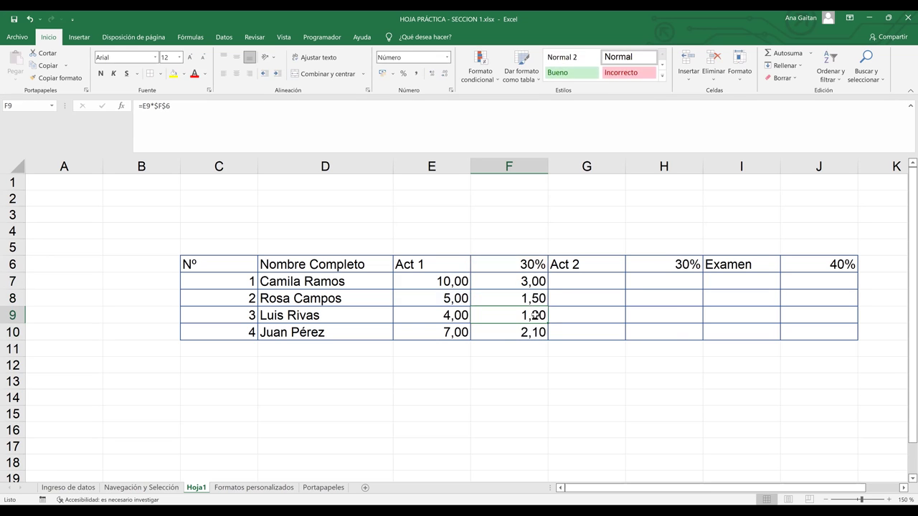
double_click(536, 316)
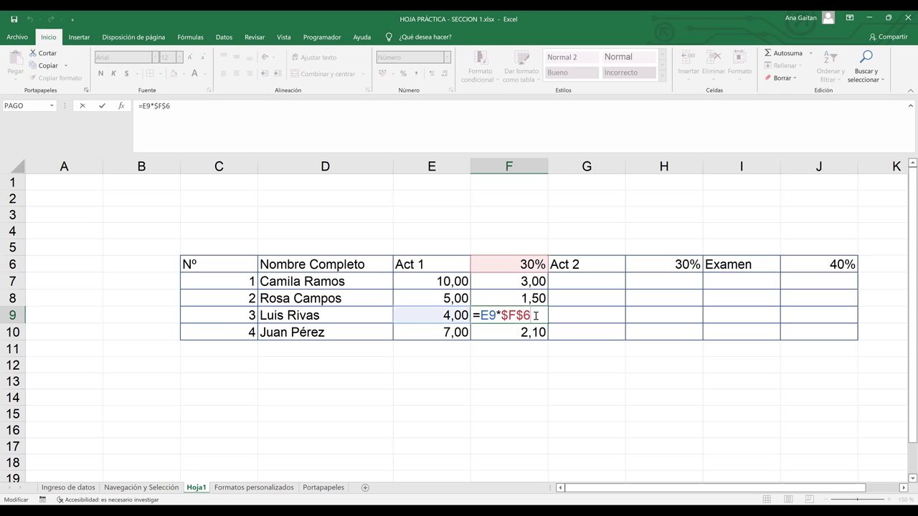
key(Return)
double_click(535, 332)
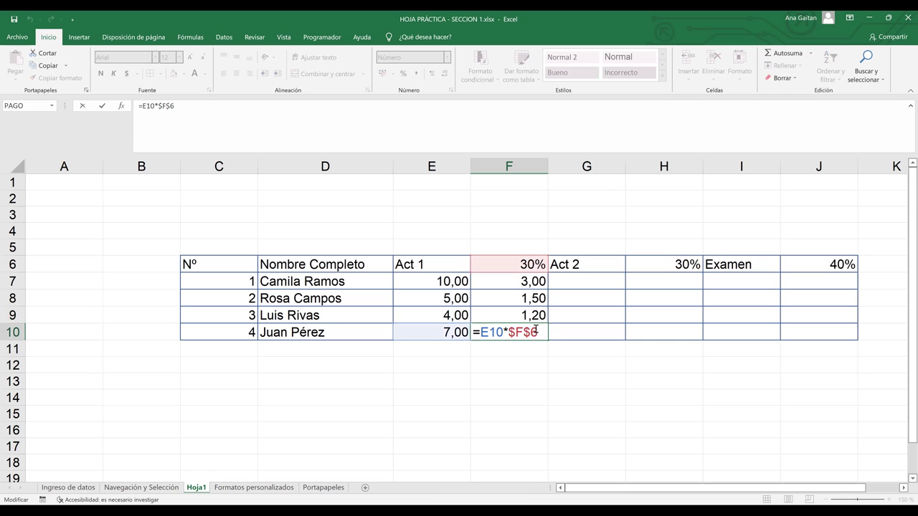
key(Return)
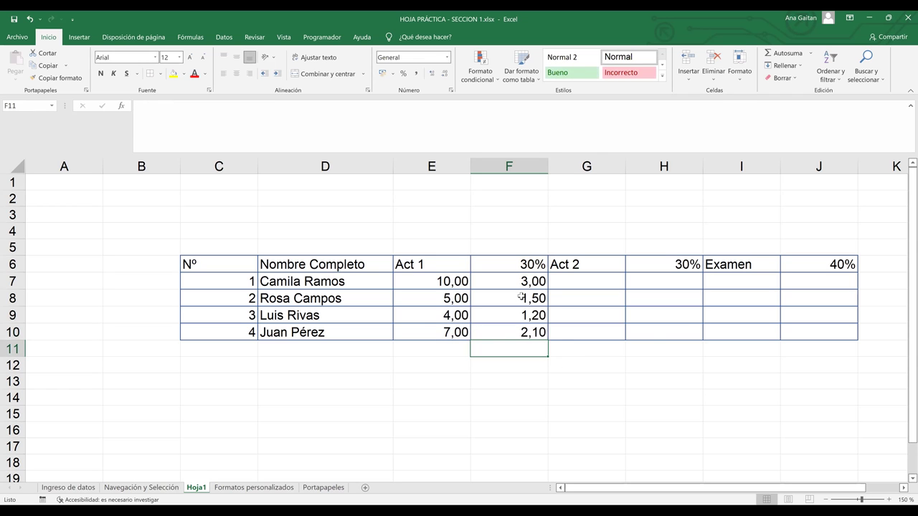
Recheck the F8:F10 formulas still point at $F$6, then select the Act 1 scores
key(Right)
drag(522, 284, 522, 283)
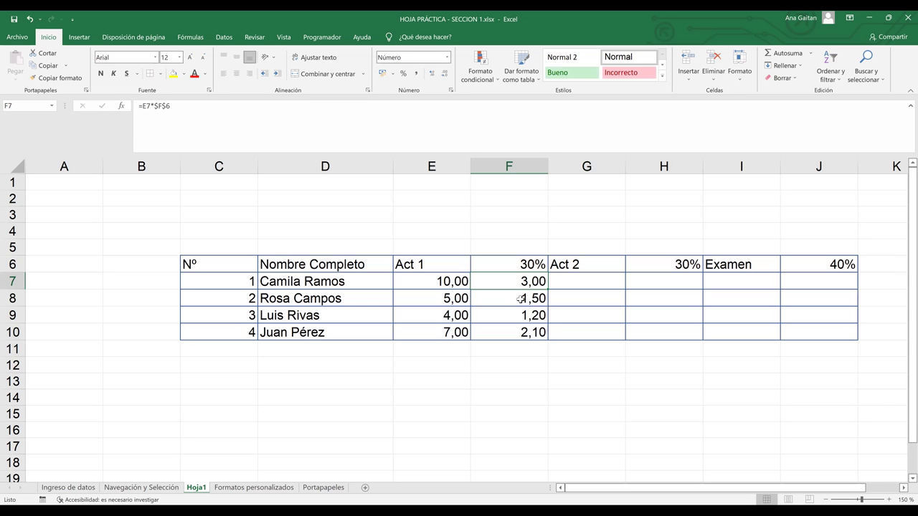
click(520, 299)
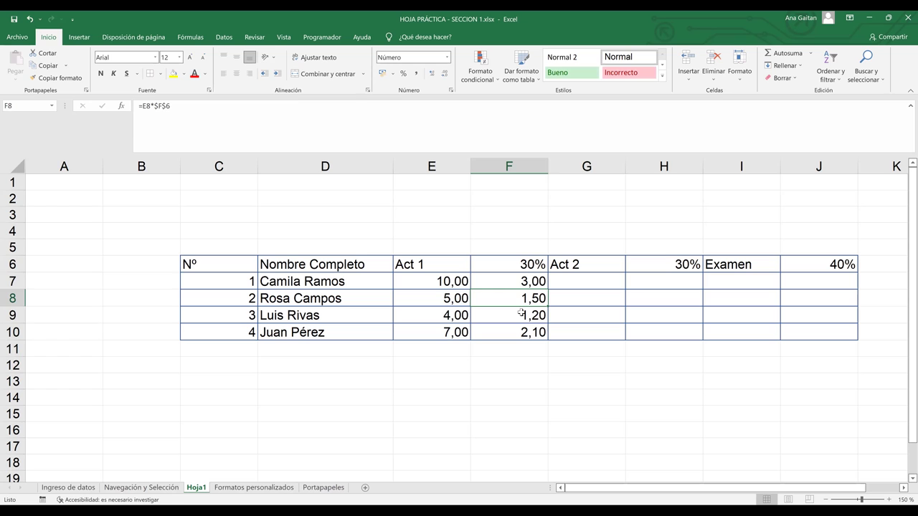
click(521, 314)
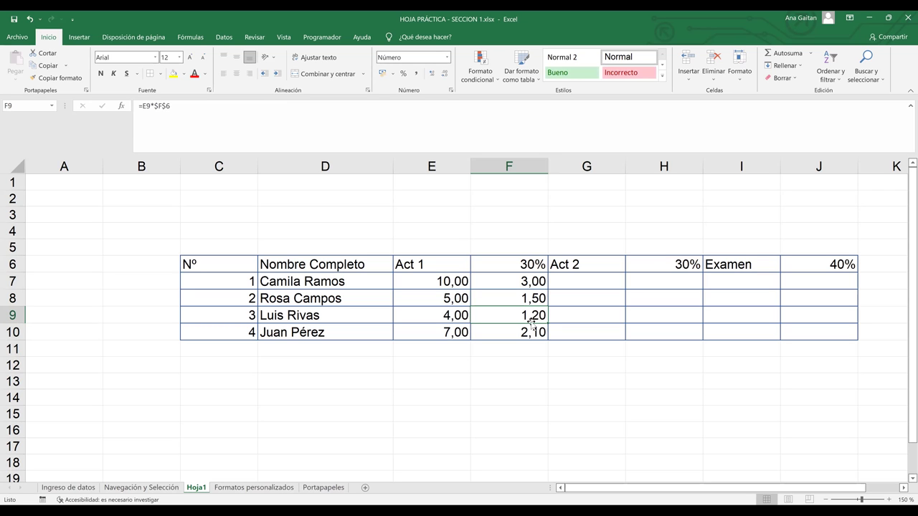
click(532, 332)
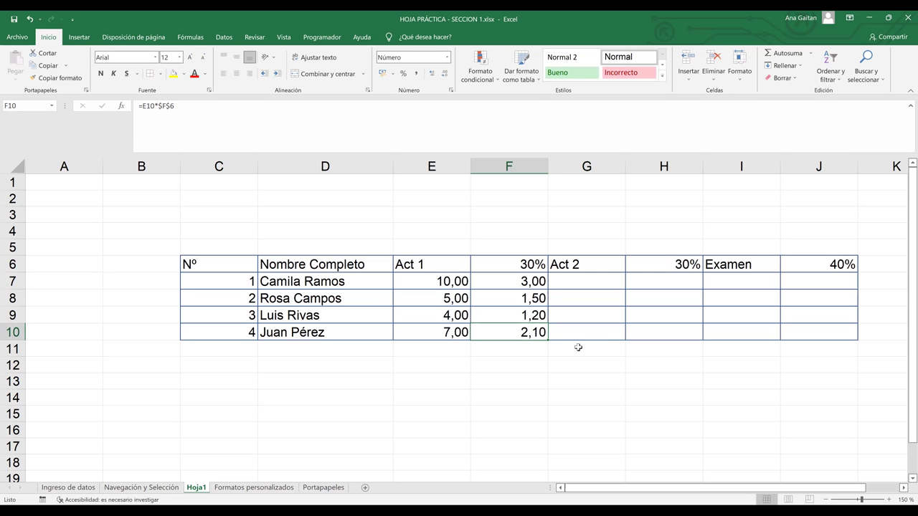
click(573, 349)
drag(458, 286, 453, 331)
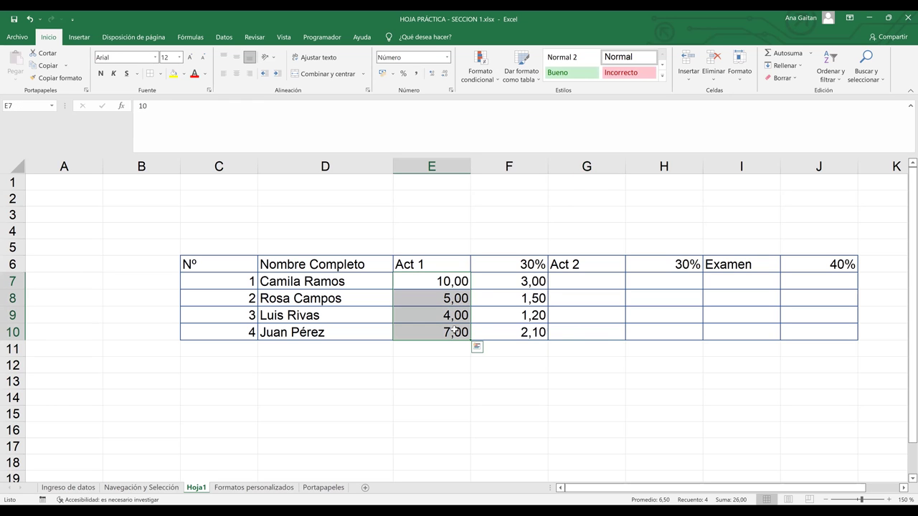
Enter Act 2 scores 5, 7, 8 and 10 in G7:G10, then begin a formula in H7
click(577, 282)
text(5)
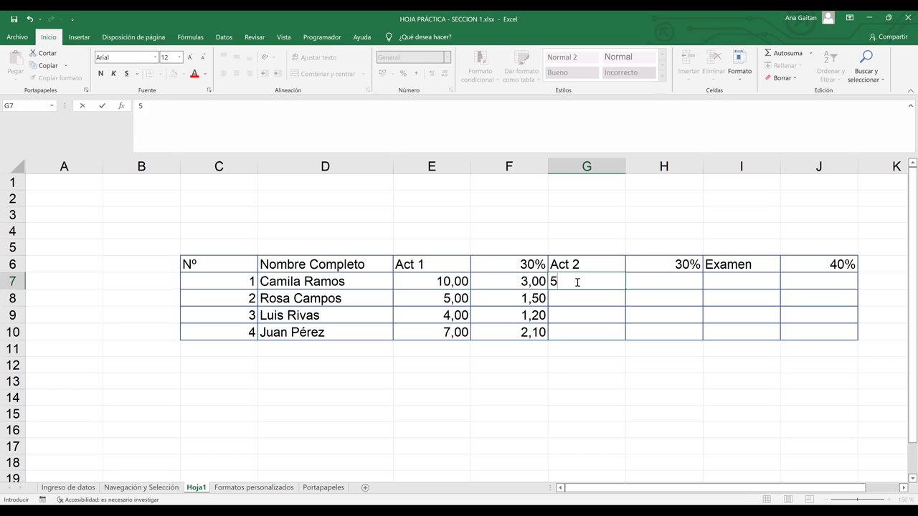
key(Return)
text(7)
key(Return)
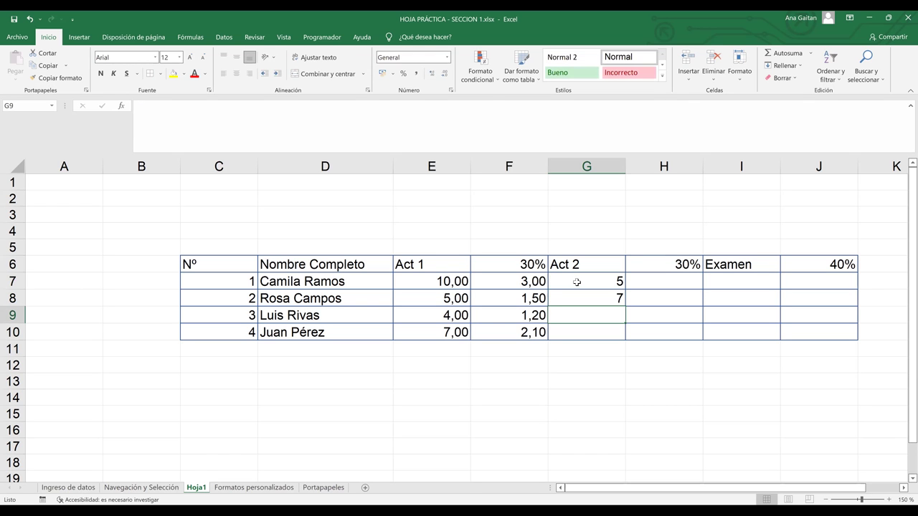
text(8)
key(Return)
text(1)
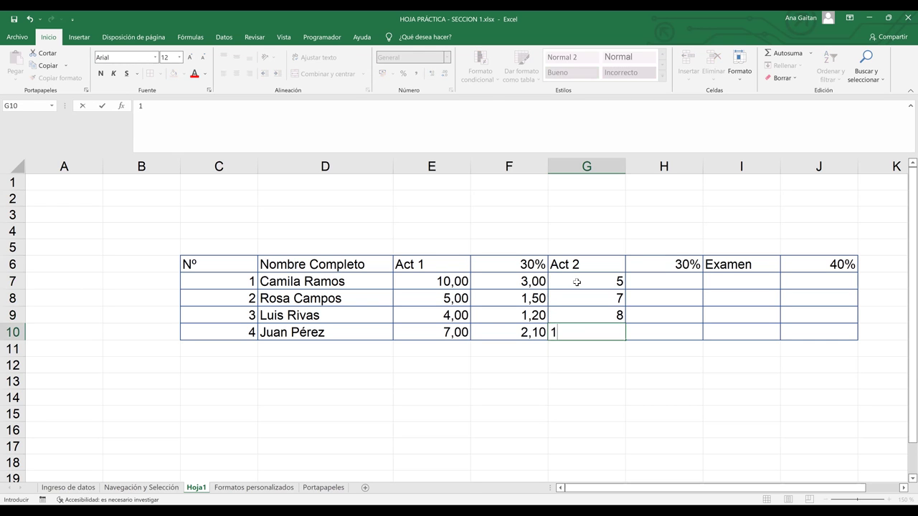
text(0)
key(Tab)
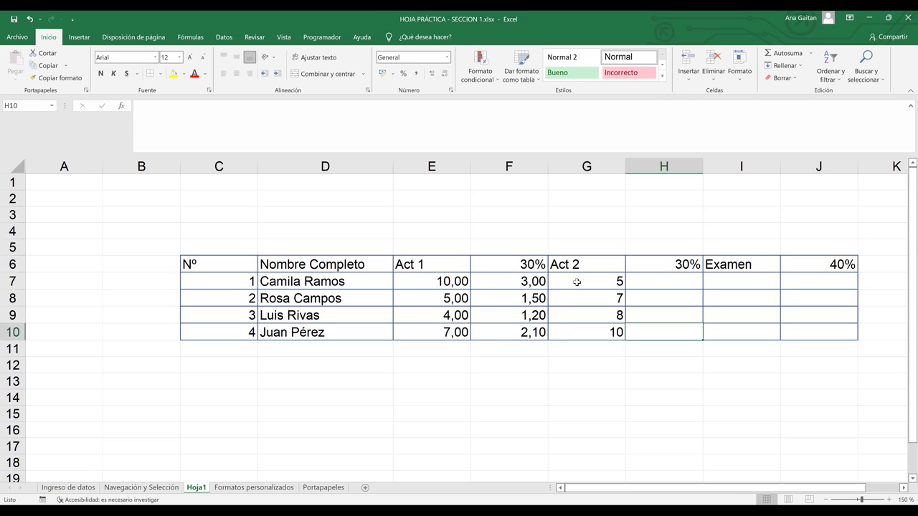
key(Up)
key(Up)
key(Up)
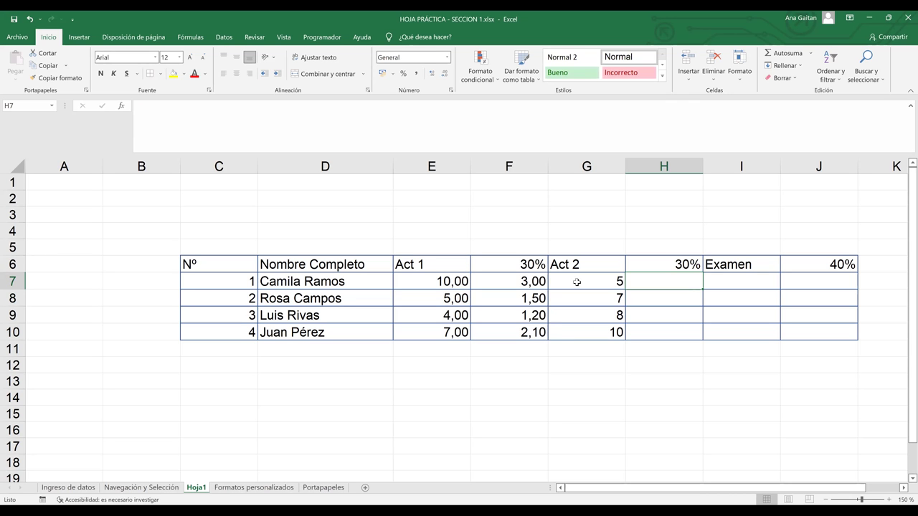
text(=)
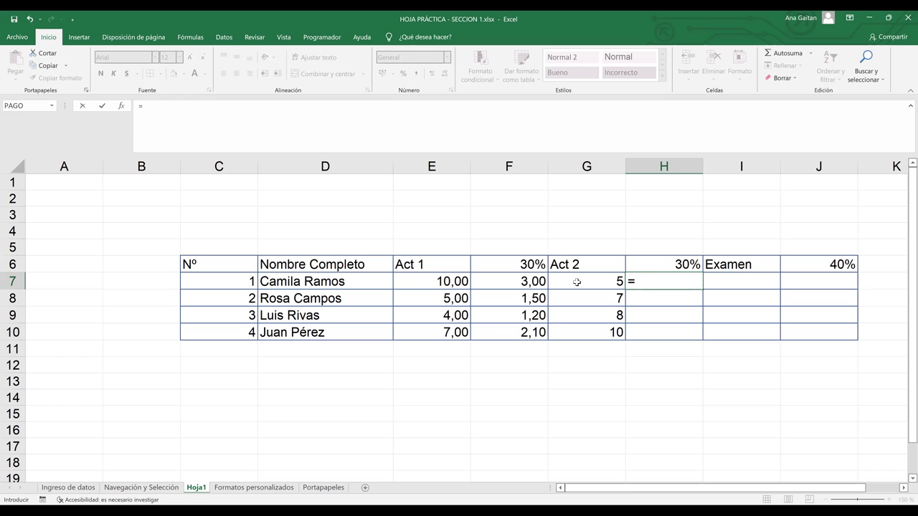
Complete H7 as =G7*$H$6 with an absolute reference to the H6 weight
click(577, 282)
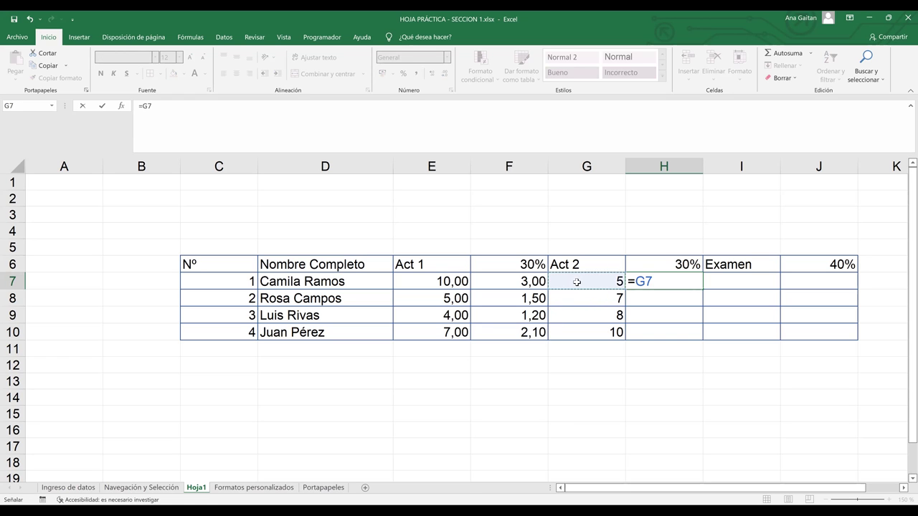
text(ç)
key(BackSpace)
text(*)
click(672, 265)
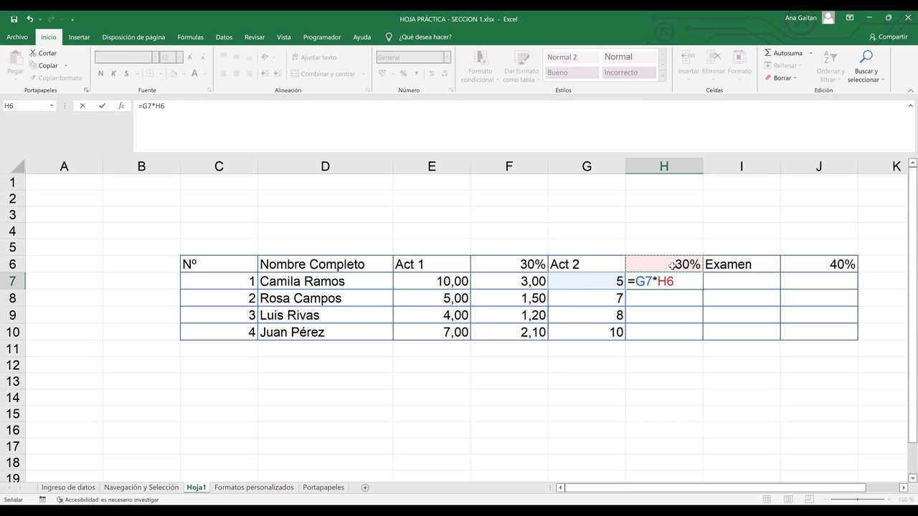
key(F4)
key(Return)
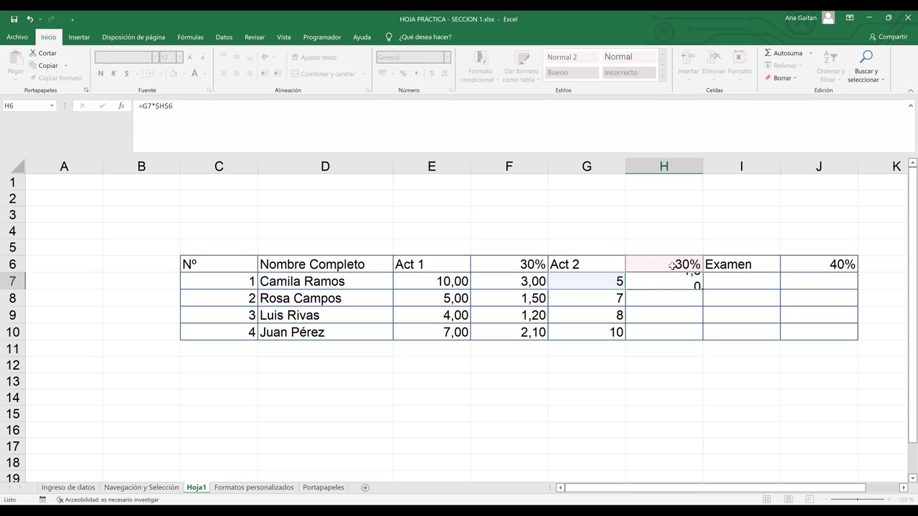
Fill H7's formula down to H10 and verify the references in H9 and H10
click(681, 281)
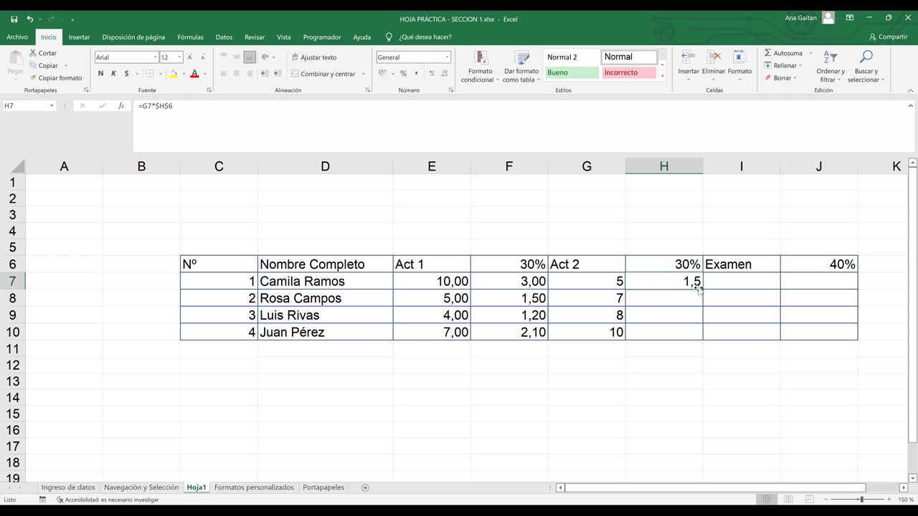
drag(704, 289, 690, 335)
click(690, 335)
click(687, 316)
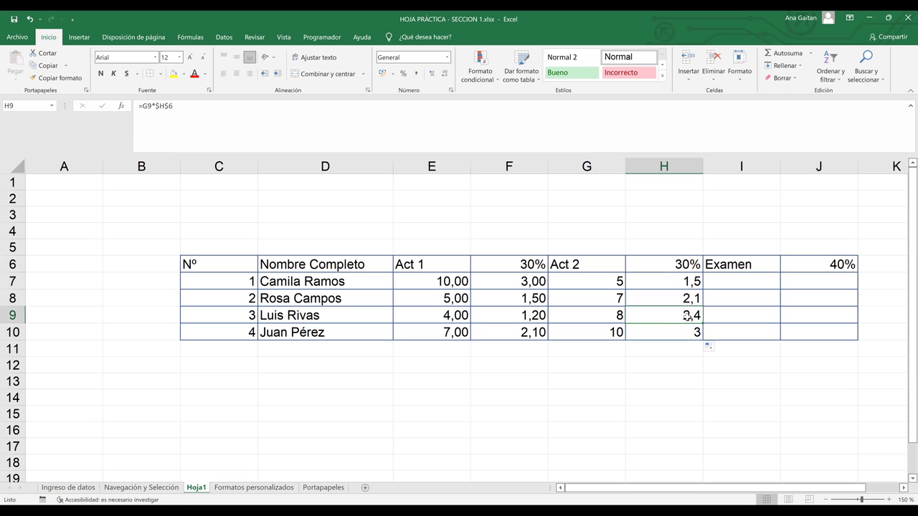
double_click(687, 316)
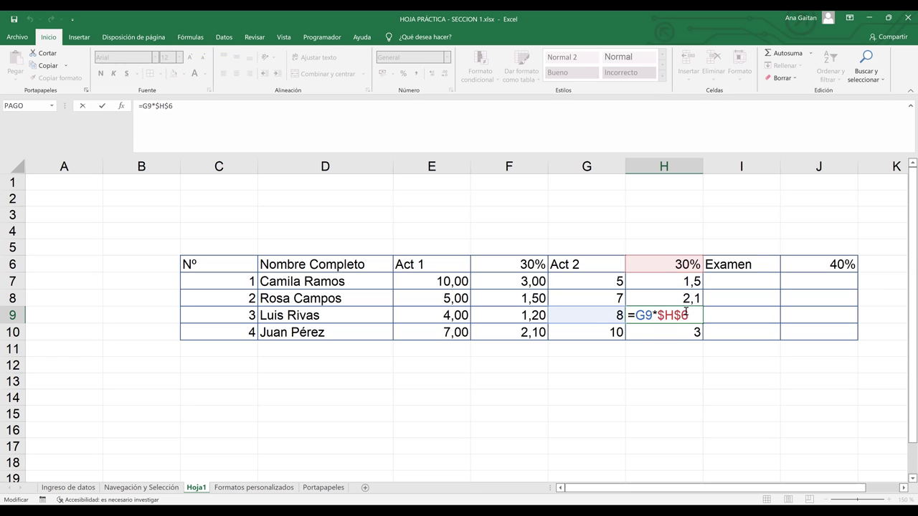
key(Return)
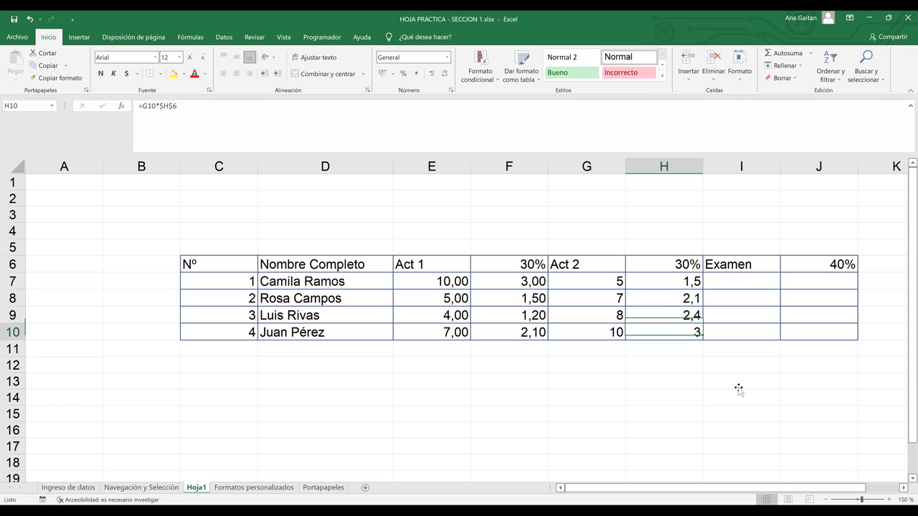
click(736, 384)
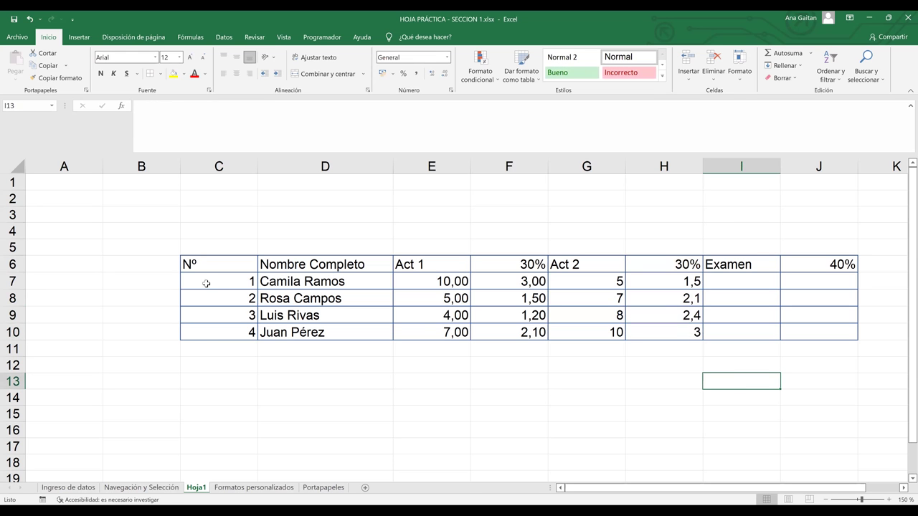
Paste a copy of the grade table C6:J10 at C14 and check H17's copied formula
drag(219, 274, 798, 333)
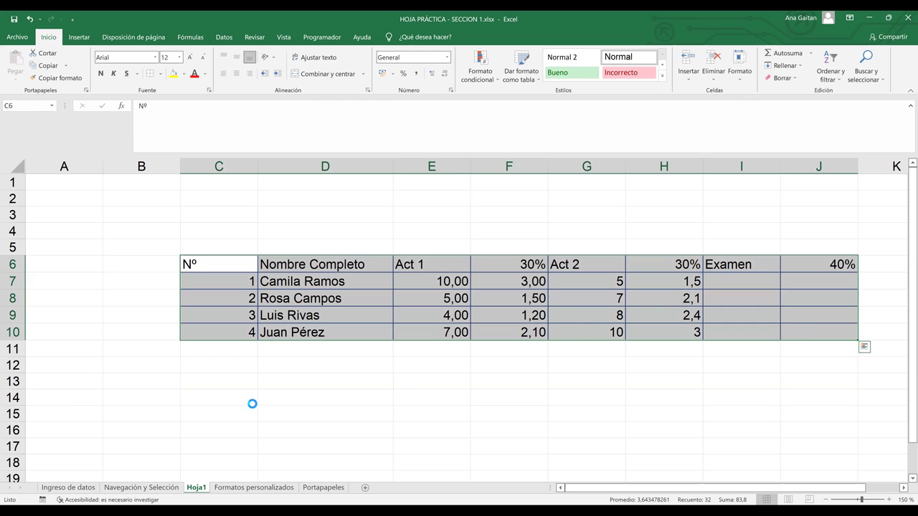
click(523, 396)
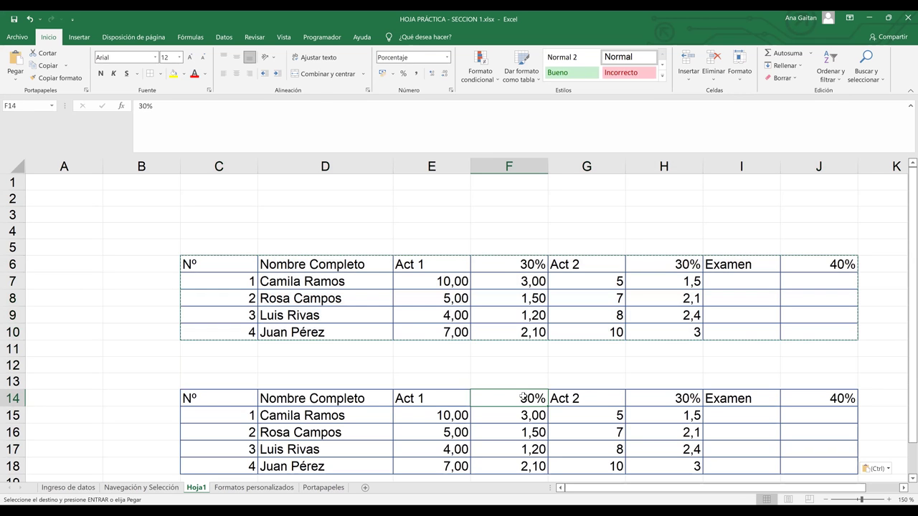
drag(593, 397, 587, 472)
click(663, 454)
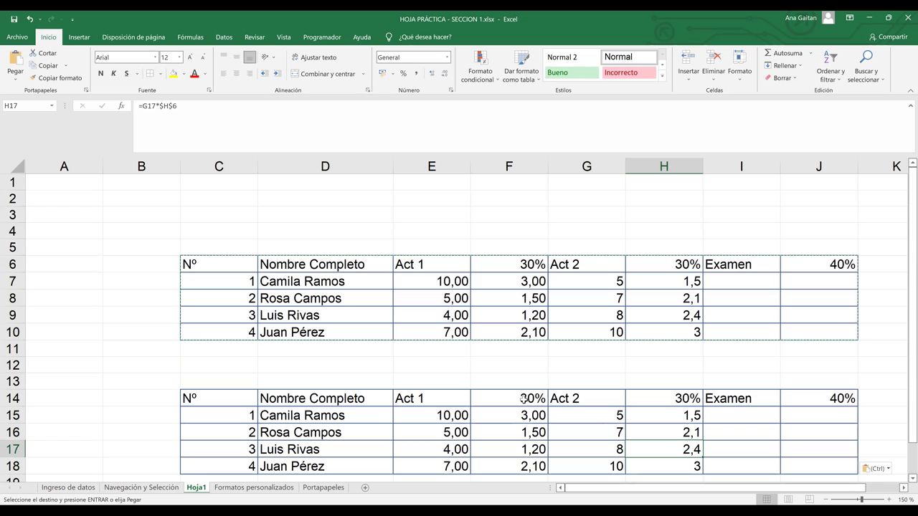
click(524, 399)
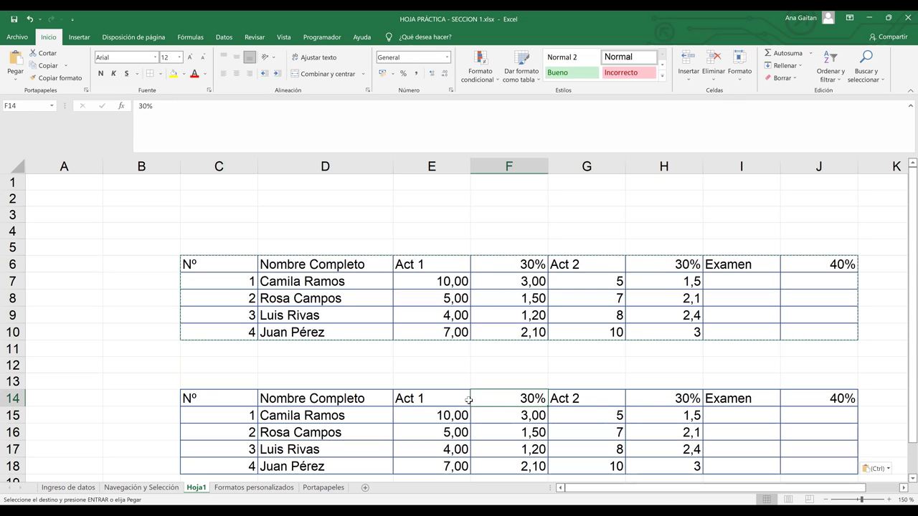
drag(468, 400, 468, 399)
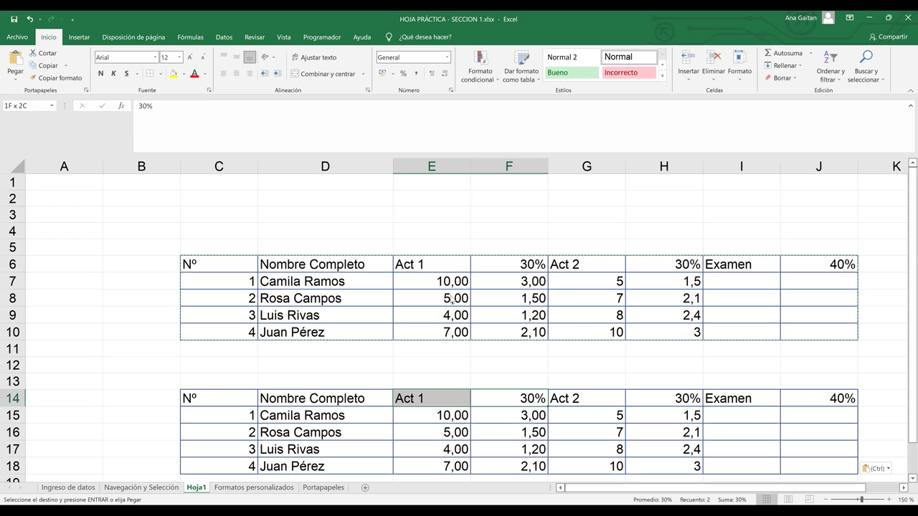
Merge and center the Act 1 header over two columns and make it read 'Act 1 30%'
key(alt+o)
key(c)
key(c)
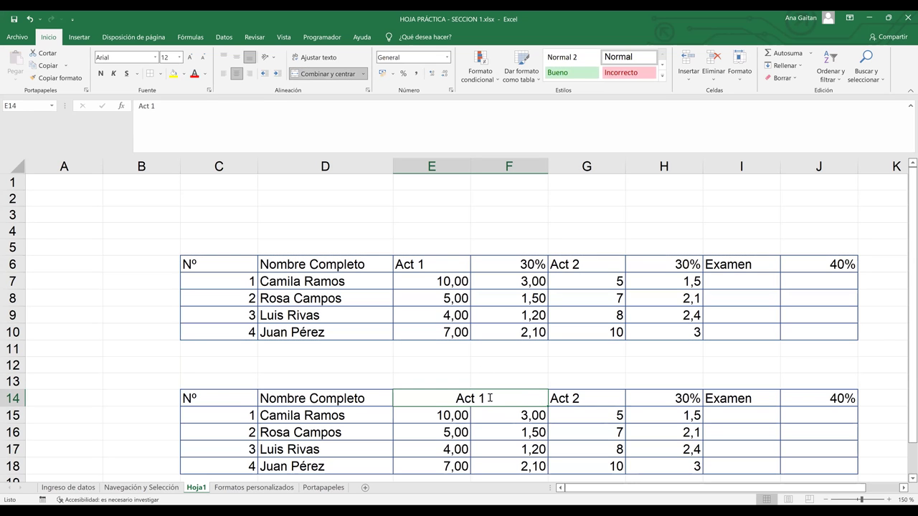
double_click(490, 399)
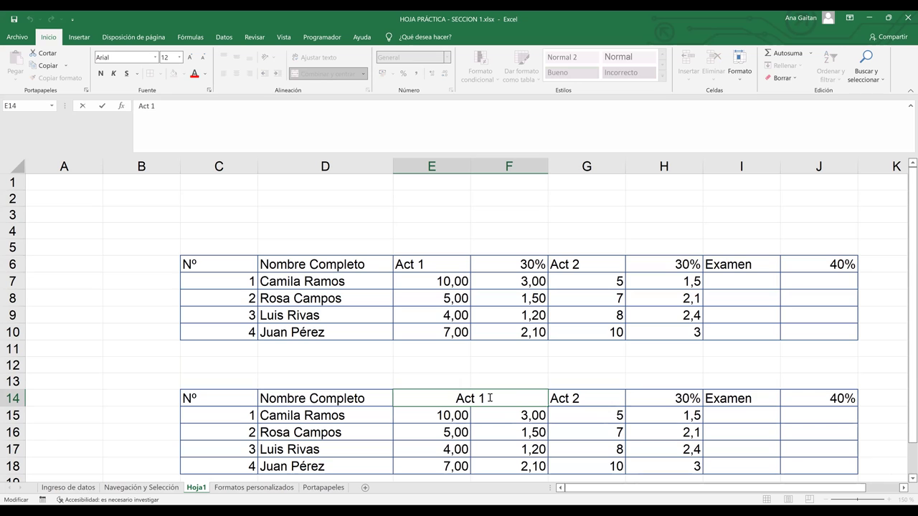
text(30%)
key(Return)
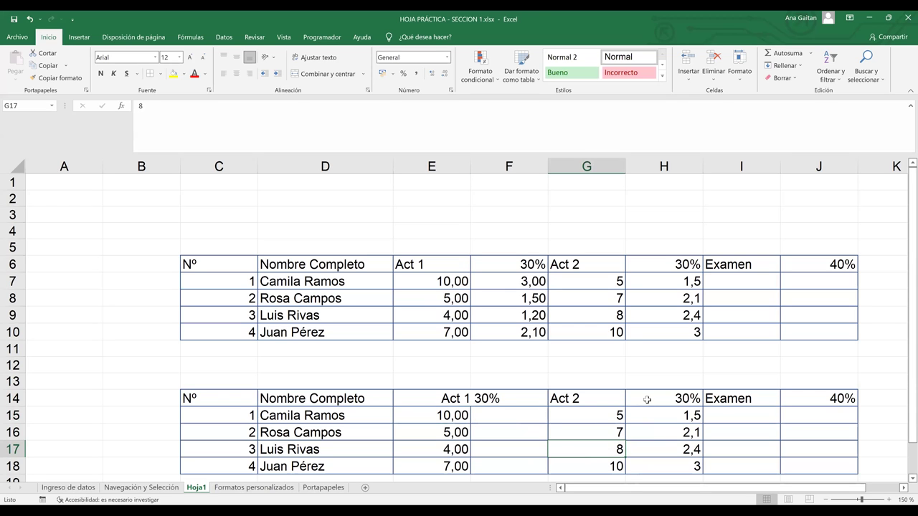
Merge the Act 2 header across G14:H14 and add 30% to it
drag(590, 405, 670, 397)
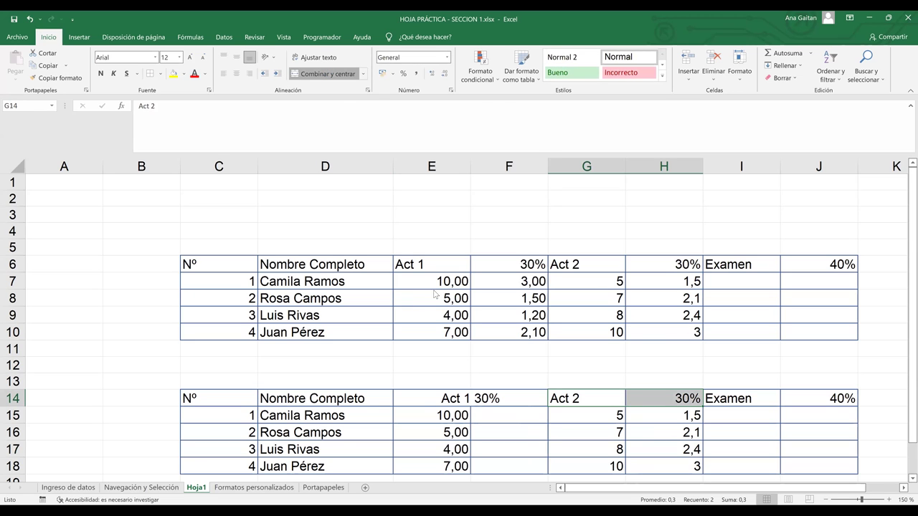
key(F4)
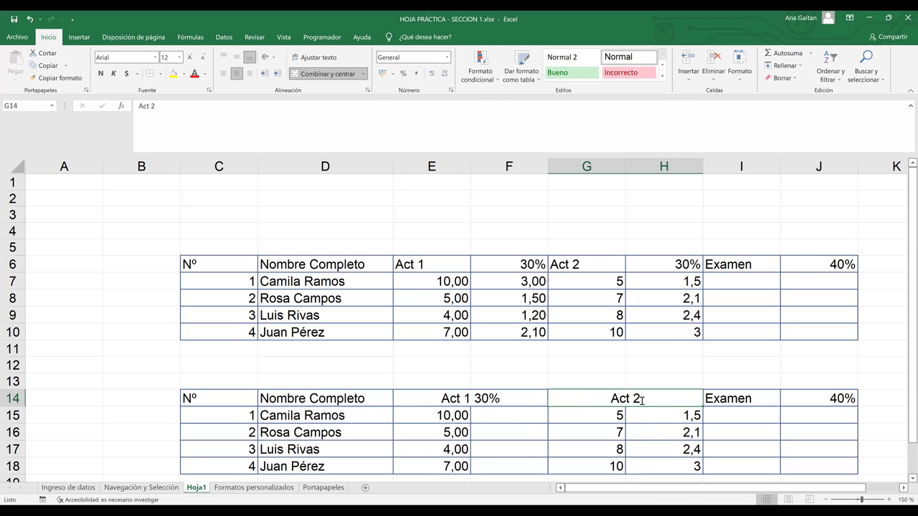
double_click(640, 400)
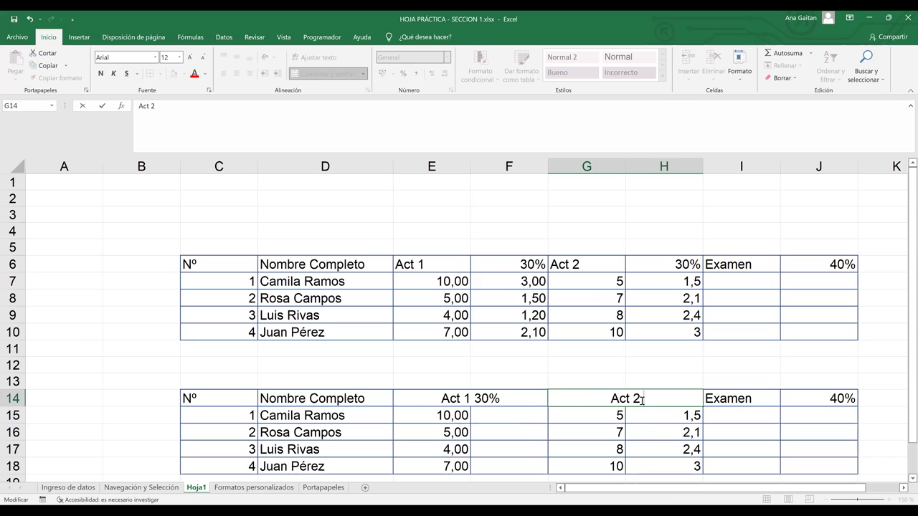
text(30%)
click(792, 401)
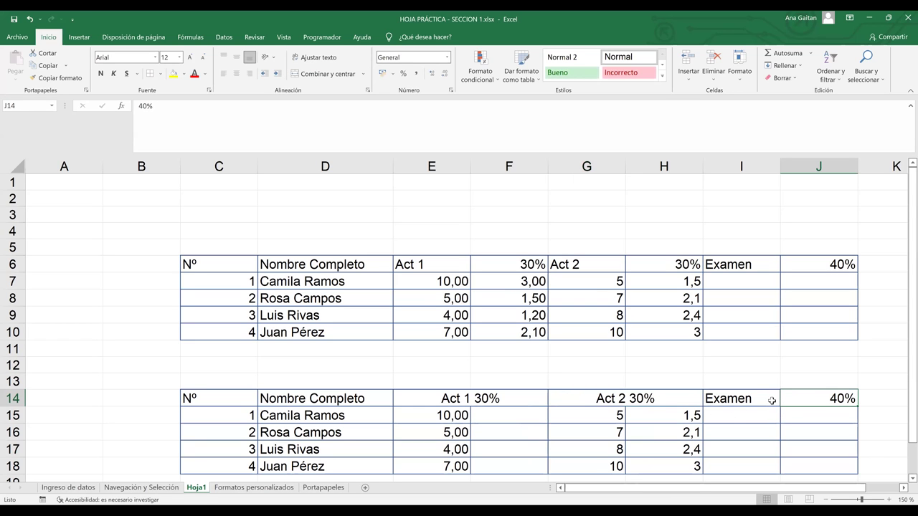
Merge the Examen header across I14:J14 and add 40% to it
key(shift+Left)
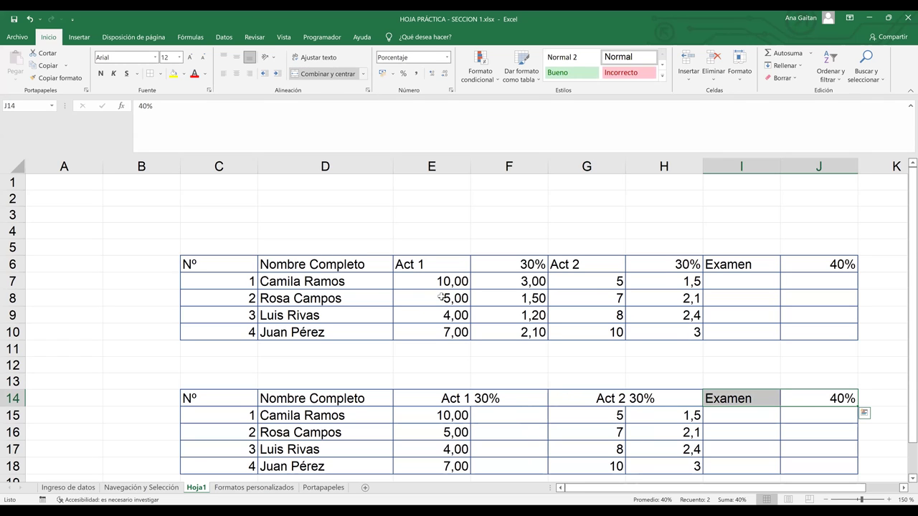
double_click(822, 400)
text(40)
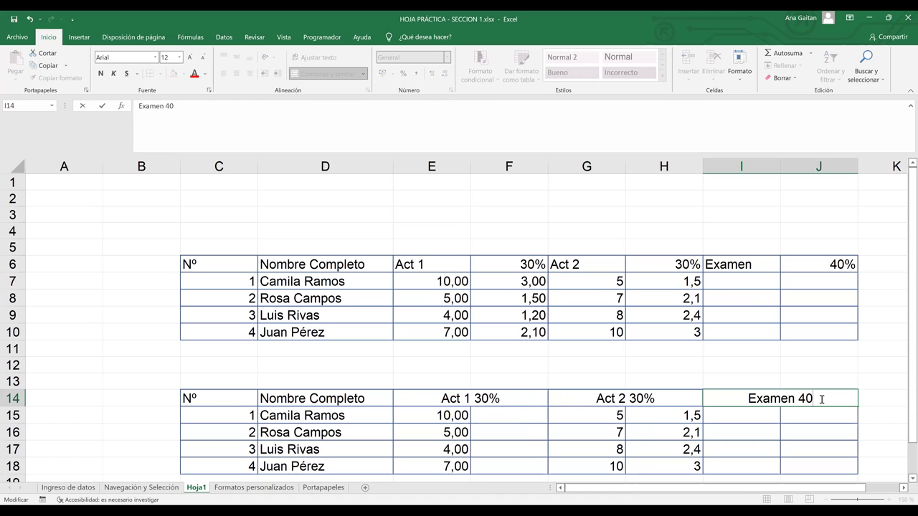
text(%)
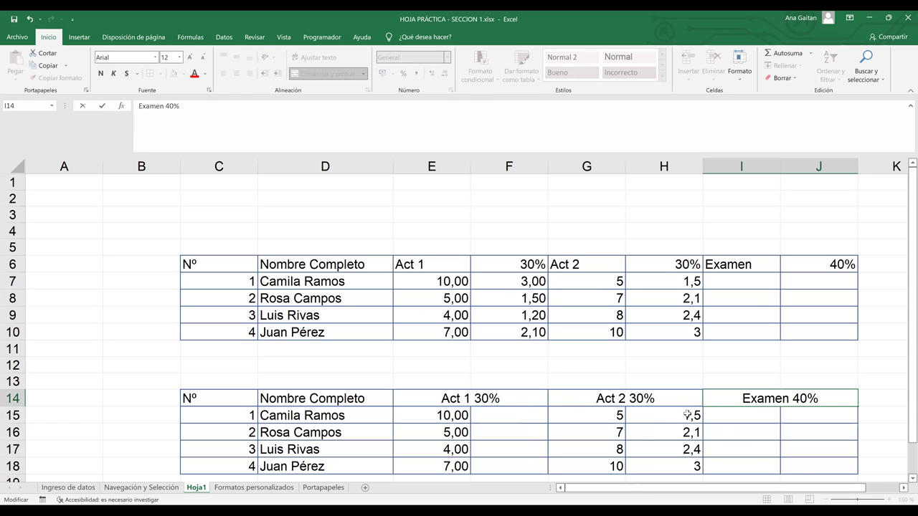
click(687, 414)
Clear the old Act 2 weighted values from H15:H18
shift+click(691, 466)
key(BackSpace)
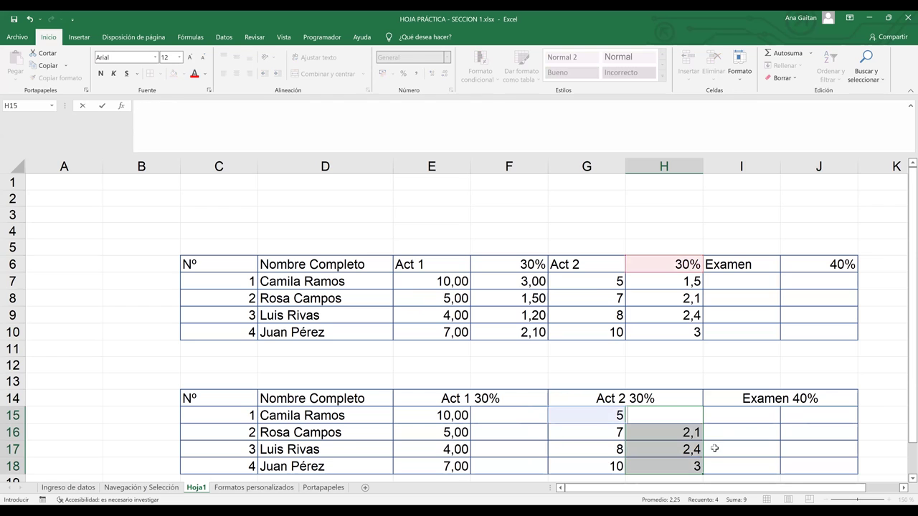
key(Return)
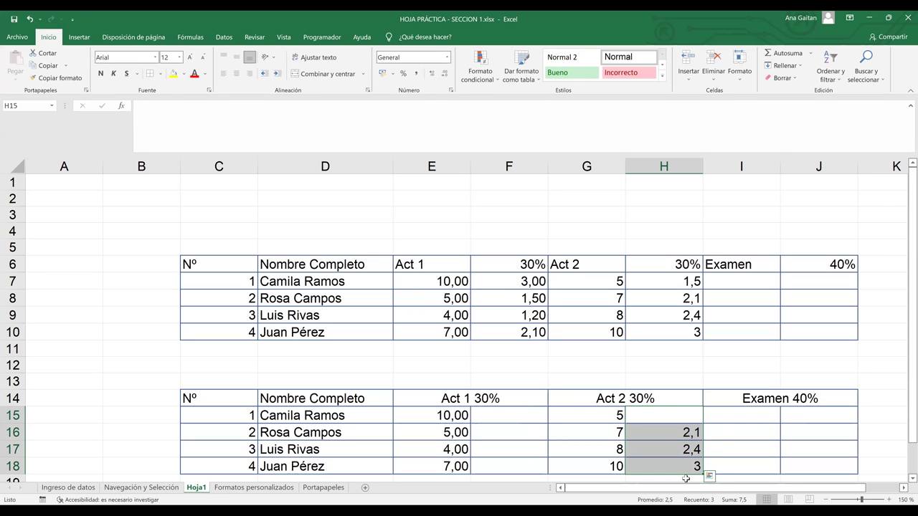
key(Delete)
Enter the Examen scores 10, 6, 9 and 3 in I15:I18
click(734, 415)
text(10)
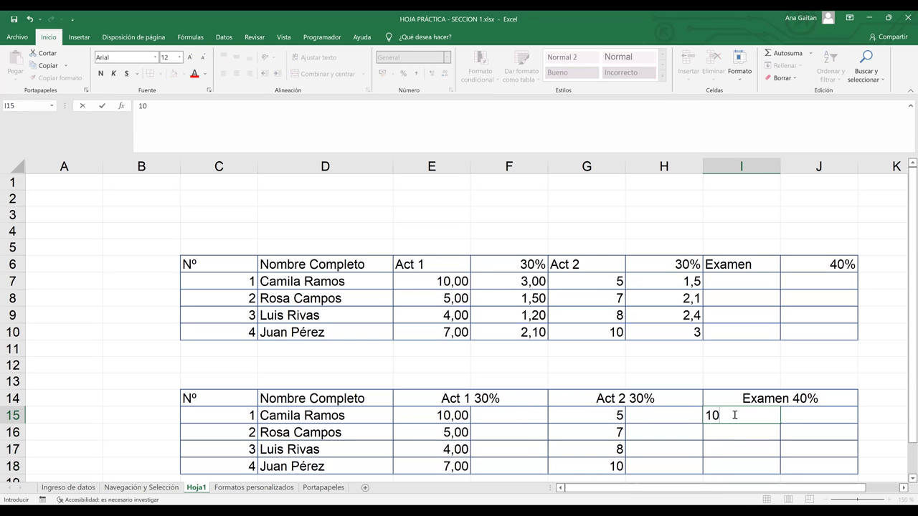
key(BackSpace)
text(07)
key(BackSpace)
key(Return)
text(6)
key(Return)
text(9)
key(Return)
text(3)
key(Return)
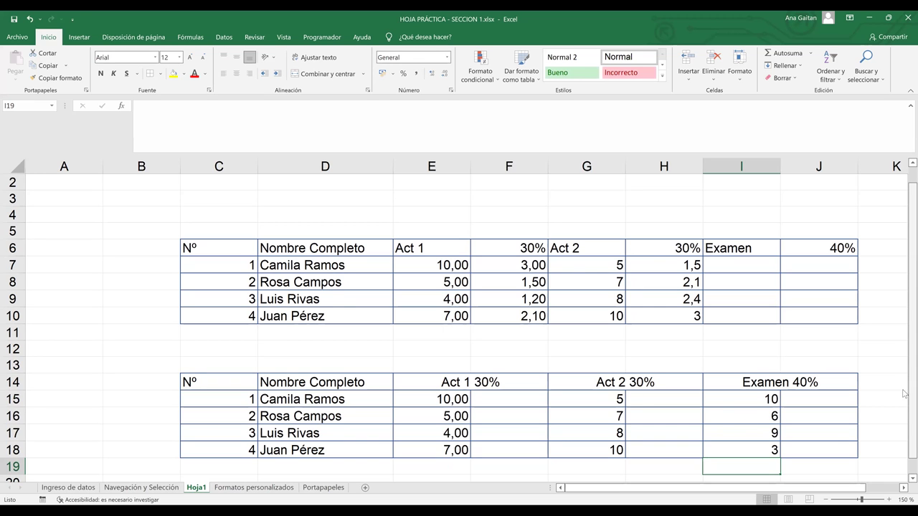
scroll(431, 391, down, 1)
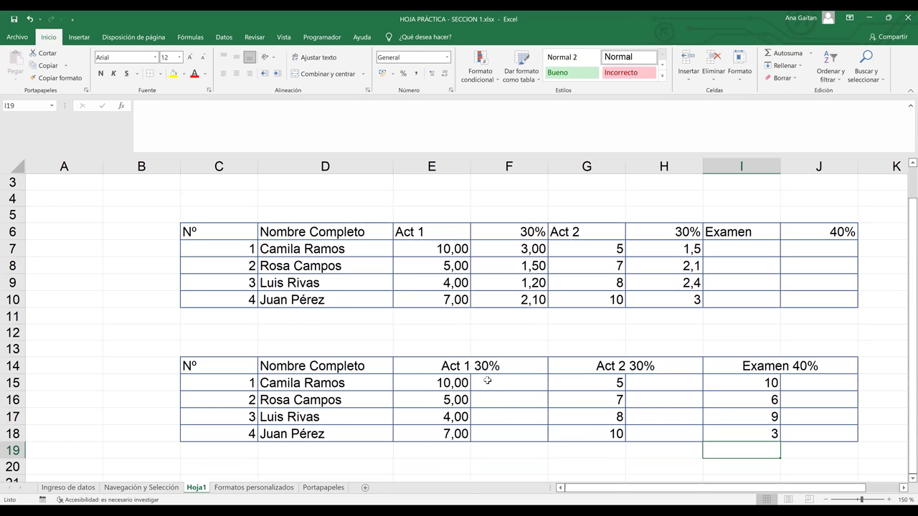
click(487, 381)
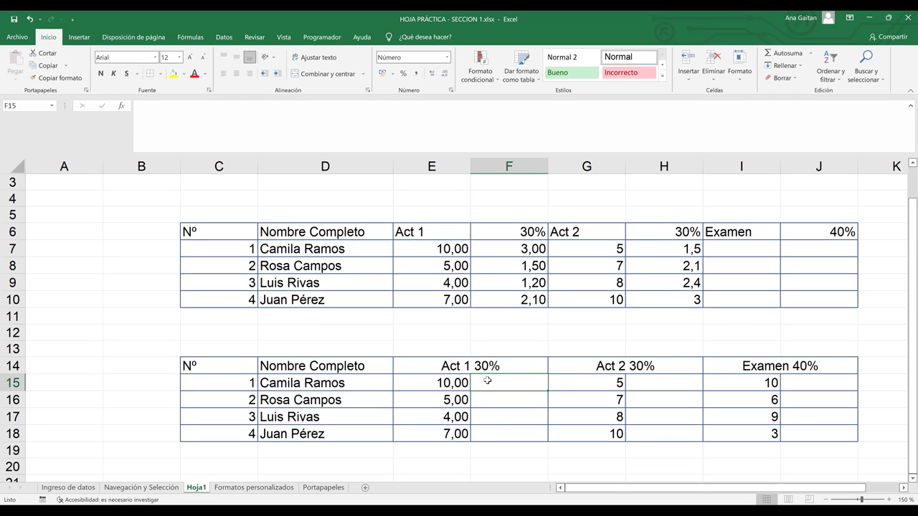
Enter =E15*0,3 in F15 to weight the first Act 1 score
text(=)
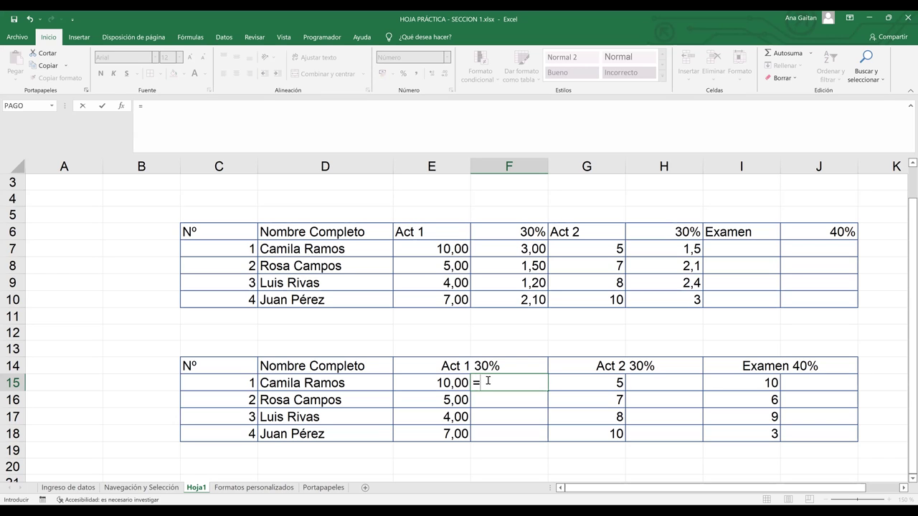
click(448, 383)
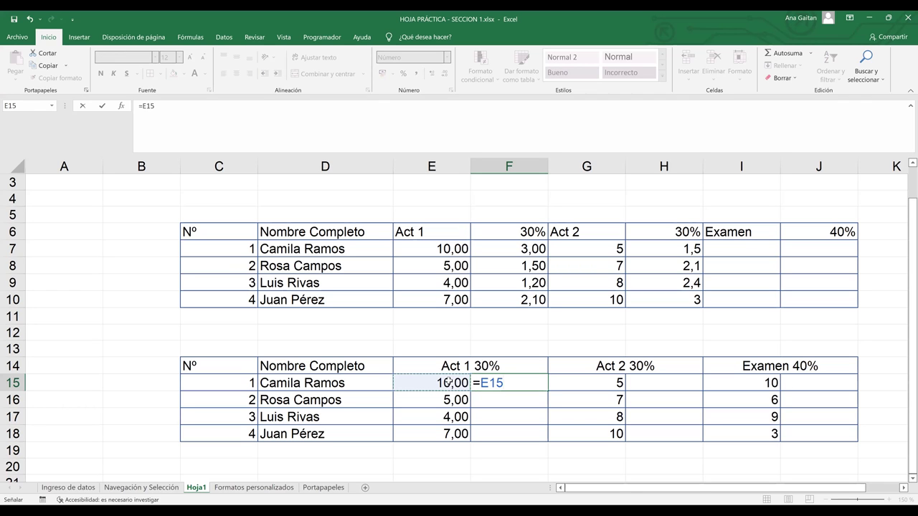
text(*)
text(0,)
text(20)
key(BackSpace)
key(BackSpace)
text(3)
key(Return)
click(529, 387)
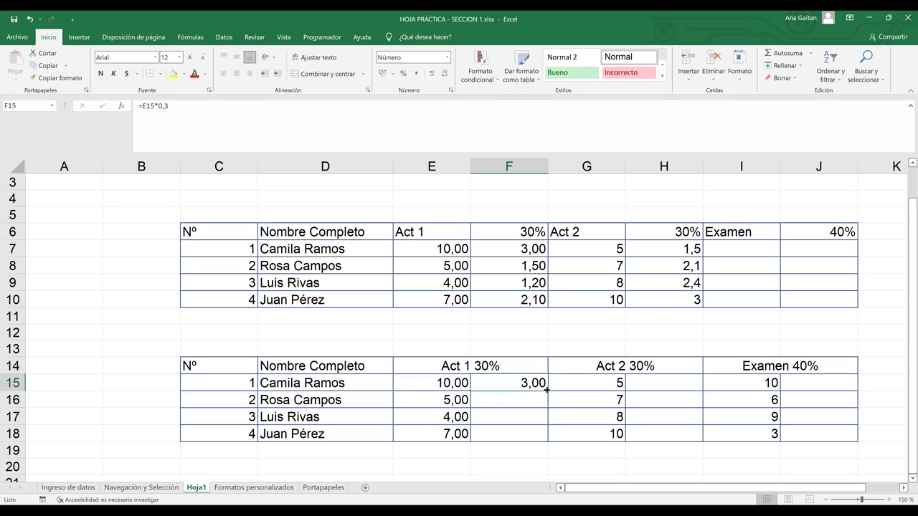
Copy F15's formula down to F17 and verify the formulas in F16 and F17
drag(547, 389, 525, 398)
double_click(526, 399)
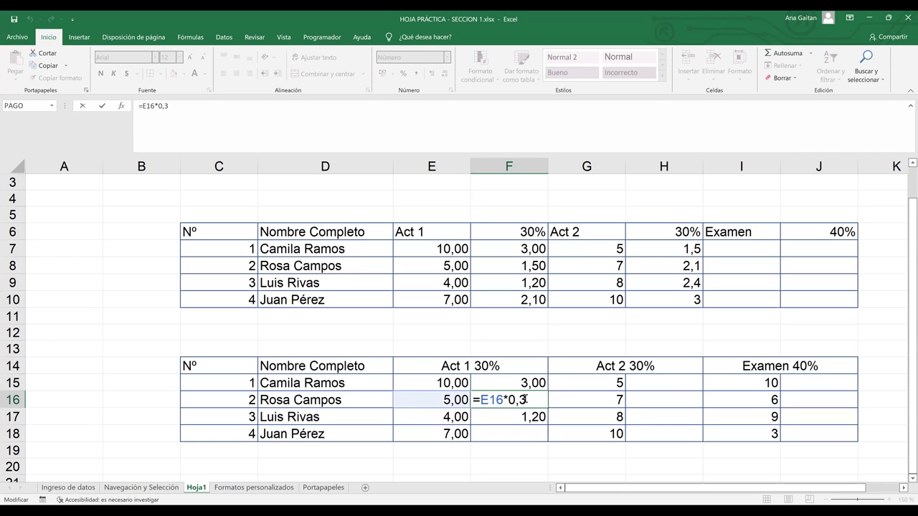
text(ç)
key(BackSpace)
key(Return)
double_click(539, 417)
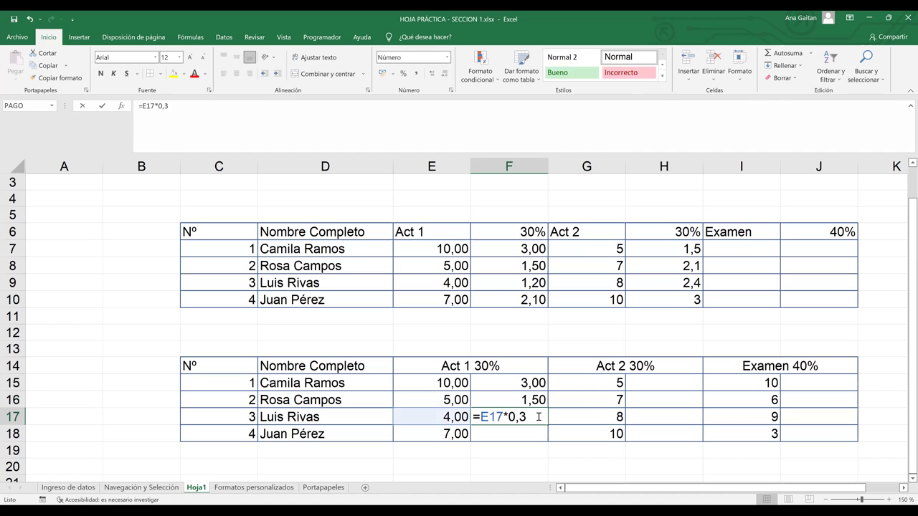
key(Return)
Extend the formula into F18 and confirm F15:F18 all multiply by 0,3
click(538, 417)
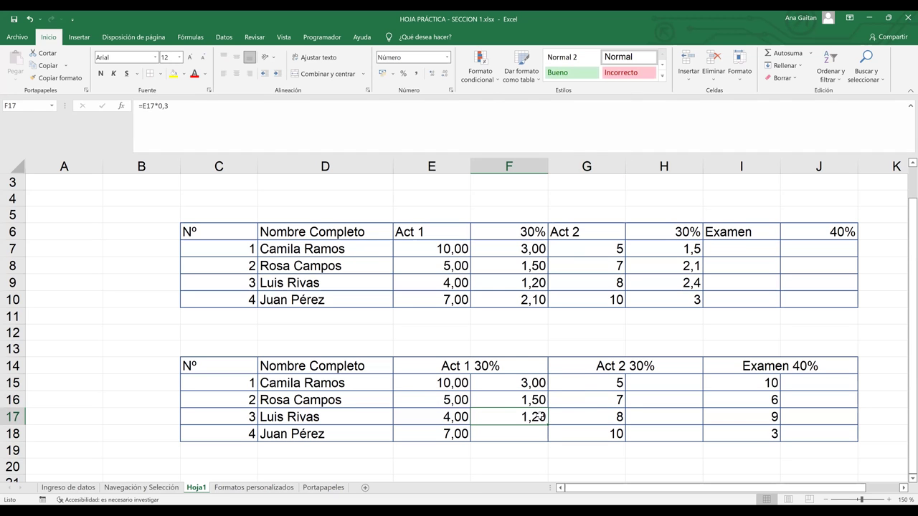
drag(545, 425, 549, 439)
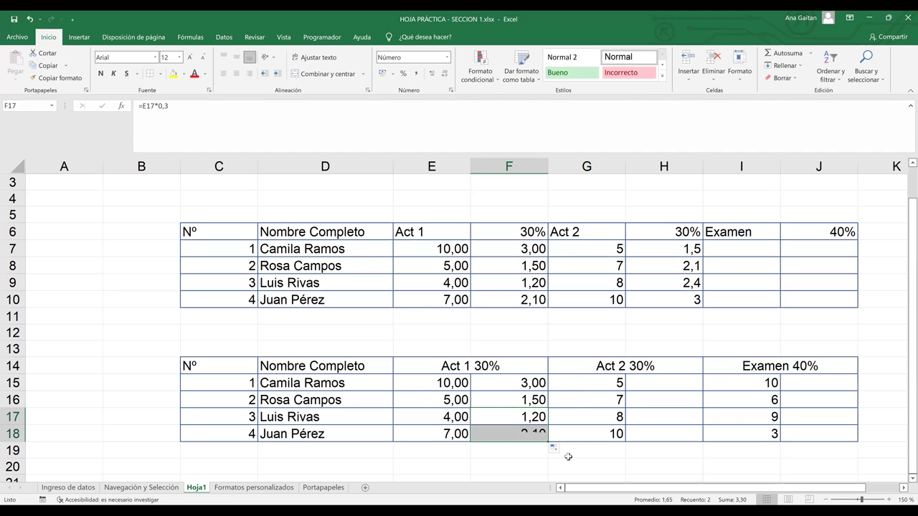
click(581, 465)
click(531, 433)
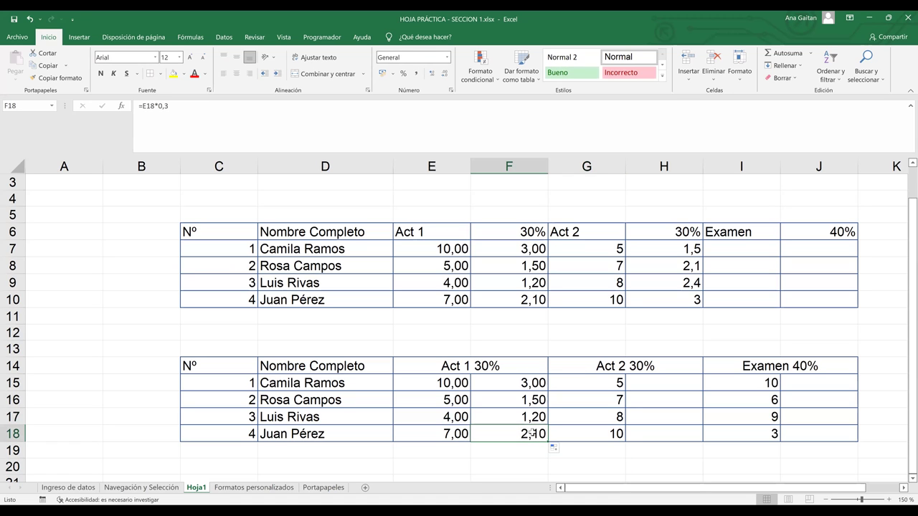
double_click(532, 433)
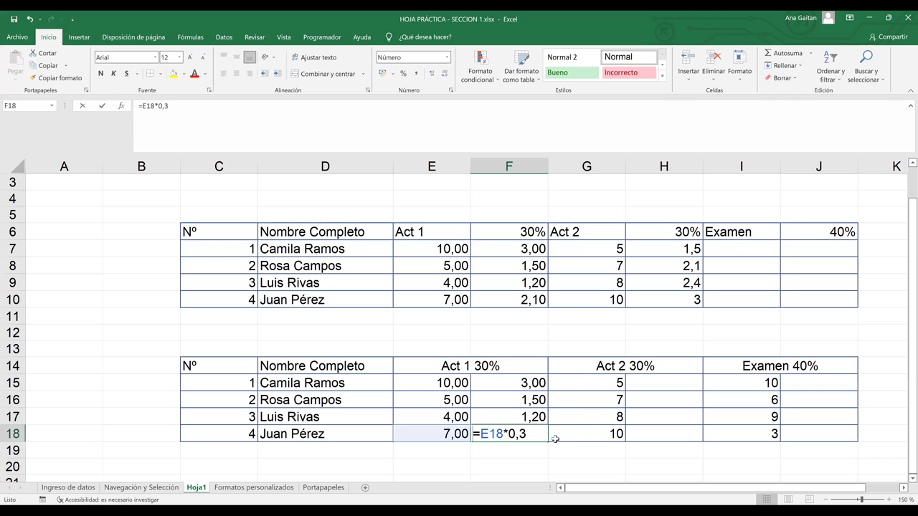
key(Return)
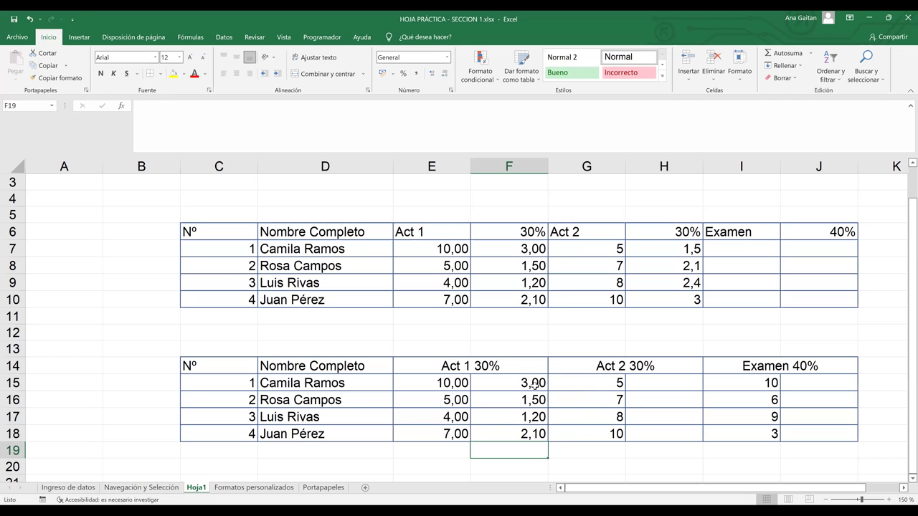
click(533, 385)
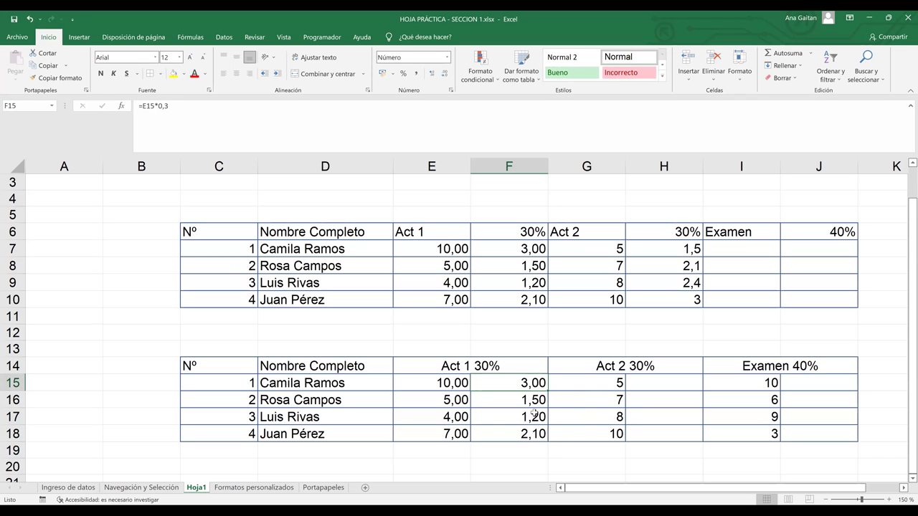
drag(533, 401, 534, 433)
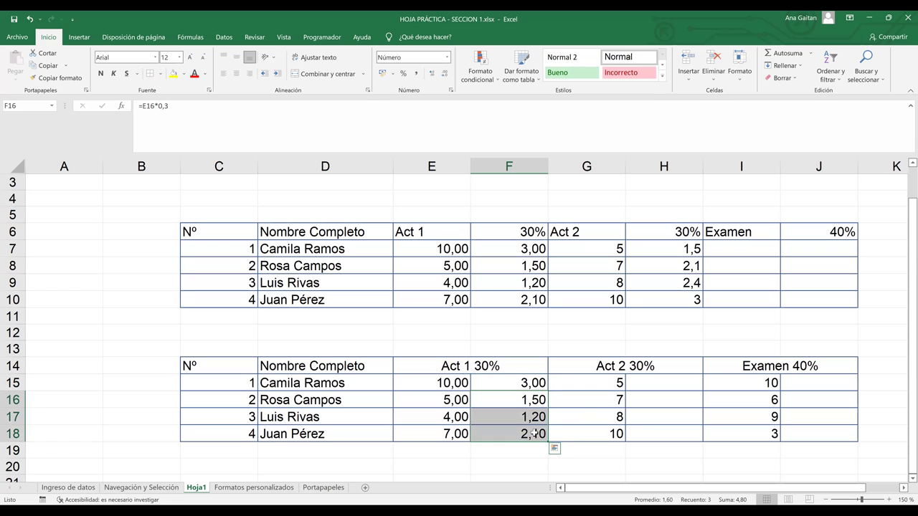
click(575, 427)
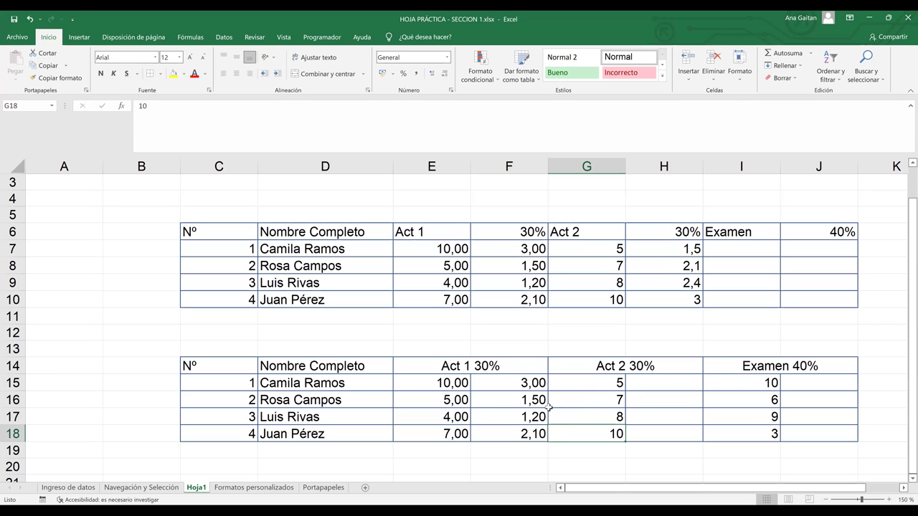
Change the lower table's Act 1 header percentage from 30% to 50%
double_click(481, 366)
key(Delete)
text(5)
key(Return)
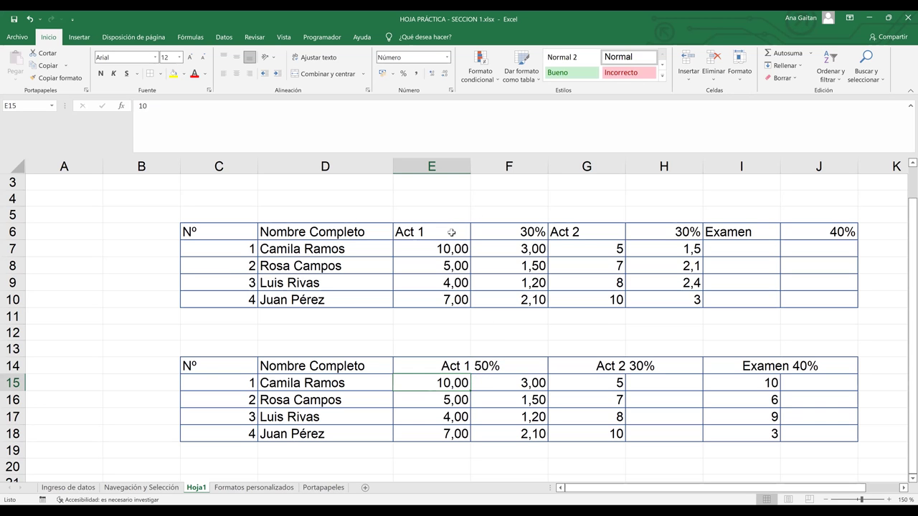
Set the upper table's F6 weight to 50% so F7:F10 recalculate to 5,00, 2,50, 2,00, 3,50
click(513, 235)
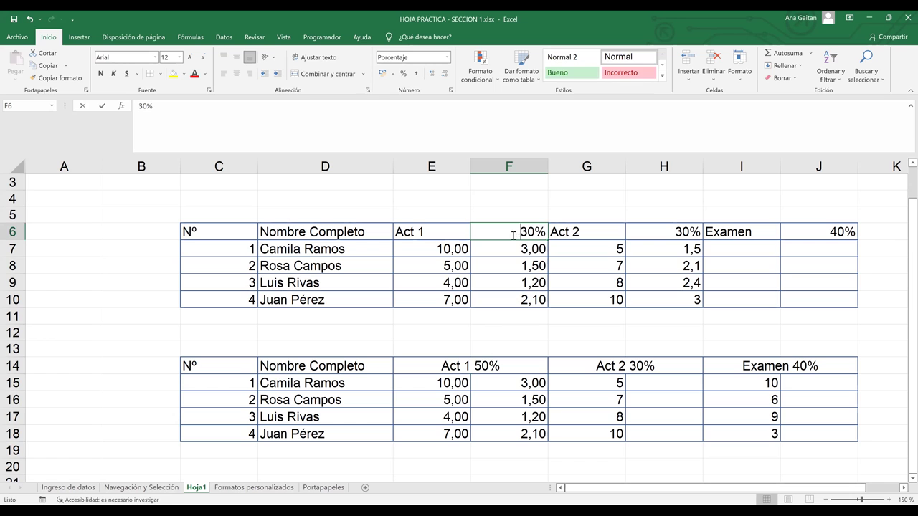
key(BackSpace)
text(50)
key(ctrl+Return)
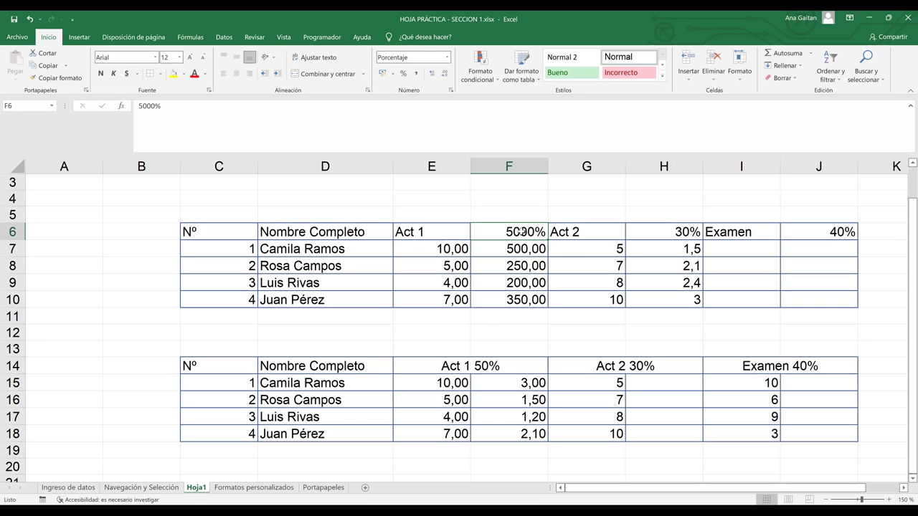
text(50)
key(Return)
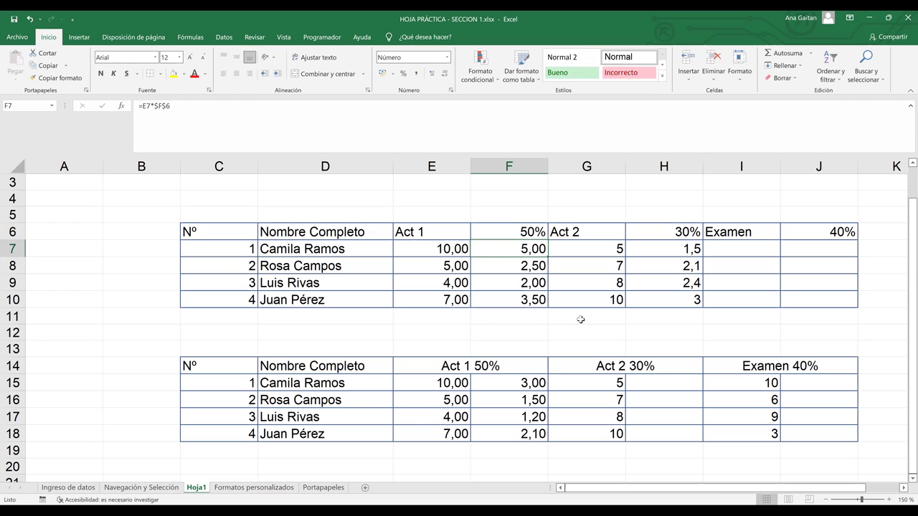
click(580, 319)
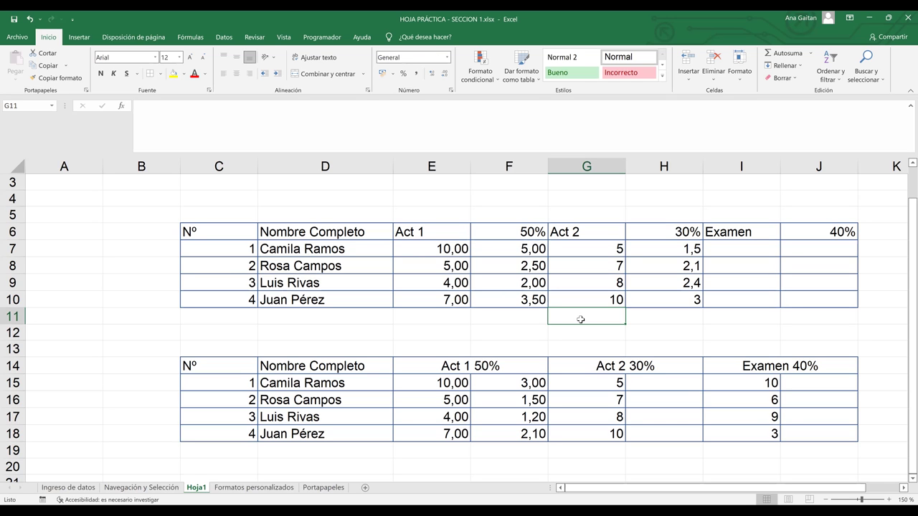
click(533, 252)
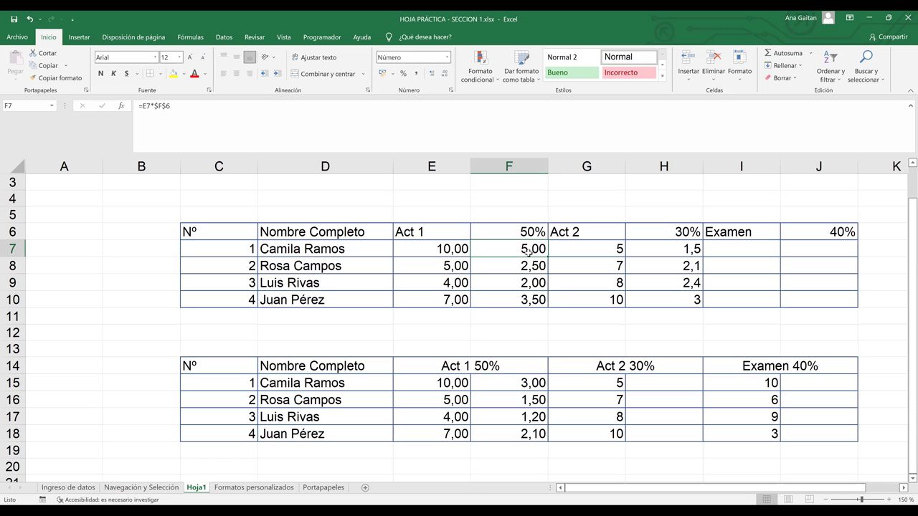
double_click(528, 250)
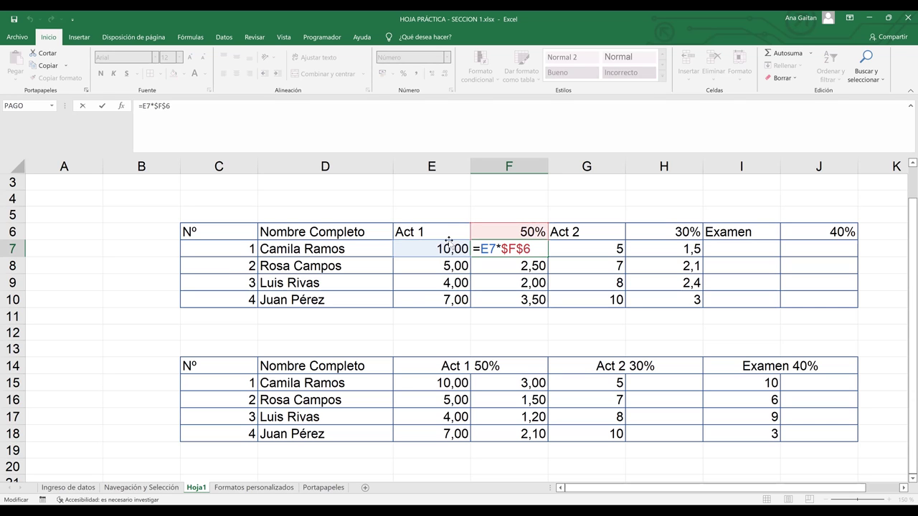
key(Return)
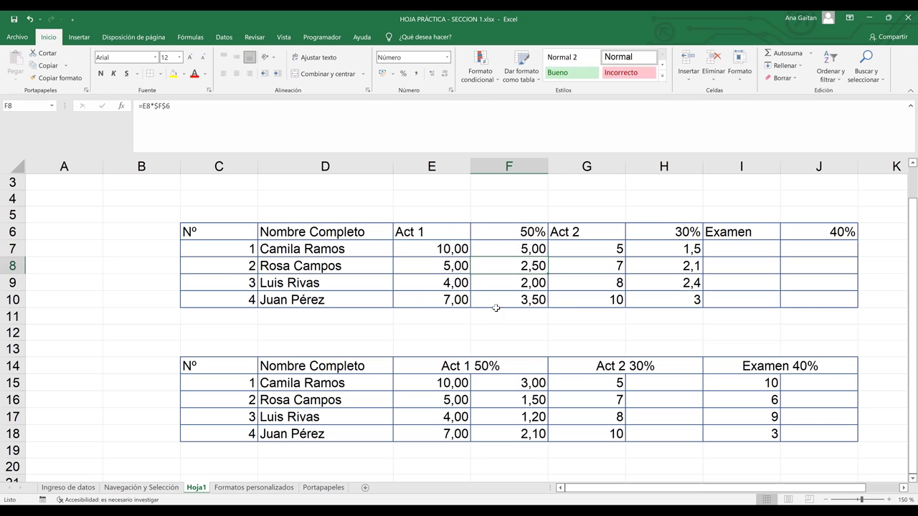
click(506, 382)
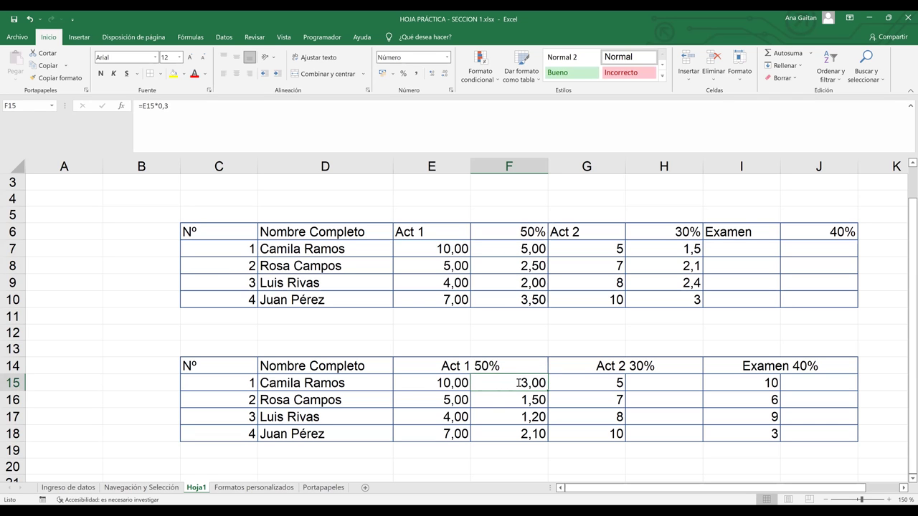
Edit the F15:F18 formulas to multiply each Act 1 score by 0,5 instead of 0,3
double_click(514, 382)
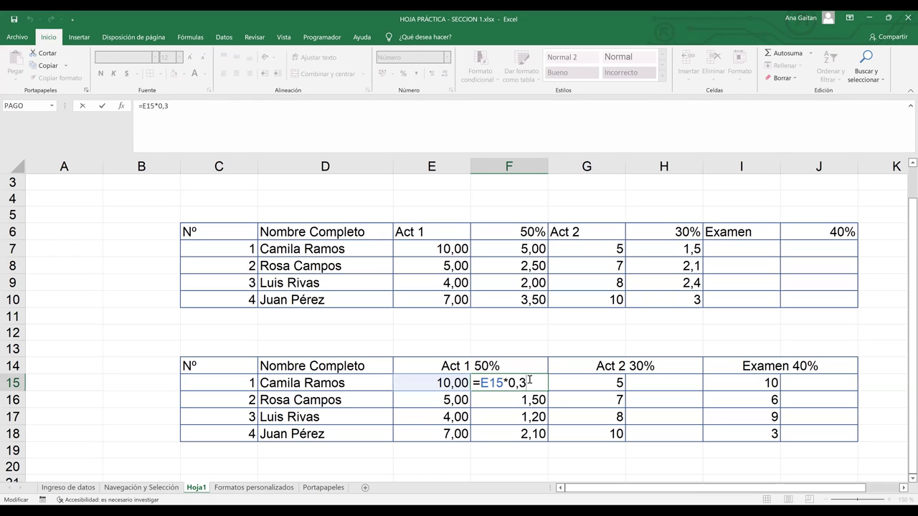
click(534, 400)
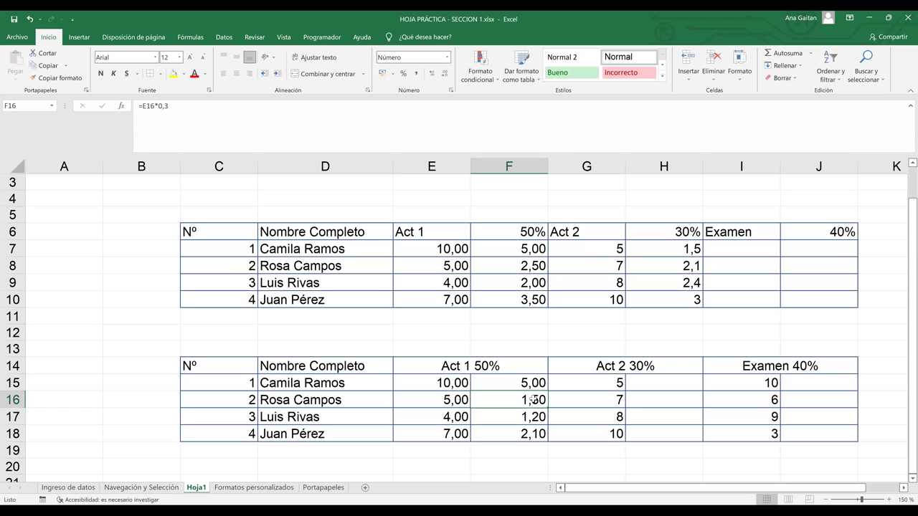
double_click(527, 416)
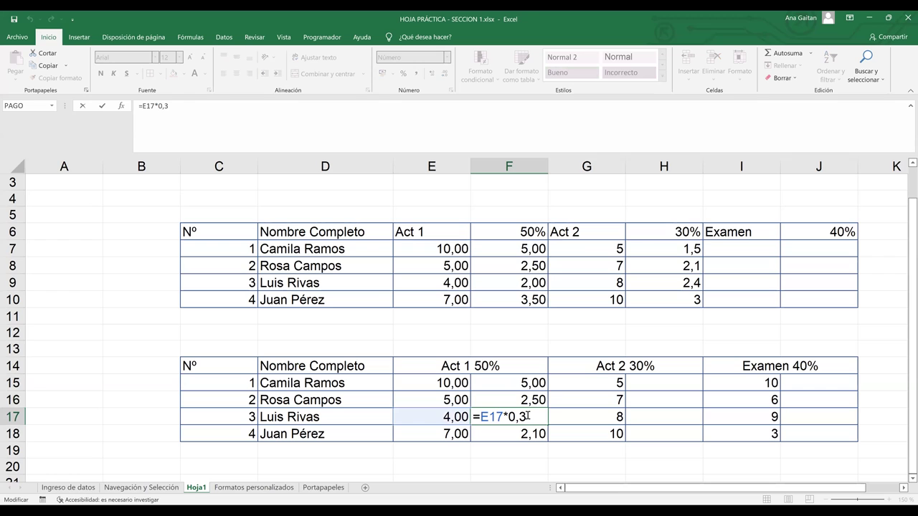
key(BackSpace)
text(50)
double_click(533, 434)
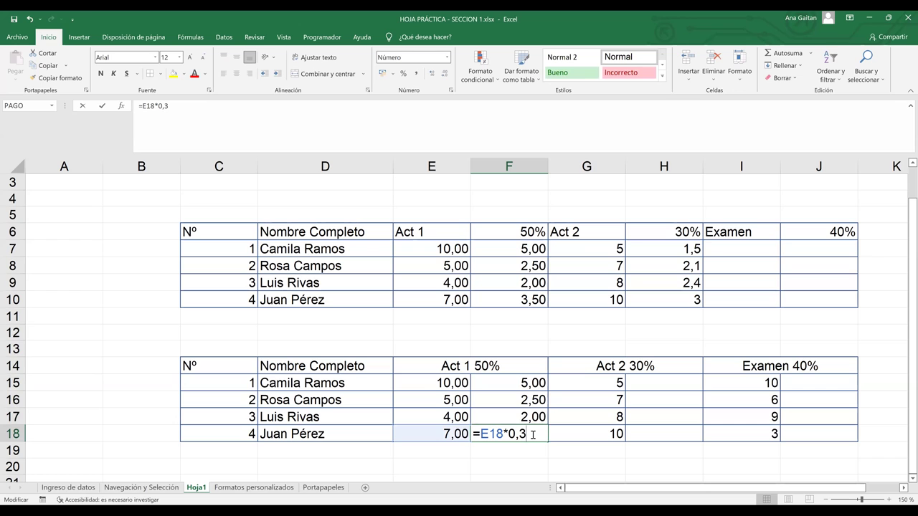
key(BackSpace)
text(5)
click(601, 434)
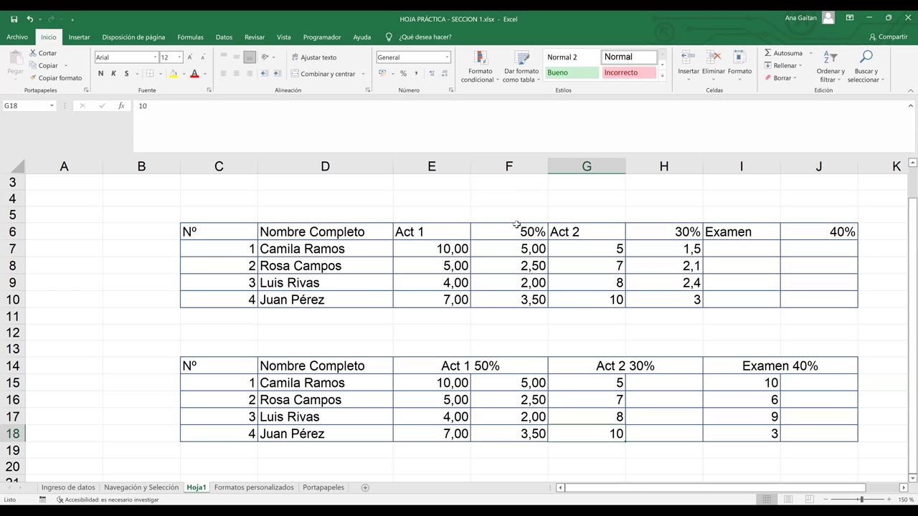
Merge C4:J4 above the top table and enter the title REFERENCIA ABSOLUTA
click(516, 226)
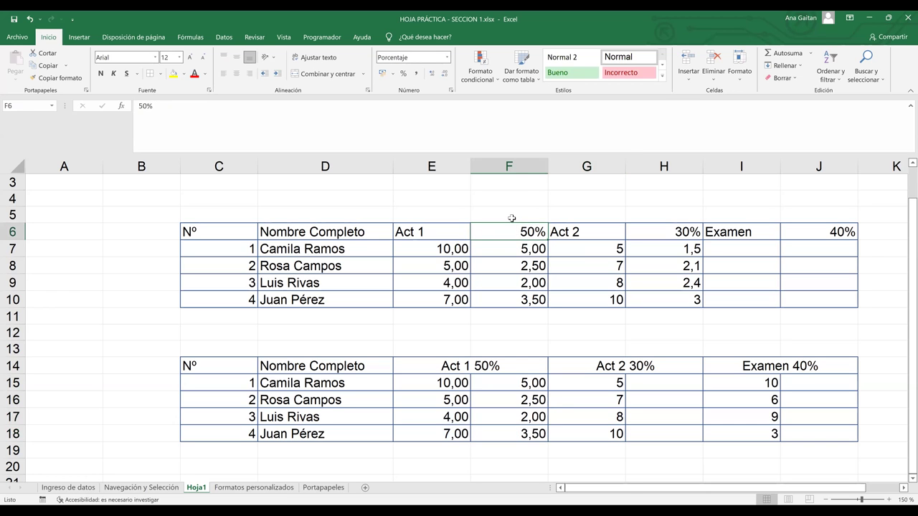
drag(228, 198, 797, 191)
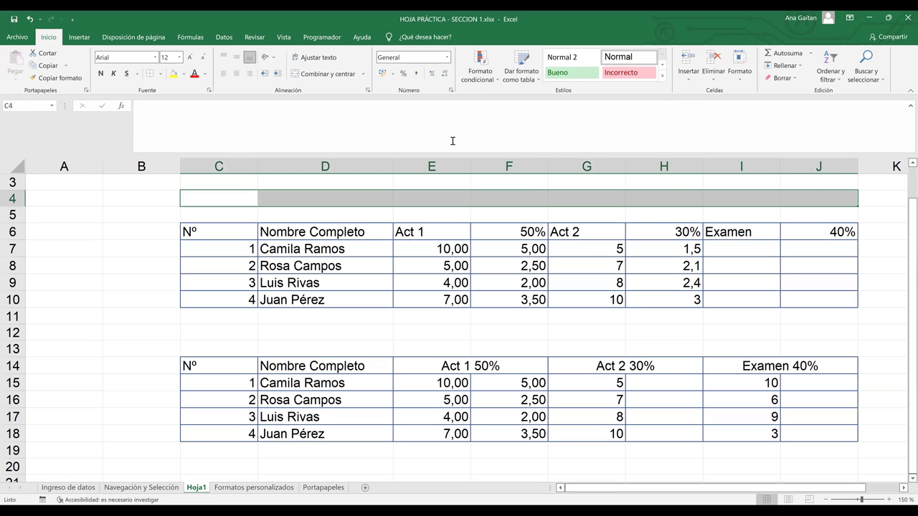
click(325, 76)
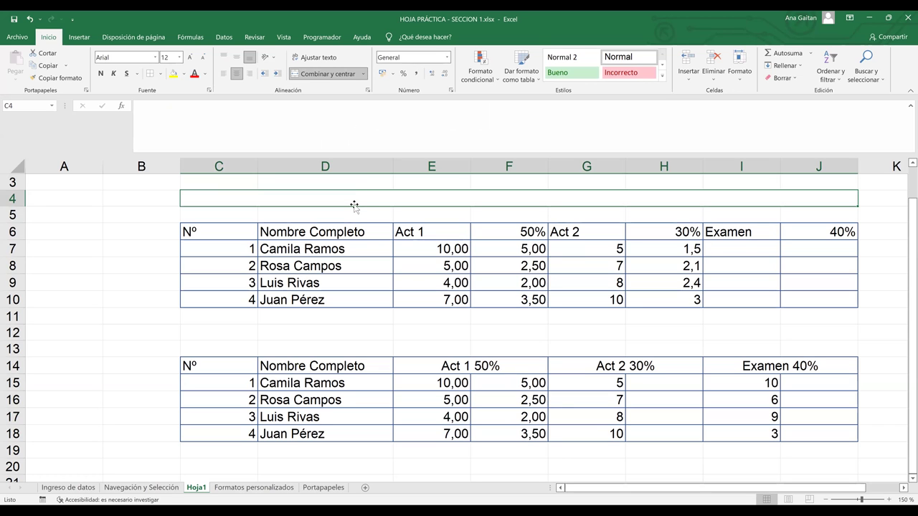
text(re)
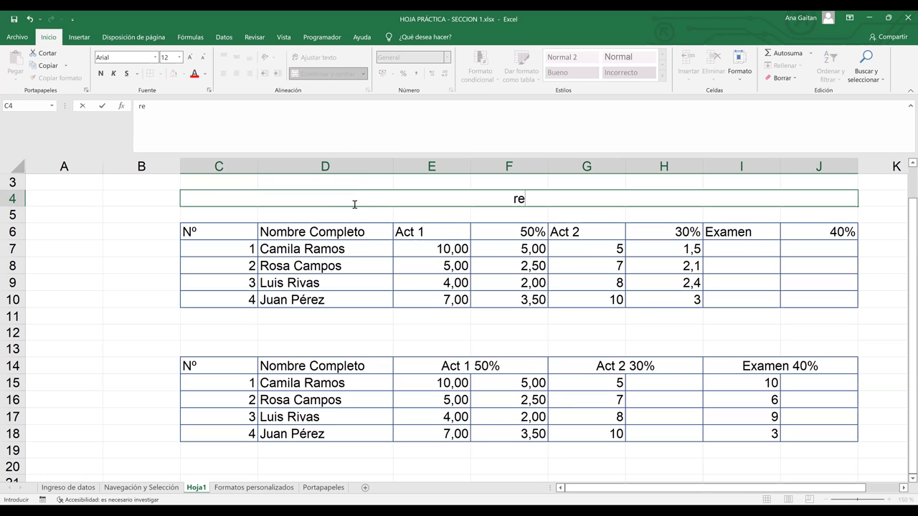
key(BackSpace)
key(BackSpace)
text(REFERENCIA )
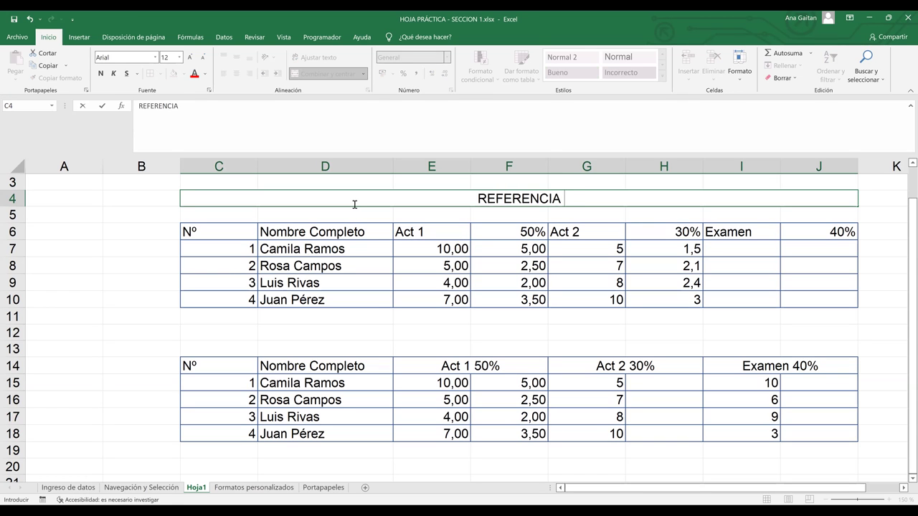
text(RELATIVA)
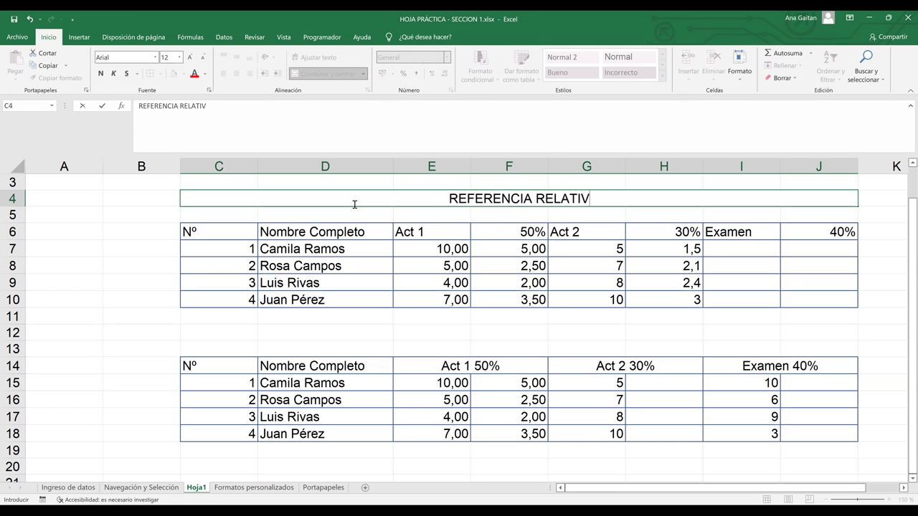
key(BackSpace)
key(BackSpace)
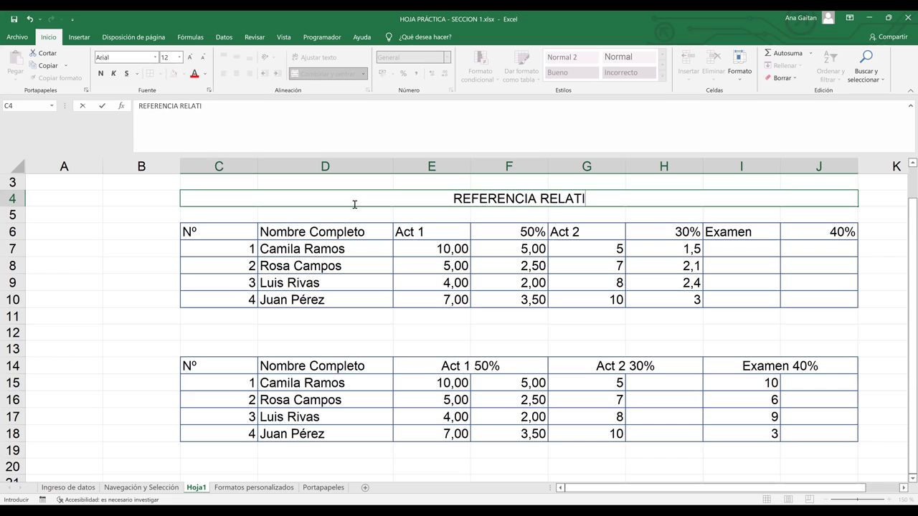
key(Escape)
Give the REFERENCIA ABSOLUTA title a yellow fill
click(429, 215)
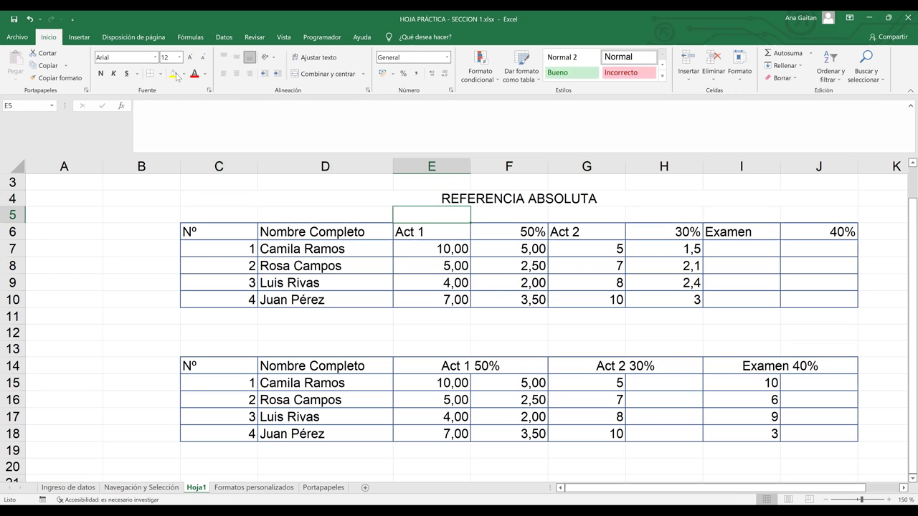
key(ctrl+z)
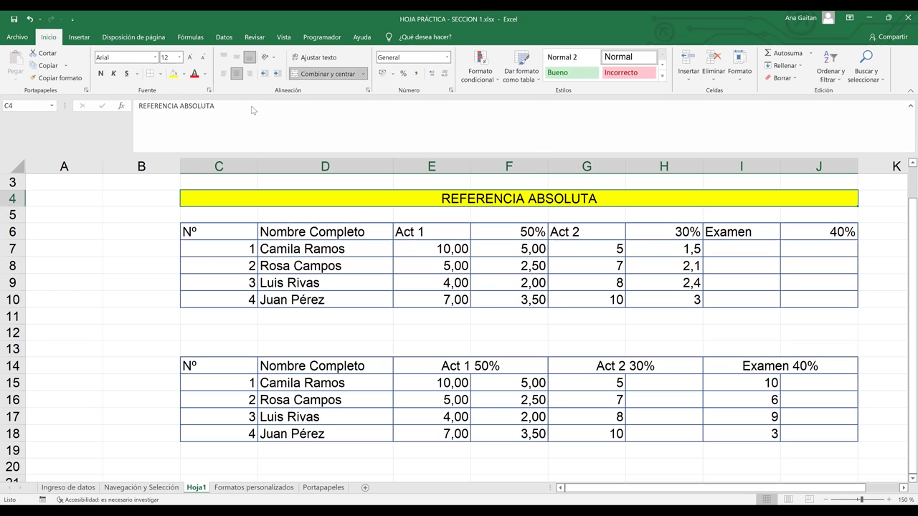
click(185, 75)
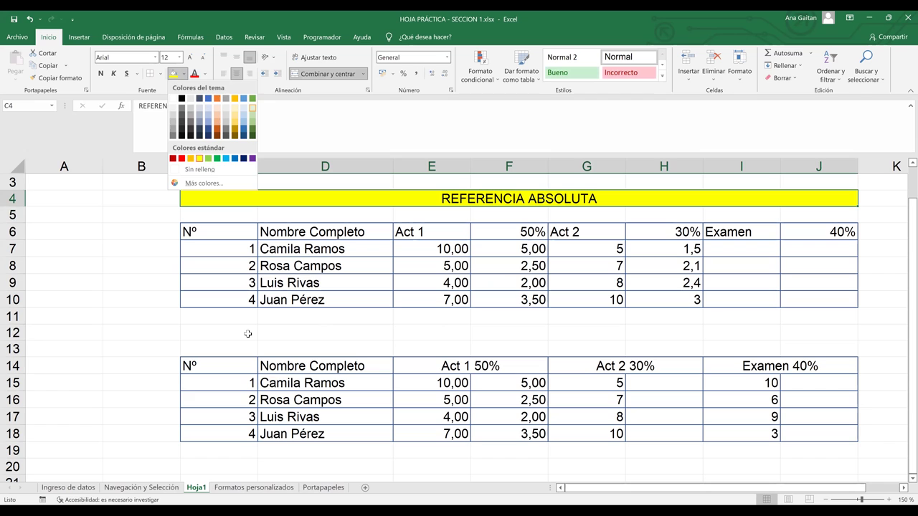
Merge C12:J12 into a light-green title reading REFERENCIA RELATIVA above the lower table
drag(219, 332, 552, 332)
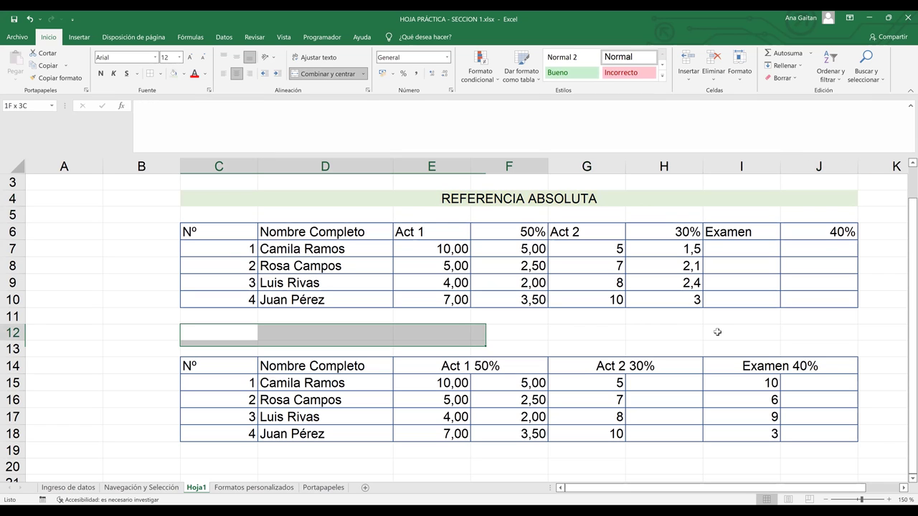
drag(791, 329, 792, 331)
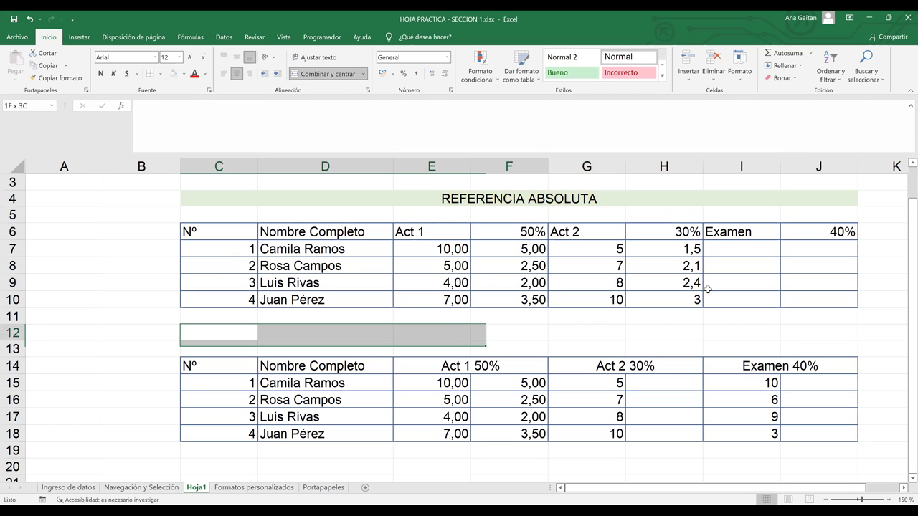
click(322, 74)
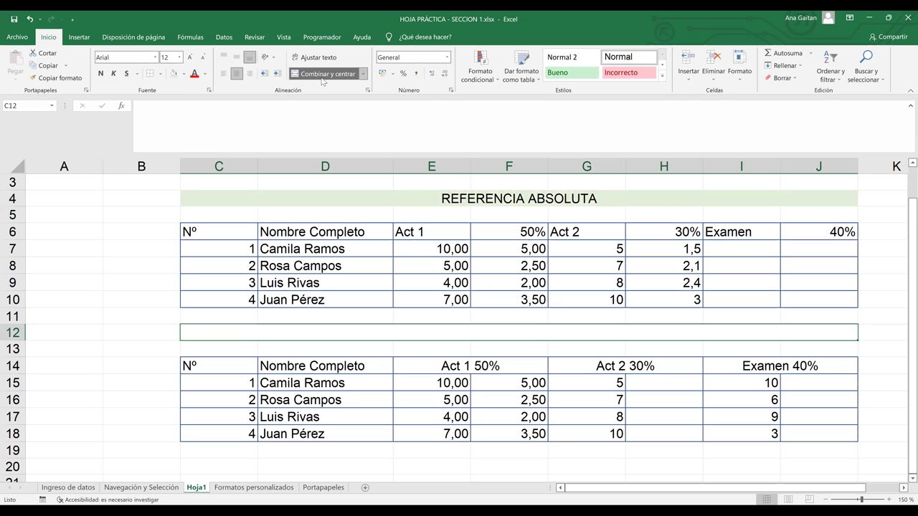
text(REDE)
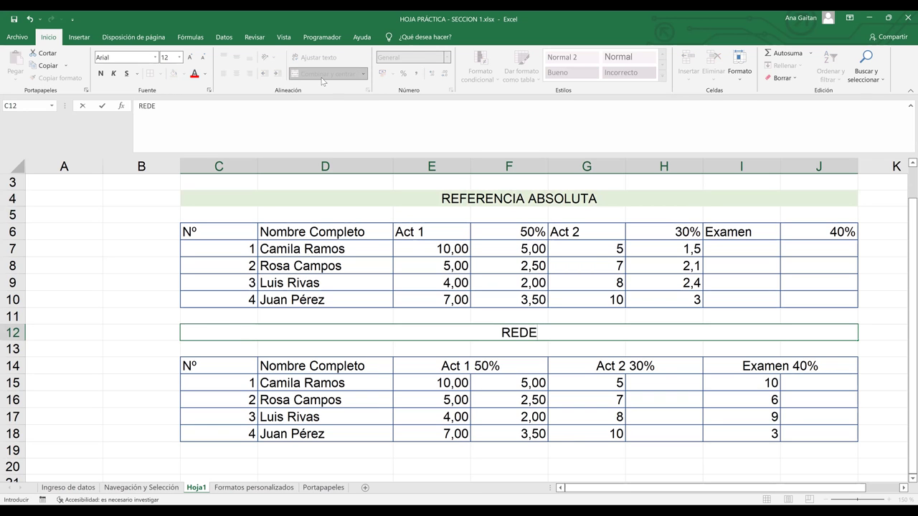
key(BackSpace)
key(BackSpace)
text(FER)
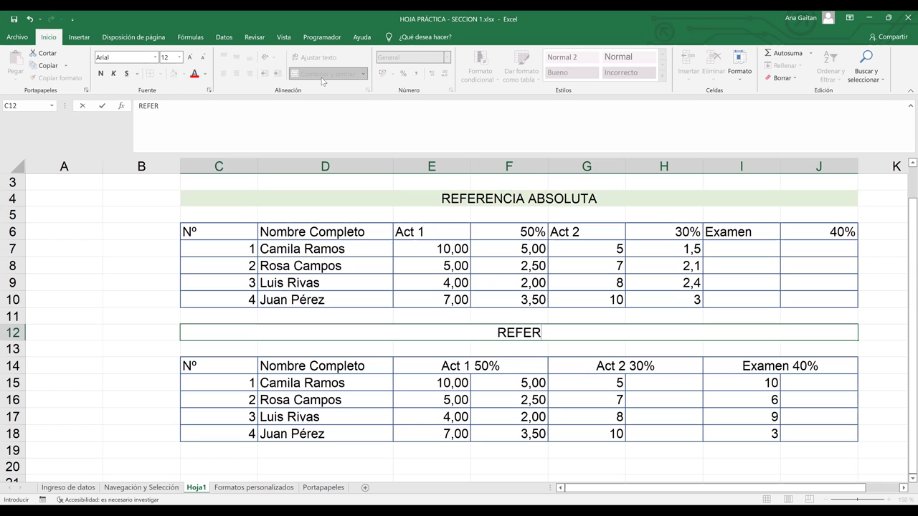
text(ENCIA)
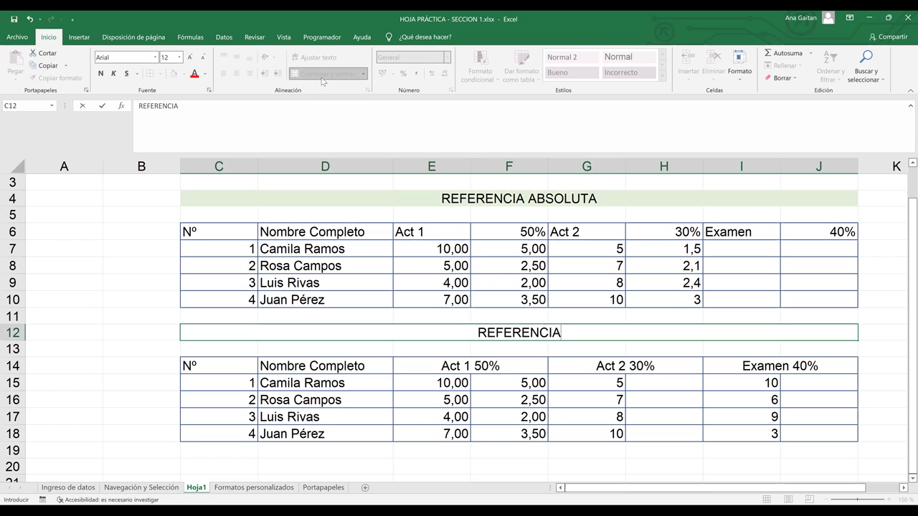
text( RELATIVA)
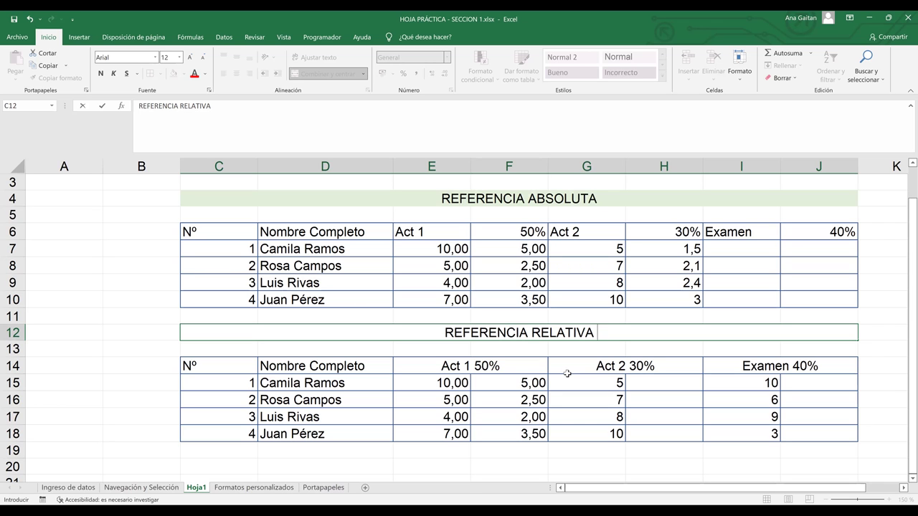
key(ctrl+Return)
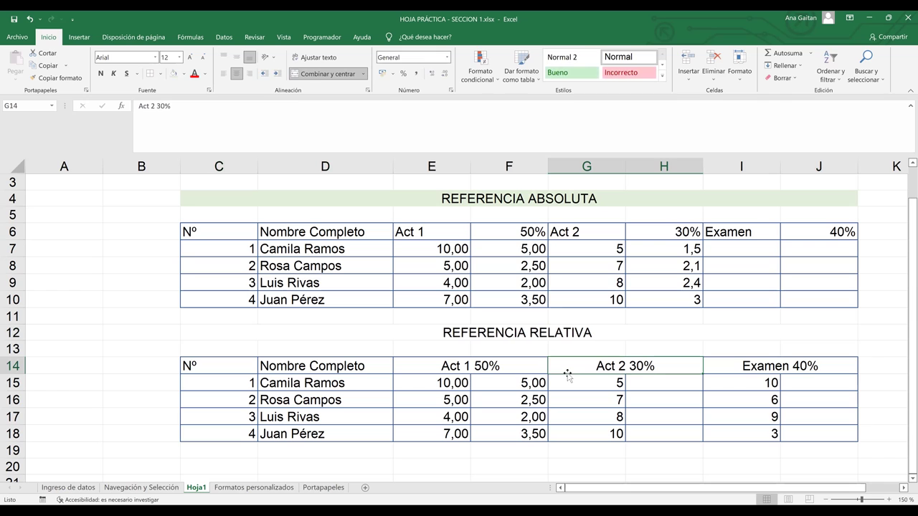
click(173, 74)
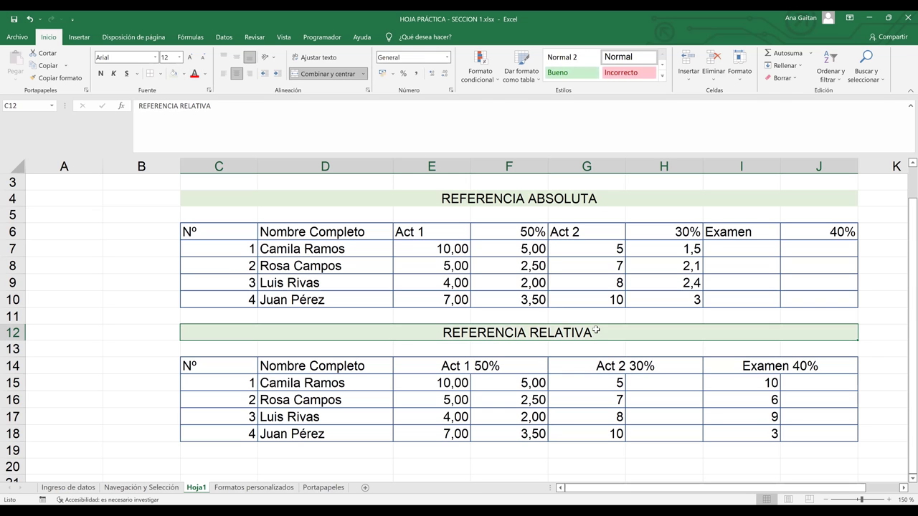
click(612, 385)
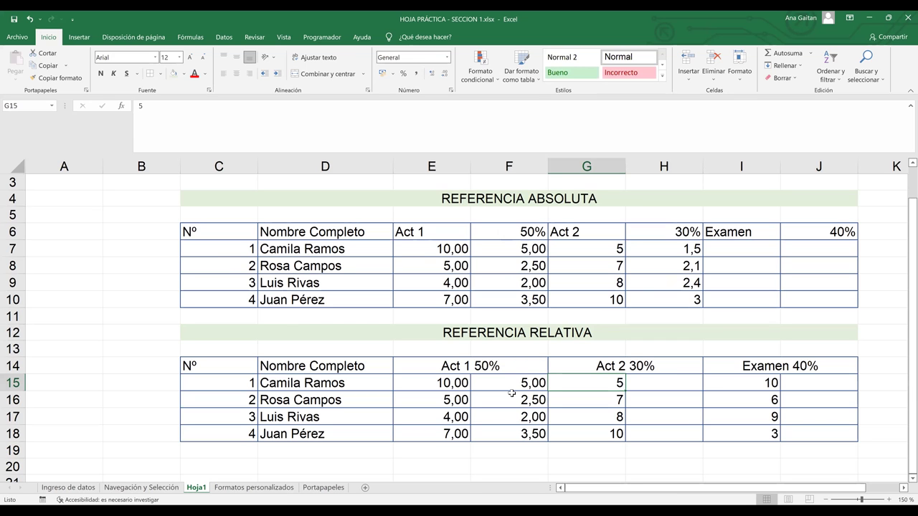
Remove 50% from the merged Act 1 header and clear the results in F15:F18
click(510, 399)
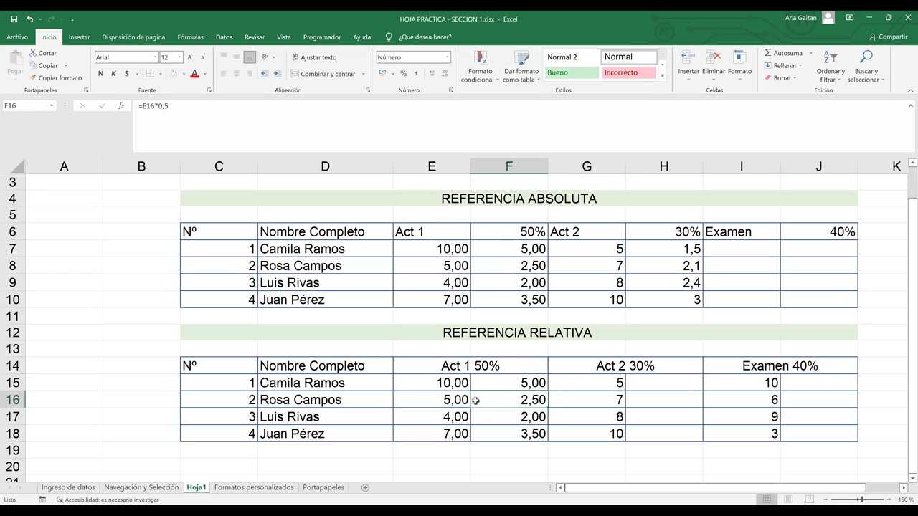
click(492, 365)
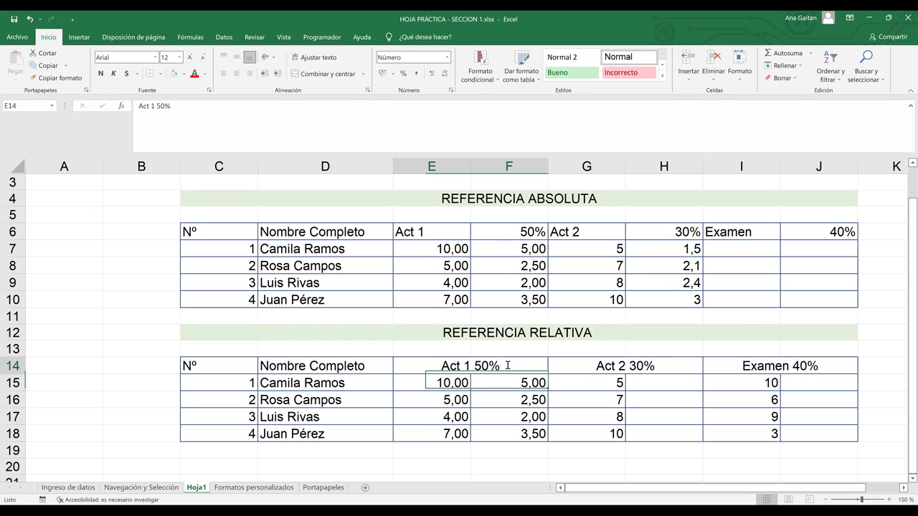
double_click(507, 365)
key(BackSpace)
key(BackSpace)
key(BackSpace)
key(BackSpace)
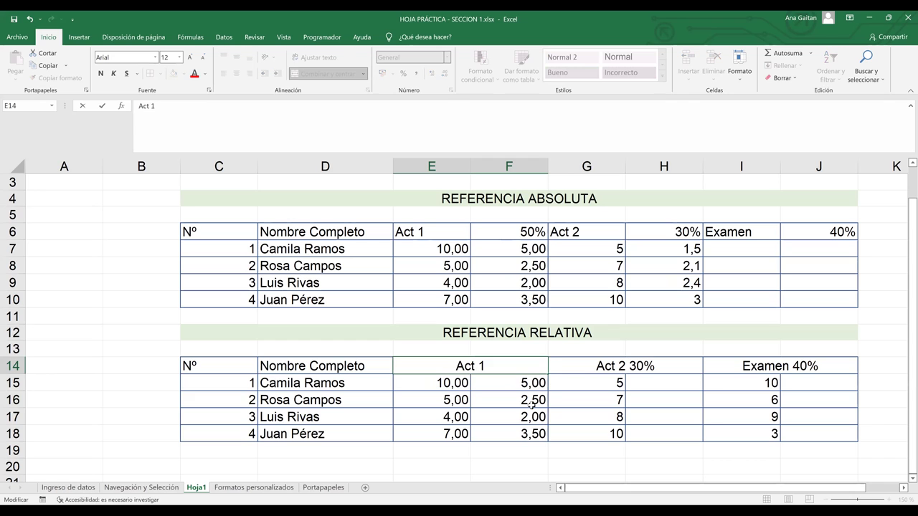
drag(488, 380, 522, 434)
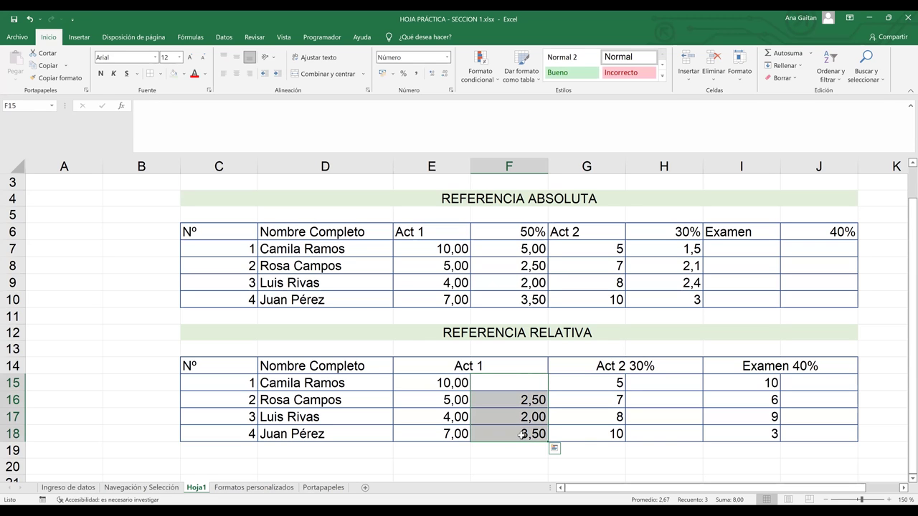
key(Delete)
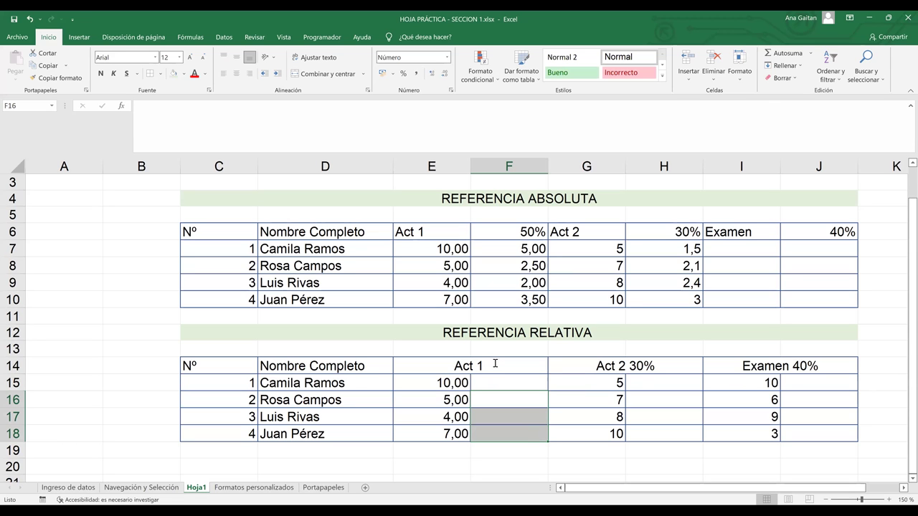
Retype header cell E14 so it holds just 30
double_click(495, 363)
text(3)
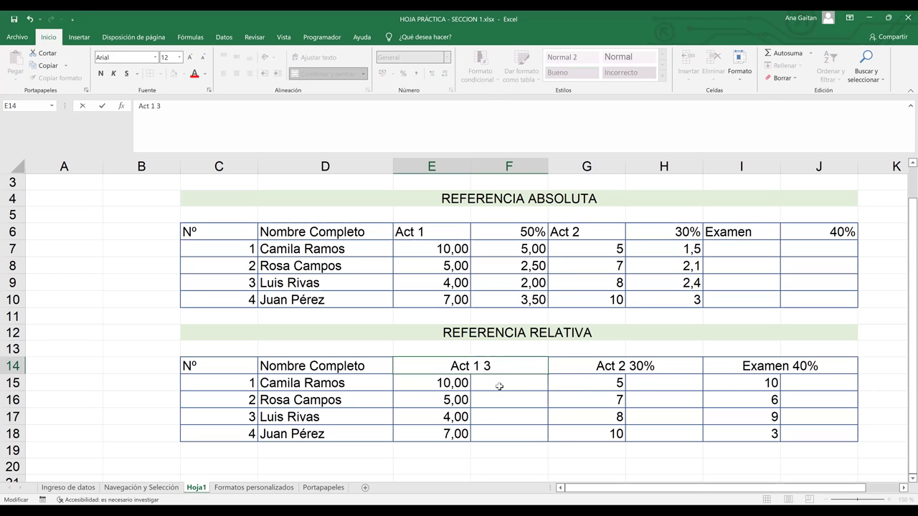
text(0%)
click(500, 381)
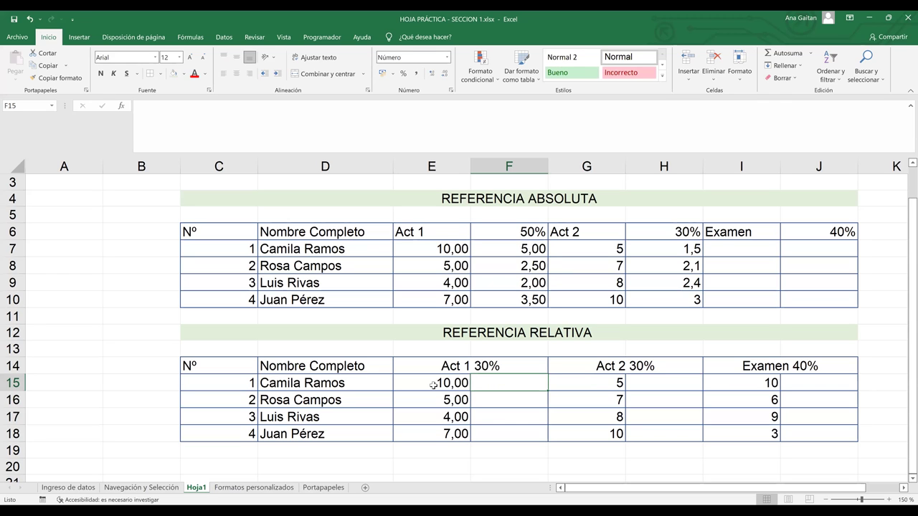
text(=)
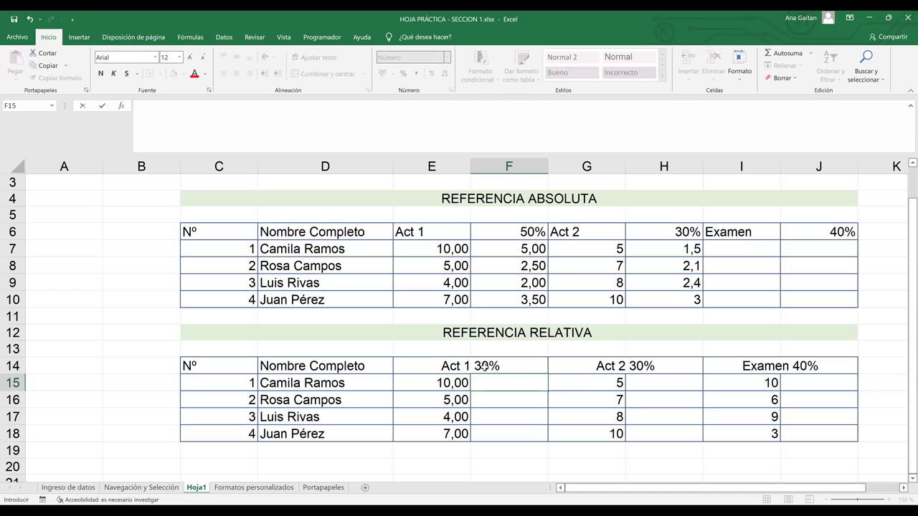
click(485, 367)
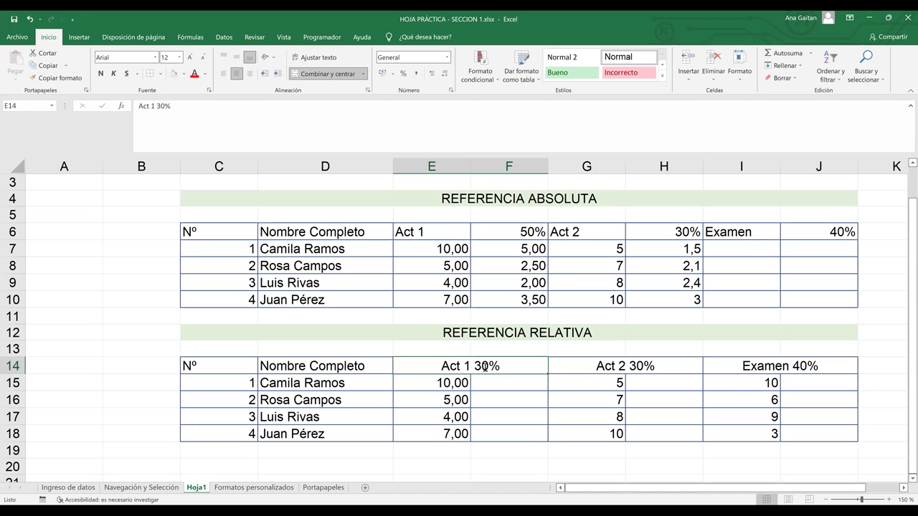
key(BackSpace)
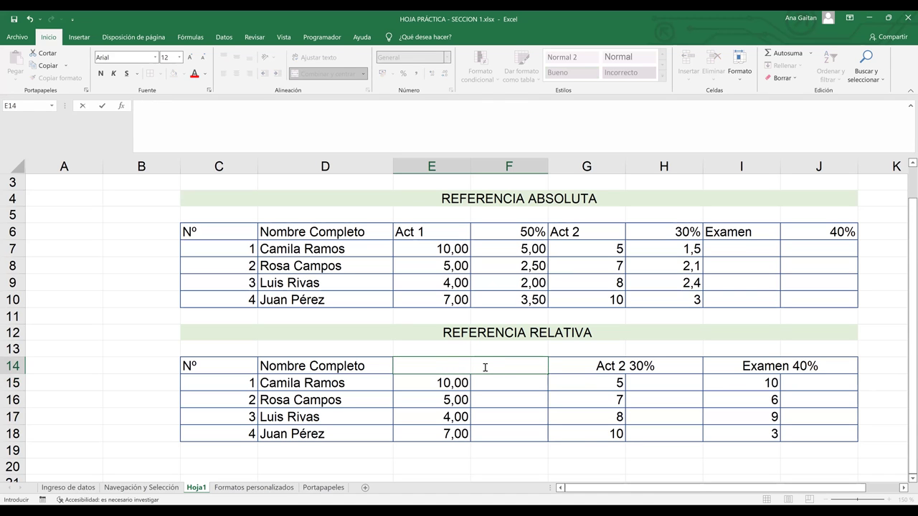
text(30)
Confirm 30% in E14 and enter =E15*E14 in F15
click(490, 384)
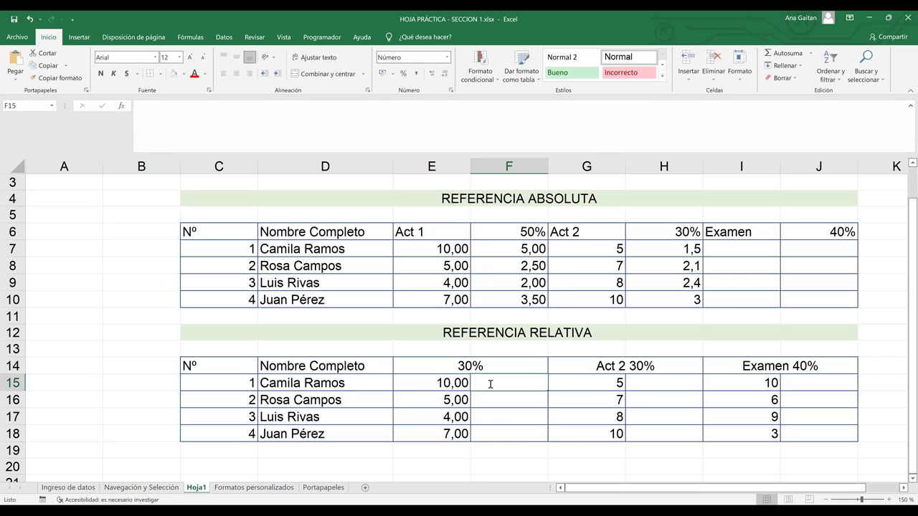
text(=)
click(446, 384)
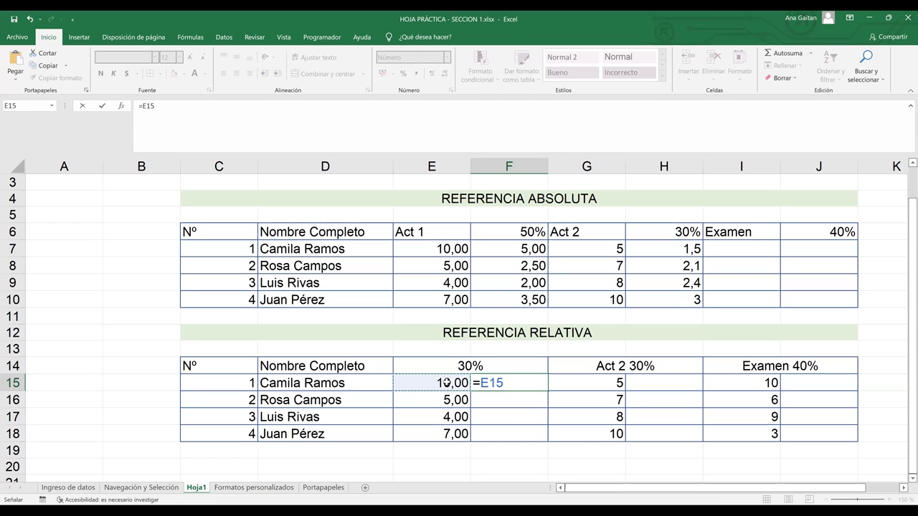
text(*)
click(485, 365)
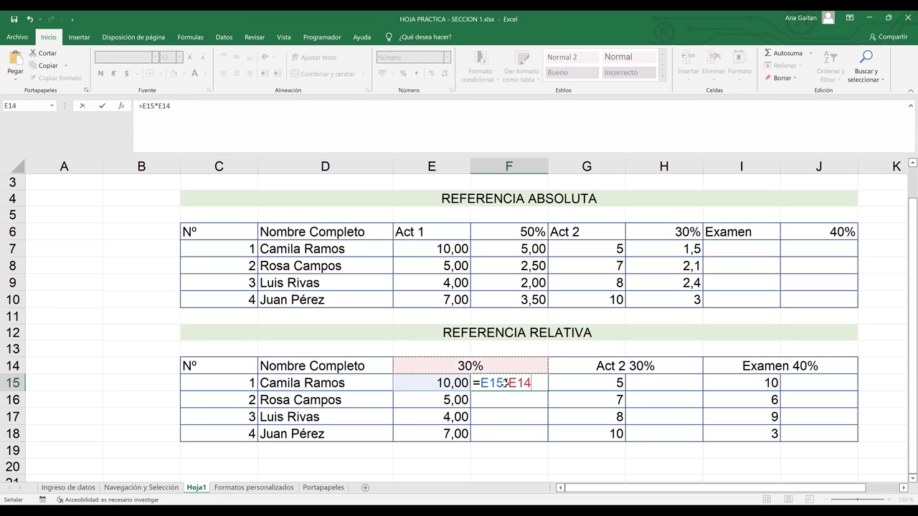
key(Return)
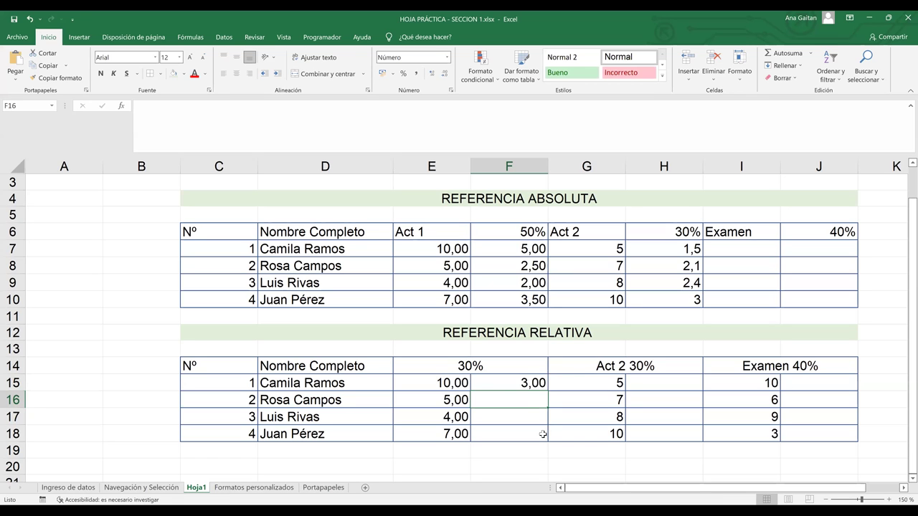
Inspect the copied formulas in F16:F18, then clear F18 and select F15:F18
double_click(518, 397)
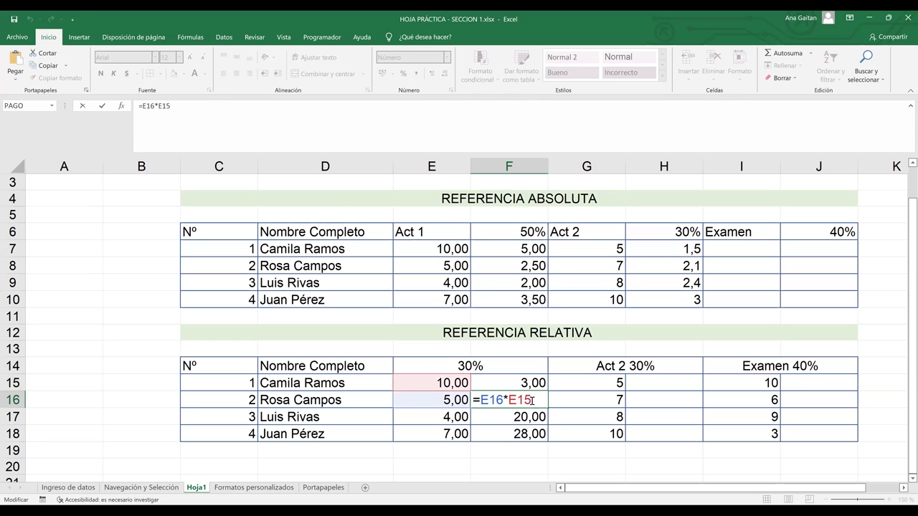
click(528, 417)
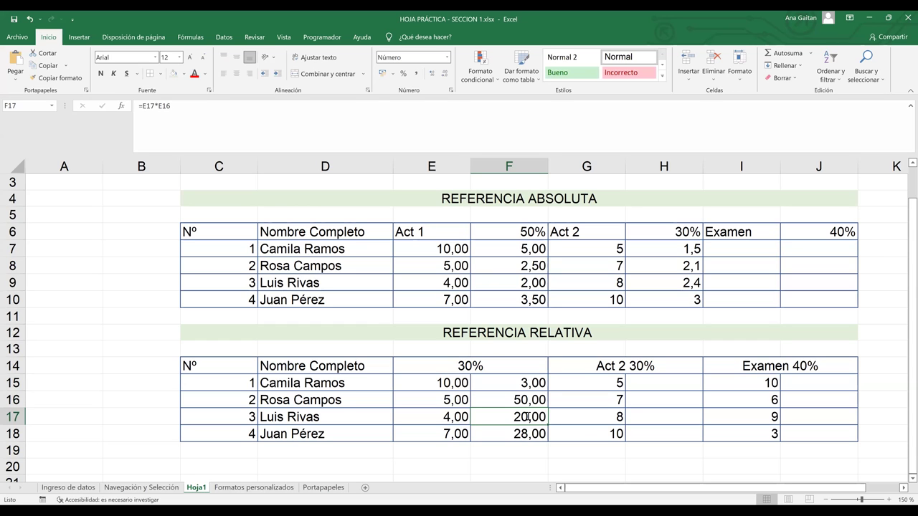
click(530, 432)
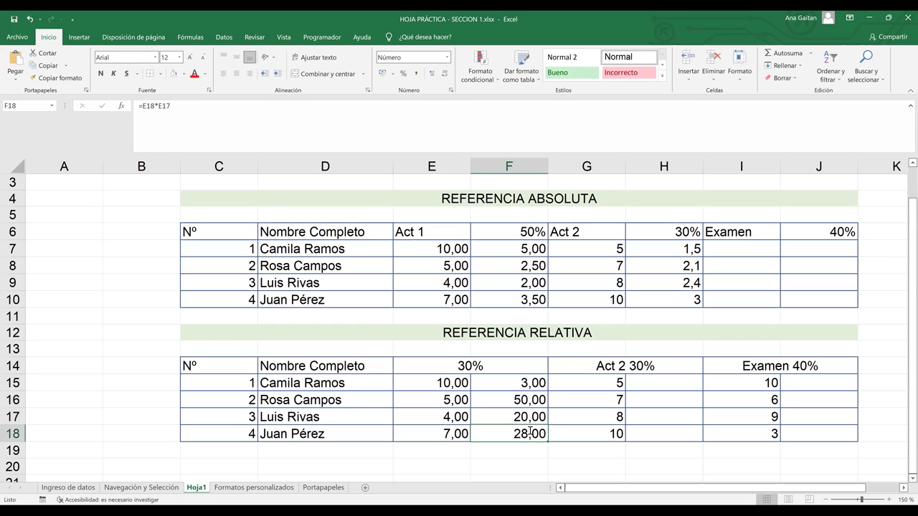
double_click(530, 433)
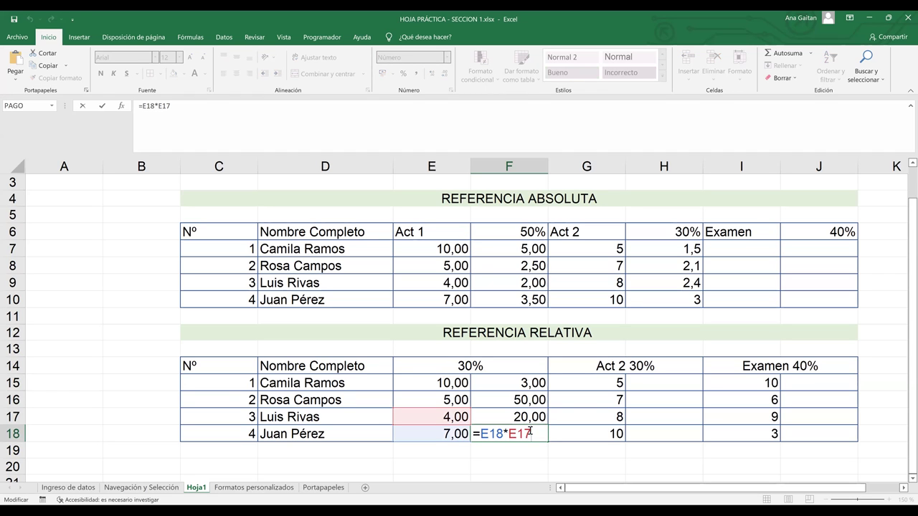
key(BackSpace)
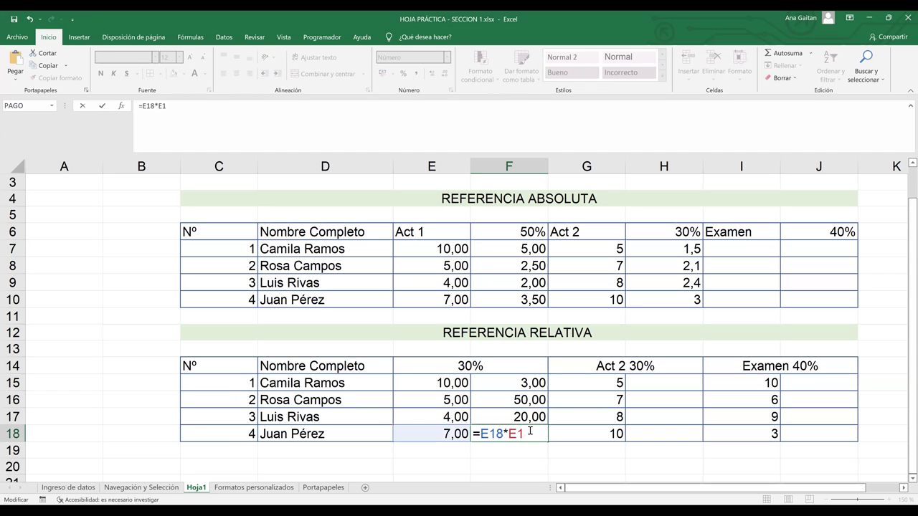
key(Escape)
key(Delete)
drag(520, 385, 518, 431)
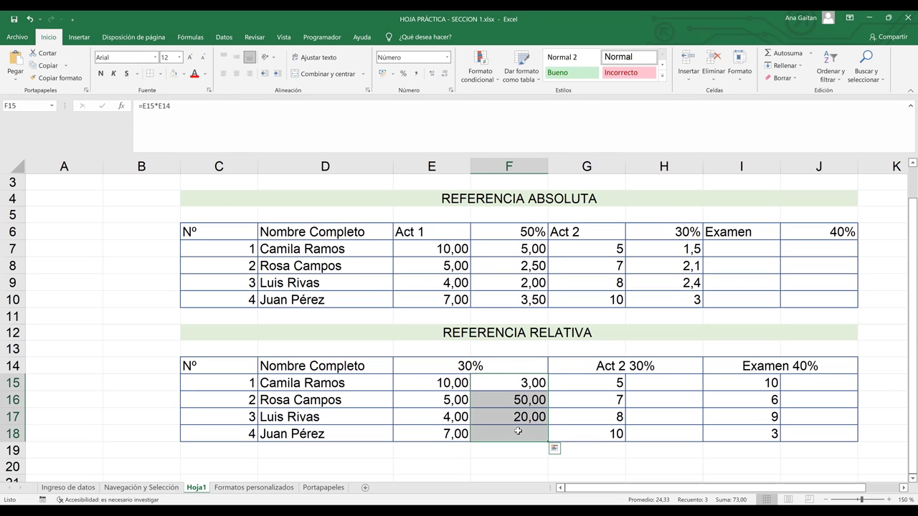
Clear F15:F18, enter =E15*$E$14 in F15, and fill it down to F18
key(Delete)
click(505, 381)
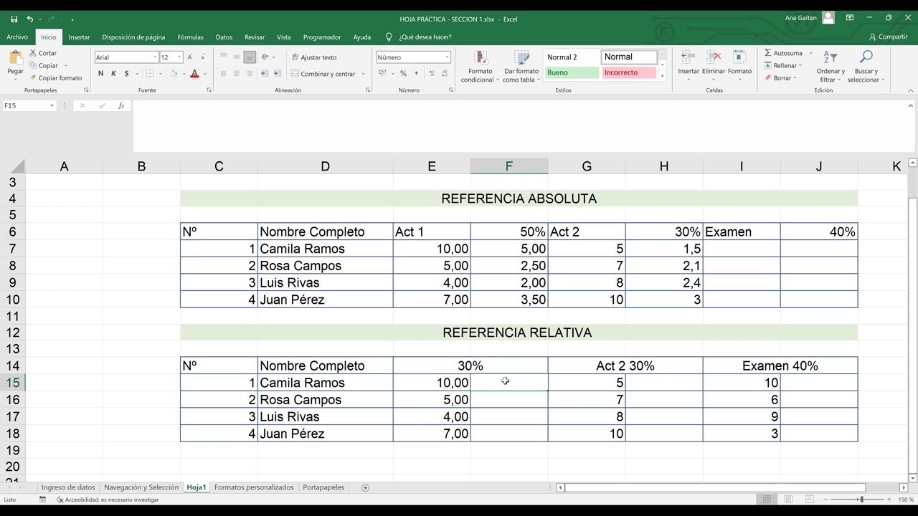
text(=)
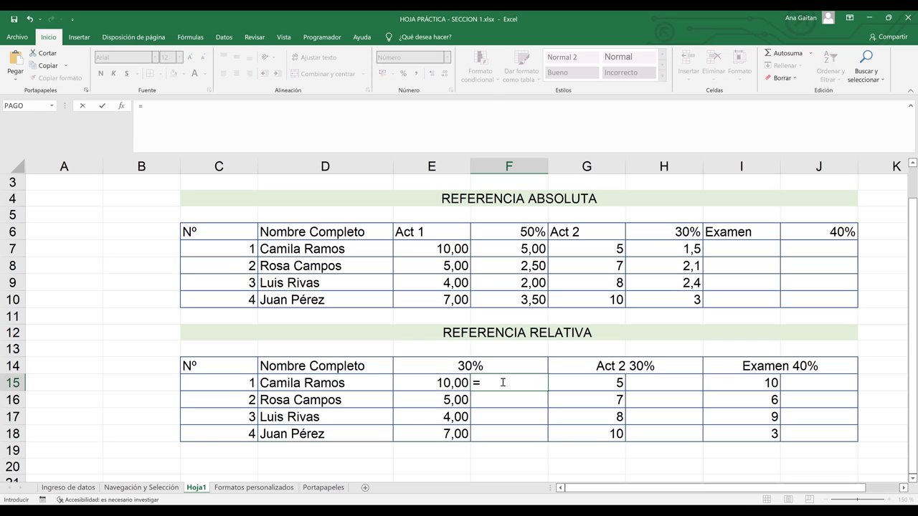
click(439, 384)
text(*)
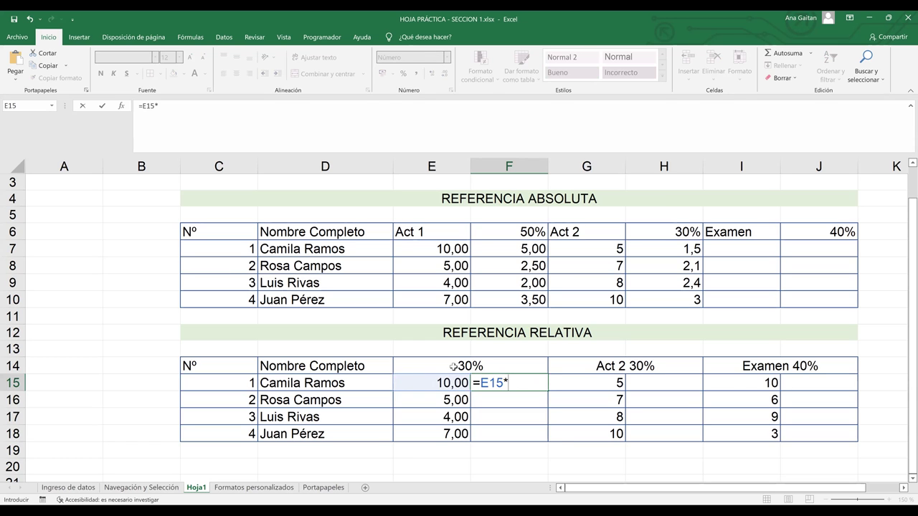
text($E$14)
key(ctrl+Return)
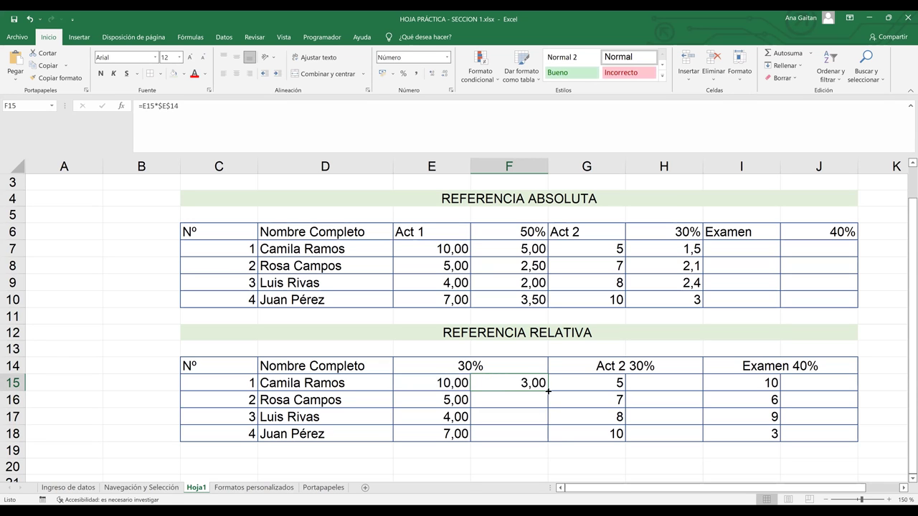
mouse_move(545, 439)
mouse_down()
mouse_move(540, 457)
mouse_move(543, 439)
mouse_up()
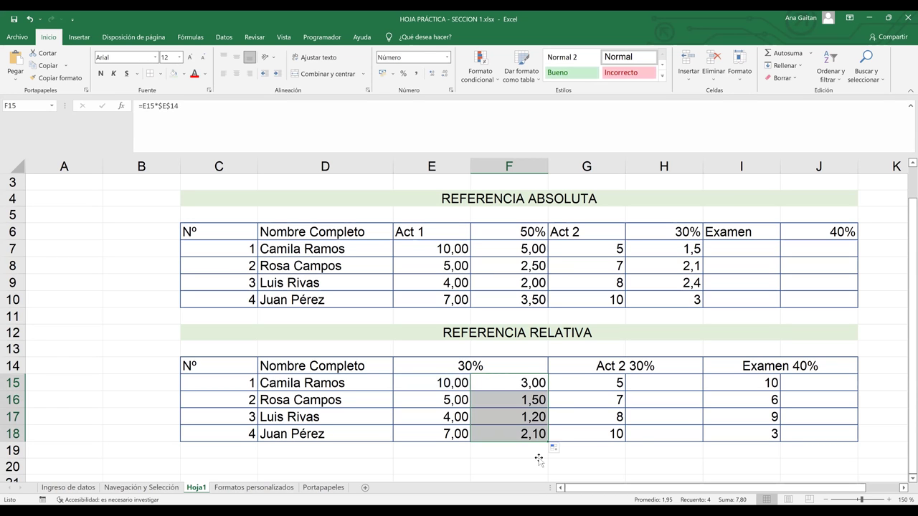
Check I17, the 30% header E14 and F15's formula, then select F15:F19
click(644, 451)
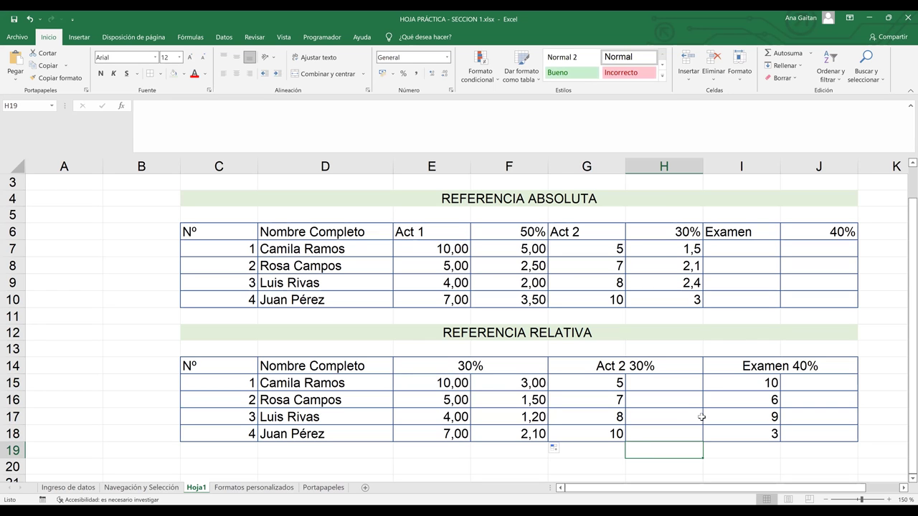
click(755, 413)
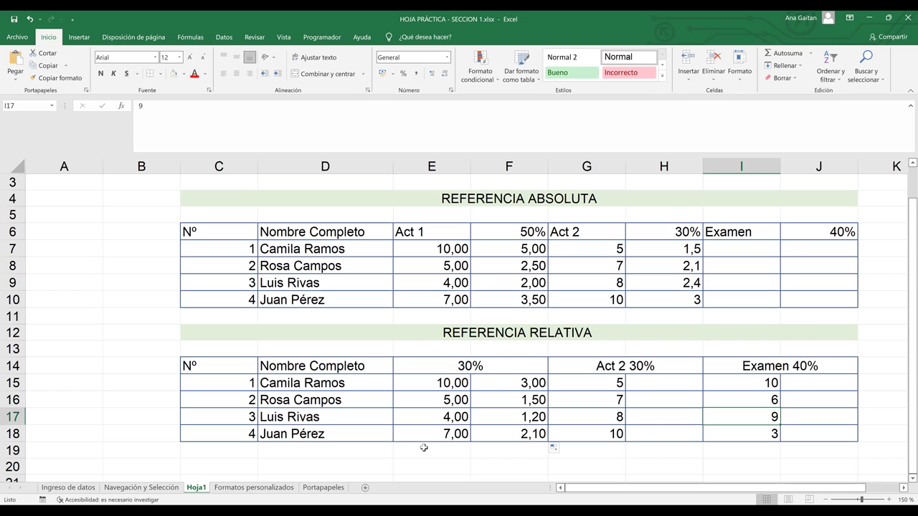
click(470, 368)
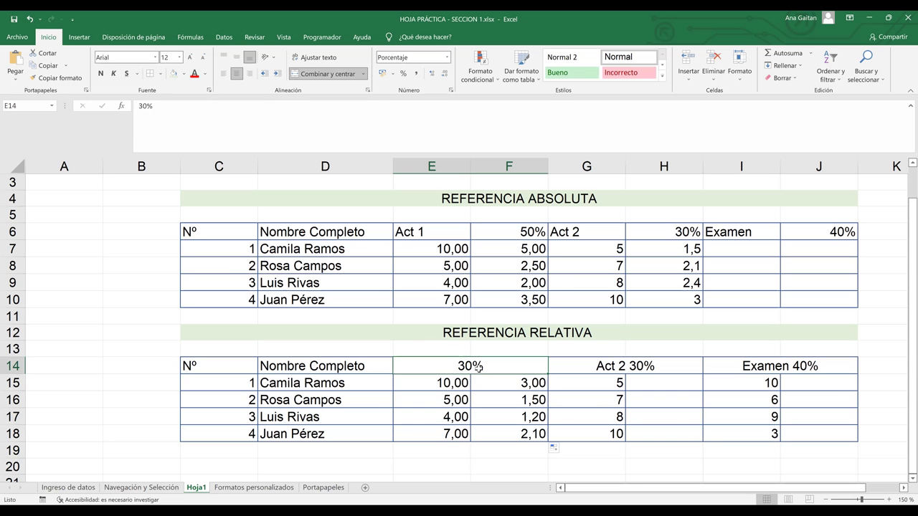
drag(457, 372, 449, 373)
click(513, 385)
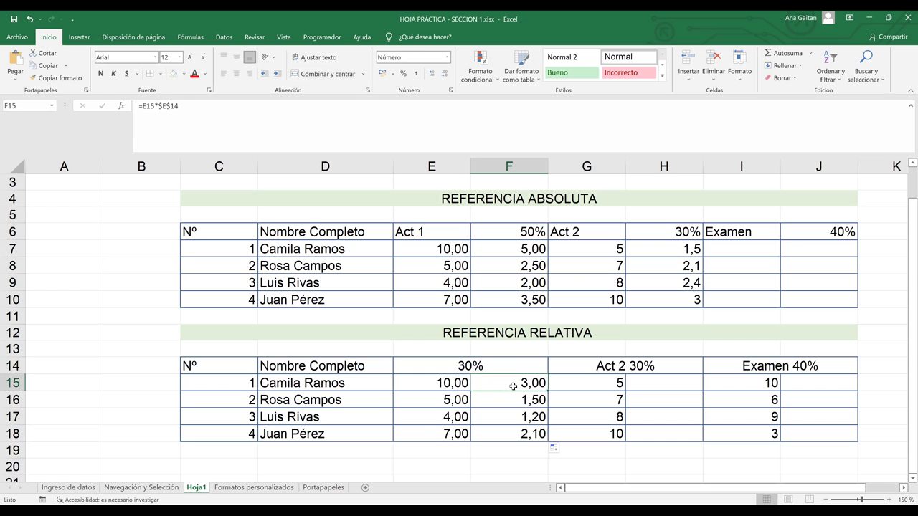
shift+click(505, 453)
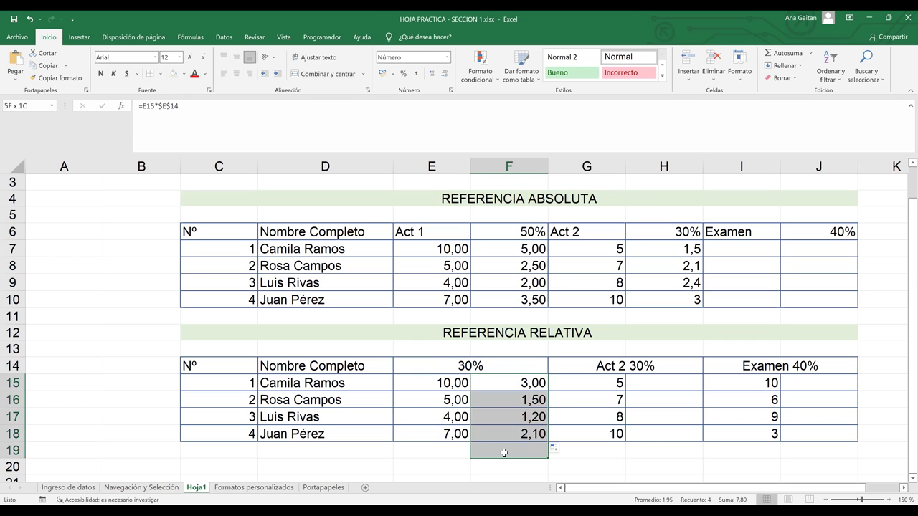
Enter the relative =E15*E14 in F15, fill down to F18, and inspect F16's shifted formula
click(510, 386)
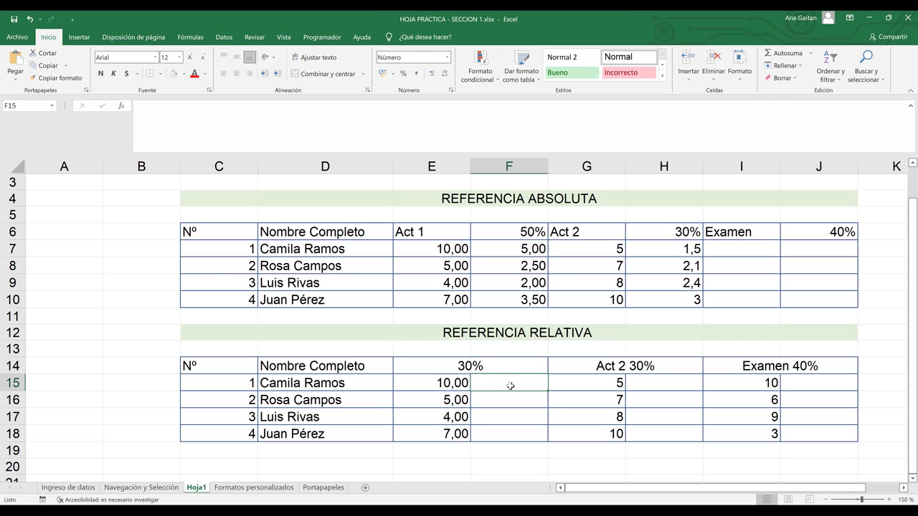
text(=)
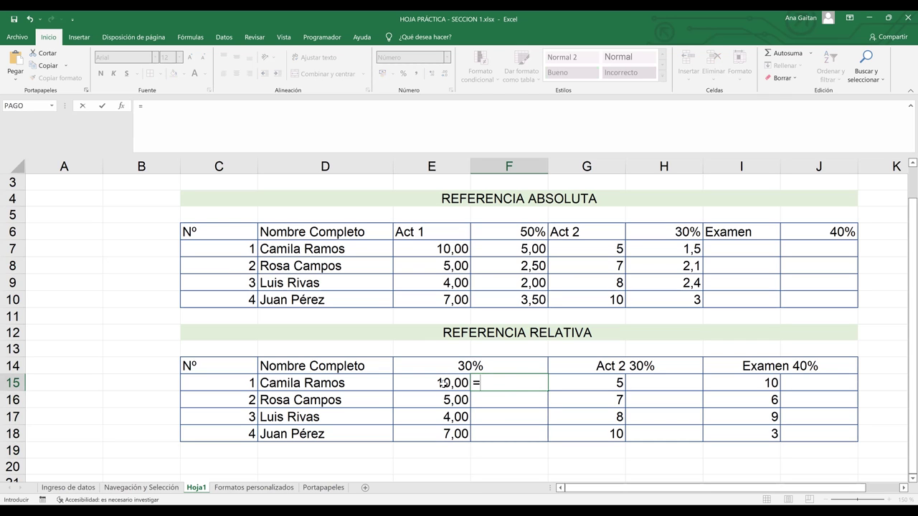
click(443, 383)
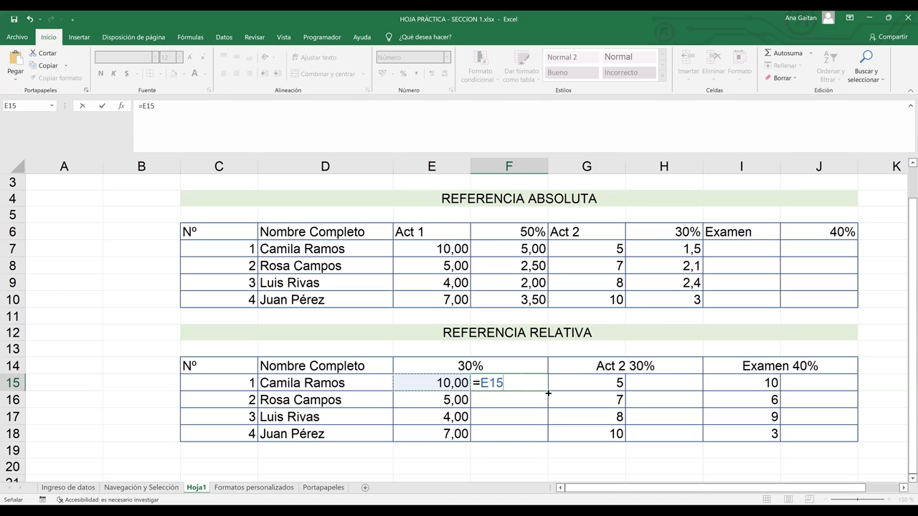
text(*E14)
key(ctrl+Return)
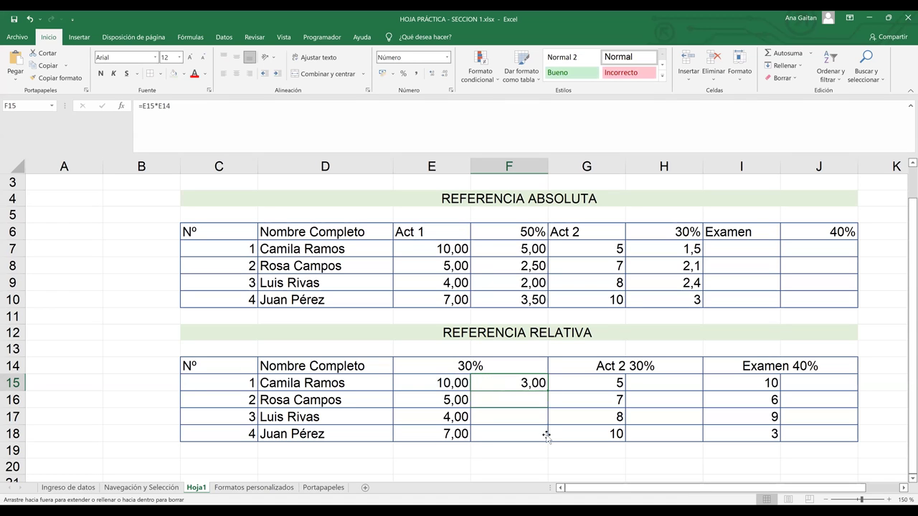
drag(547, 436, 537, 435)
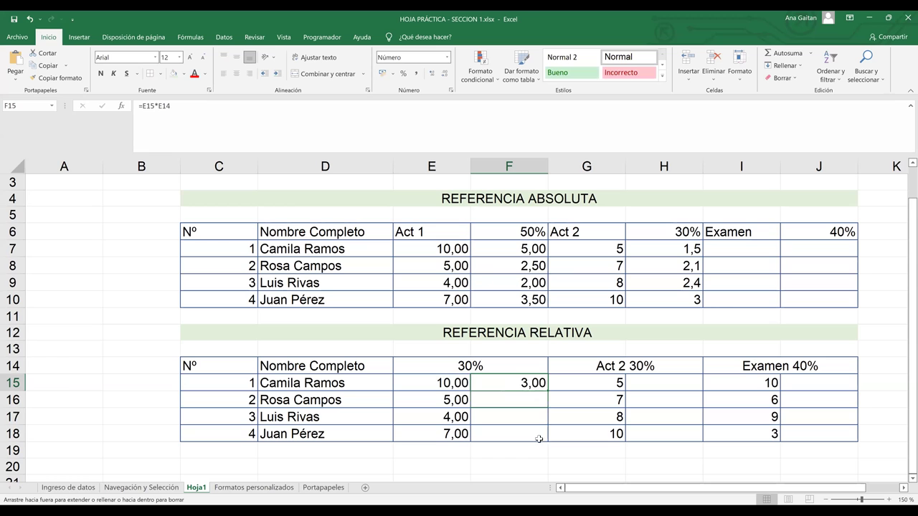
click(538, 400)
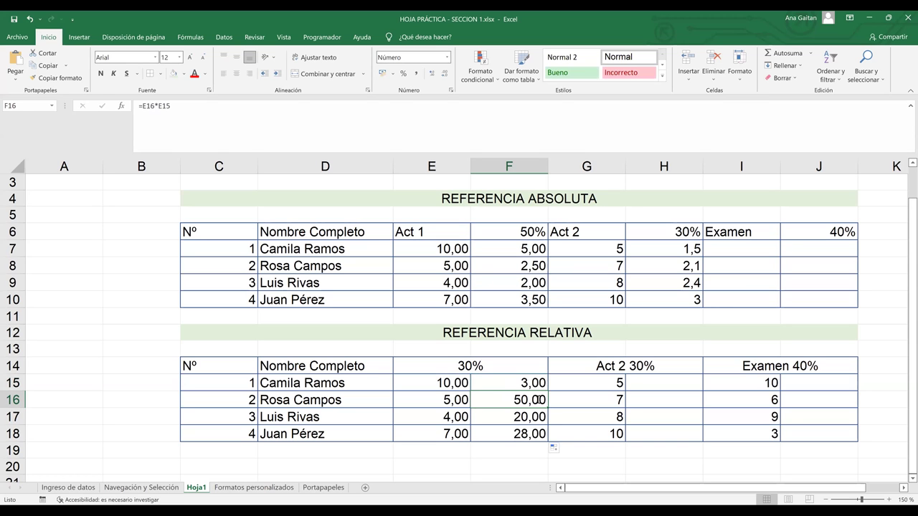
double_click(539, 401)
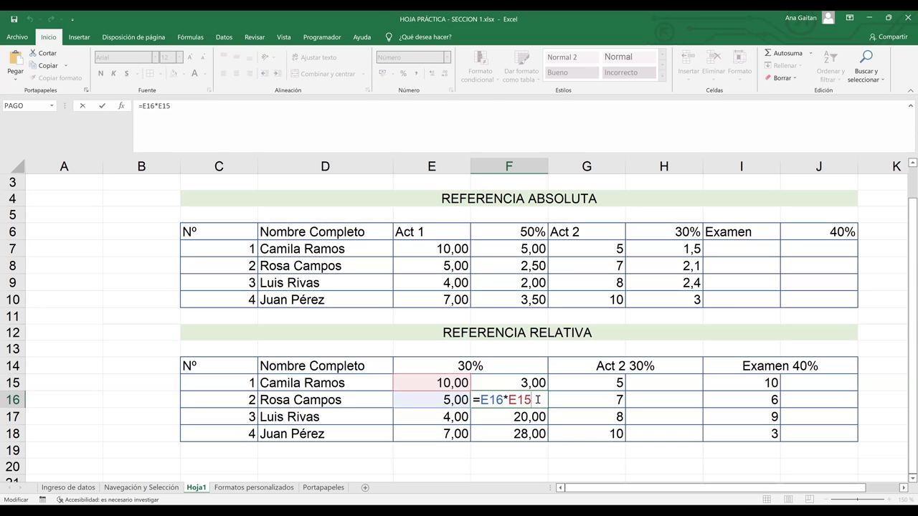
Change F15's E14 to $E$14 with F4 and refill to F18, giving 1,50, 1,20, 2,10
double_click(535, 384)
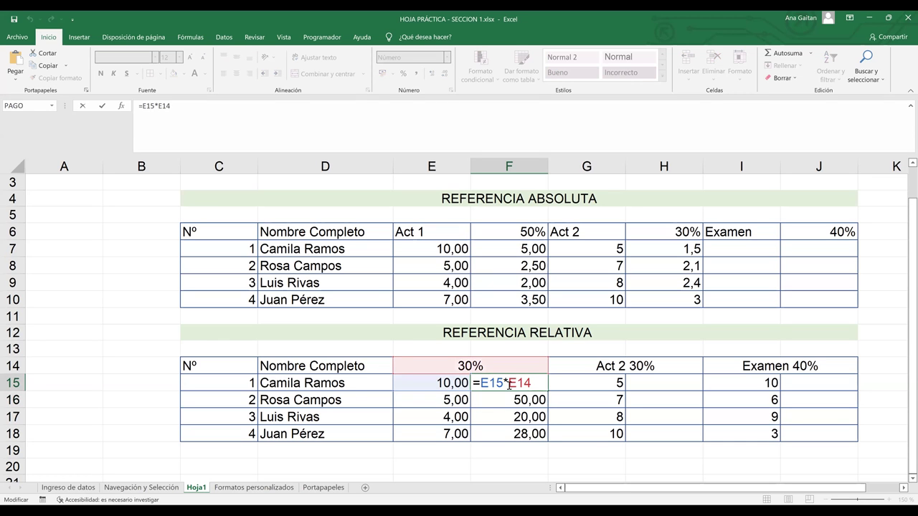
key(F4)
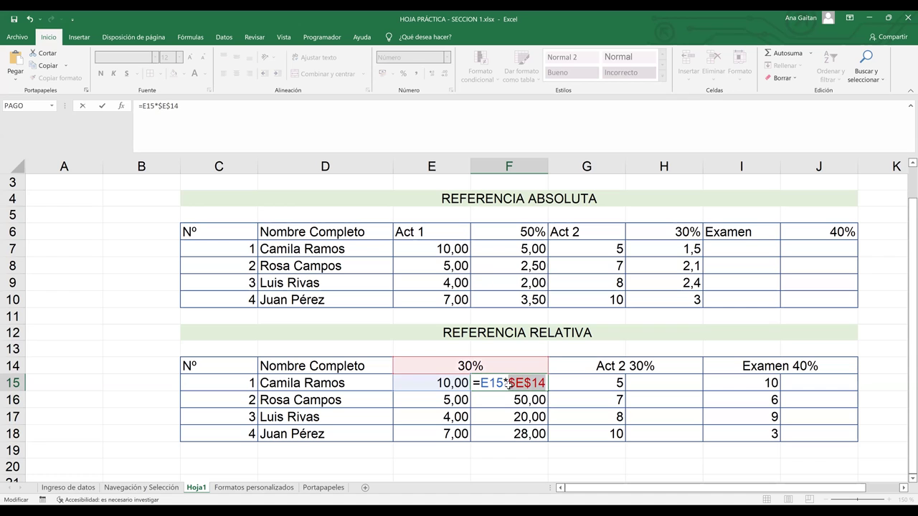
key(ctrl+Return)
drag(548, 392, 543, 440)
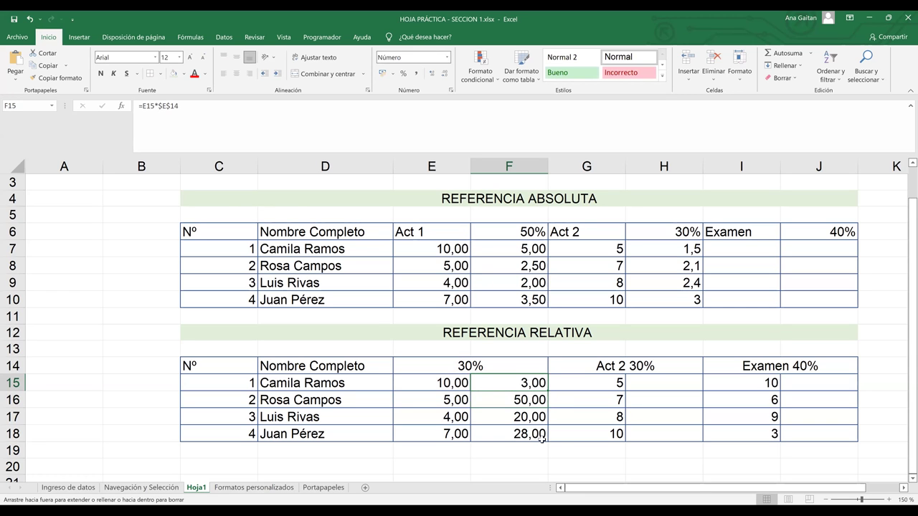
click(534, 400)
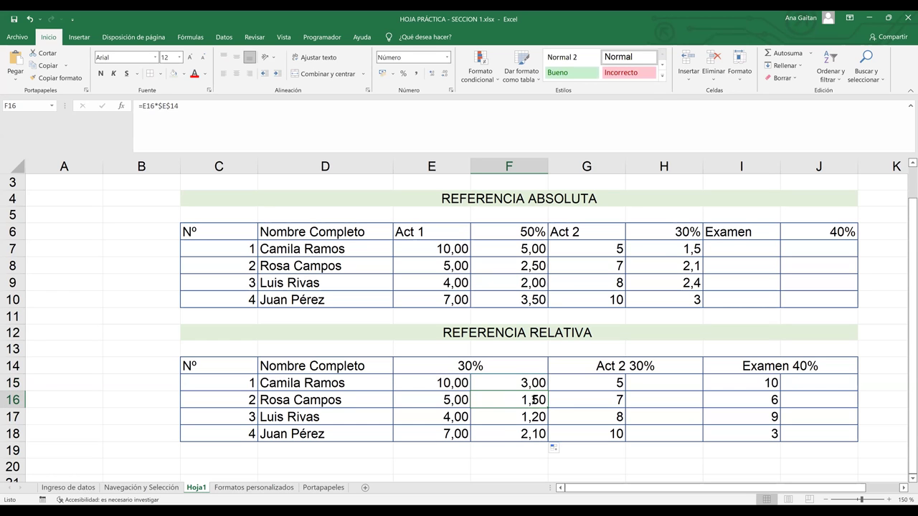
key(F2)
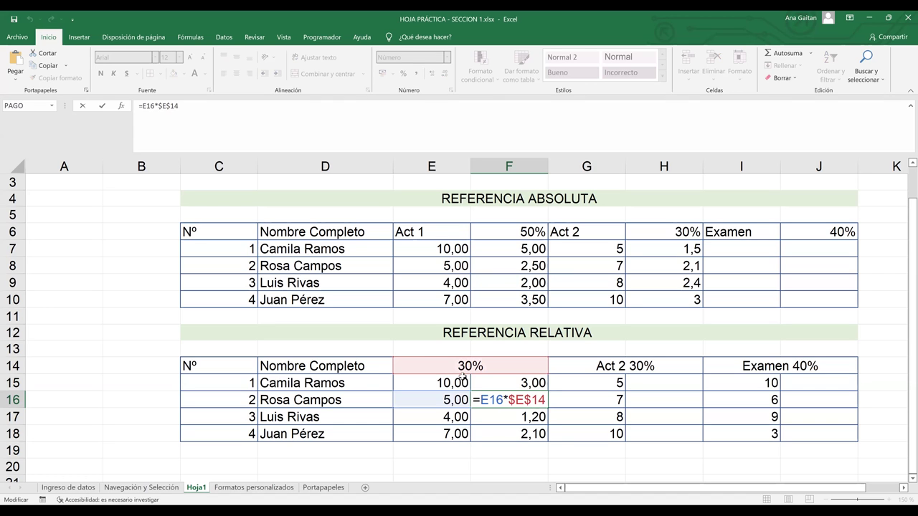
double_click(511, 417)
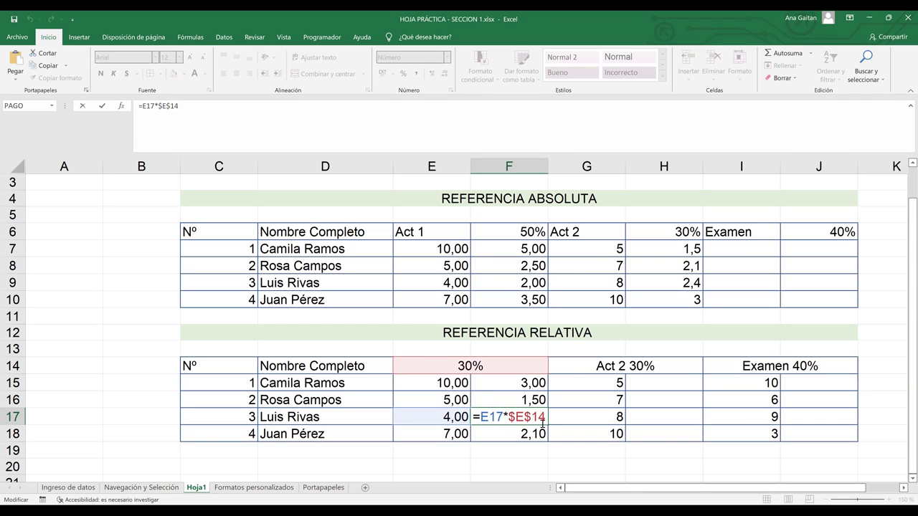
key(Return)
double_click(457, 431)
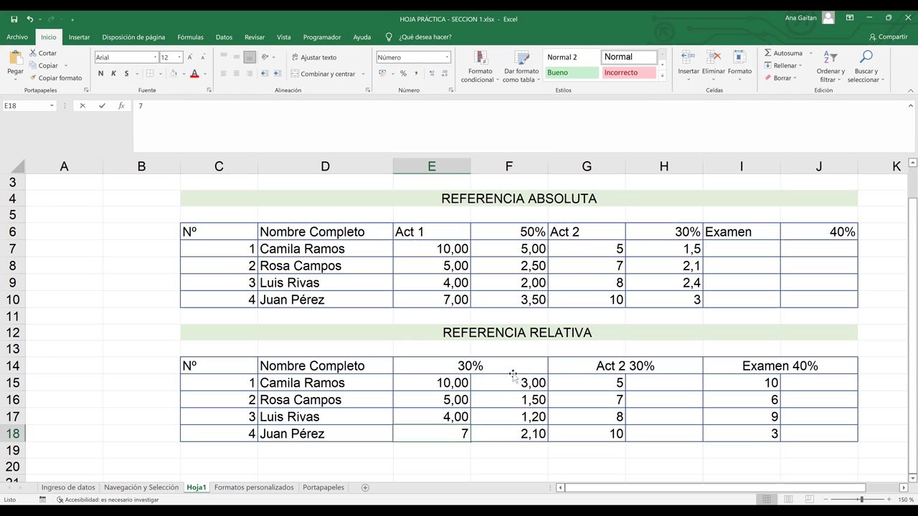
key(Tab)
key(F2)
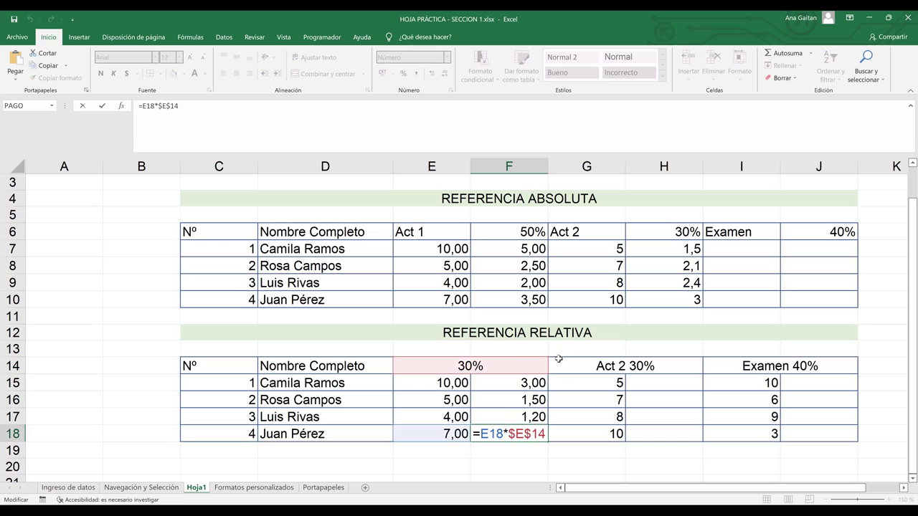
key(Return)
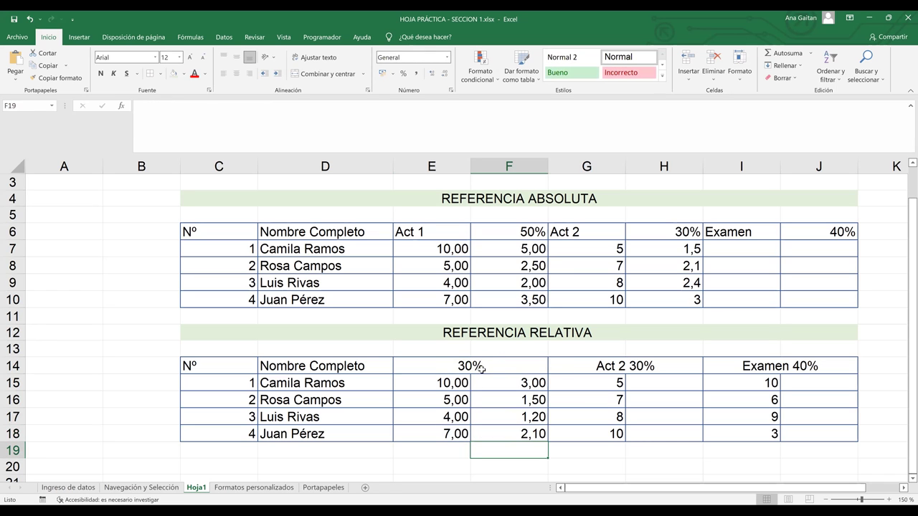
click(483, 367)
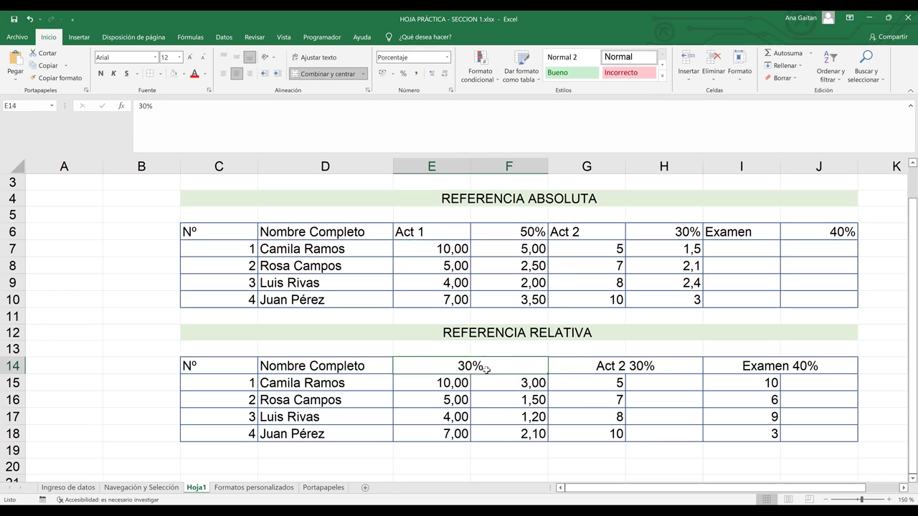
double_click(526, 384)
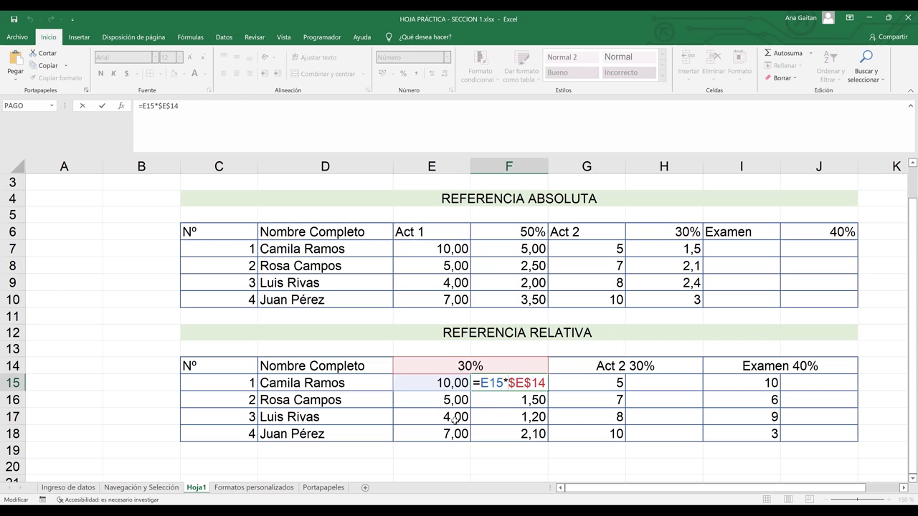
key(Return)
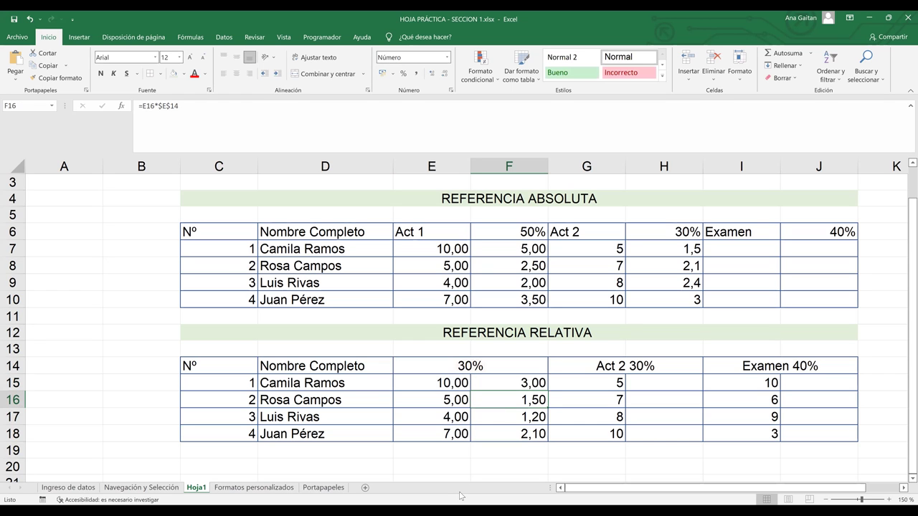
click(529, 383)
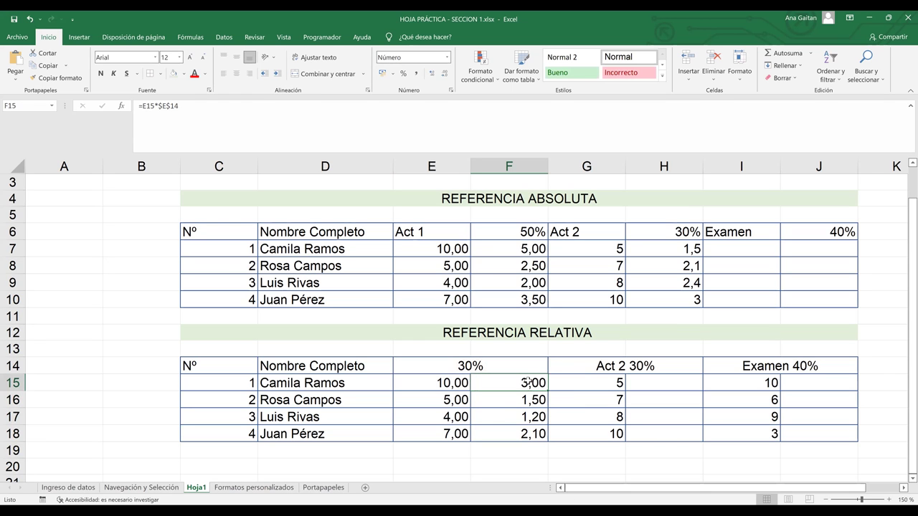
double_click(529, 383)
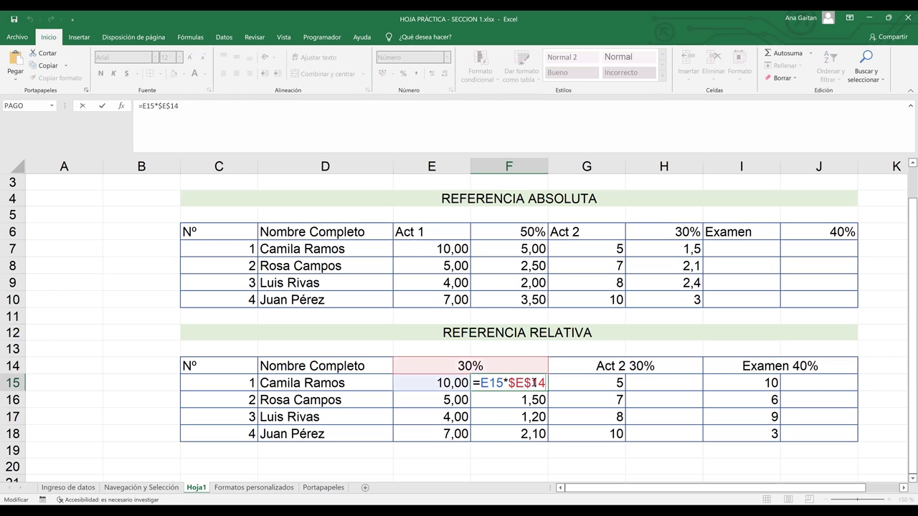
key(shift+Left)
key(shift+Left)
key(shift+Left)
key(shift+Left)
key(shift+Left)
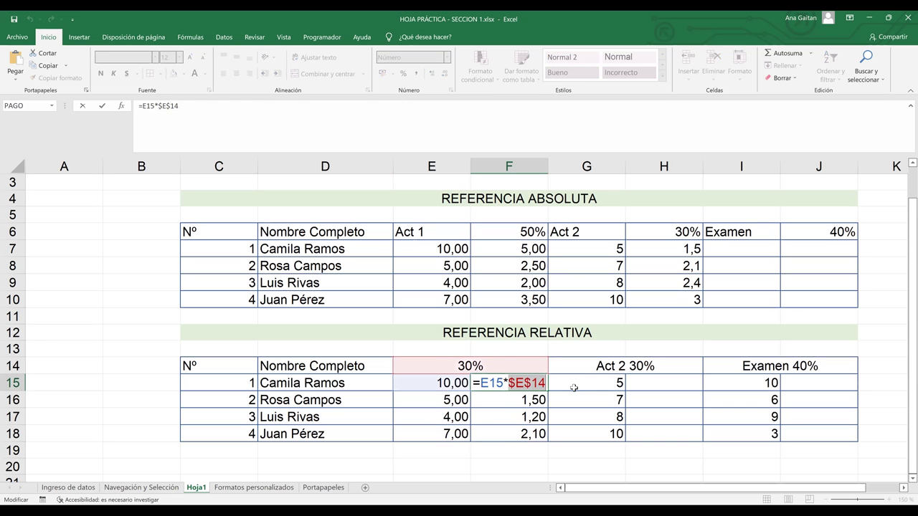
key(Return)
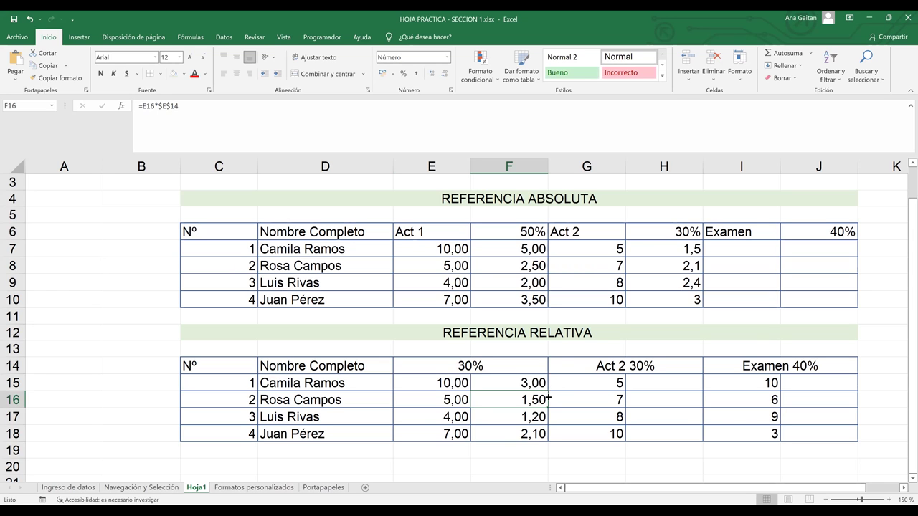
Revert F15 to the relative =E15*E14 and fill it down to F18 again
key(Up)
drag(548, 390, 543, 428)
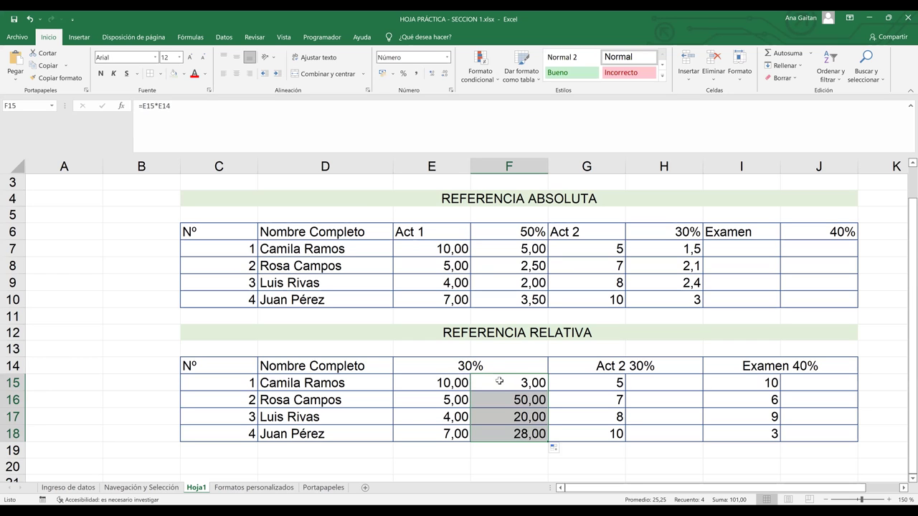
click(448, 367)
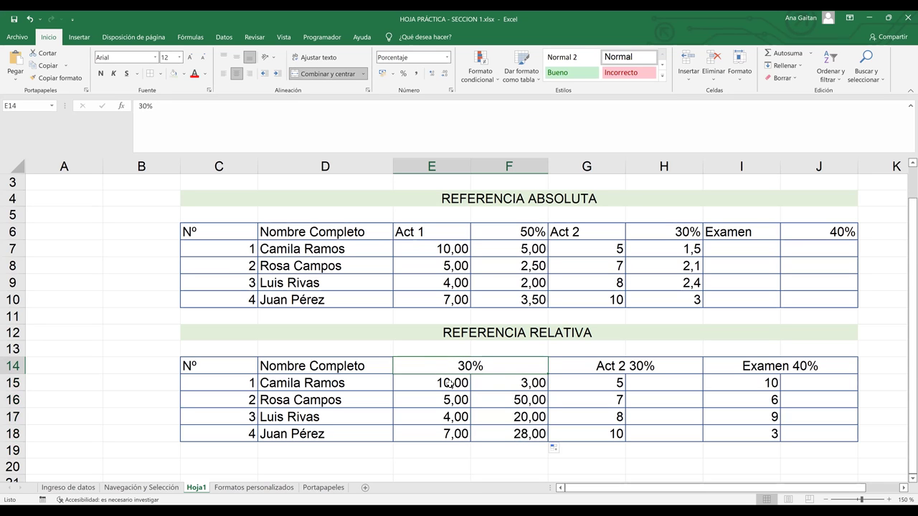
double_click(448, 386)
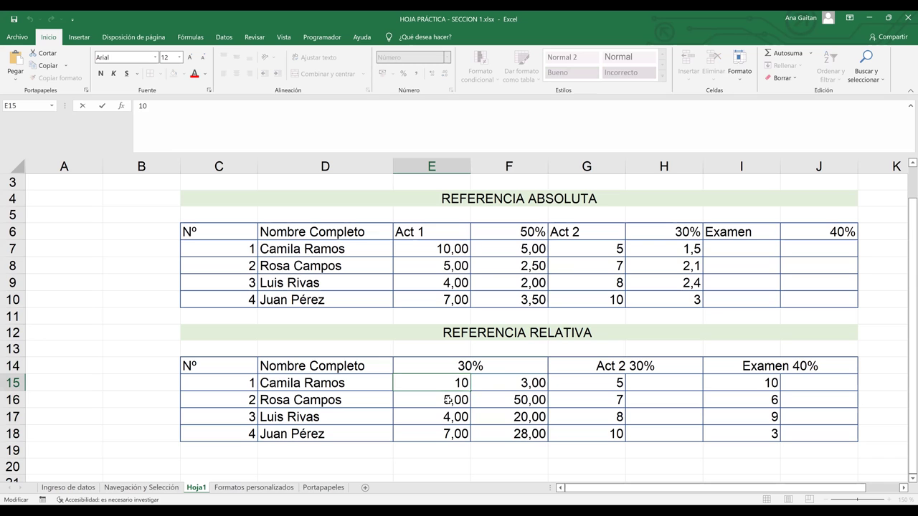
key(Return)
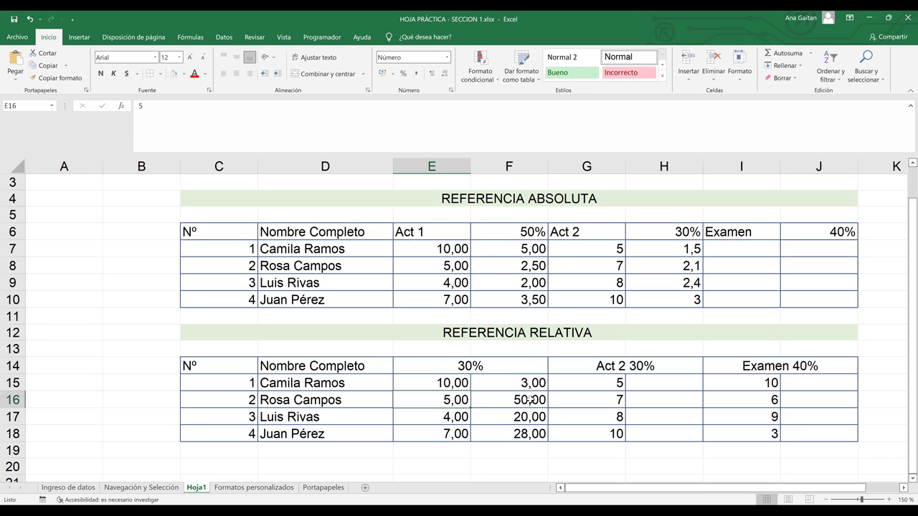
Show the shifted references in F16 (E16*E15) and F17 (E17*E16)
double_click(530, 400)
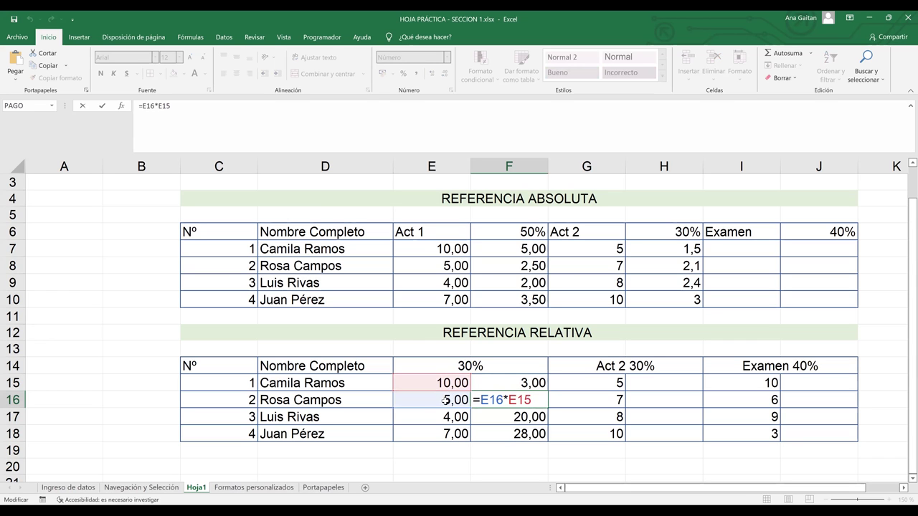
key(Return)
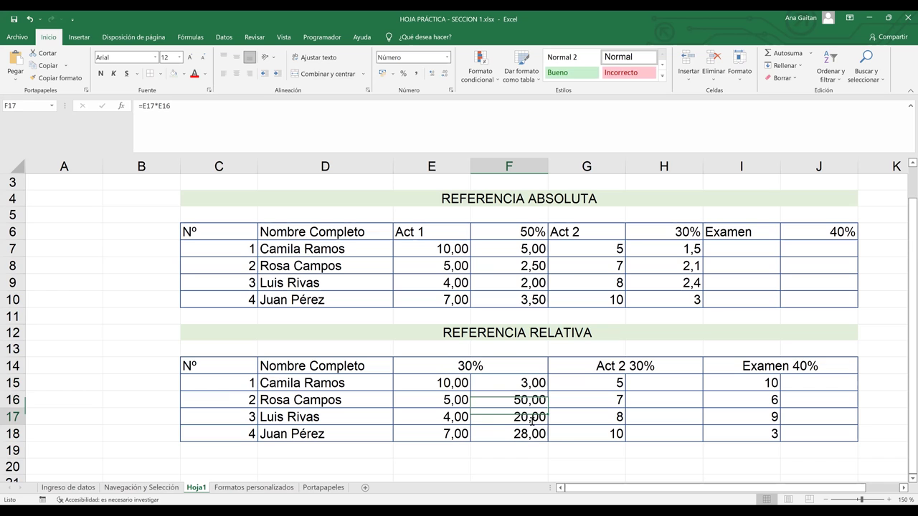
double_click(532, 420)
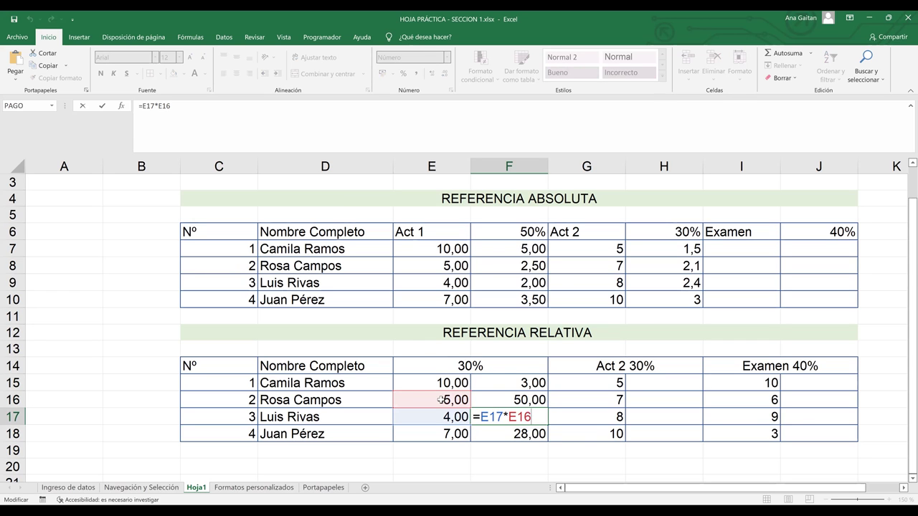
click(526, 385)
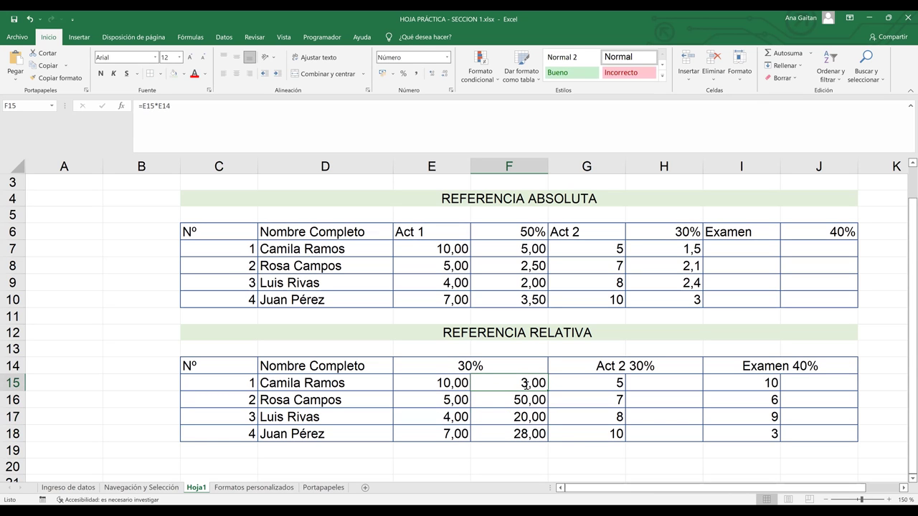
Make F15 =E15*$E$14 and fill down to F18, giving 3,00, 1,50, 1,20 and 2,10
double_click(510, 382)
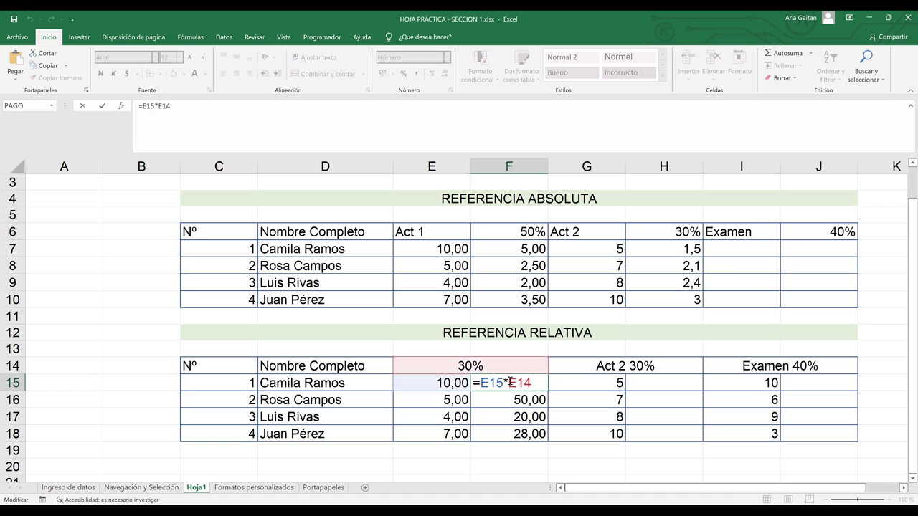
key(F4)
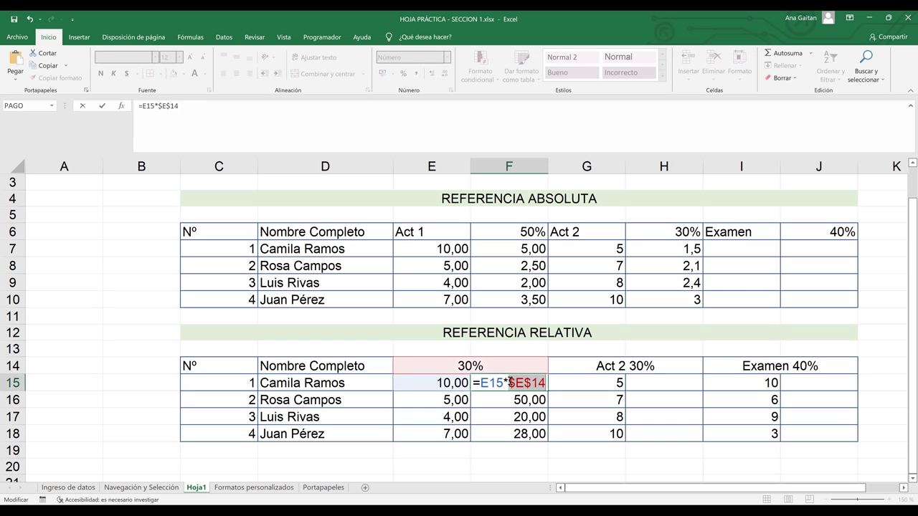
key(Return)
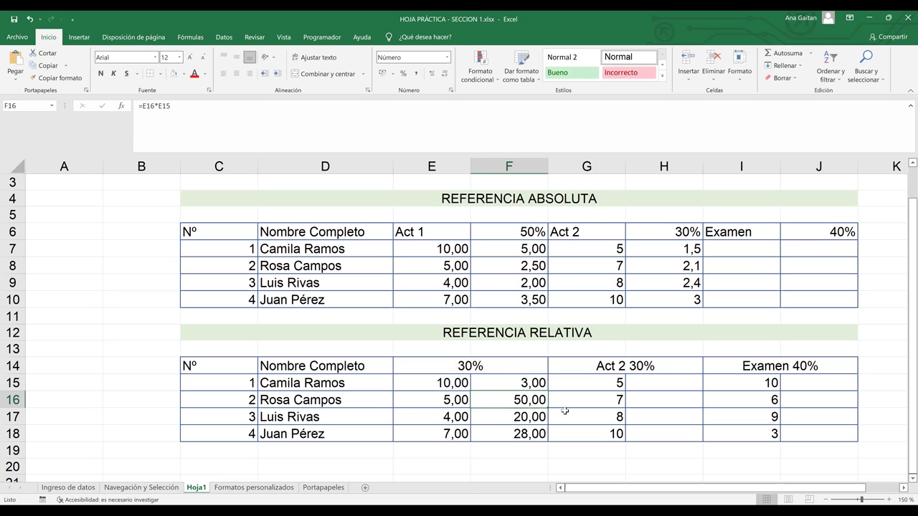
click(565, 411)
click(524, 402)
click(539, 416)
click(538, 388)
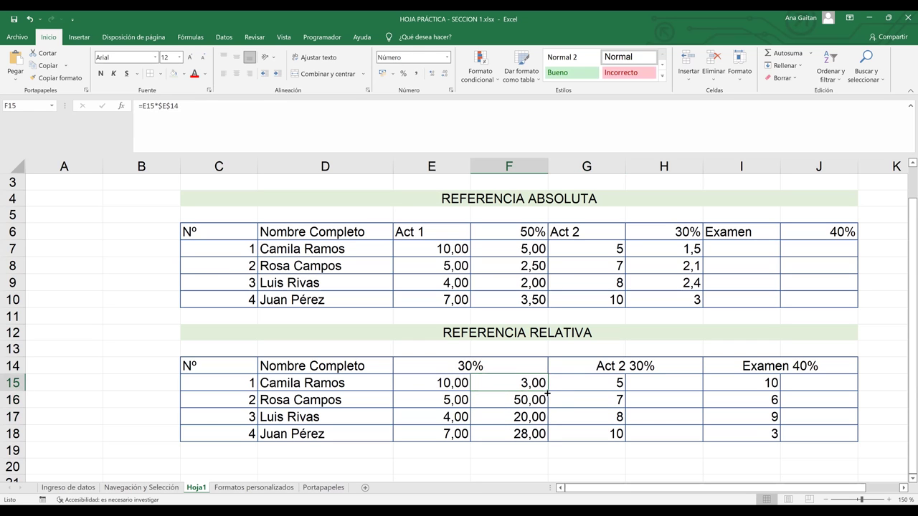
drag(548, 393, 548, 440)
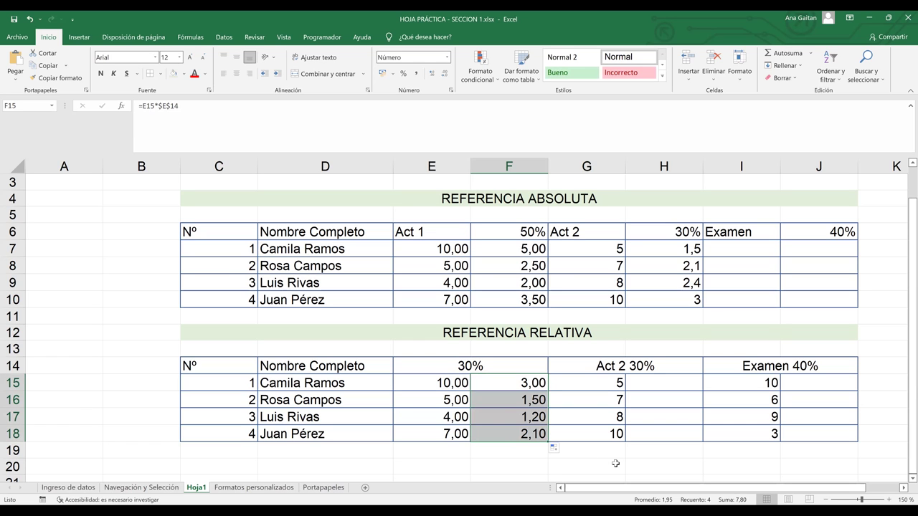
click(592, 467)
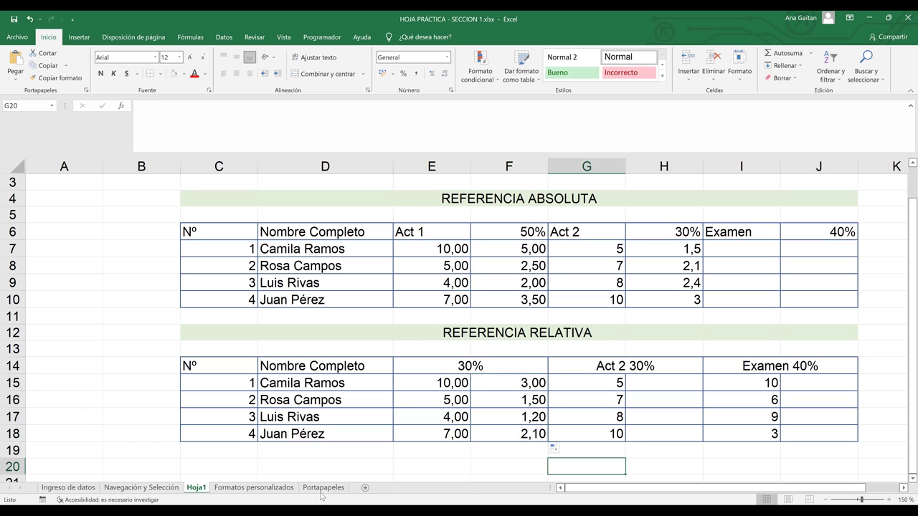
Bring up the VENTAS PRIMER SEMESTRE DEL AÑO 20XX table on the Navegación y Selección sheet
click(149, 492)
click(709, 309)
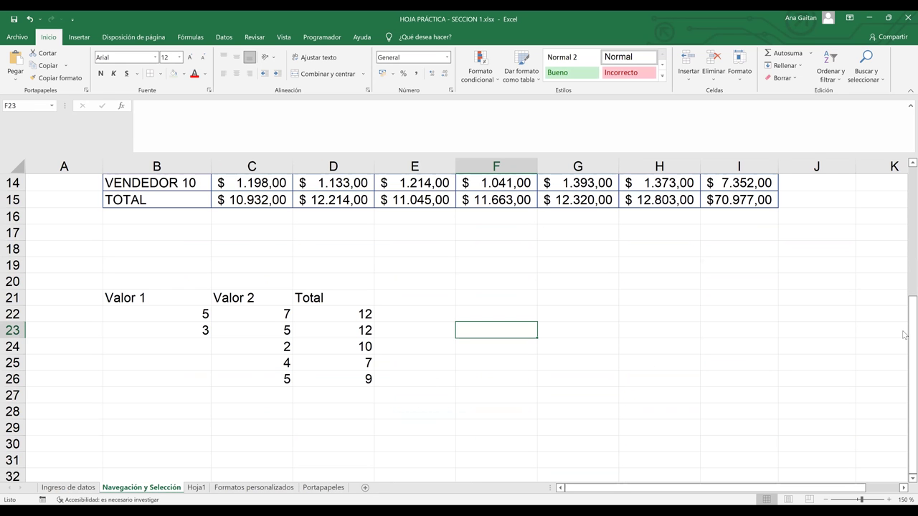
drag(906, 337, 904, 209)
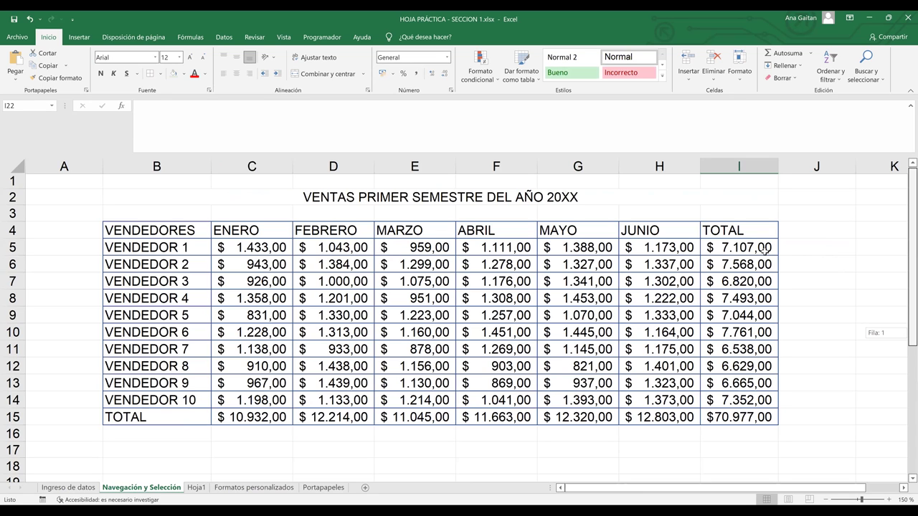
Rename the column I header in I4 from TOTAL to PROMEDIO DE VENTAS
double_click(748, 232)
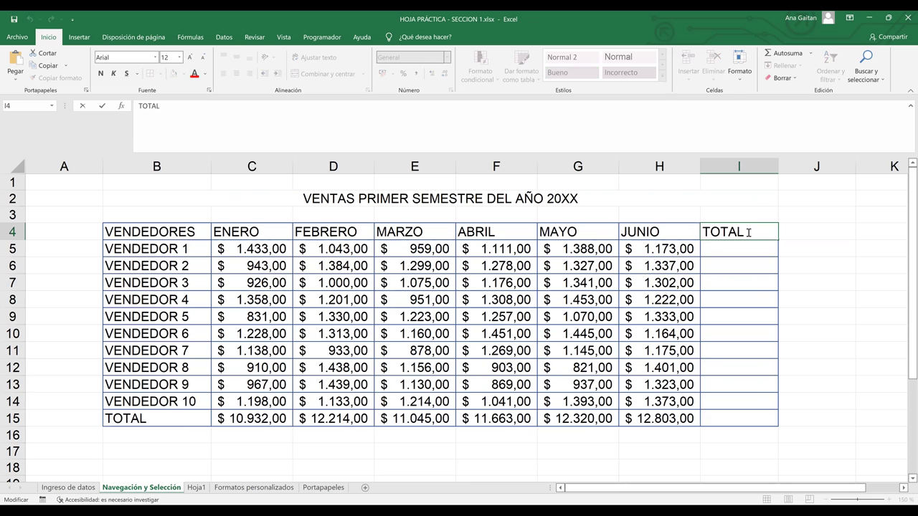
key(BackSpace)
key(BackSpace)
key(BackSpace)
key(BackSpace)
key(BackSpace)
text(PROMED)
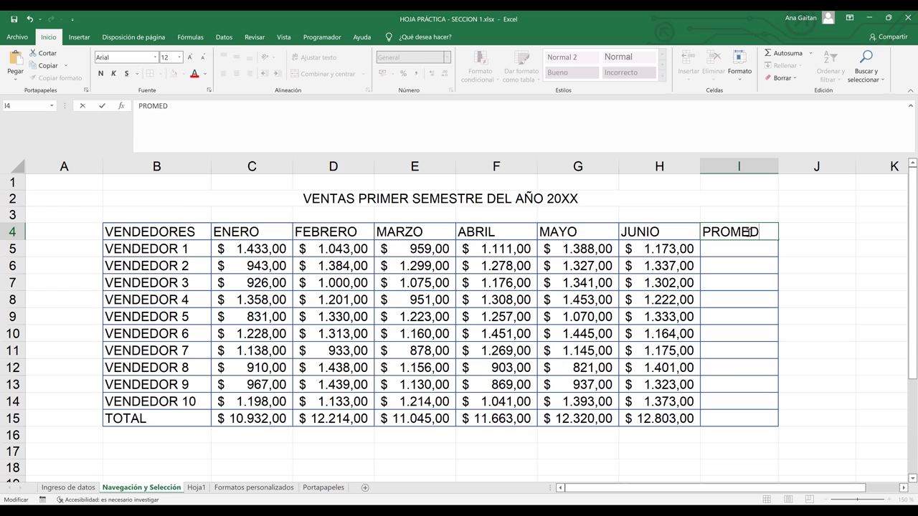
text(IO DE VENTAS)
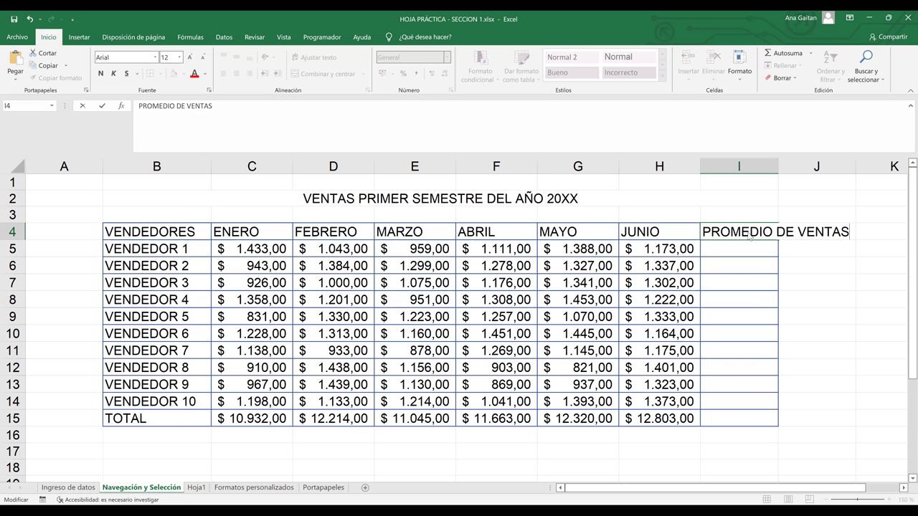
click(766, 244)
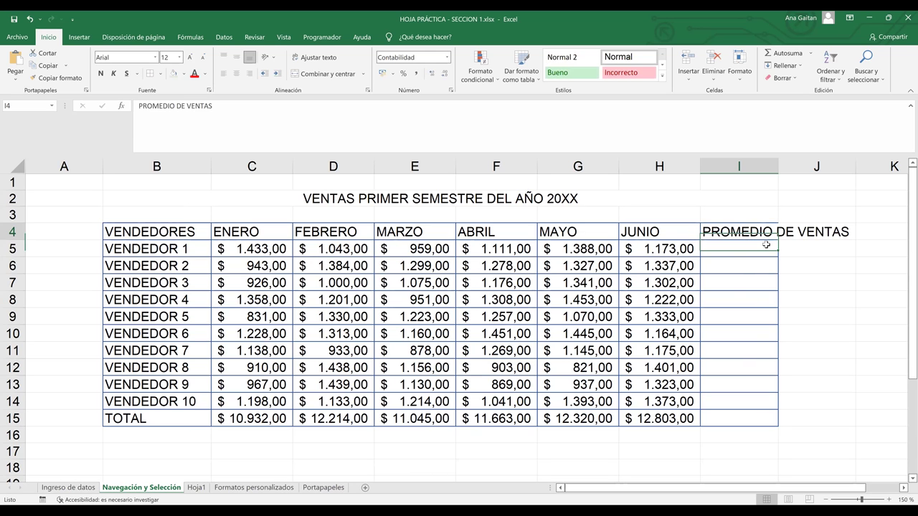
Wrap the PROMEDIO DE VENTAS header onto two lines, then begin a formula in I5
key(Up)
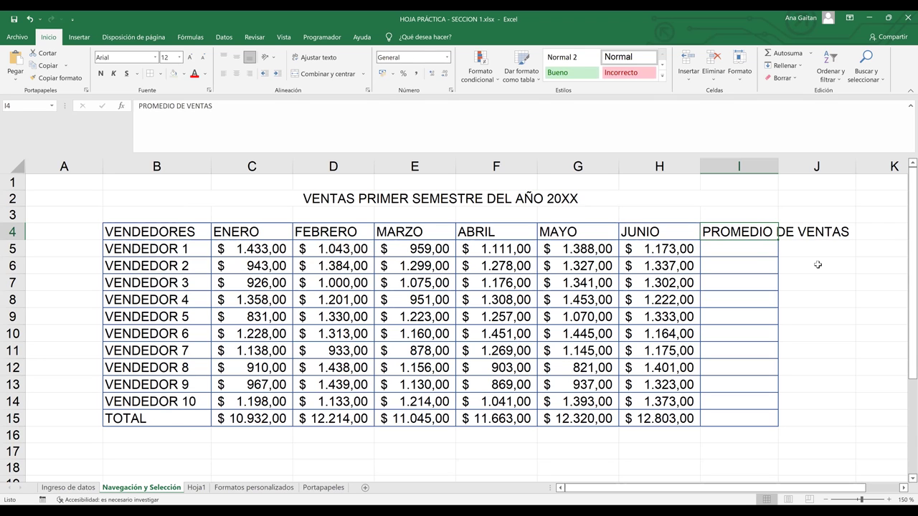
click(818, 264)
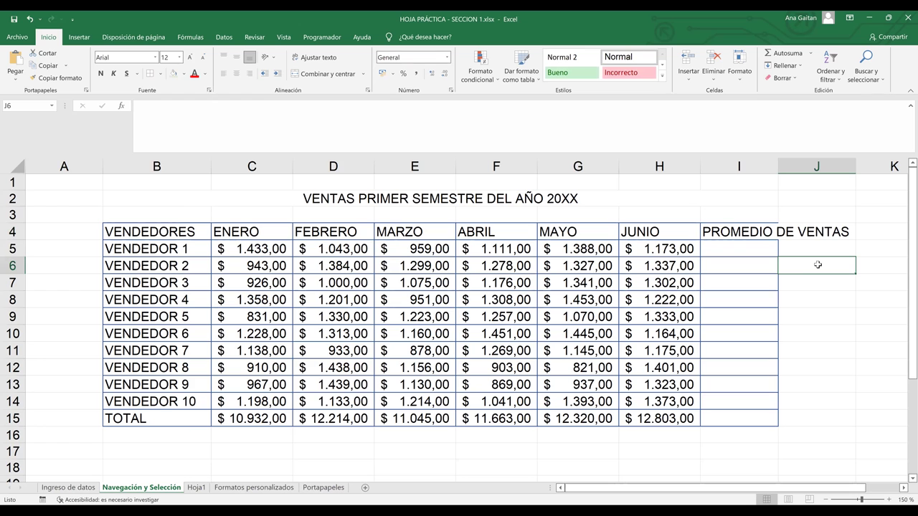
click(757, 233)
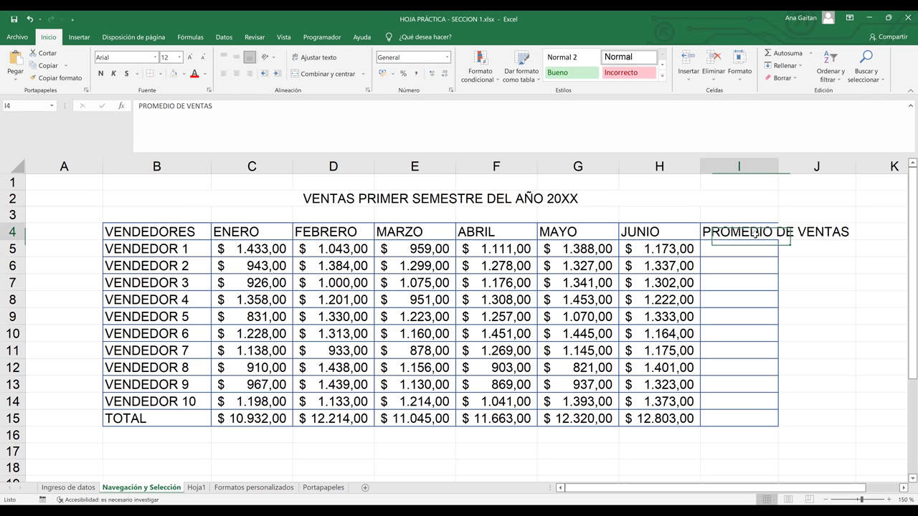
click(323, 60)
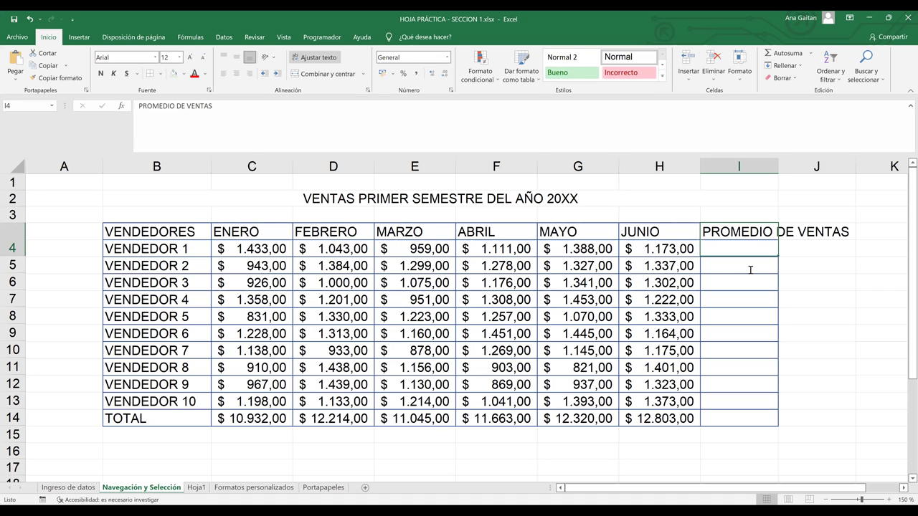
click(750, 270)
text(=)
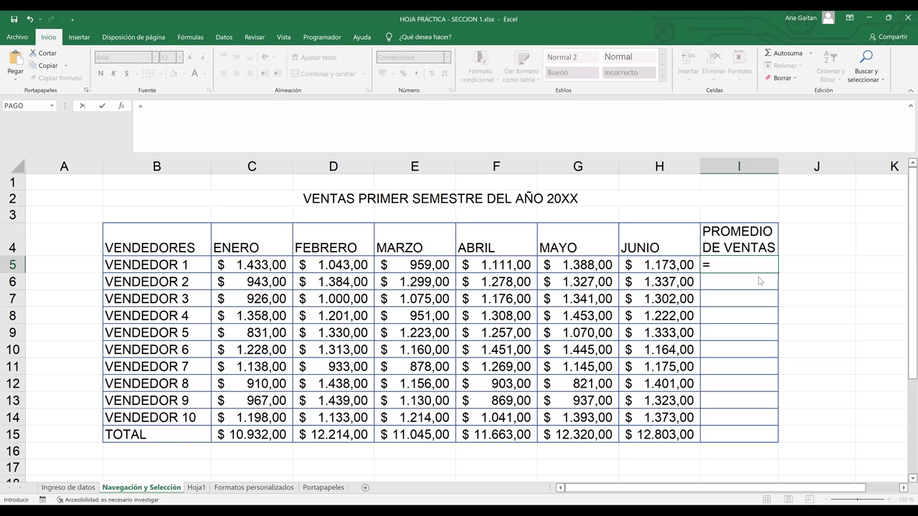
Fill I5:I15 with =PROMEDIO(C5:H5), giving 1.184,50 for VENDEDOR 1 through 11.829,50 for TOTAL
text(PROMEDIO()
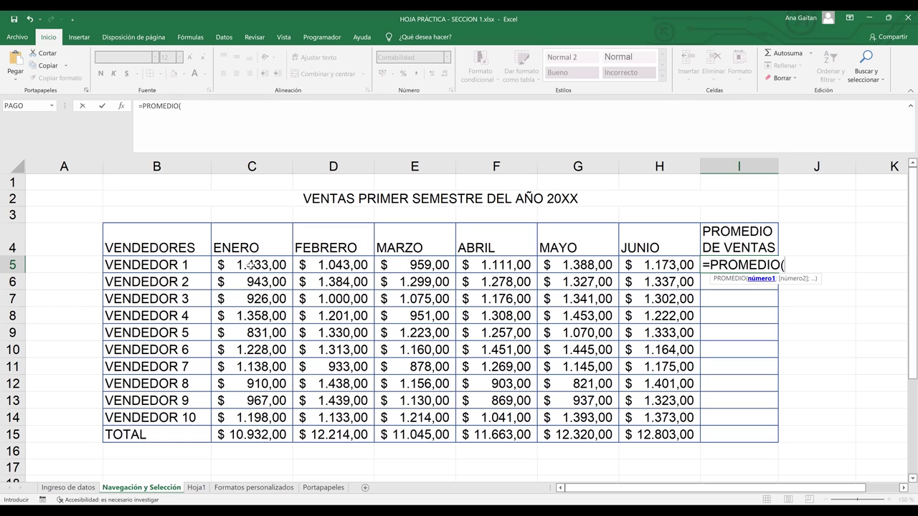
click(273, 266)
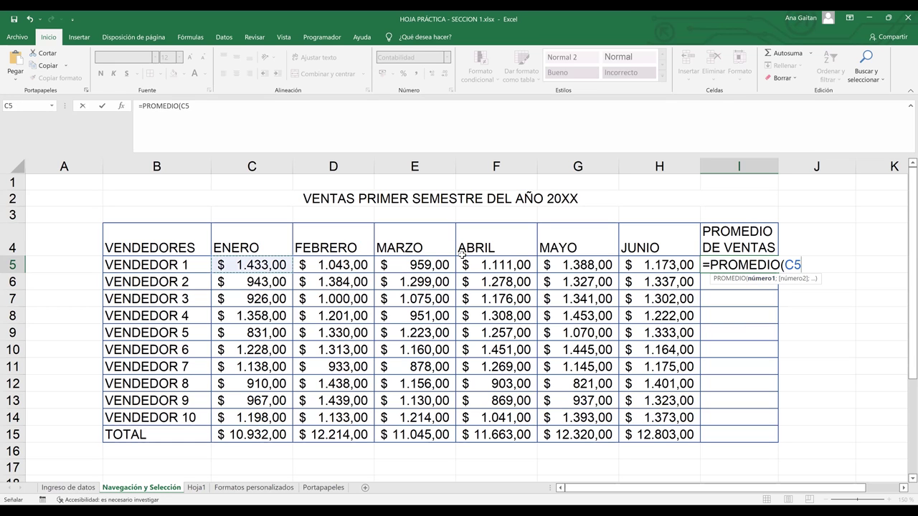
shift+click(653, 267)
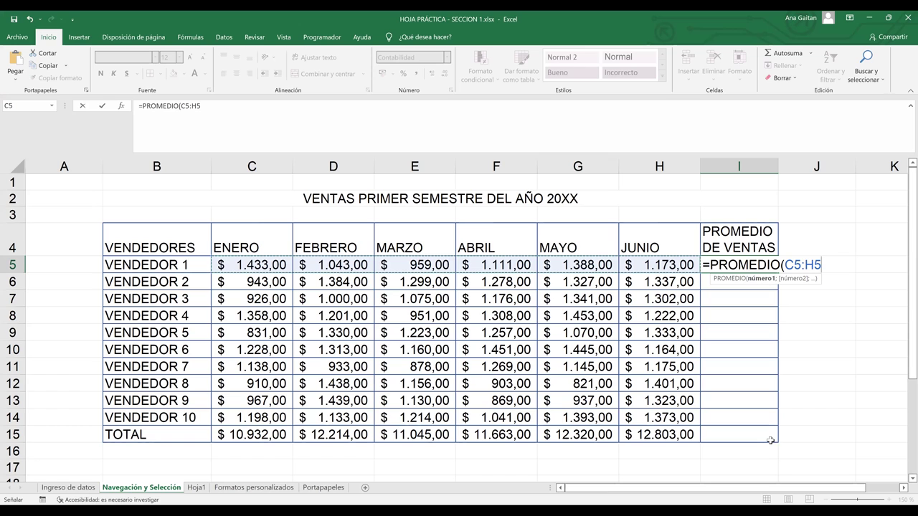
key(ctrl+Return)
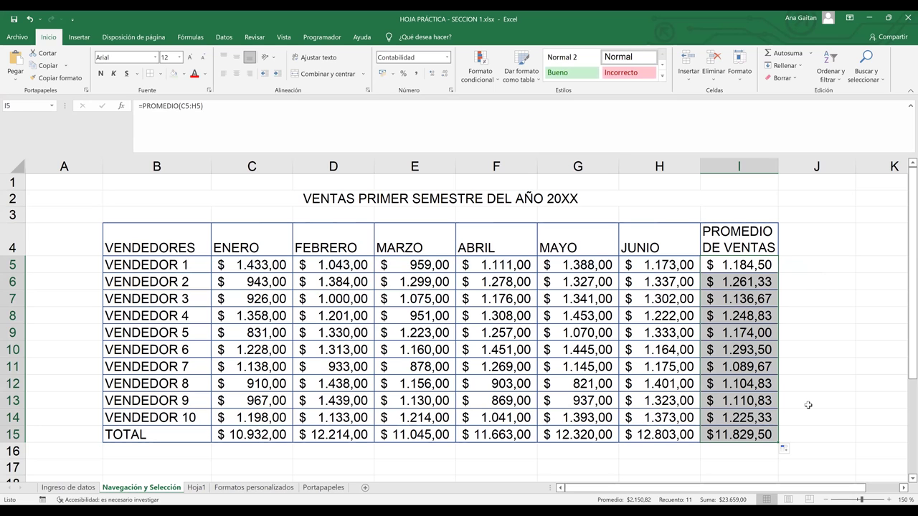
click(808, 405)
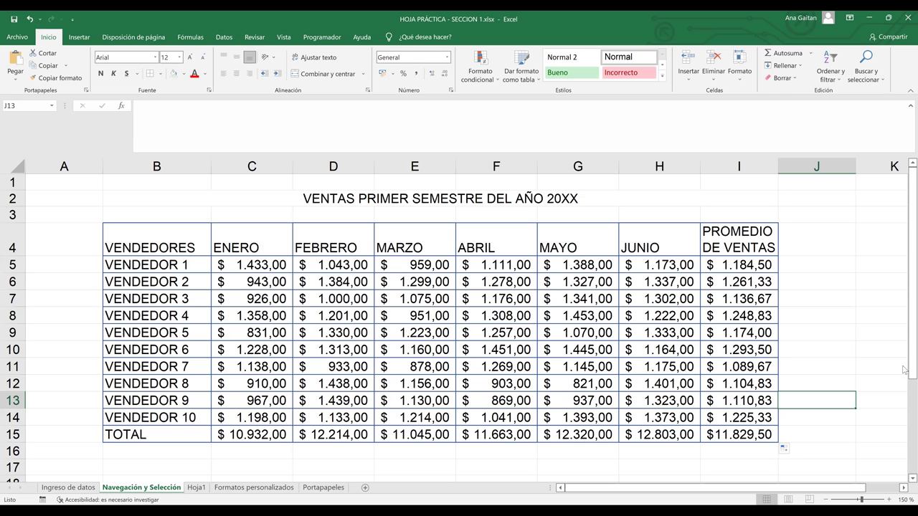
Go back through Ingreso de datos to Hoja1's REFERENCIA ABSOLUTA and REFERENCIA RELATIVA grade tables
scroll(905, 439, down, 2)
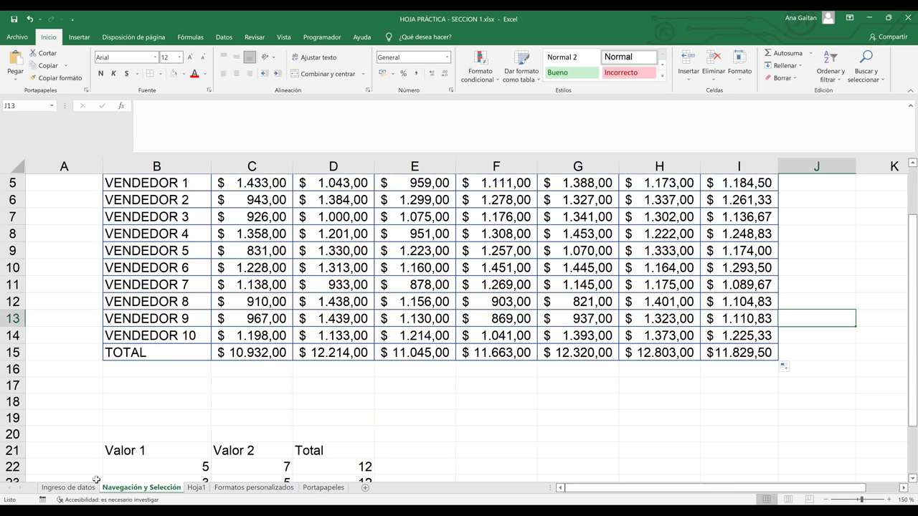
click(74, 489)
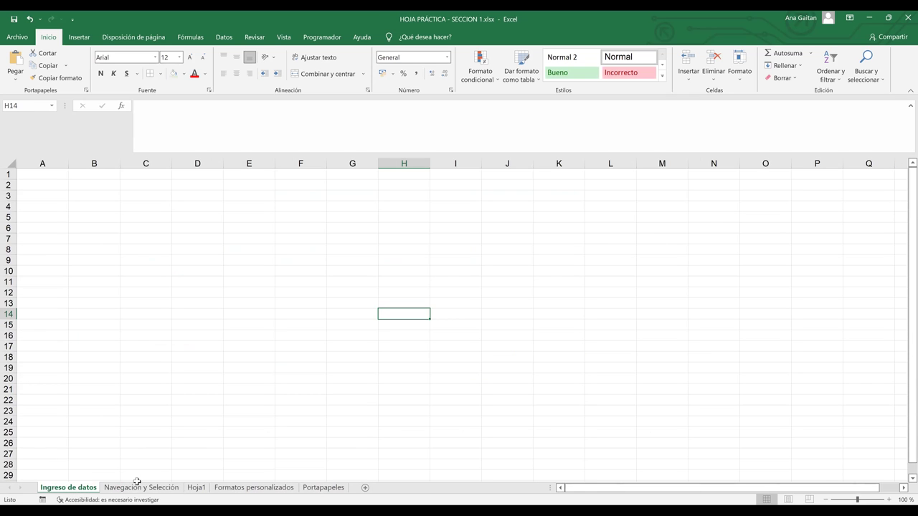
click(202, 492)
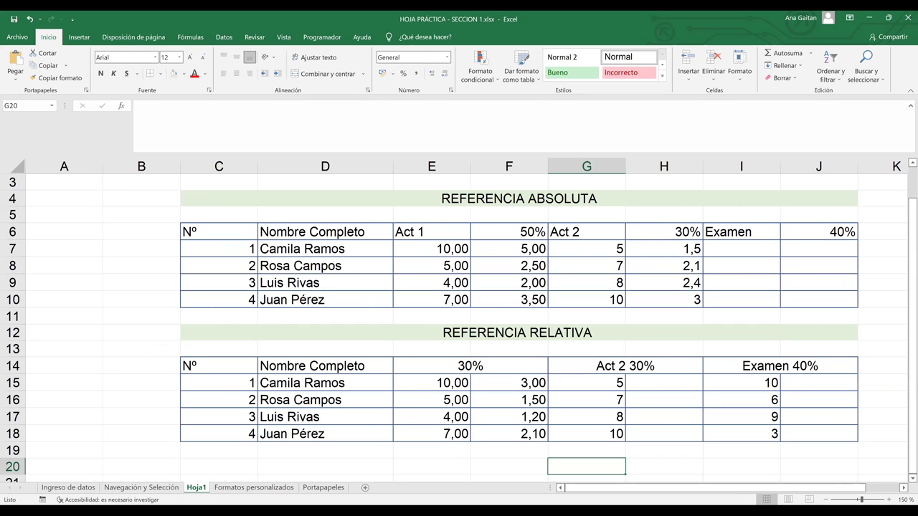
View the Formatos personalizados sheet, then switch to the course's lesson 2.6 page in Chrome
key(ctrl+Page_Down)
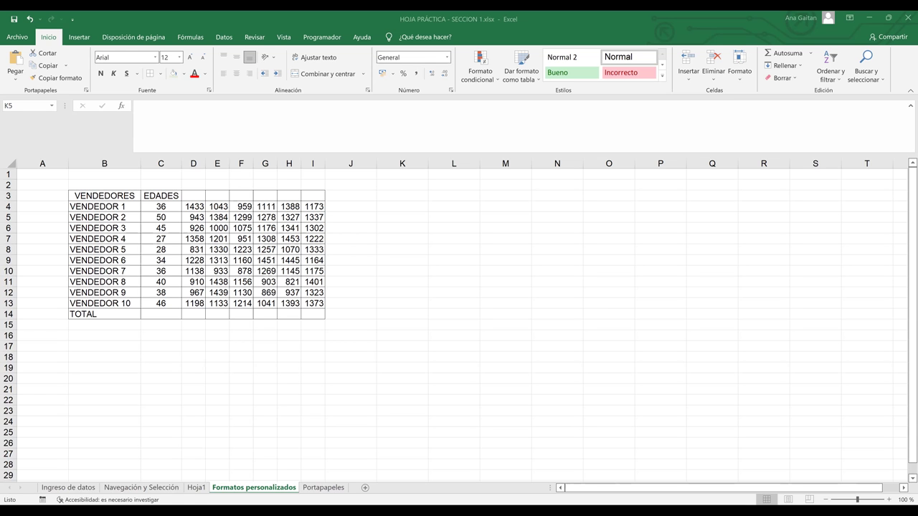
key(alt+Tab)
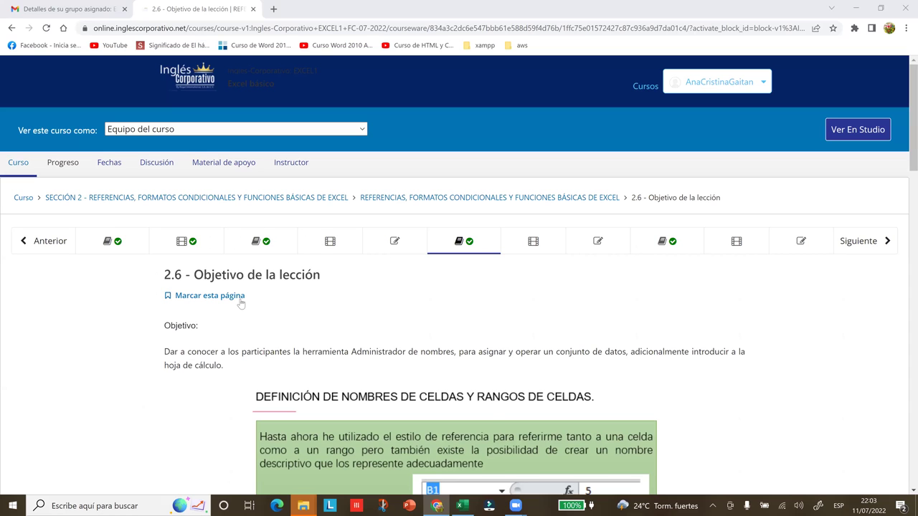
Go from lesson 2.3 through 2.4 to the 2.5 Laboratorio REFERENCIAS quiz and scroll through its questions
key(alt+Left)
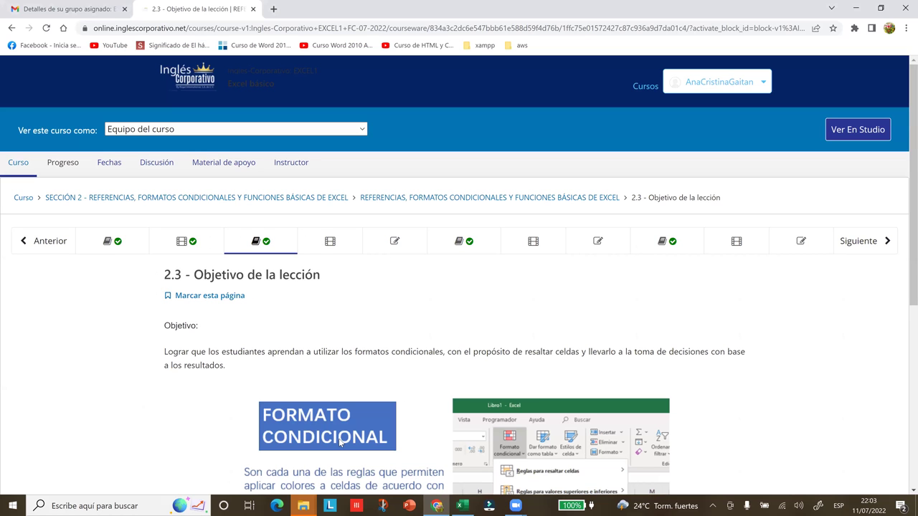
click(332, 252)
click(400, 270)
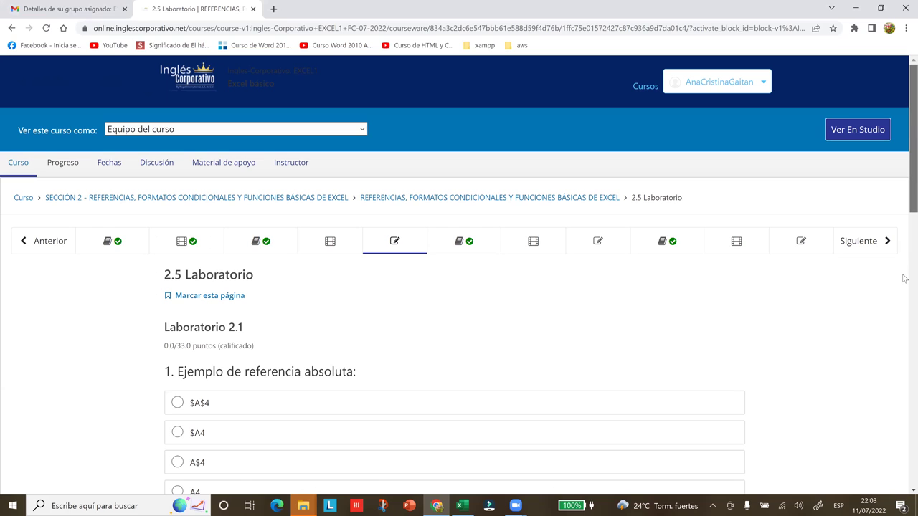
scroll(207, 148, down, 3)
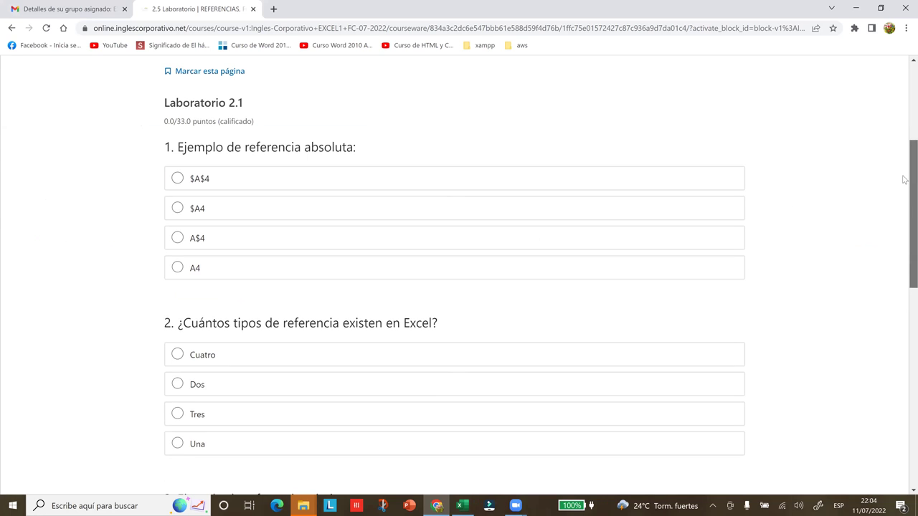
scroll(905, 186, down, 1)
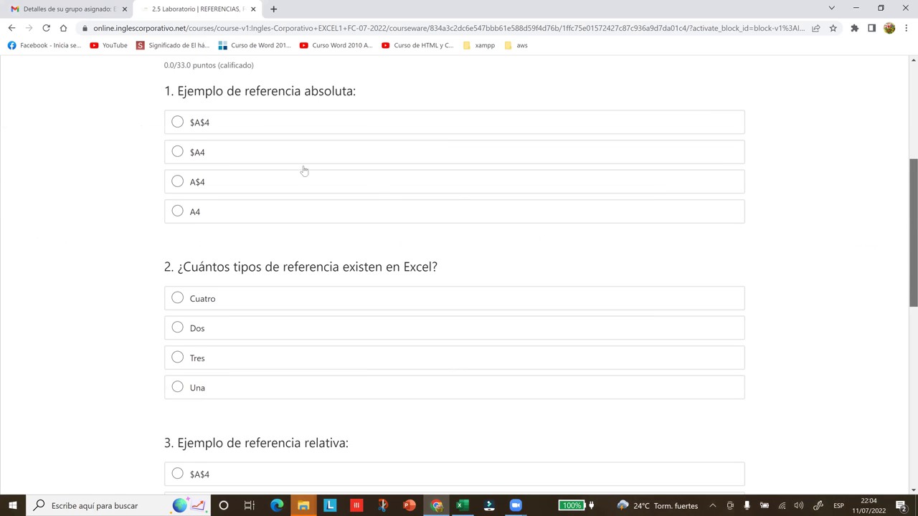
scroll(287, 166, down, 2)
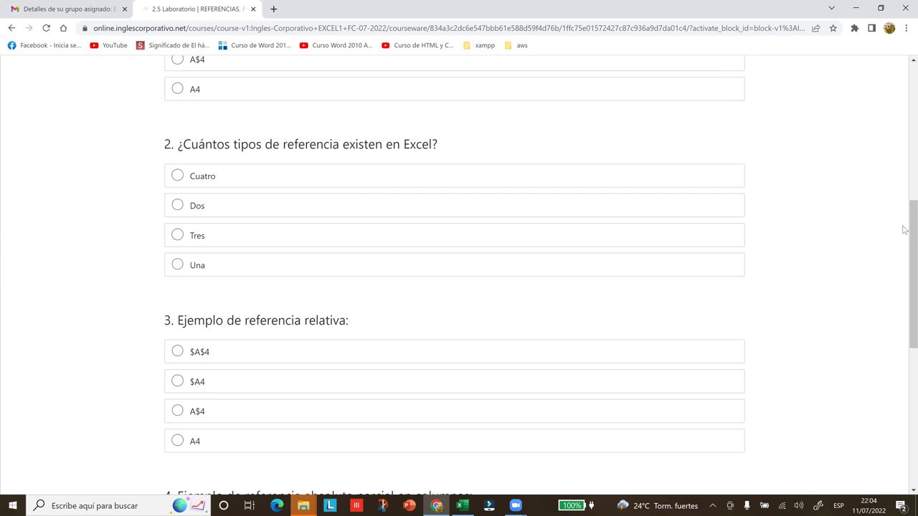
scroll(905, 249, down, 1)
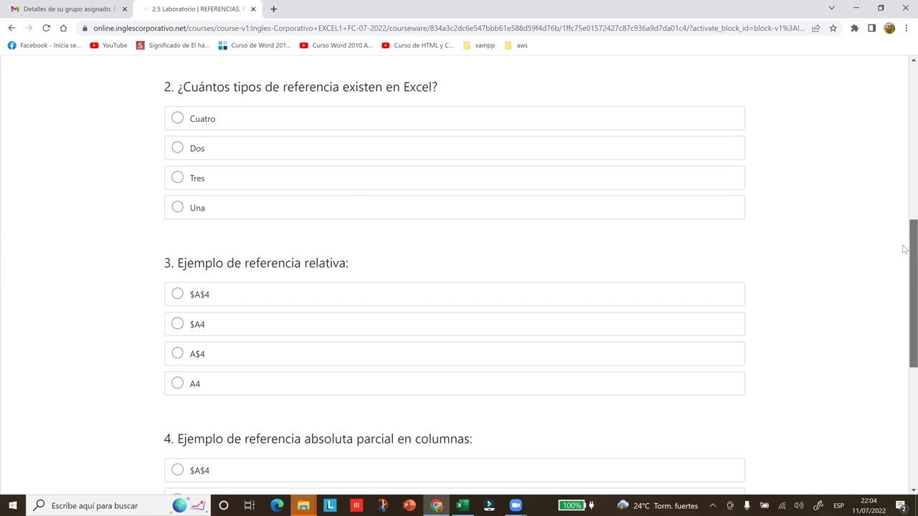